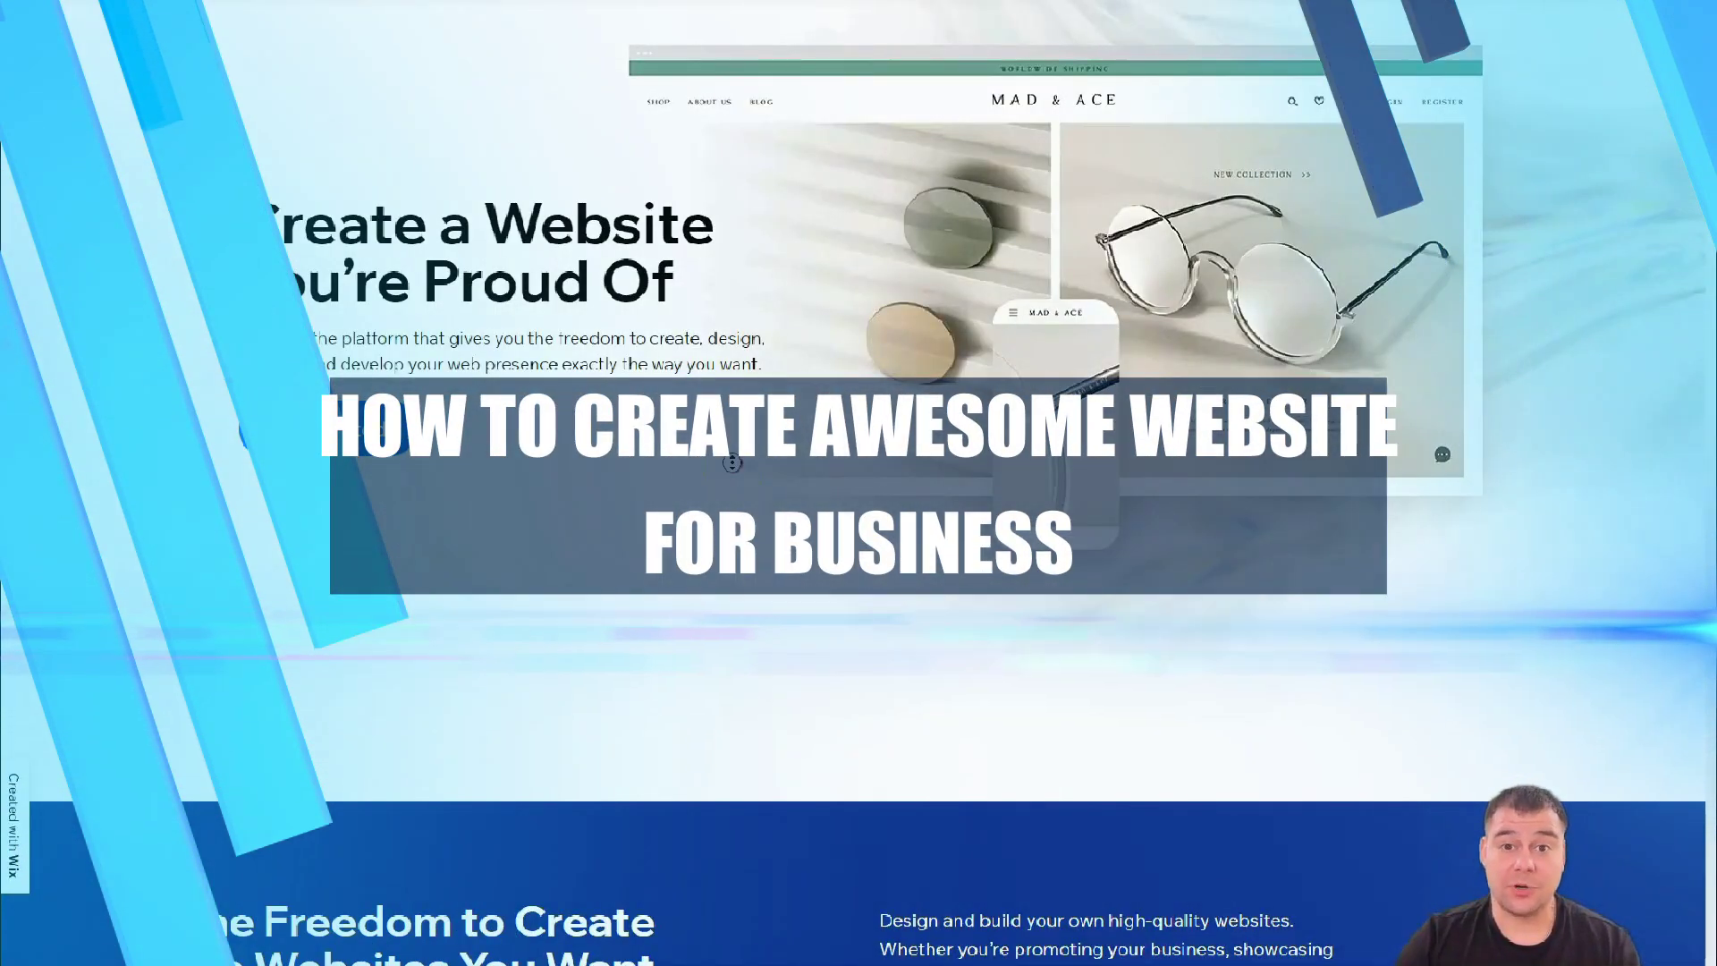
scroll(733, 463, "down", 2)
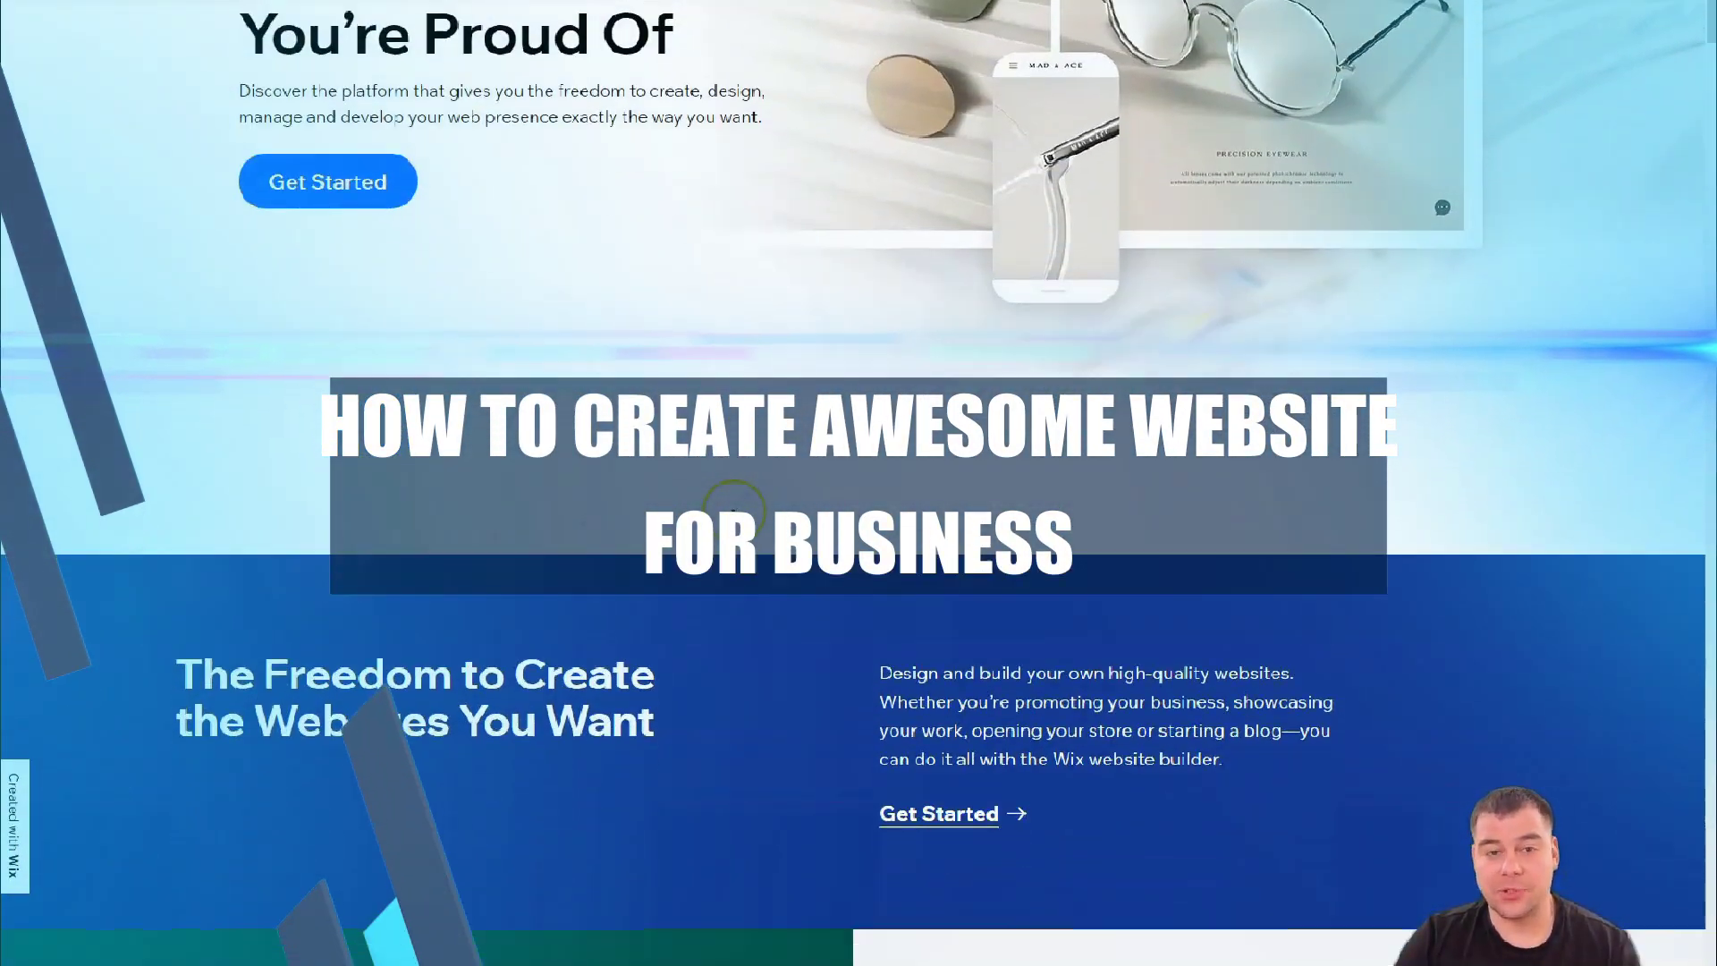
scroll(733, 508, "down", 1)
scroll(733, 507, "down", 1)
scroll(732, 507, "down", 1)
scroll(732, 507, "down", 1)
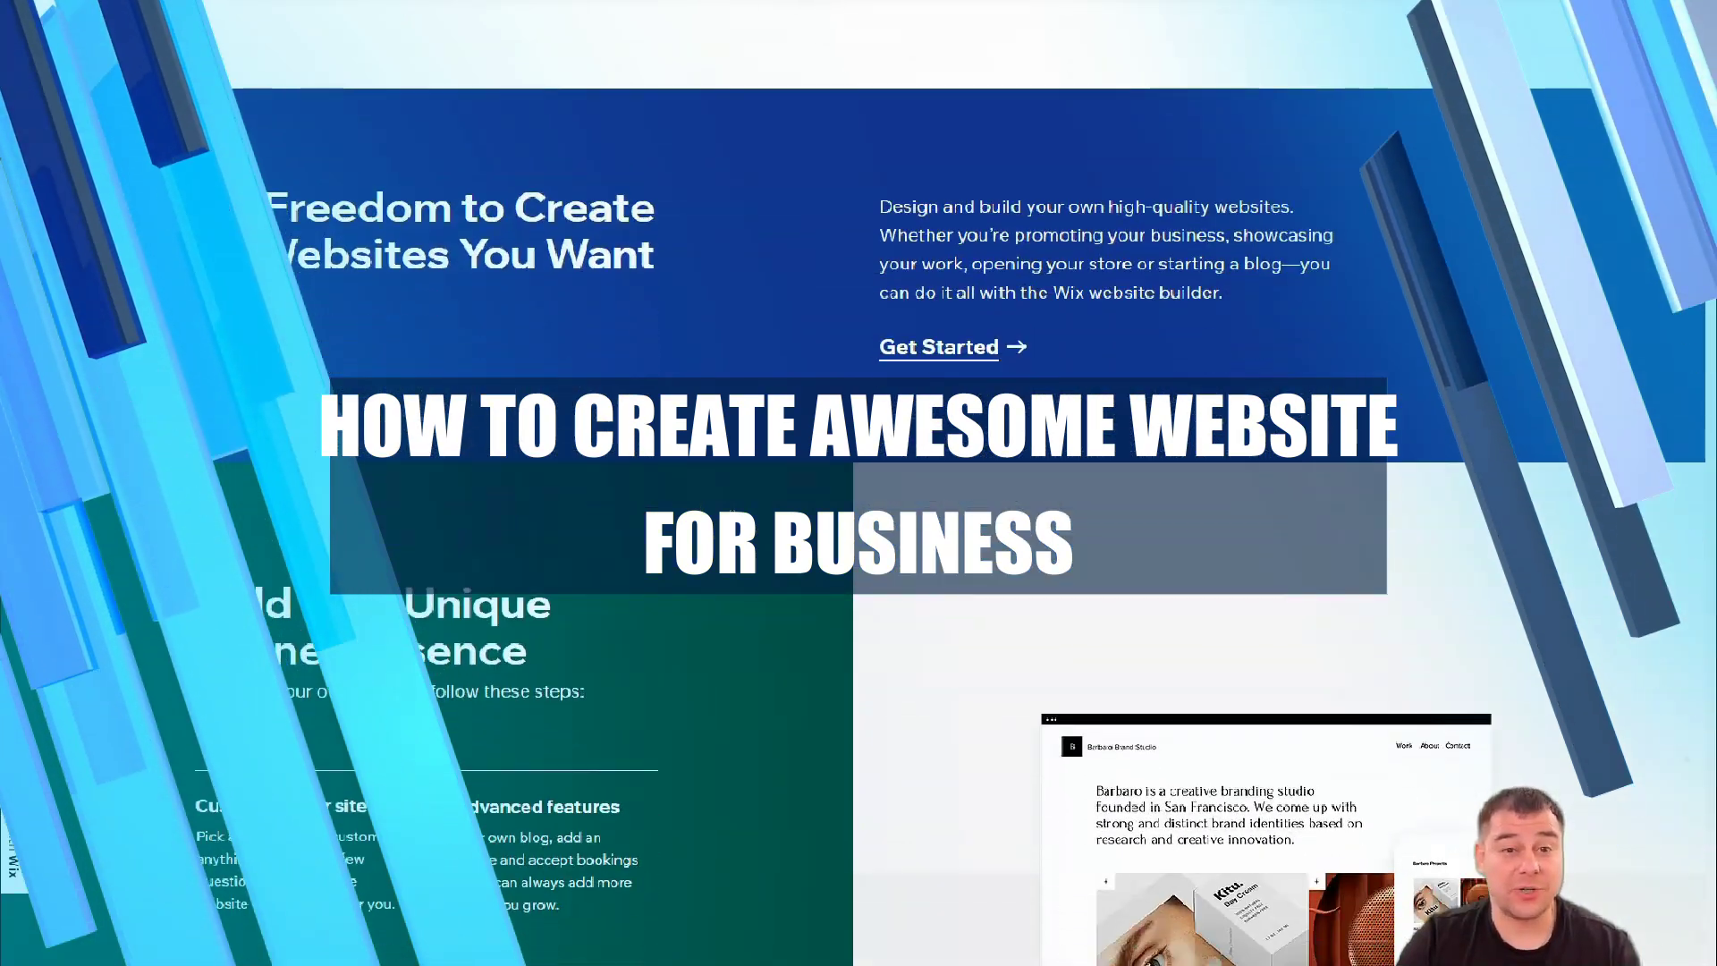
scroll(733, 507, "down", 2)
scroll(732, 507, "down", 2)
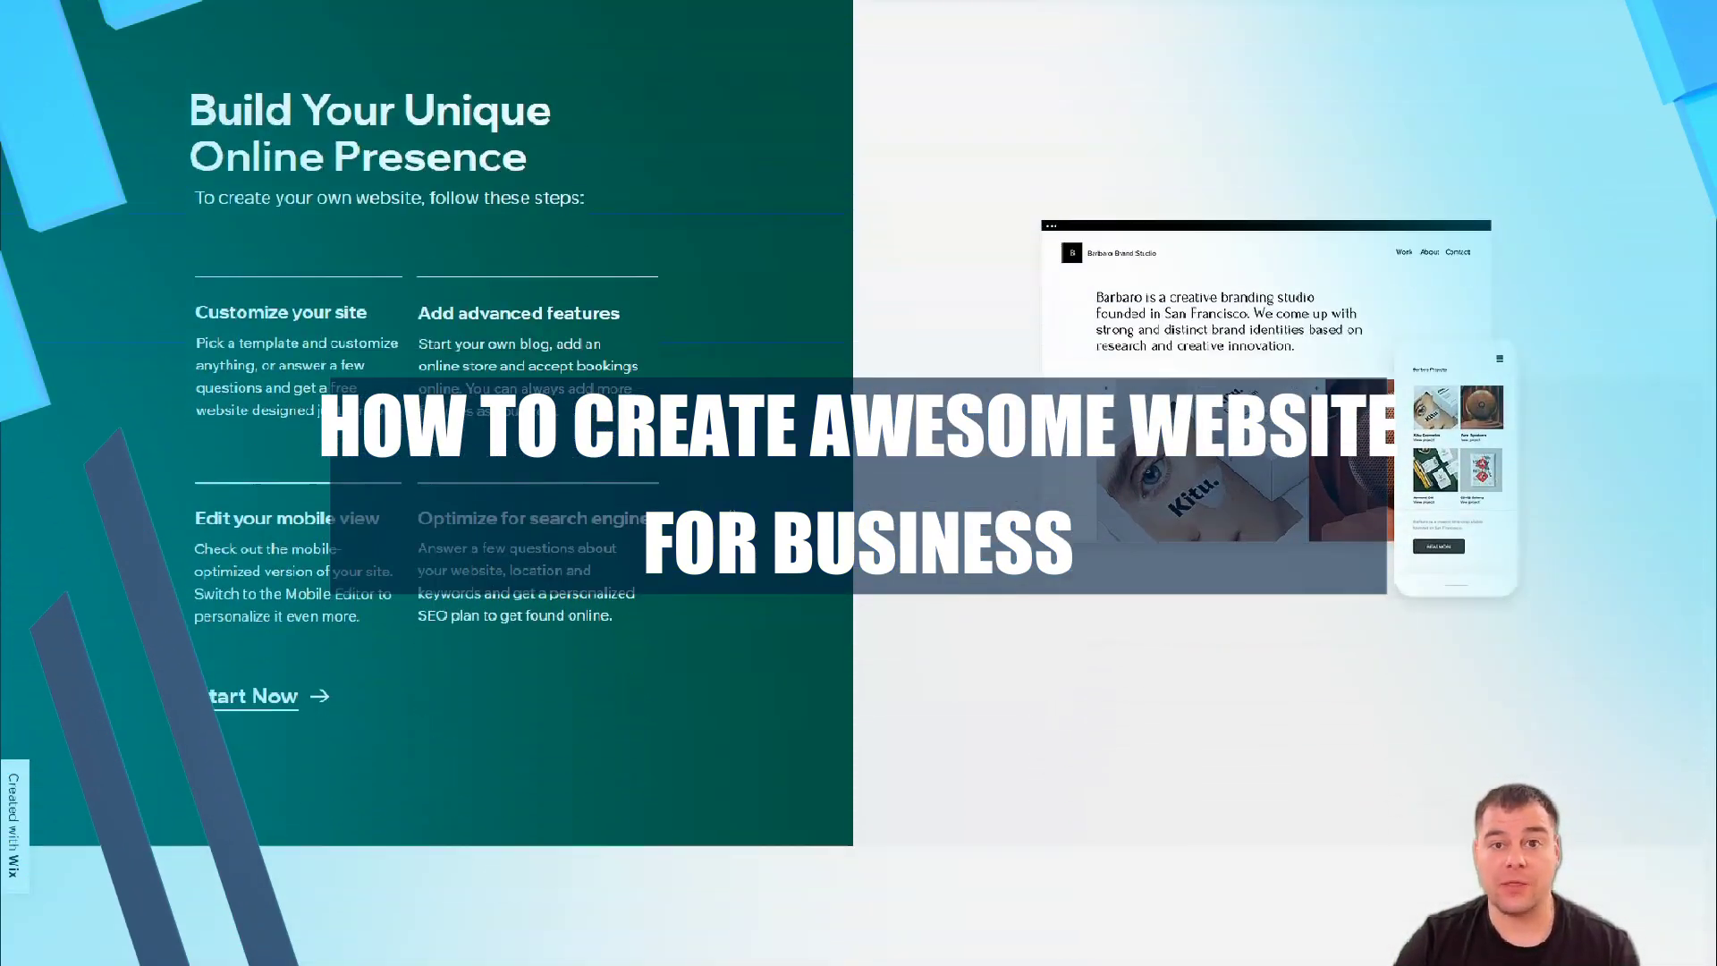
scroll(731, 513, "down", 1)
scroll(732, 514, "down", 1)
scroll(732, 515, "down", 1)
scroll(730, 515, "down", 1)
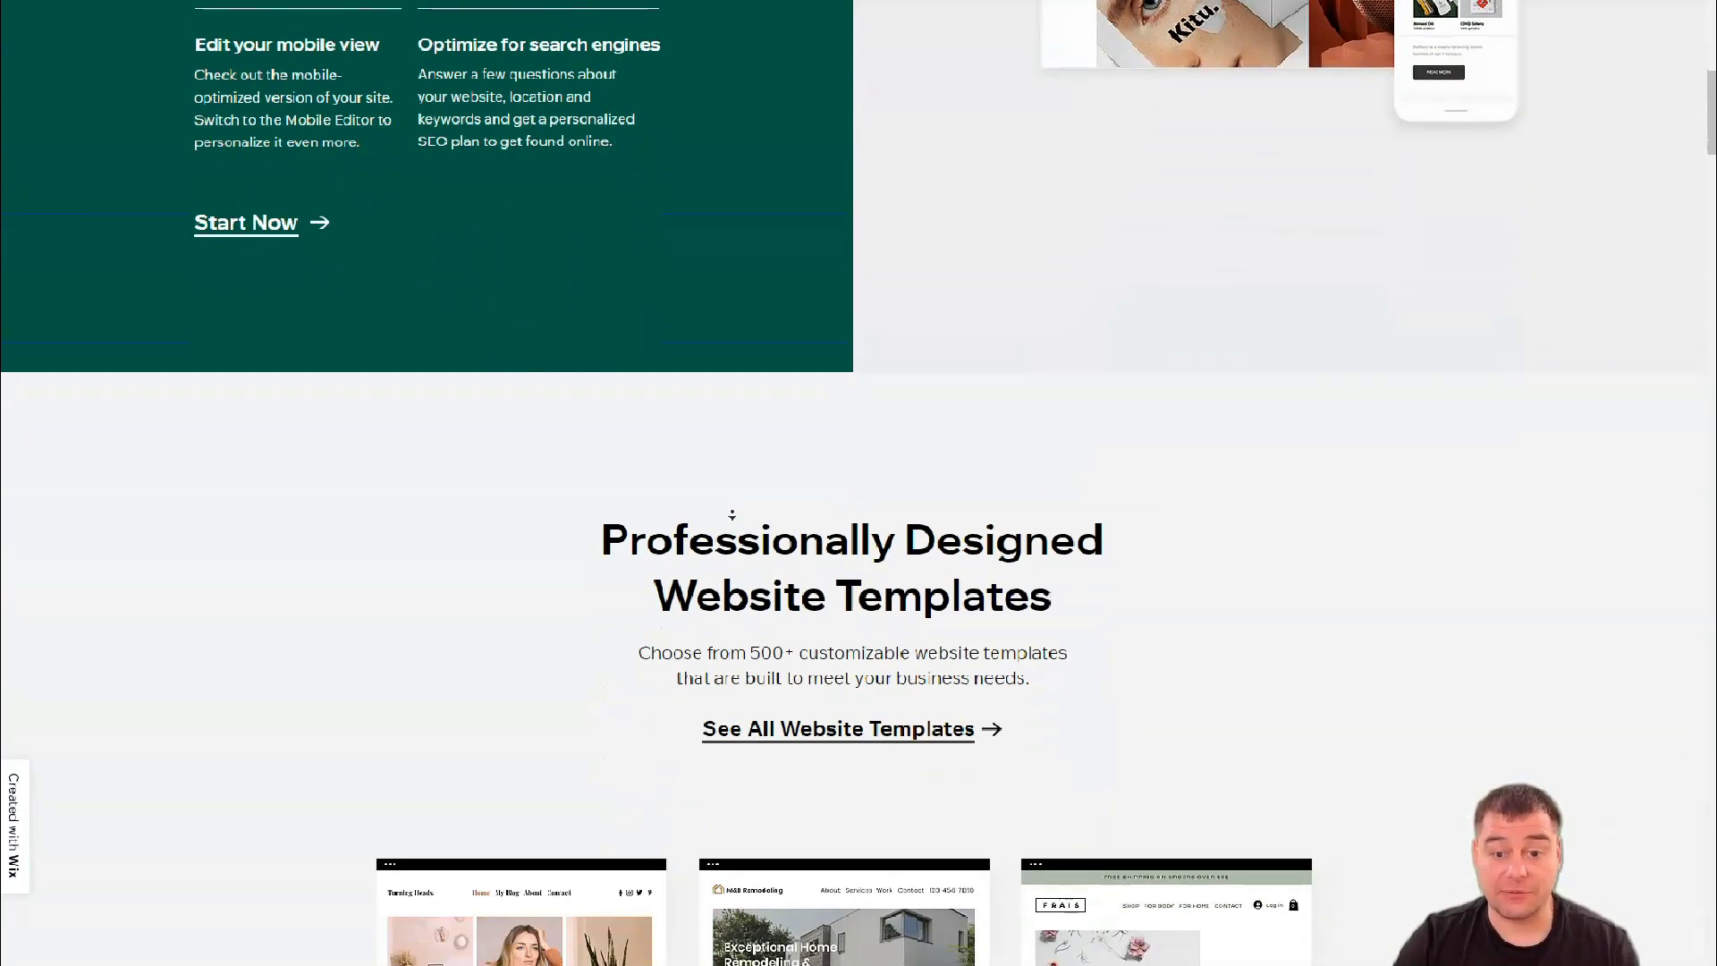
scroll(731, 513, "down", 1)
scroll(730, 514, "down", 1)
scroll(732, 513, "down", 1)
scroll(733, 514, "down", 1)
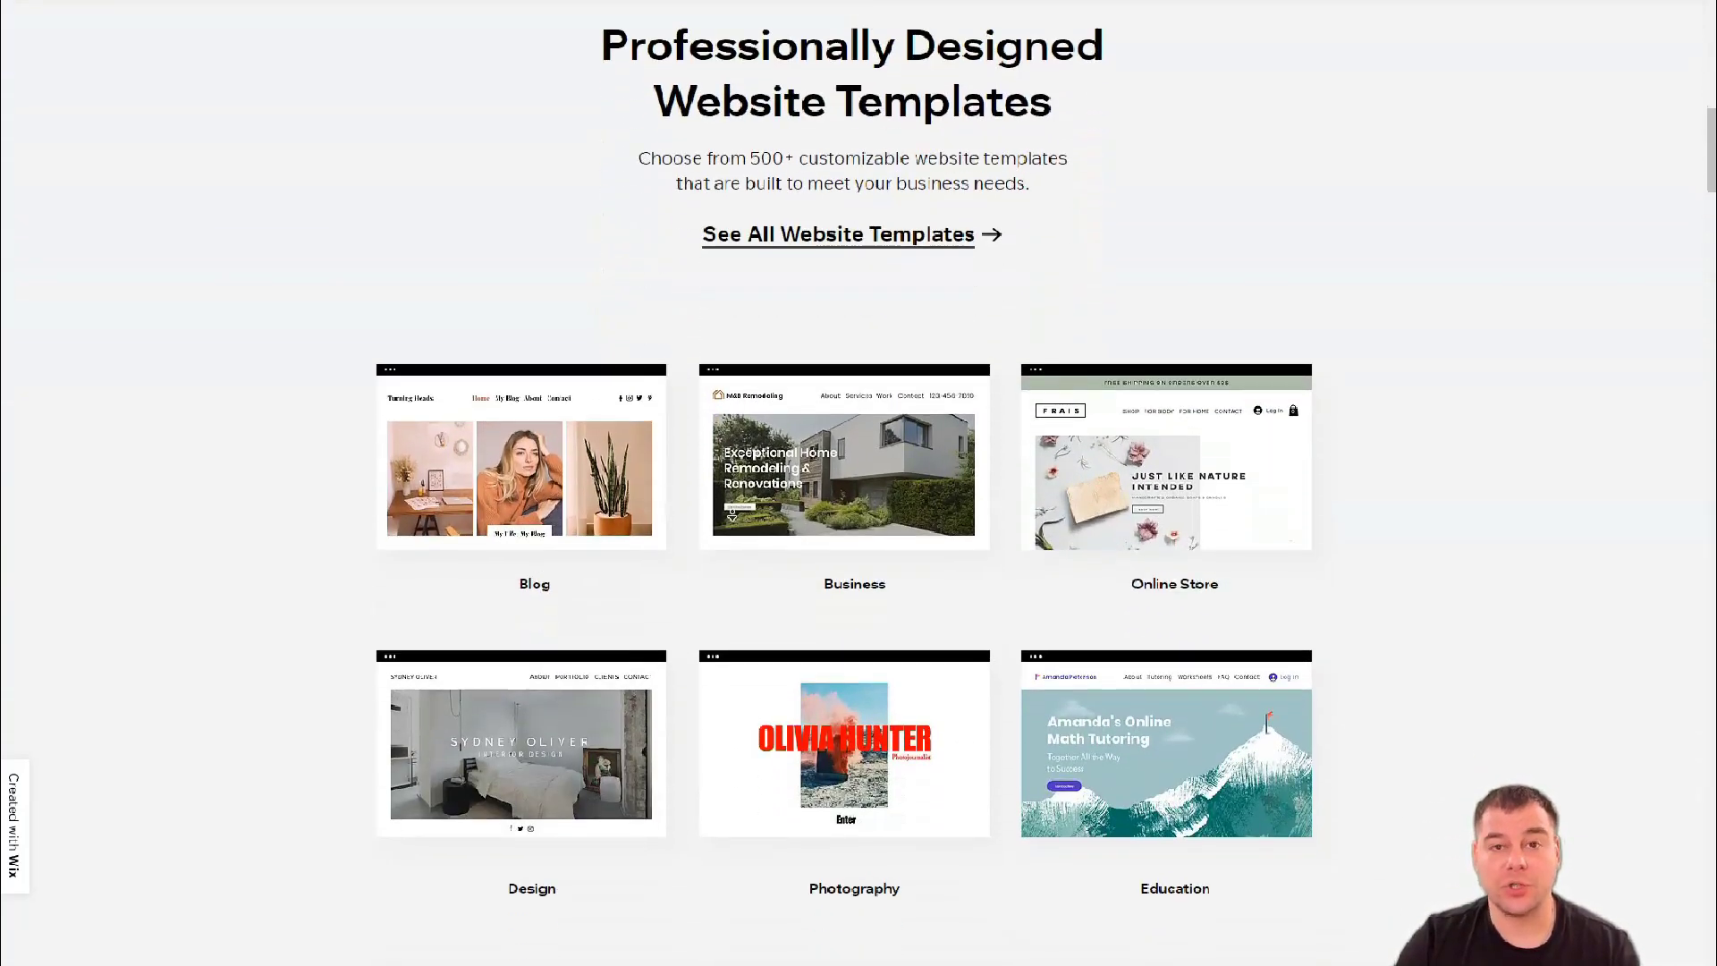
scroll(731, 513, "down", 1)
scroll(732, 514, "down", 1)
scroll(730, 514, "down", 1)
scroll(732, 514, "down", 1)
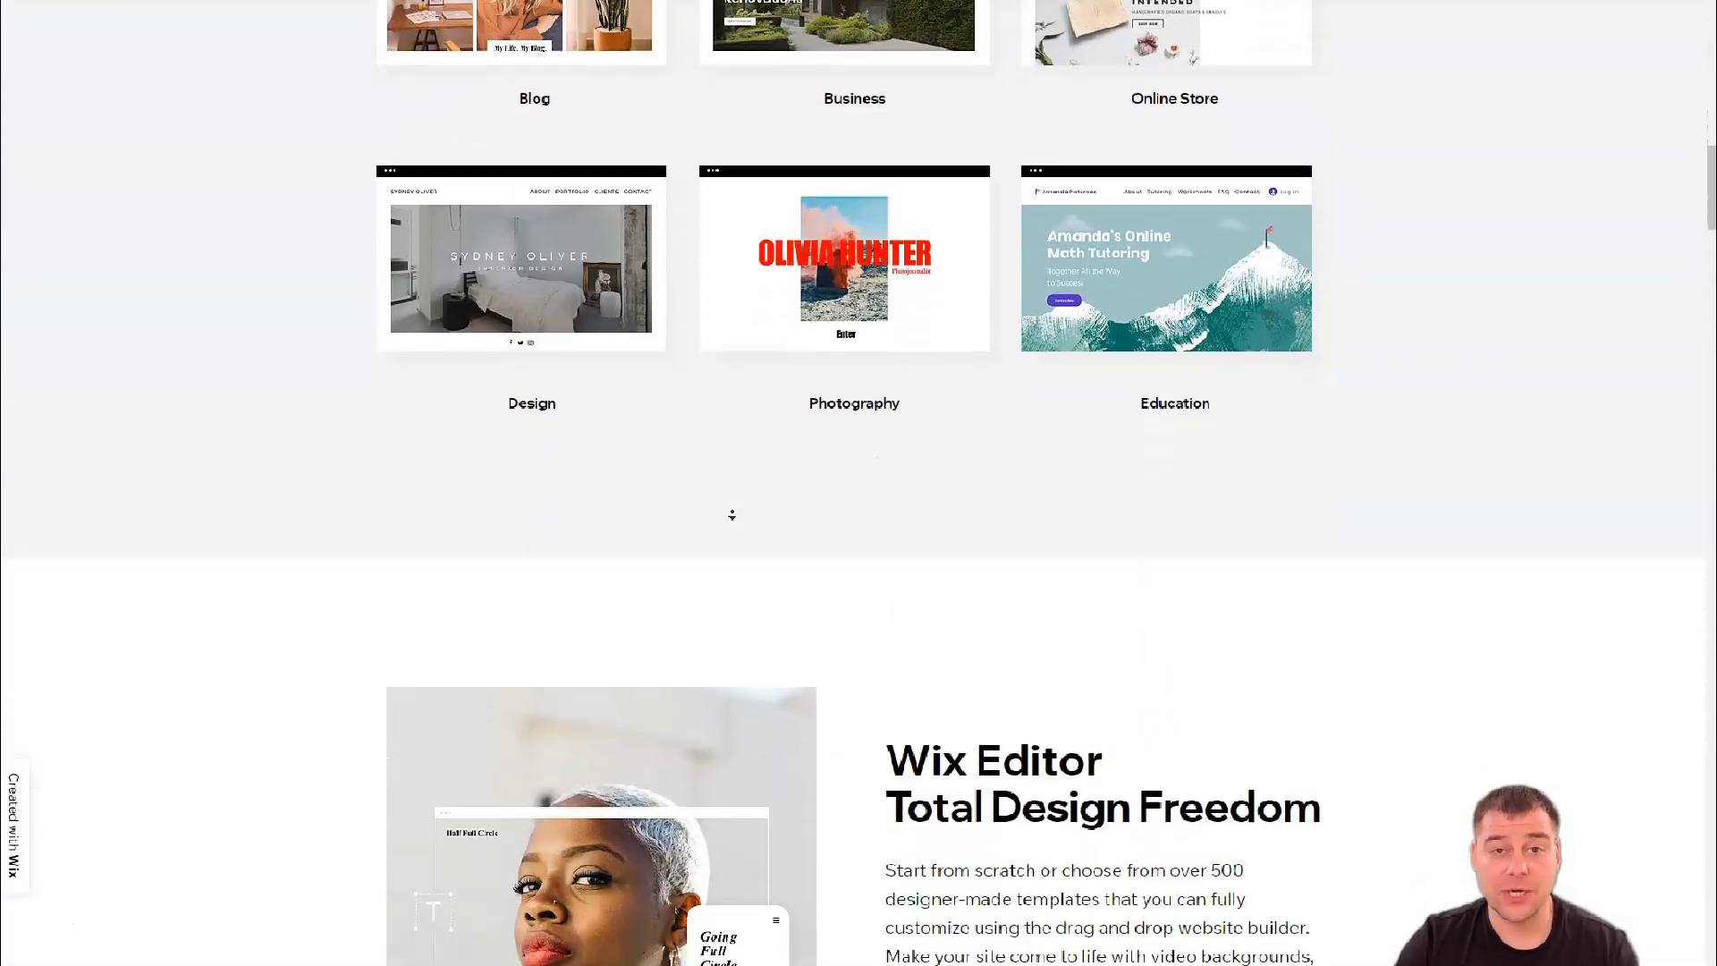
scroll(731, 514, "down", 1)
scroll(731, 514, "down", 1)
scroll(731, 514, "down", 1)
scroll(731, 514, "down", 1)
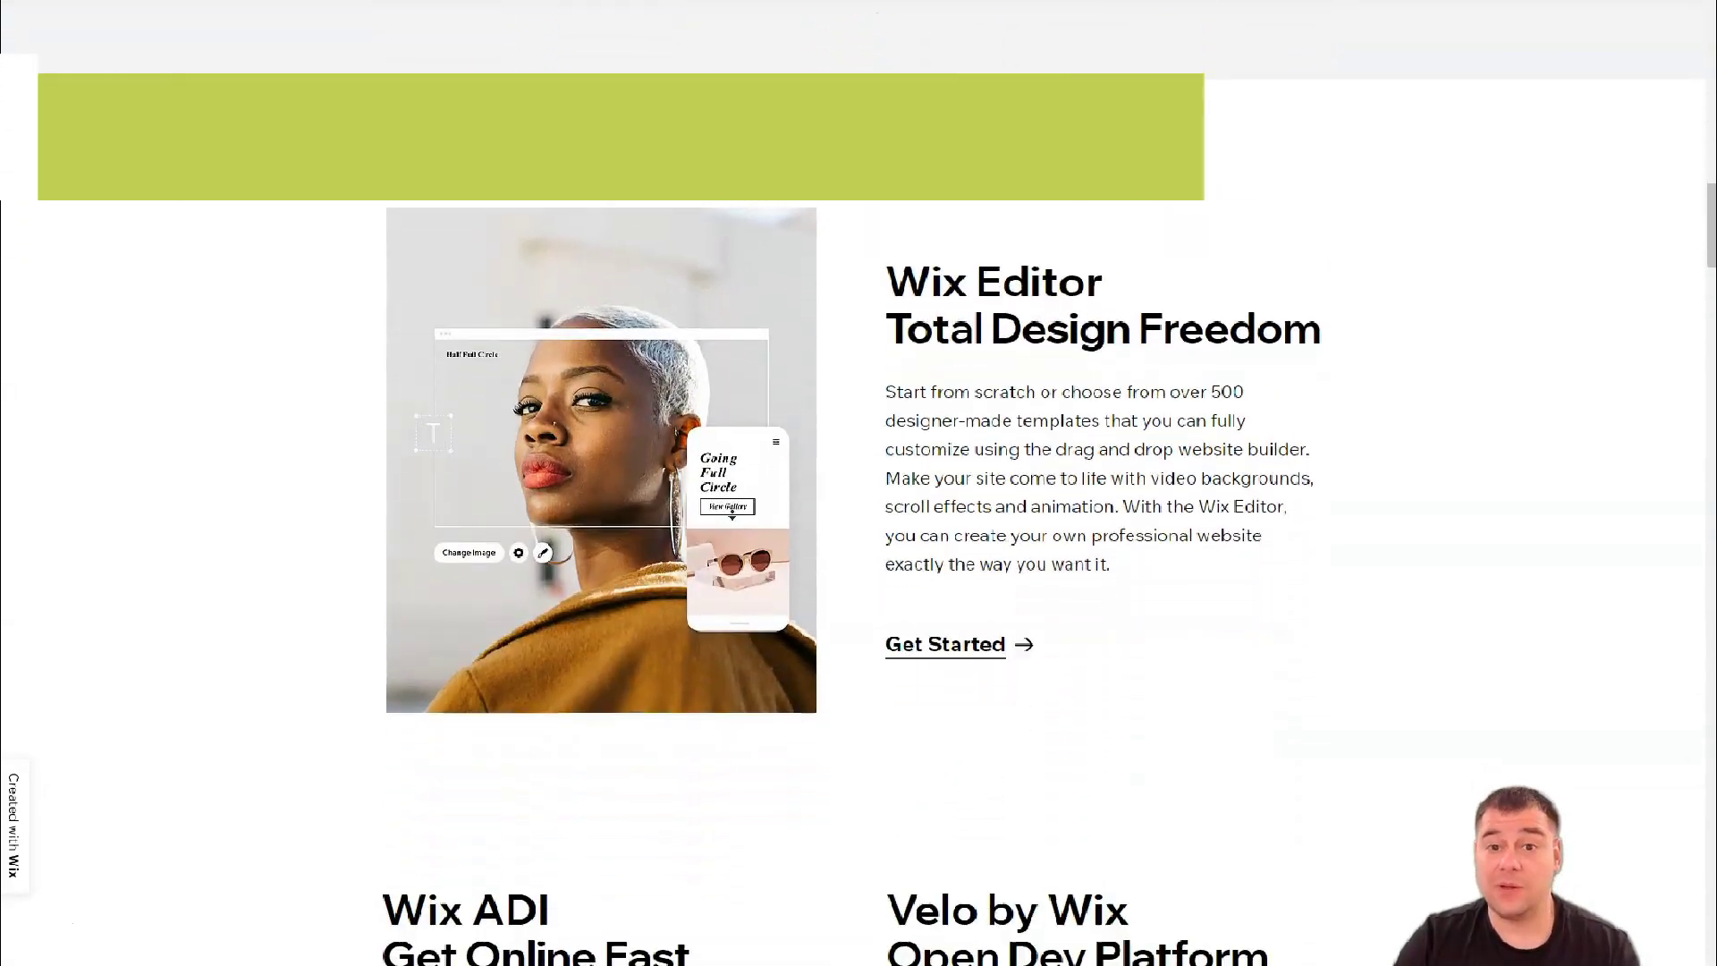
scroll(731, 513, "down", 1)
scroll(731, 515, "down", 1)
scroll(731, 513, "down", 1)
scroll(731, 514, "down", 1)
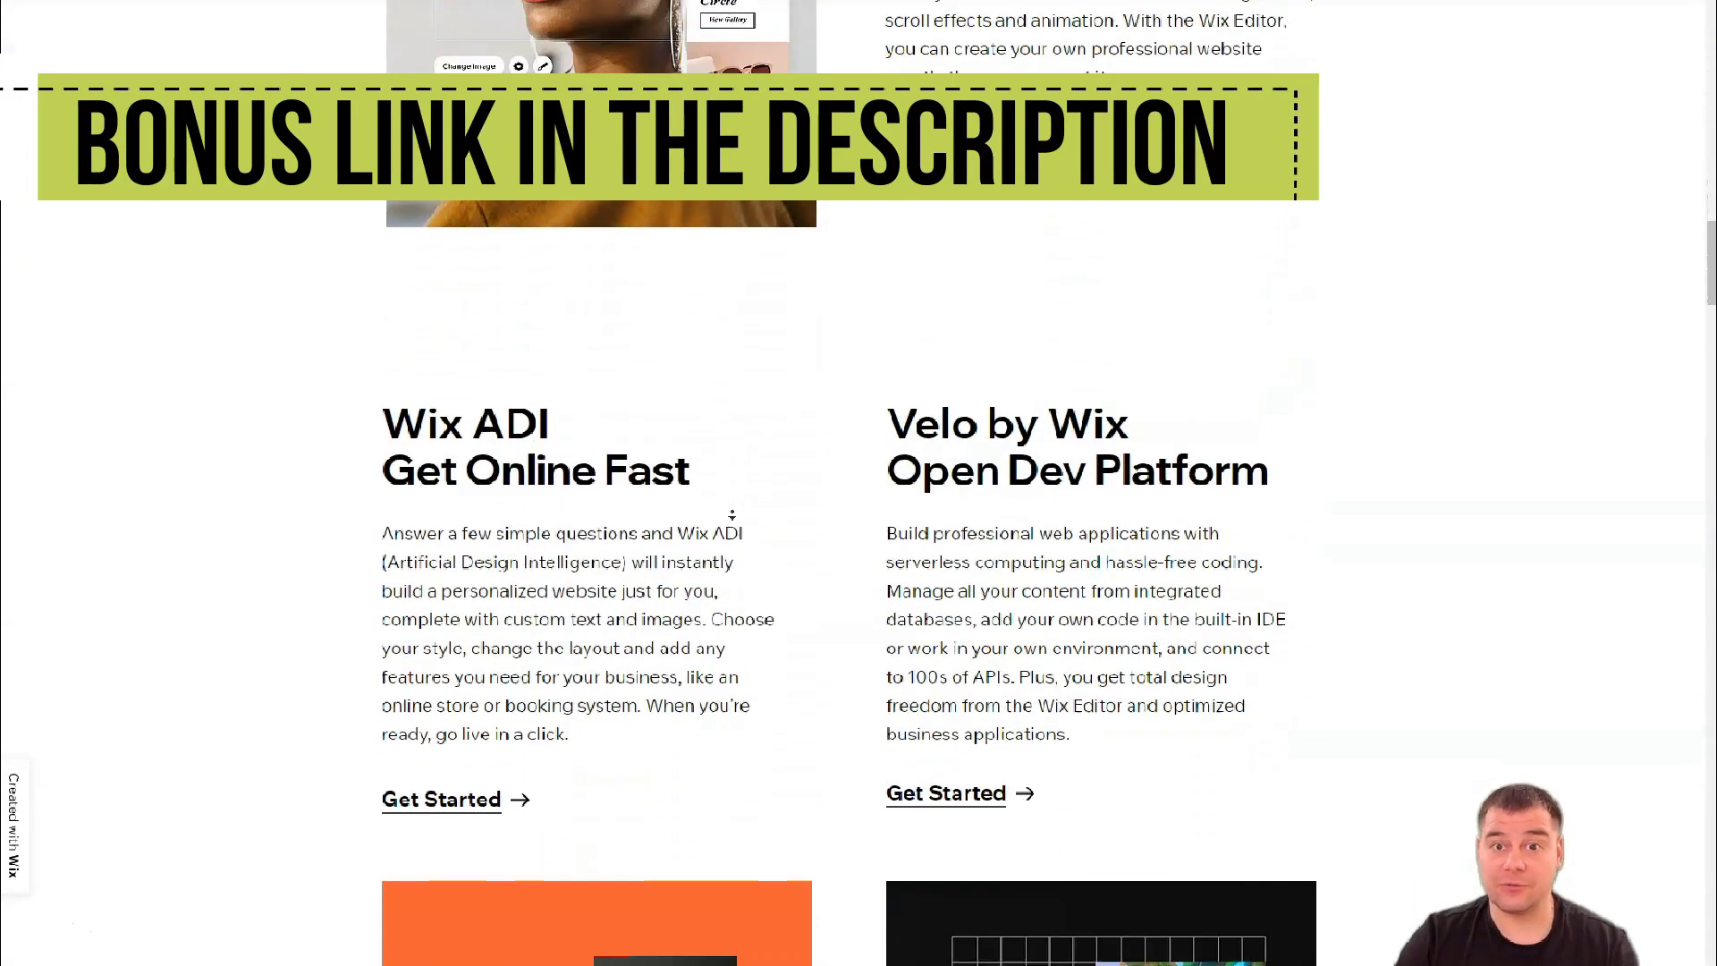
scroll(731, 514, "down", 1)
scroll(731, 513, "down", 1)
scroll(731, 513, "down", 1)
scroll(732, 514, "down", 1)
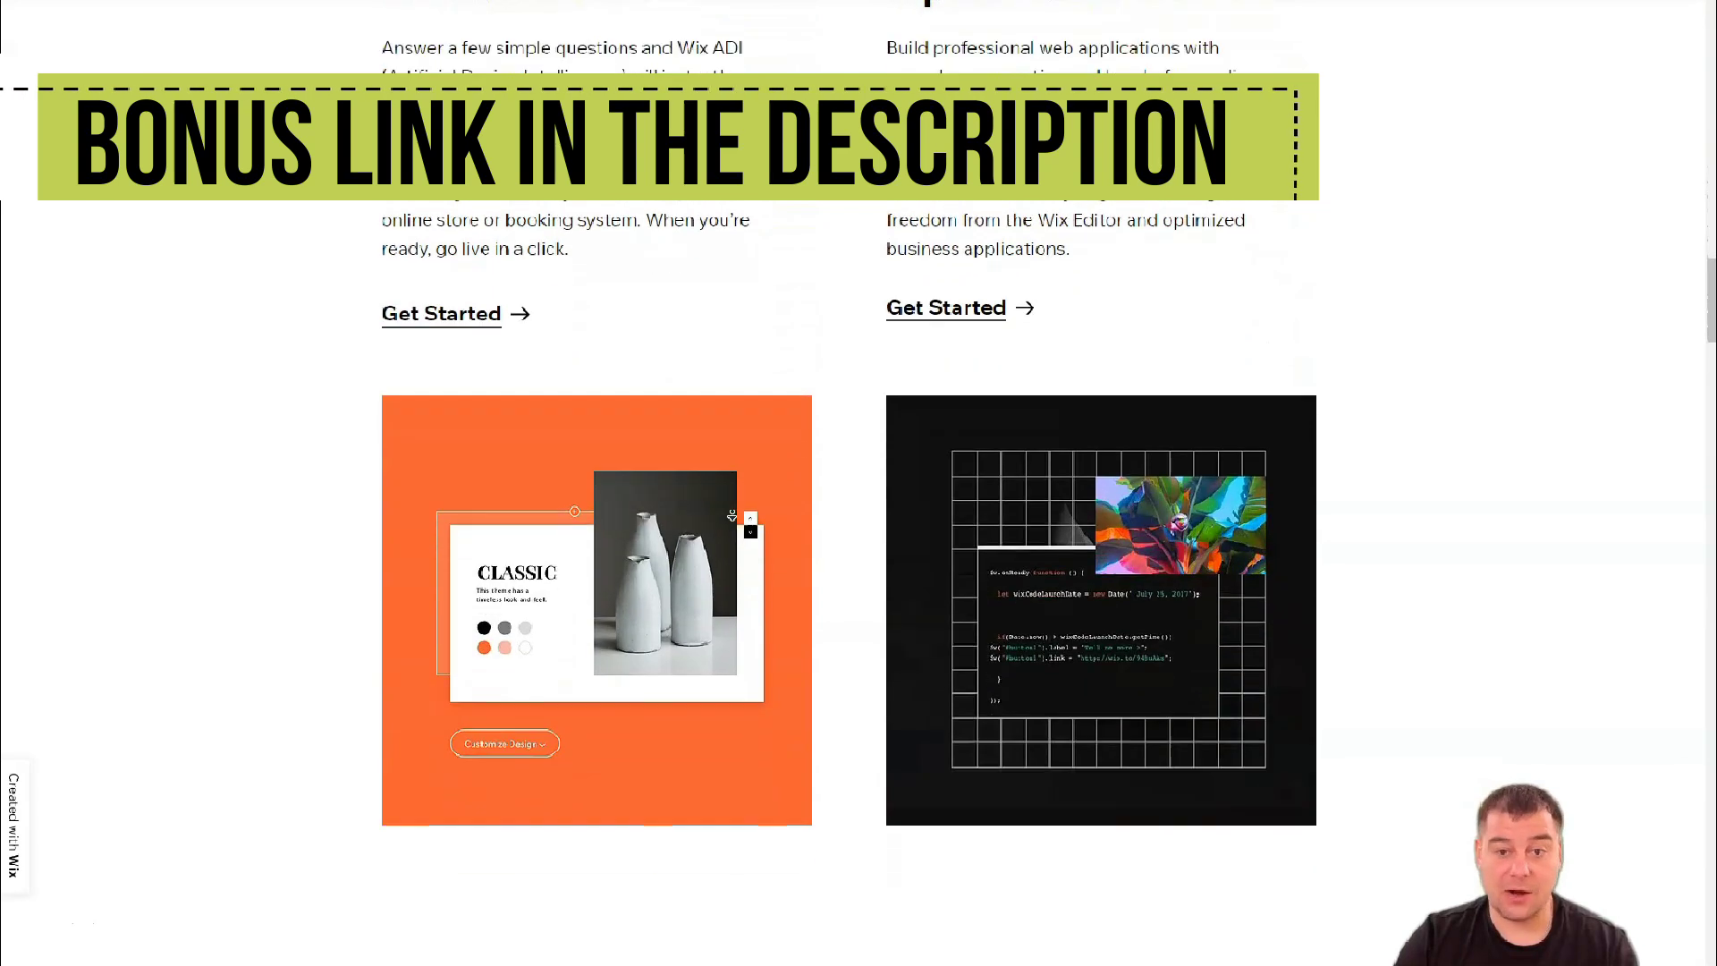
scroll(732, 514, "down", 1)
scroll(731, 514, "down", 1)
scroll(730, 514, "down", 1)
scroll(731, 515, "down", 1)
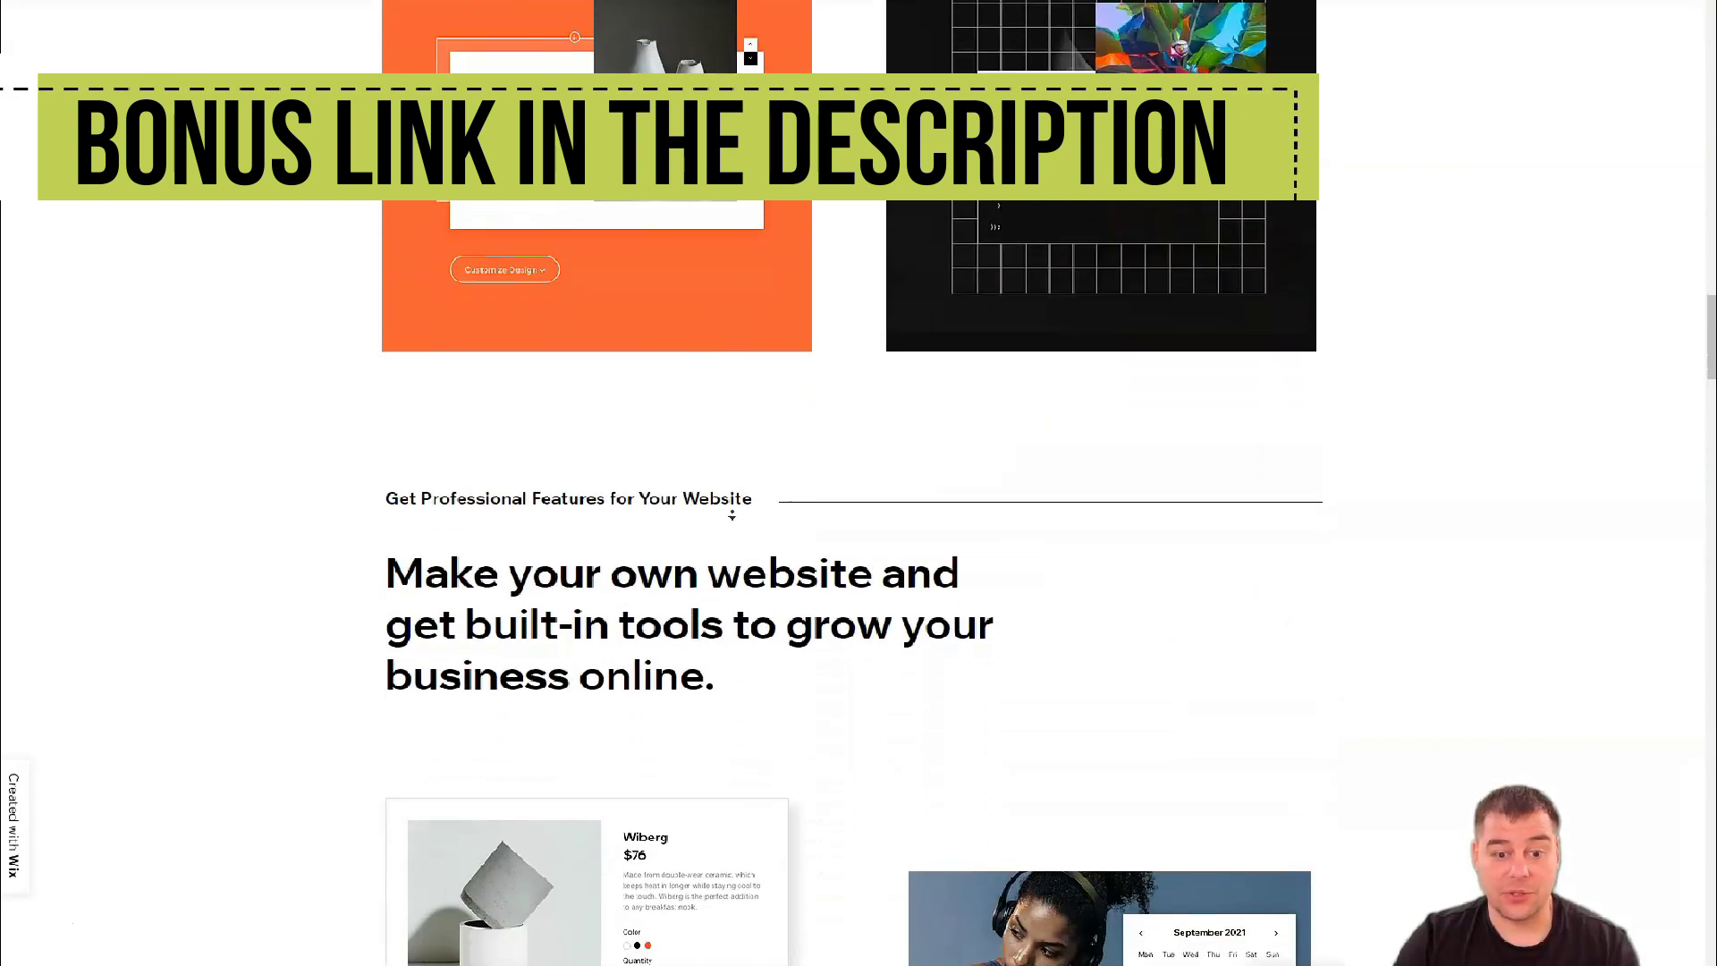
scroll(731, 513, "down", 1)
scroll(732, 514, "down", 1)
scroll(731, 513, "down", 1)
scroll(731, 514, "down", 1)
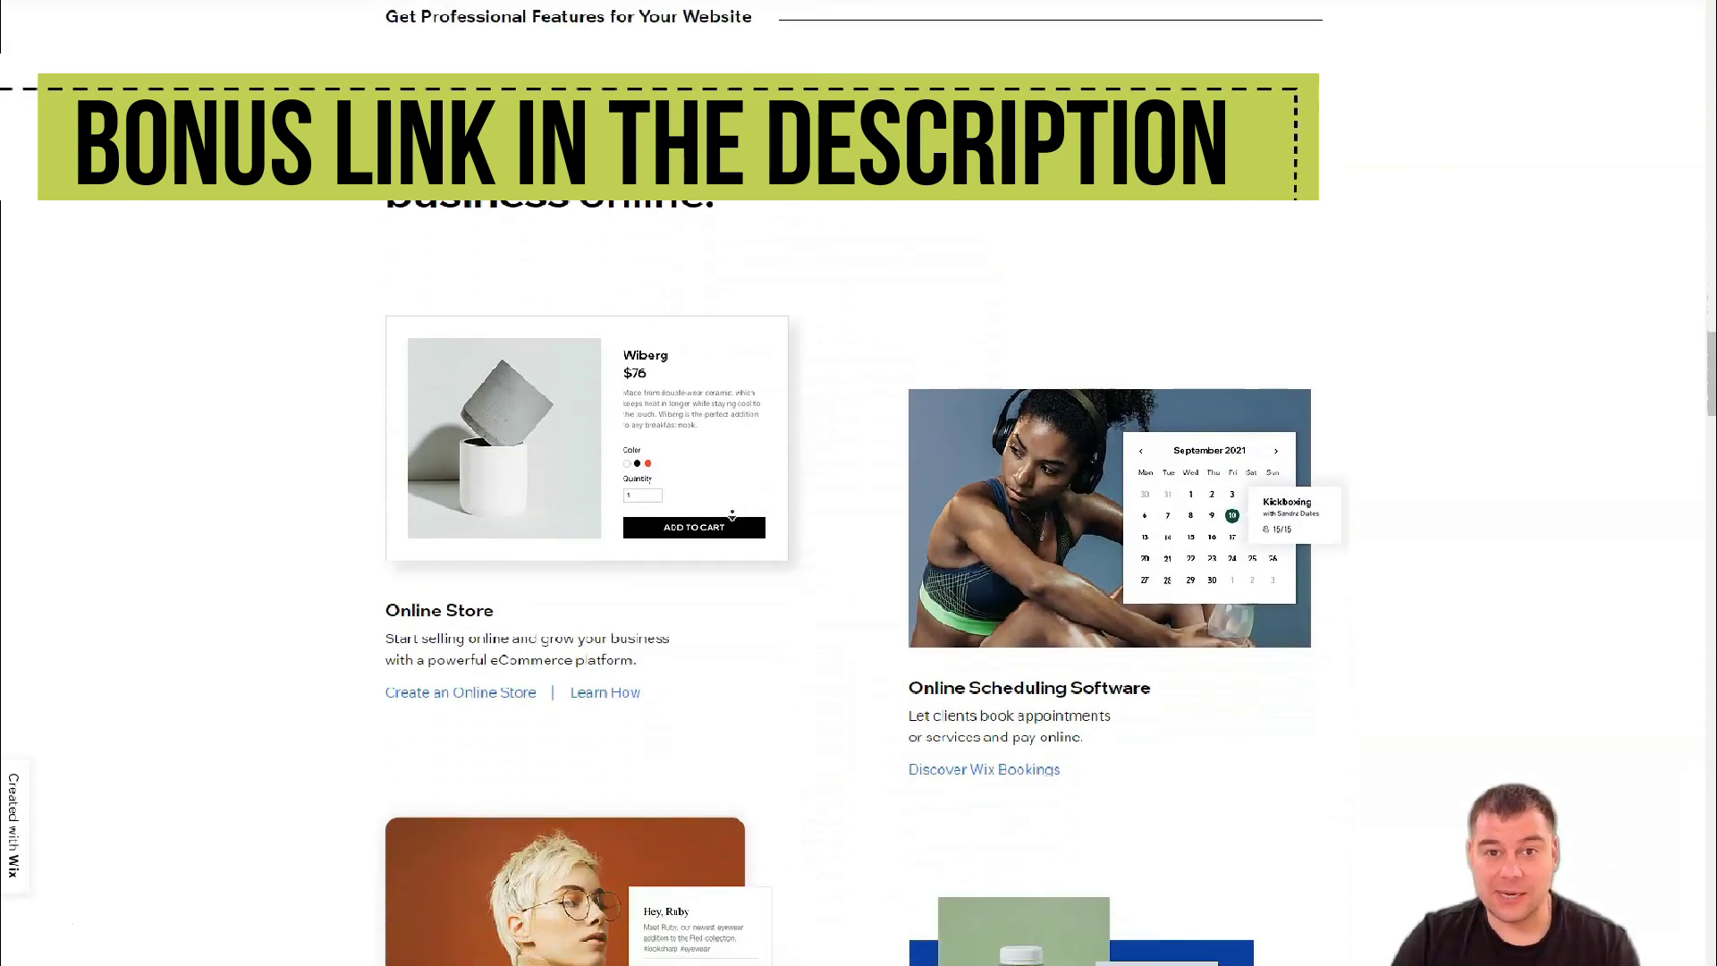
scroll(731, 514, "down", 1)
scroll(731, 514, "down", 1)
scroll(731, 513, "down", 1)
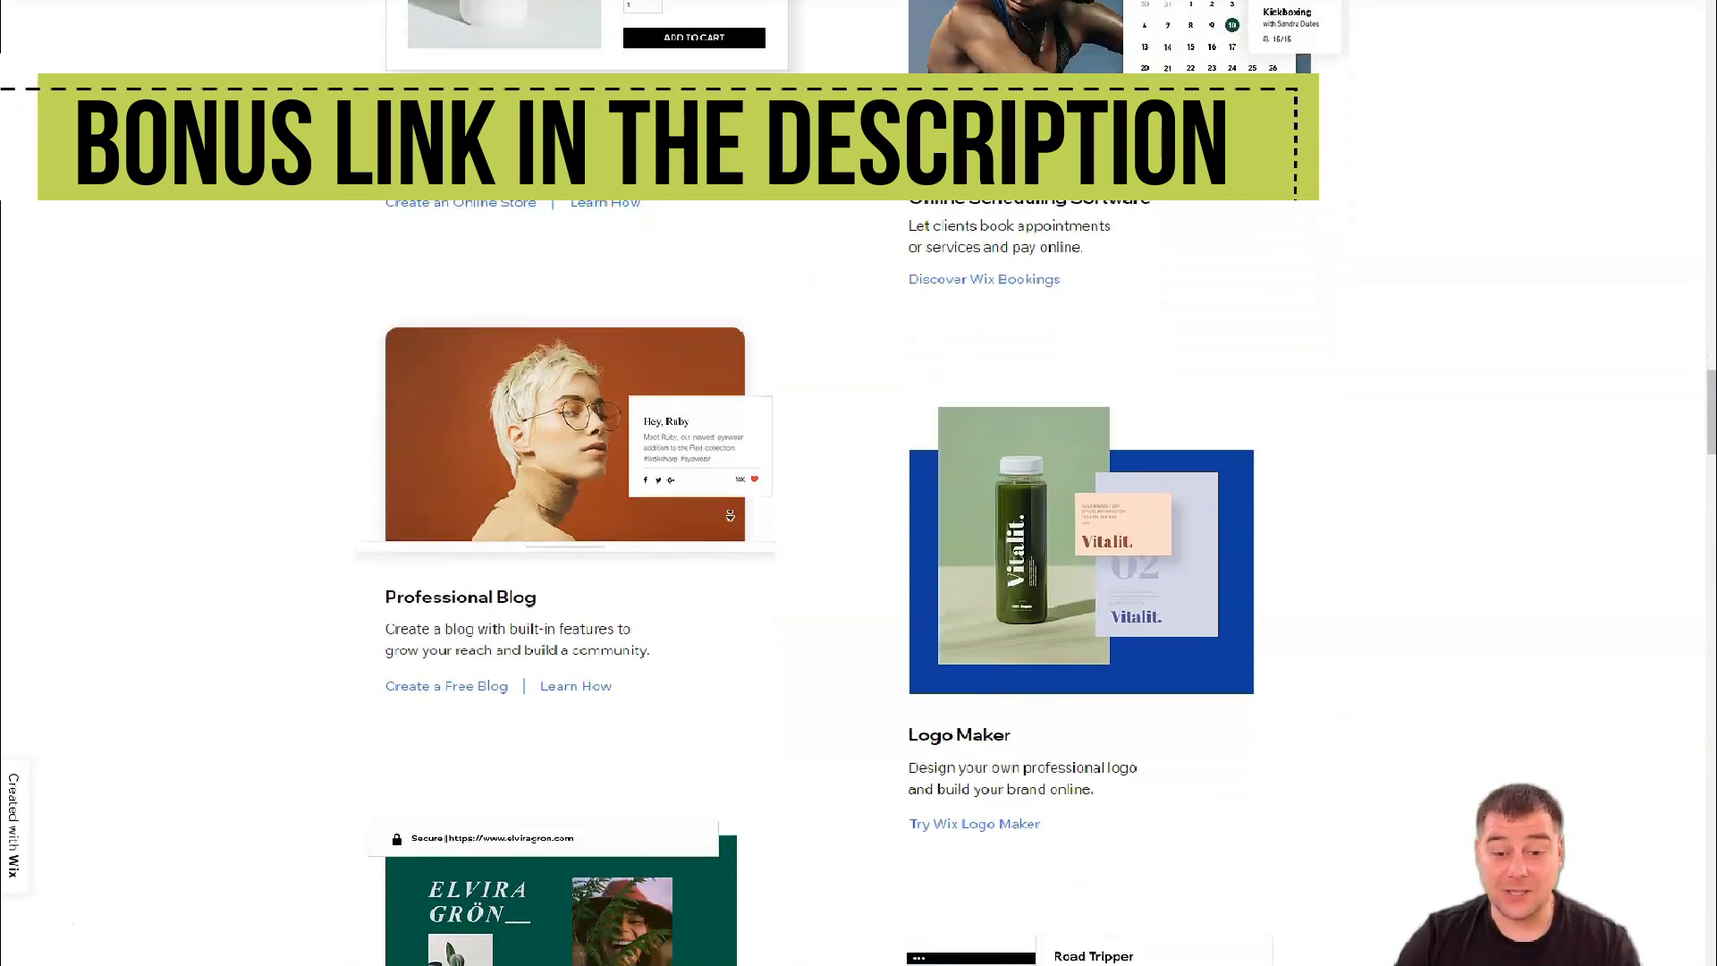
scroll(729, 515, "down", 1)
scroll(731, 515, "down", 1)
scroll(731, 515, "down", 1)
scroll(730, 515, "down", 1)
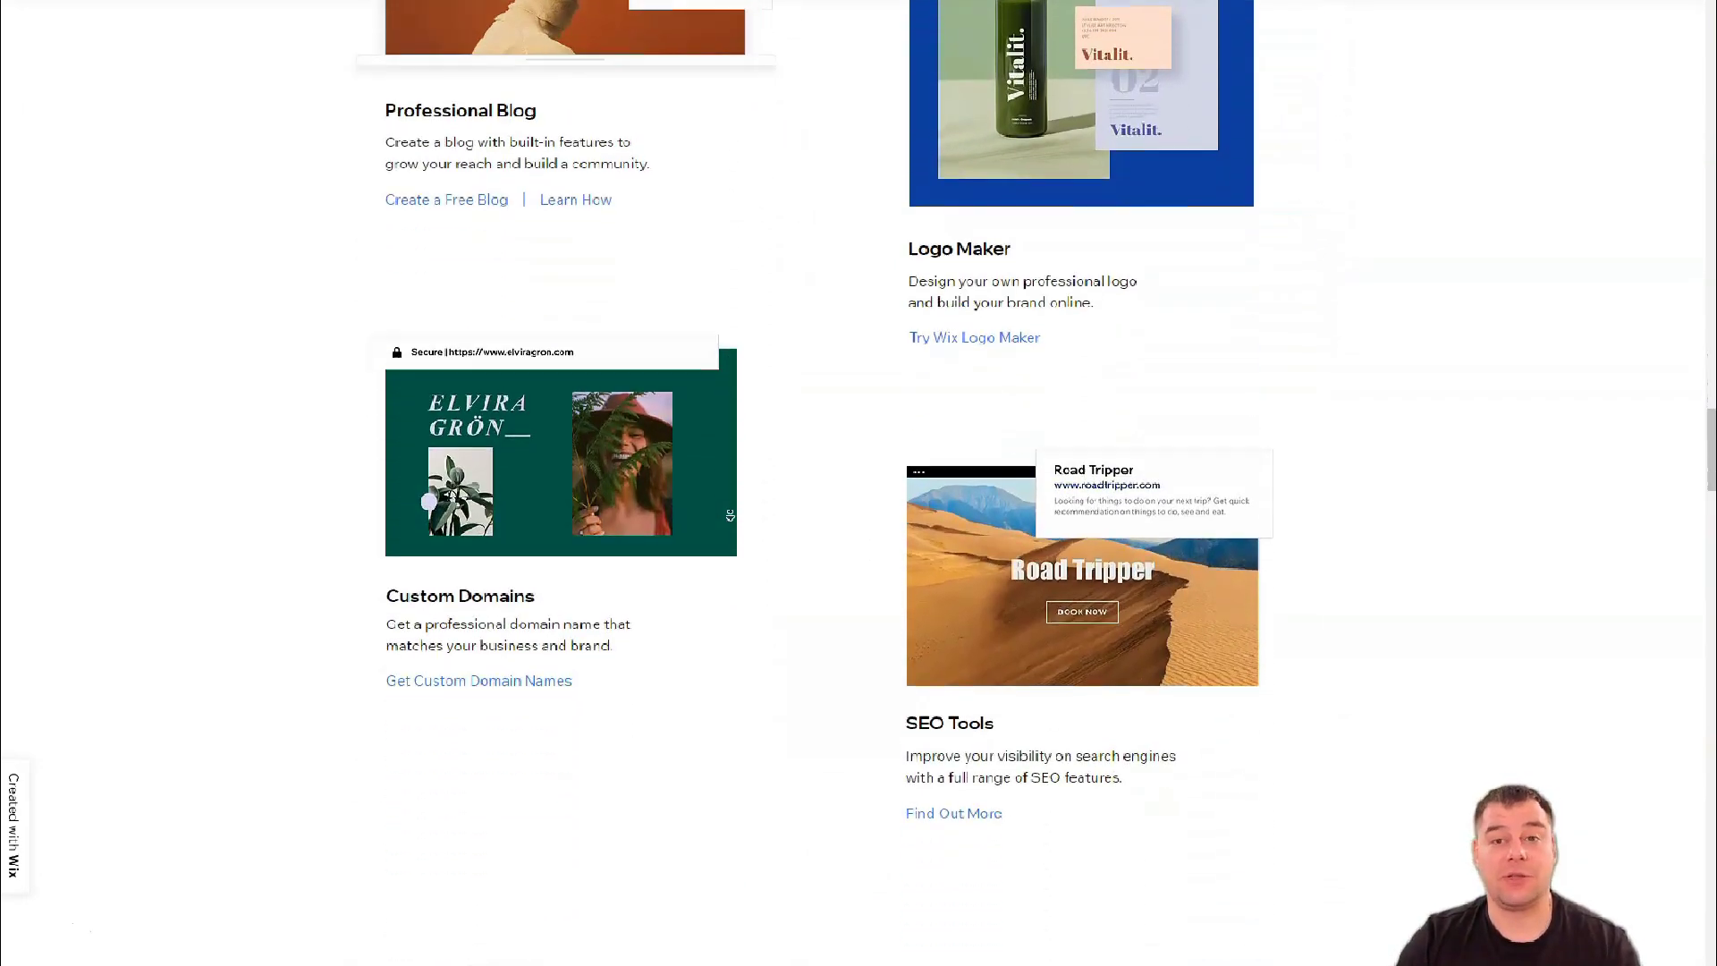
scroll(731, 515, "down", 1)
scroll(730, 515, "down", 1)
scroll(730, 515, "down", 1)
scroll(732, 516, "down", 1)
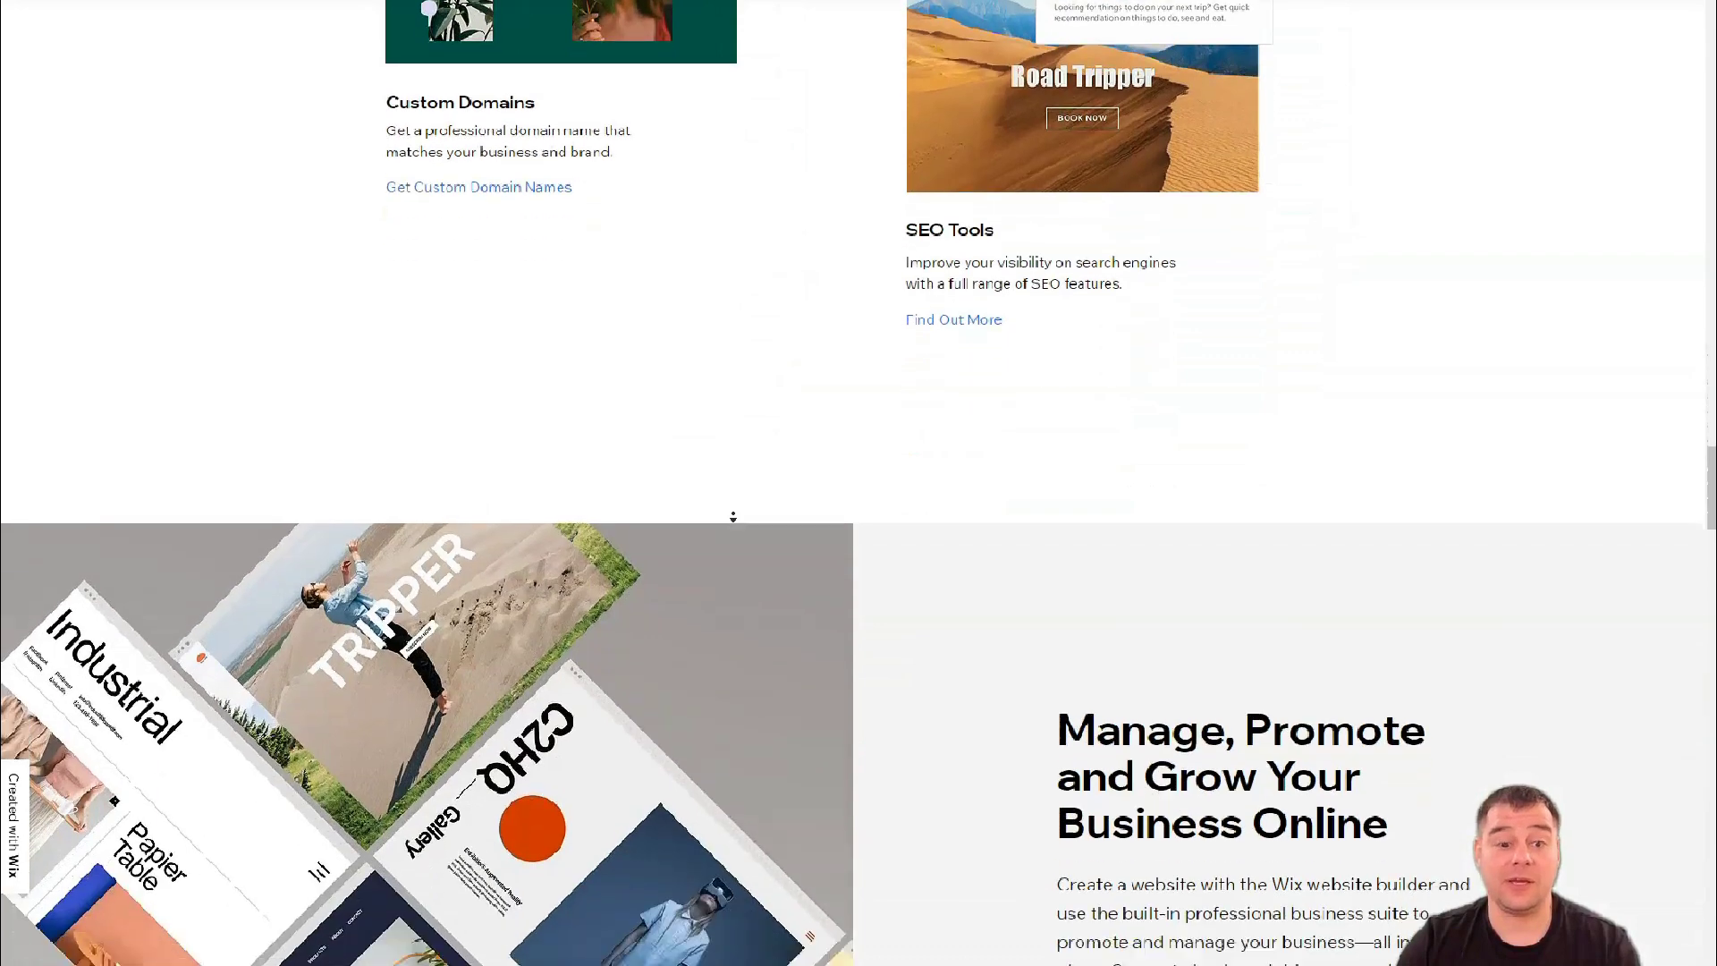
scroll(732, 517, "down", 1)
scroll(733, 516, "down", 1)
scroll(733, 516, "down", 1)
scroll(732, 514, "down", 1)
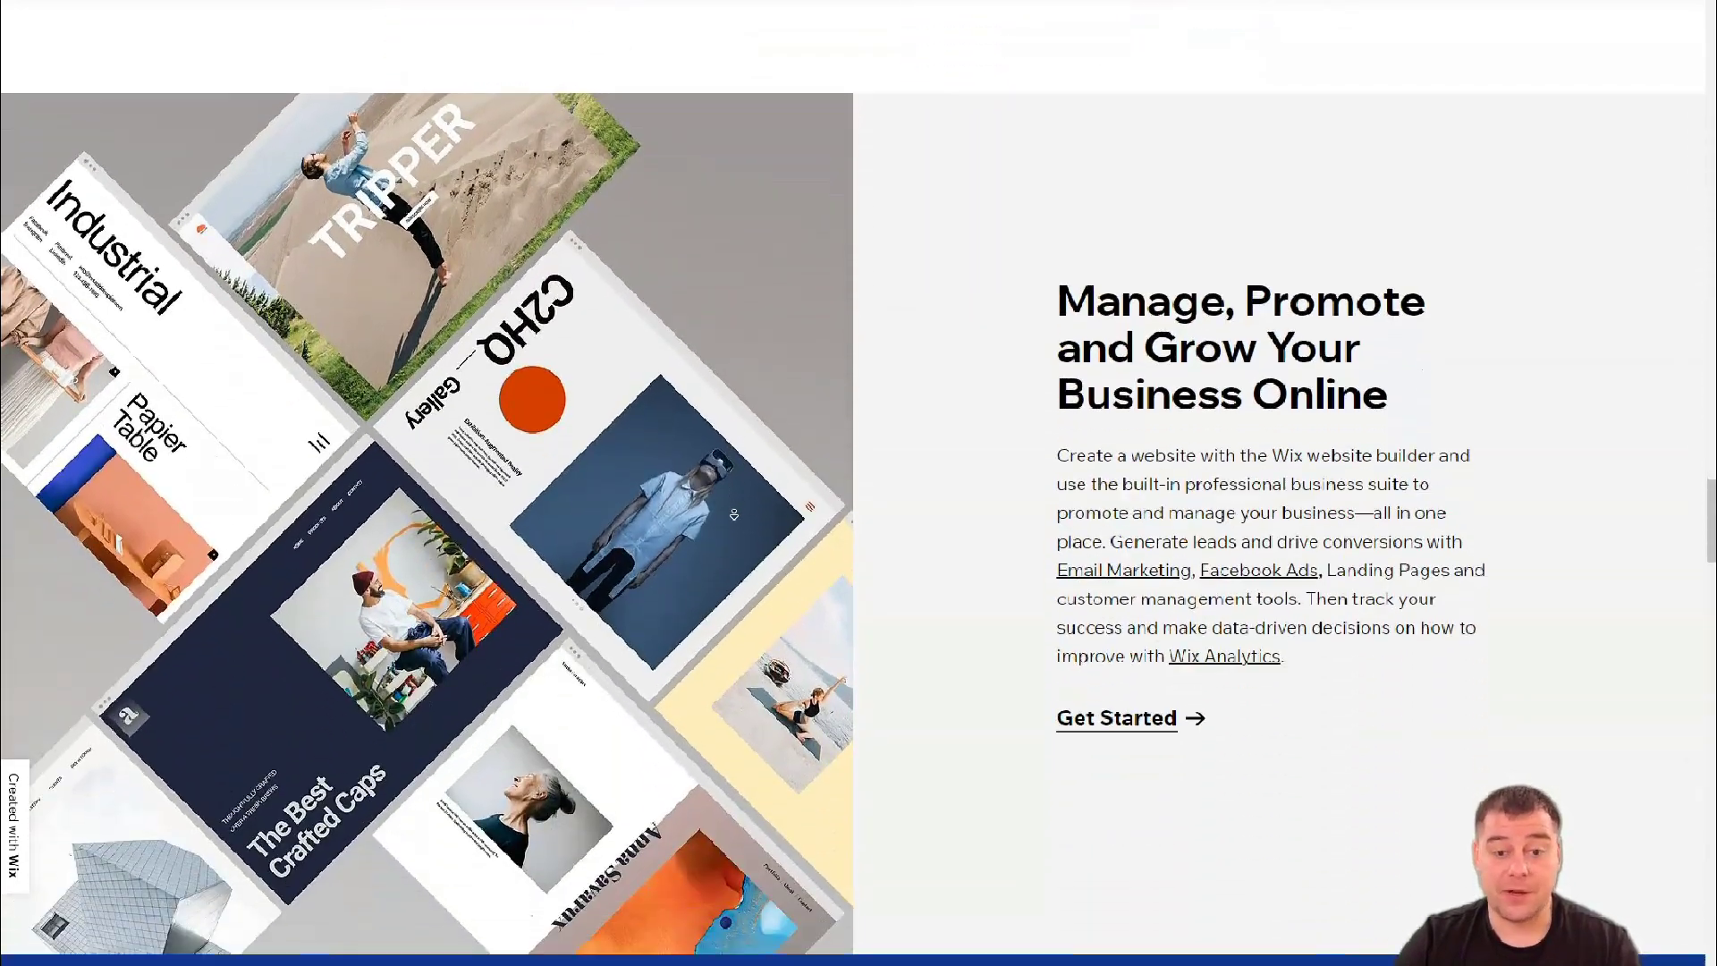
scroll(733, 514, "down", 1)
scroll(733, 515, "down", 1)
scroll(733, 518, "down", 1)
scroll(735, 522, "down", 1)
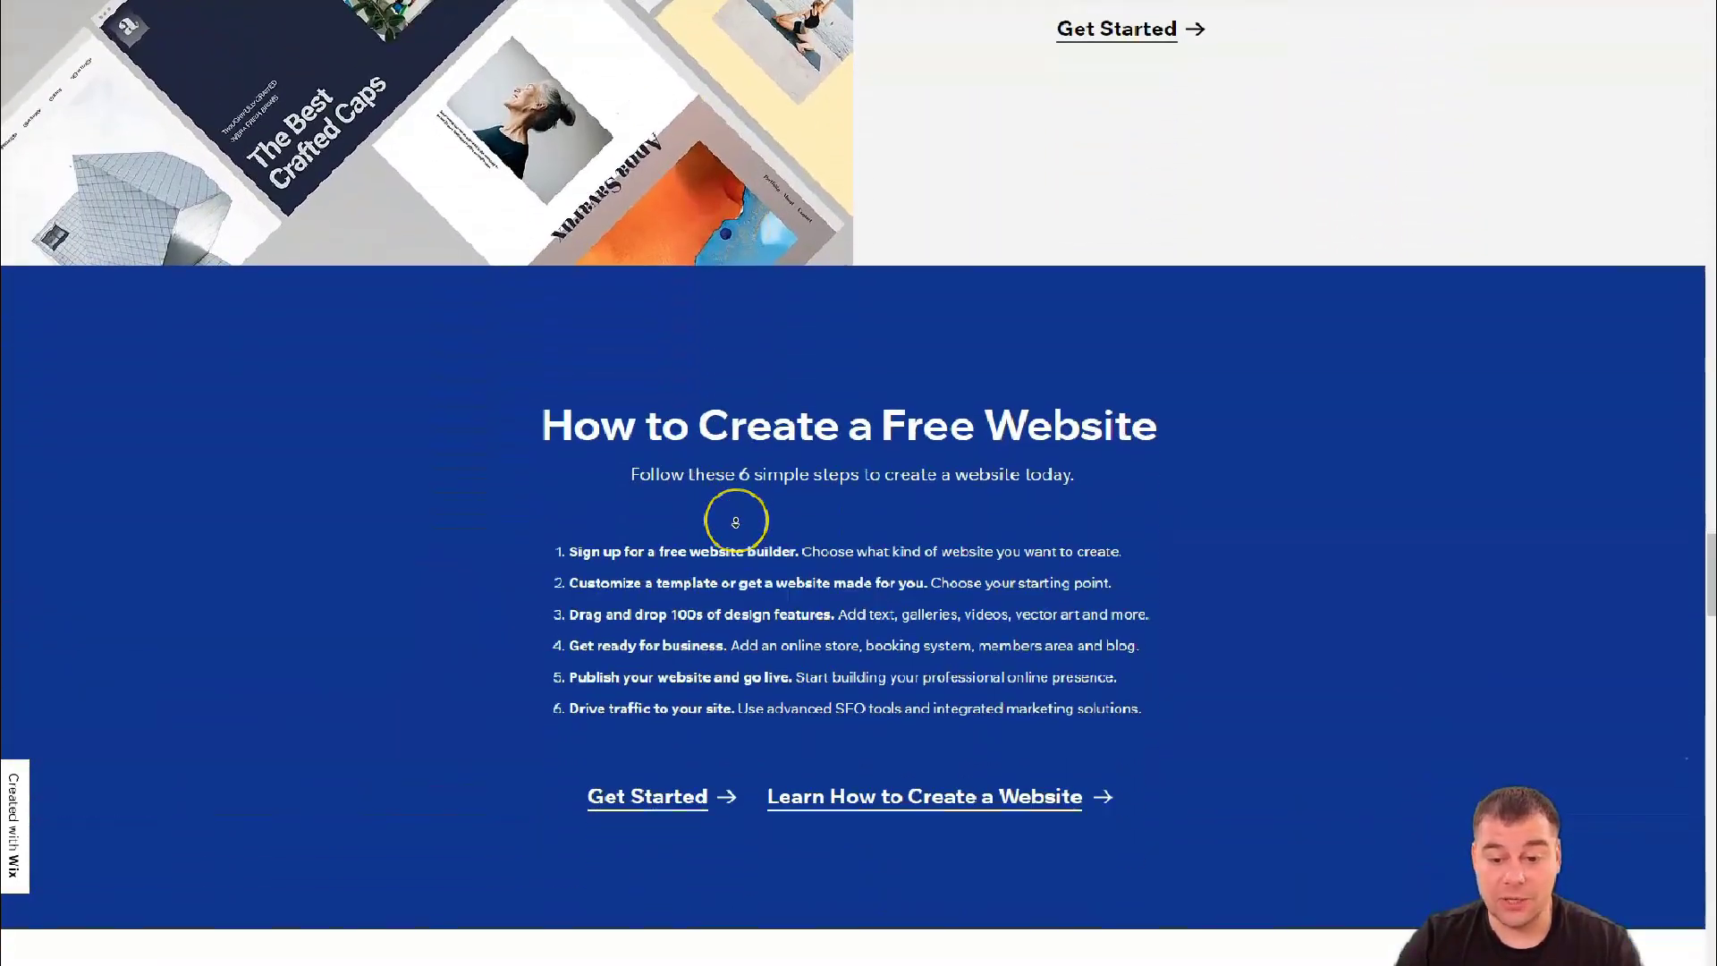
scroll(735, 523, "down", 1)
scroll(736, 522, "down", 1)
scroll(736, 517, "down", 1)
scroll(736, 511, "down", 1)
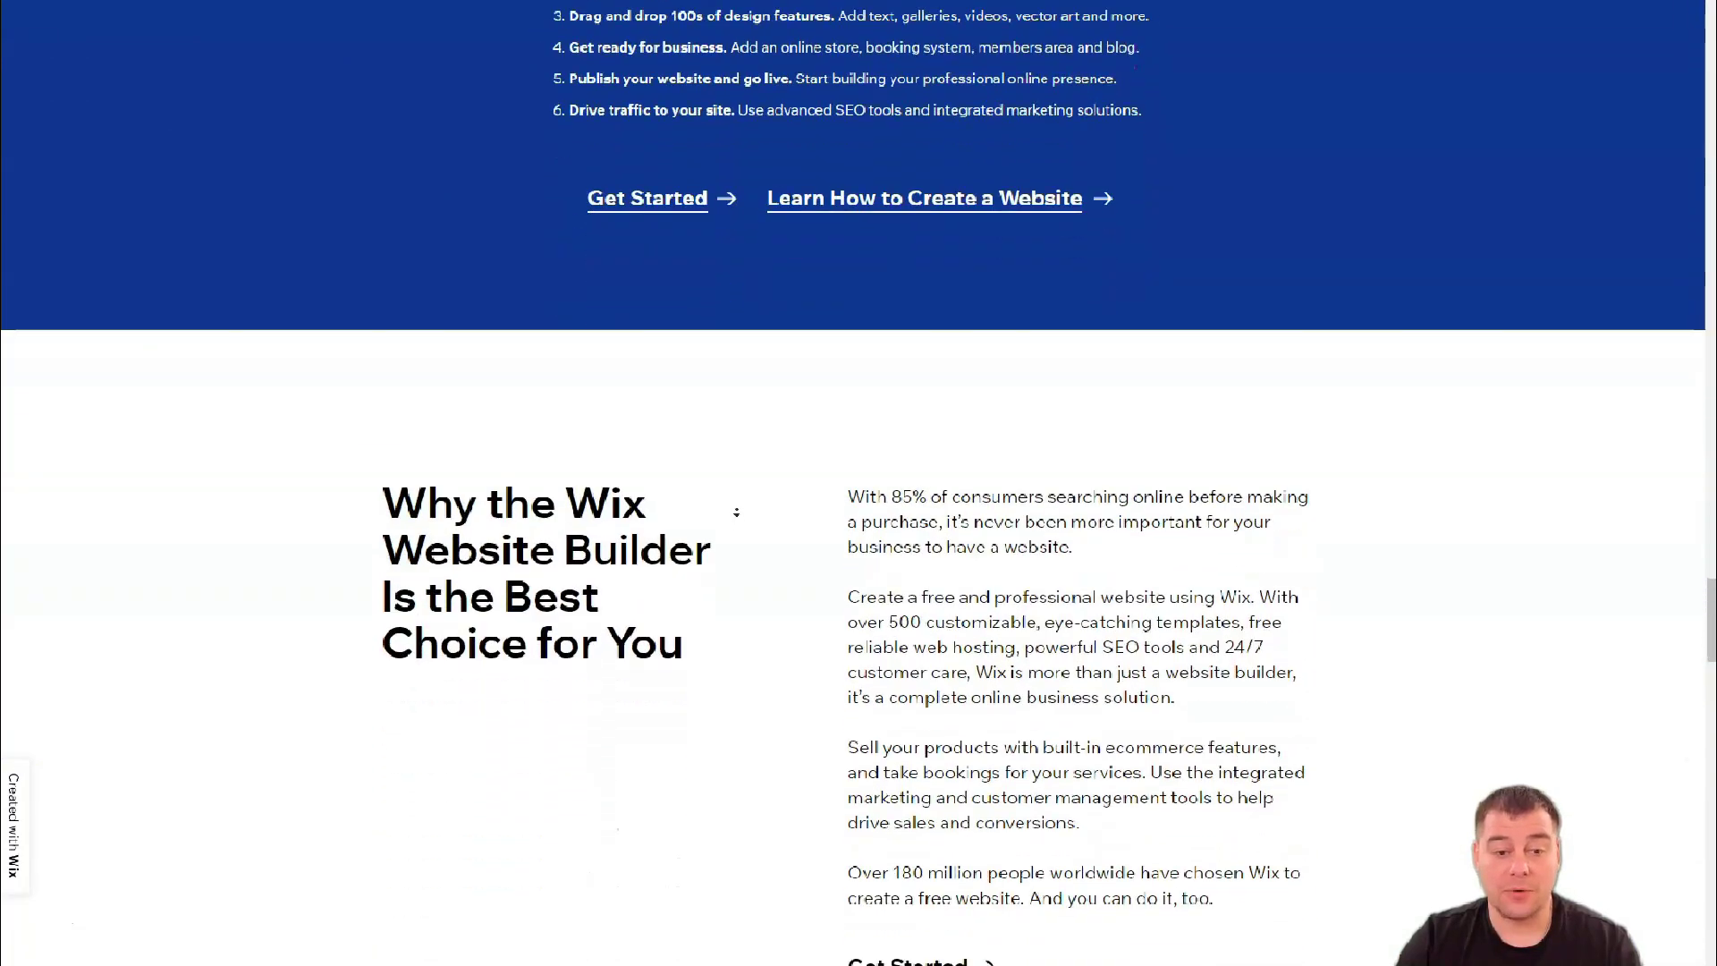
scroll(737, 511, "down", 1)
scroll(735, 517, "down", 1)
scroll(736, 509, "down", 1)
scroll(741, 490, "down", 1)
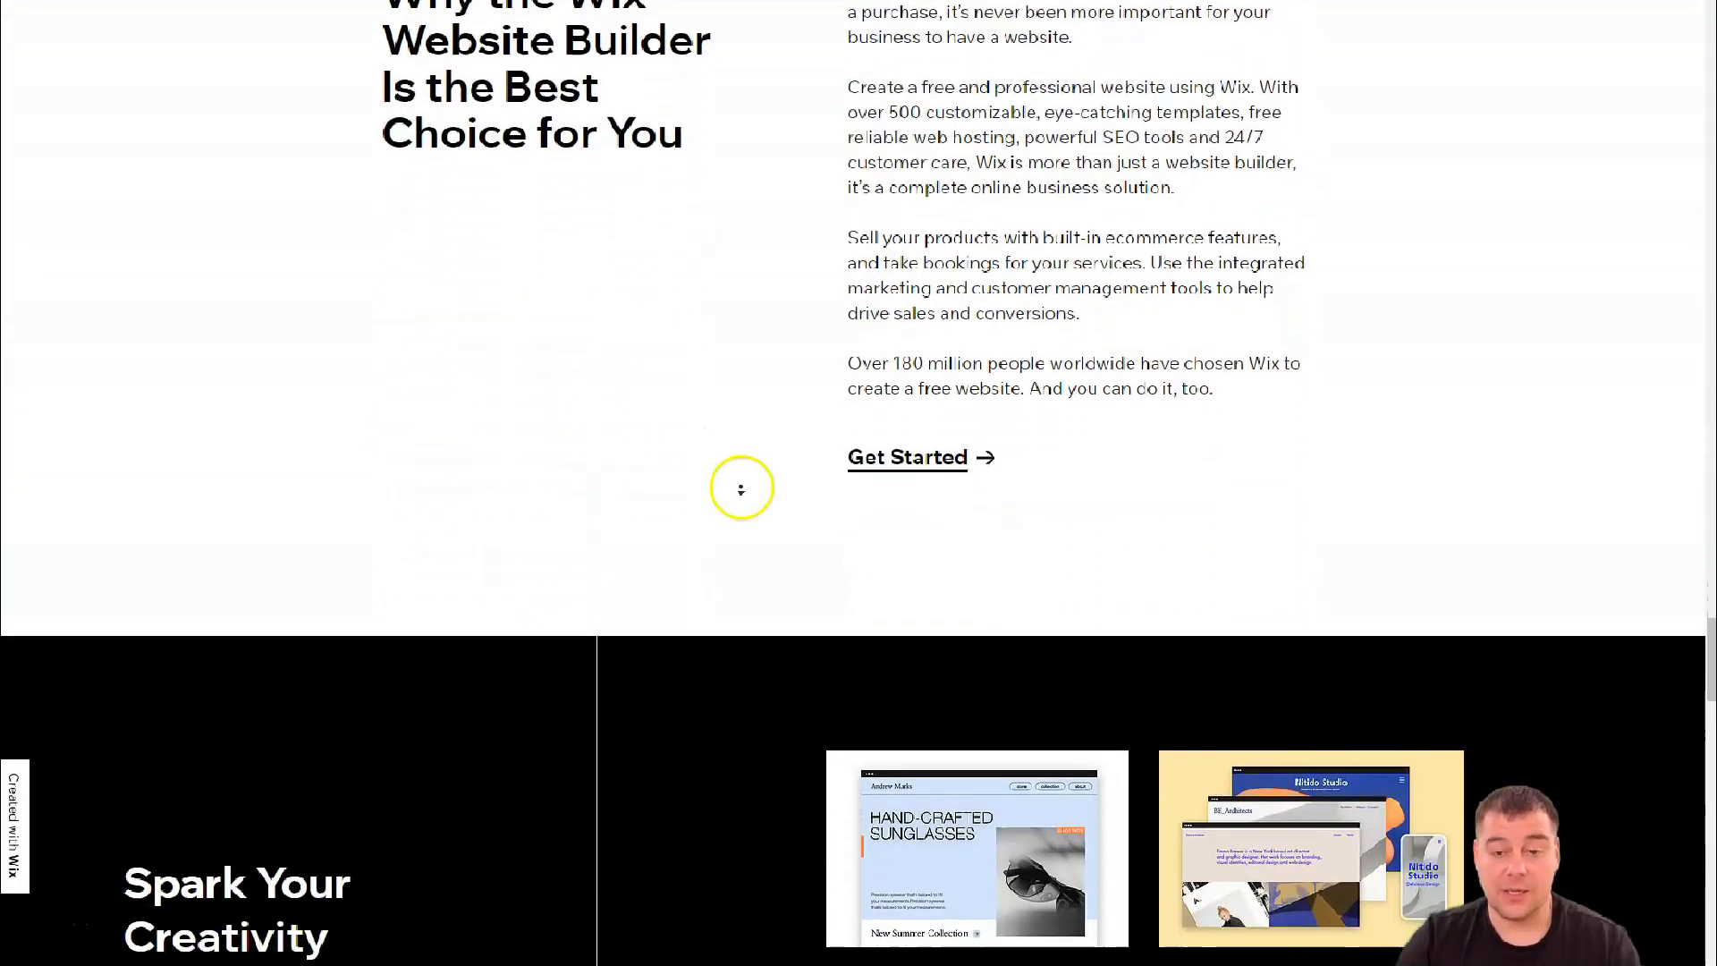
scroll(740, 488, "down", 1)
scroll(732, 442, "up", 1)
scroll(733, 424, "up", 1)
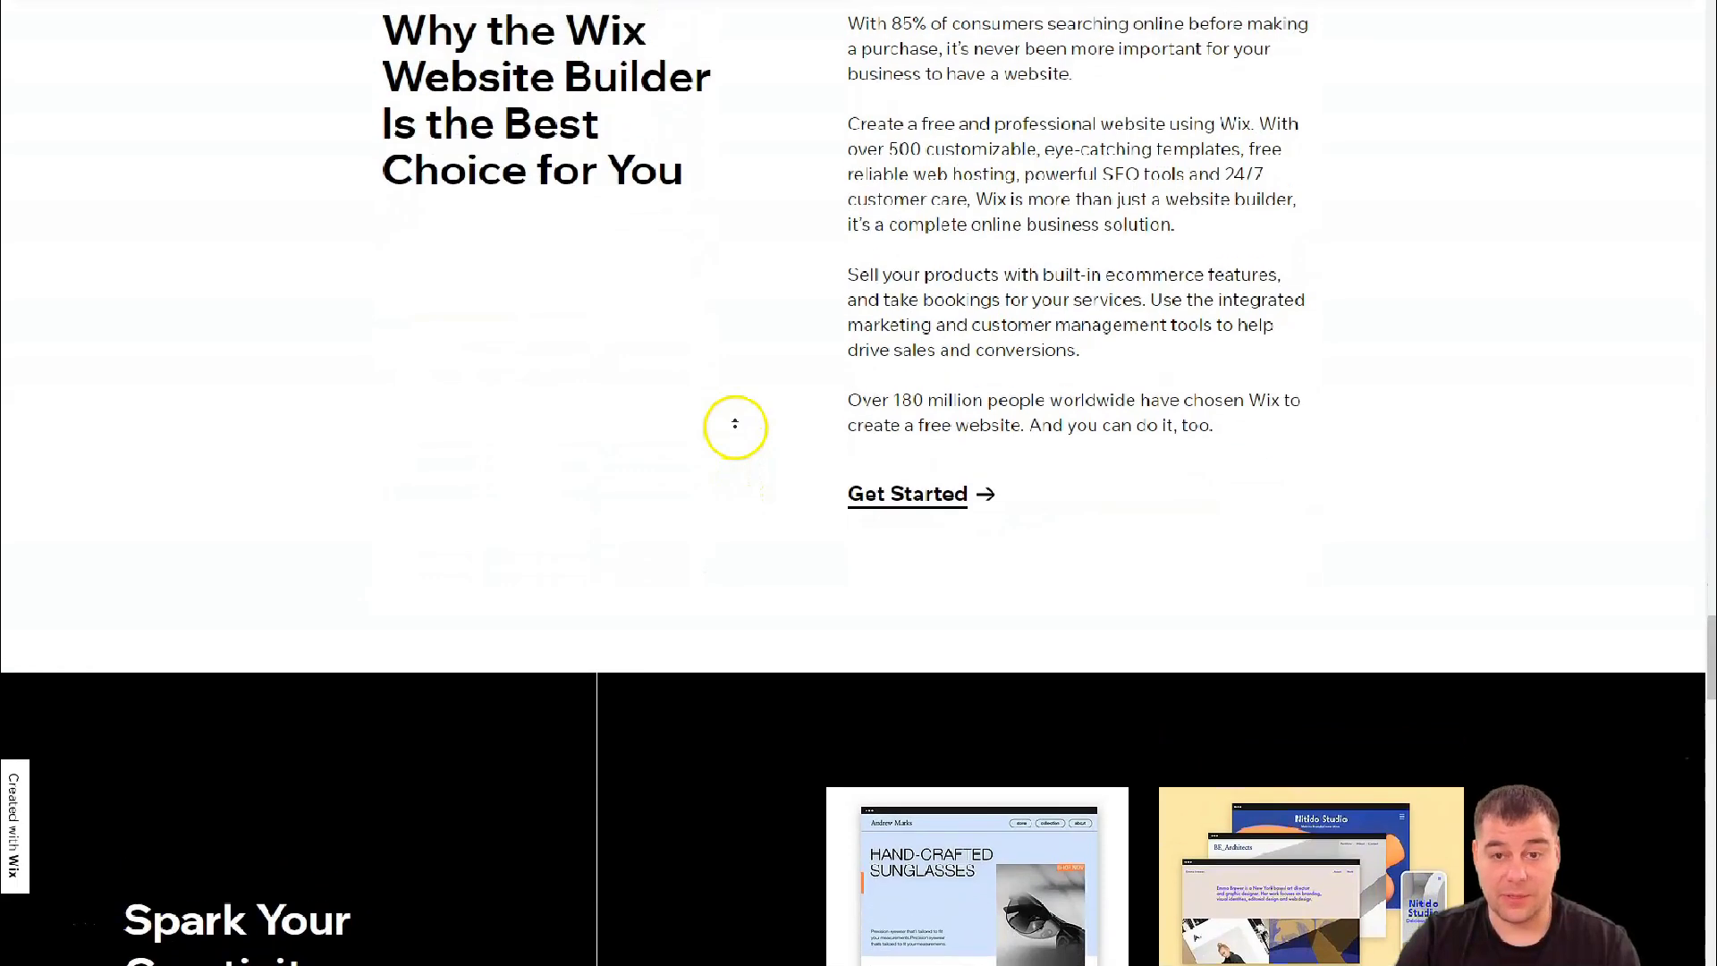
scroll(735, 426, "up", 1)
scroll(740, 411, "up", 1)
scroll(739, 411, "up", 1)
scroll(735, 403, "up", 1)
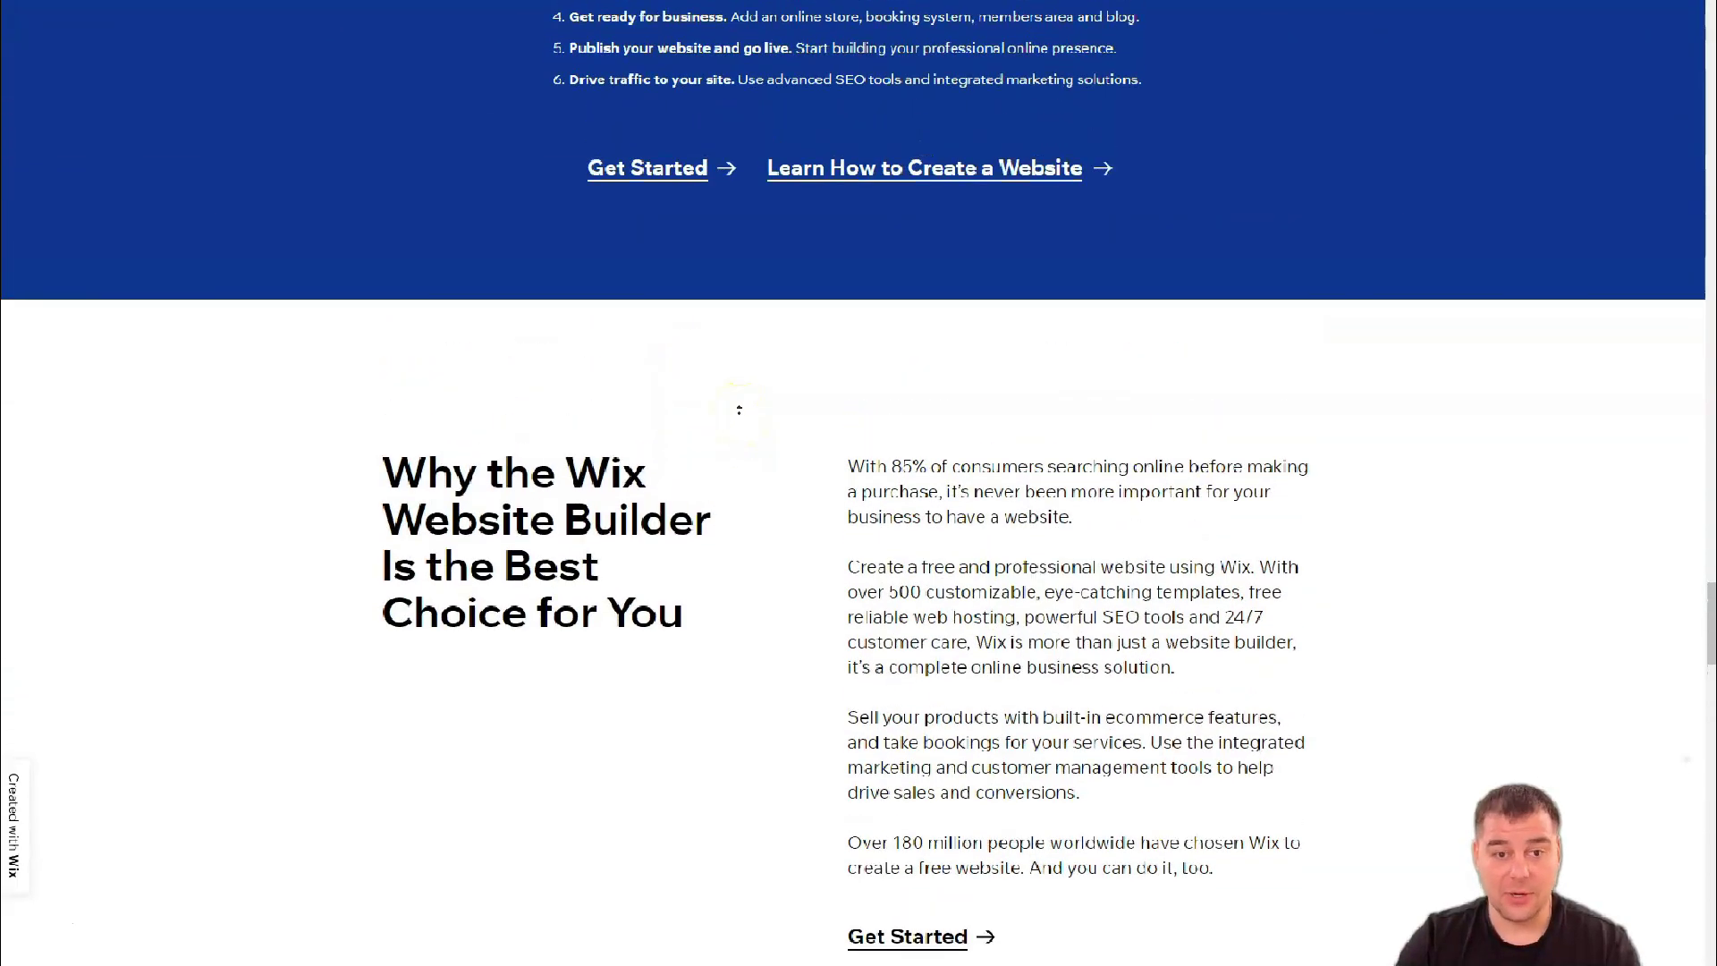
scroll(737, 410, "up", 1)
scroll(738, 410, "up", 1)
scroll(736, 411, "up", 1)
scroll(735, 413, "up", 1)
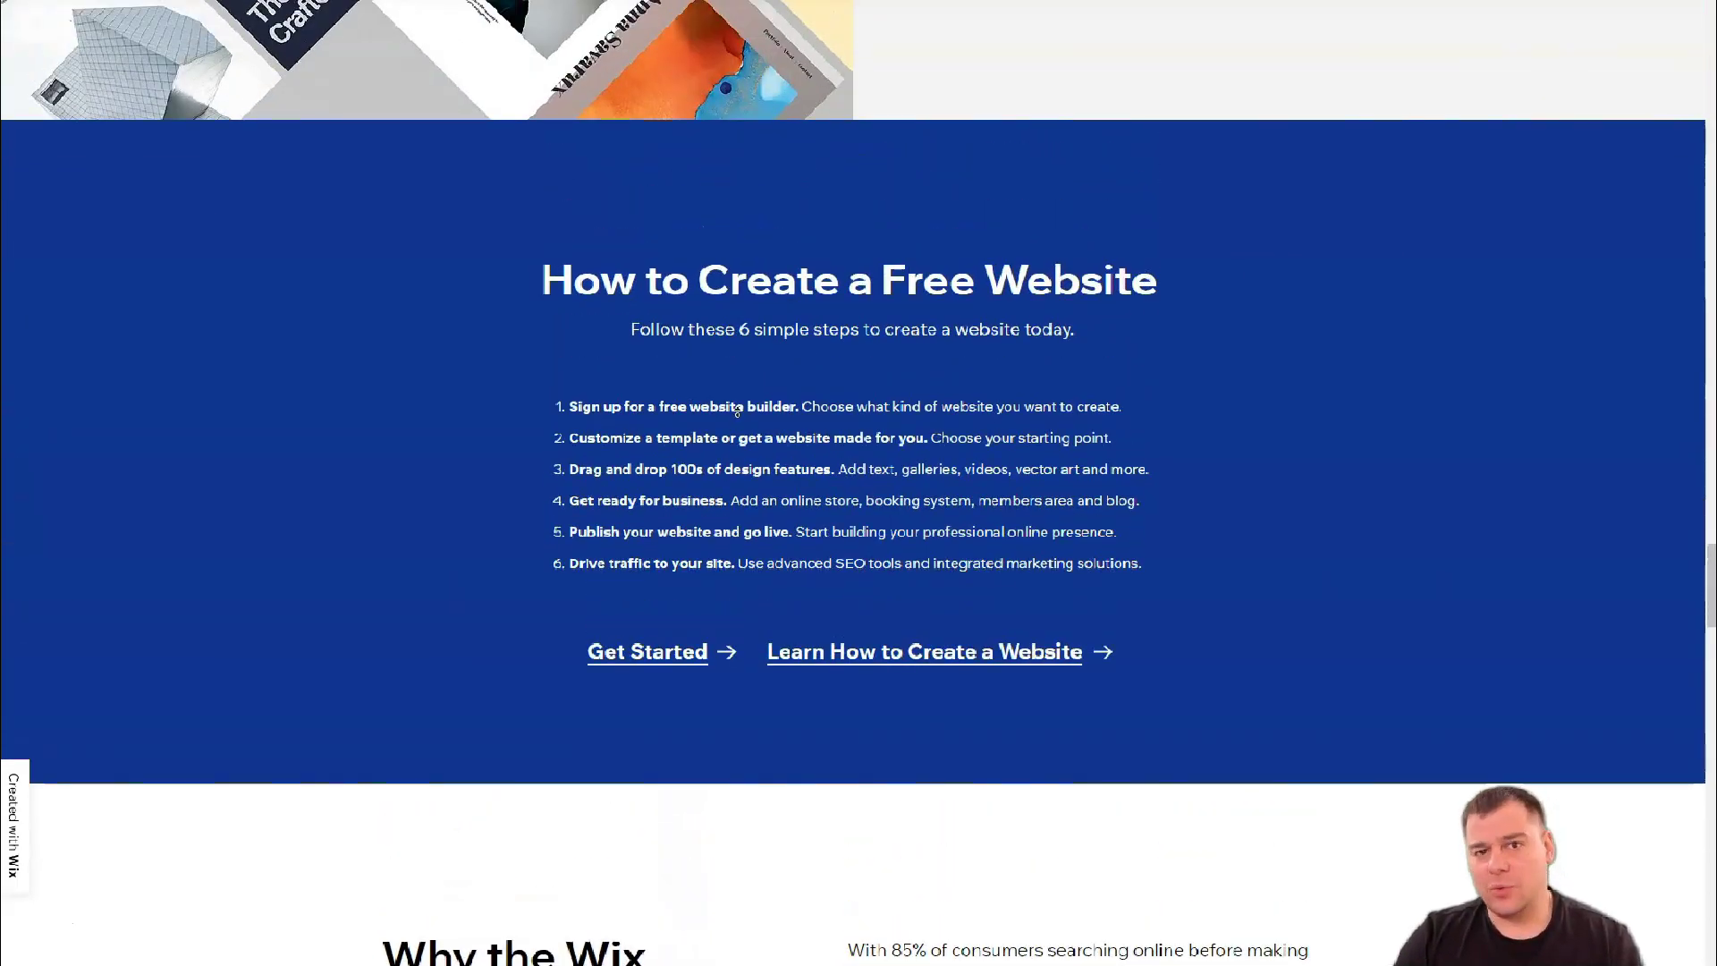
scroll(737, 412, "up", 1)
scroll(737, 409, "up", 1)
scroll(739, 406, "up", 1)
scroll(742, 402, "up", 1)
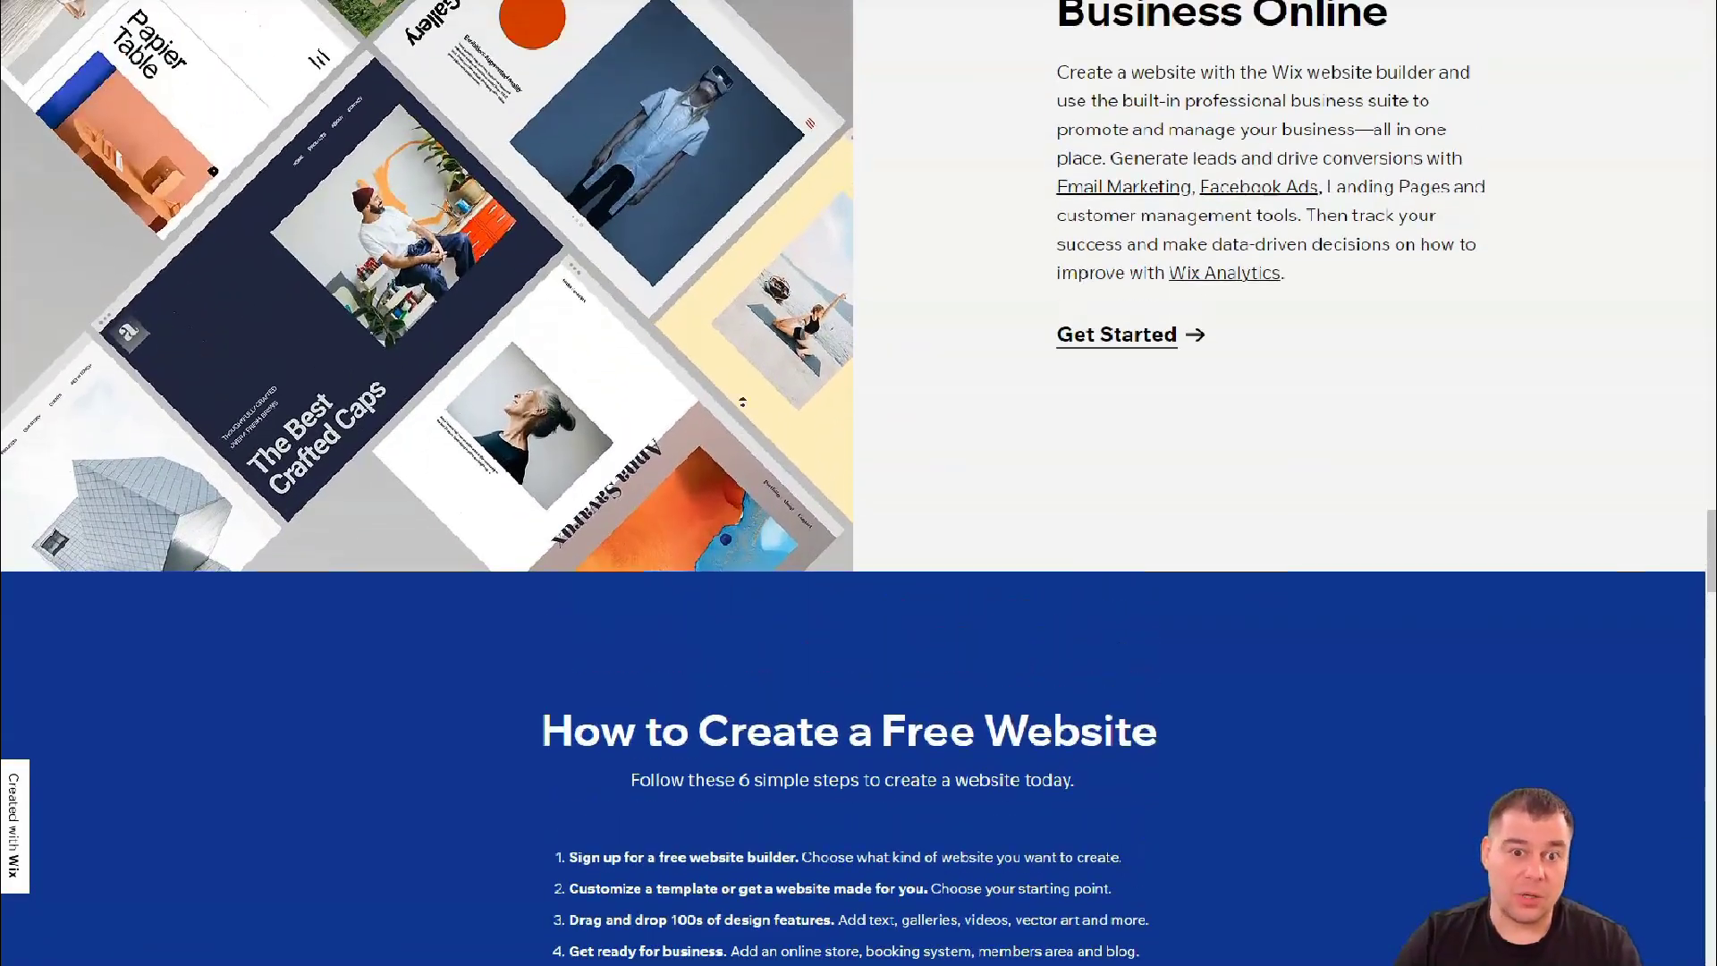
scroll(741, 403, "up", 1)
scroll(741, 402, "up", 1)
scroll(739, 405, "up", 1)
scroll(740, 403, "up", 1)
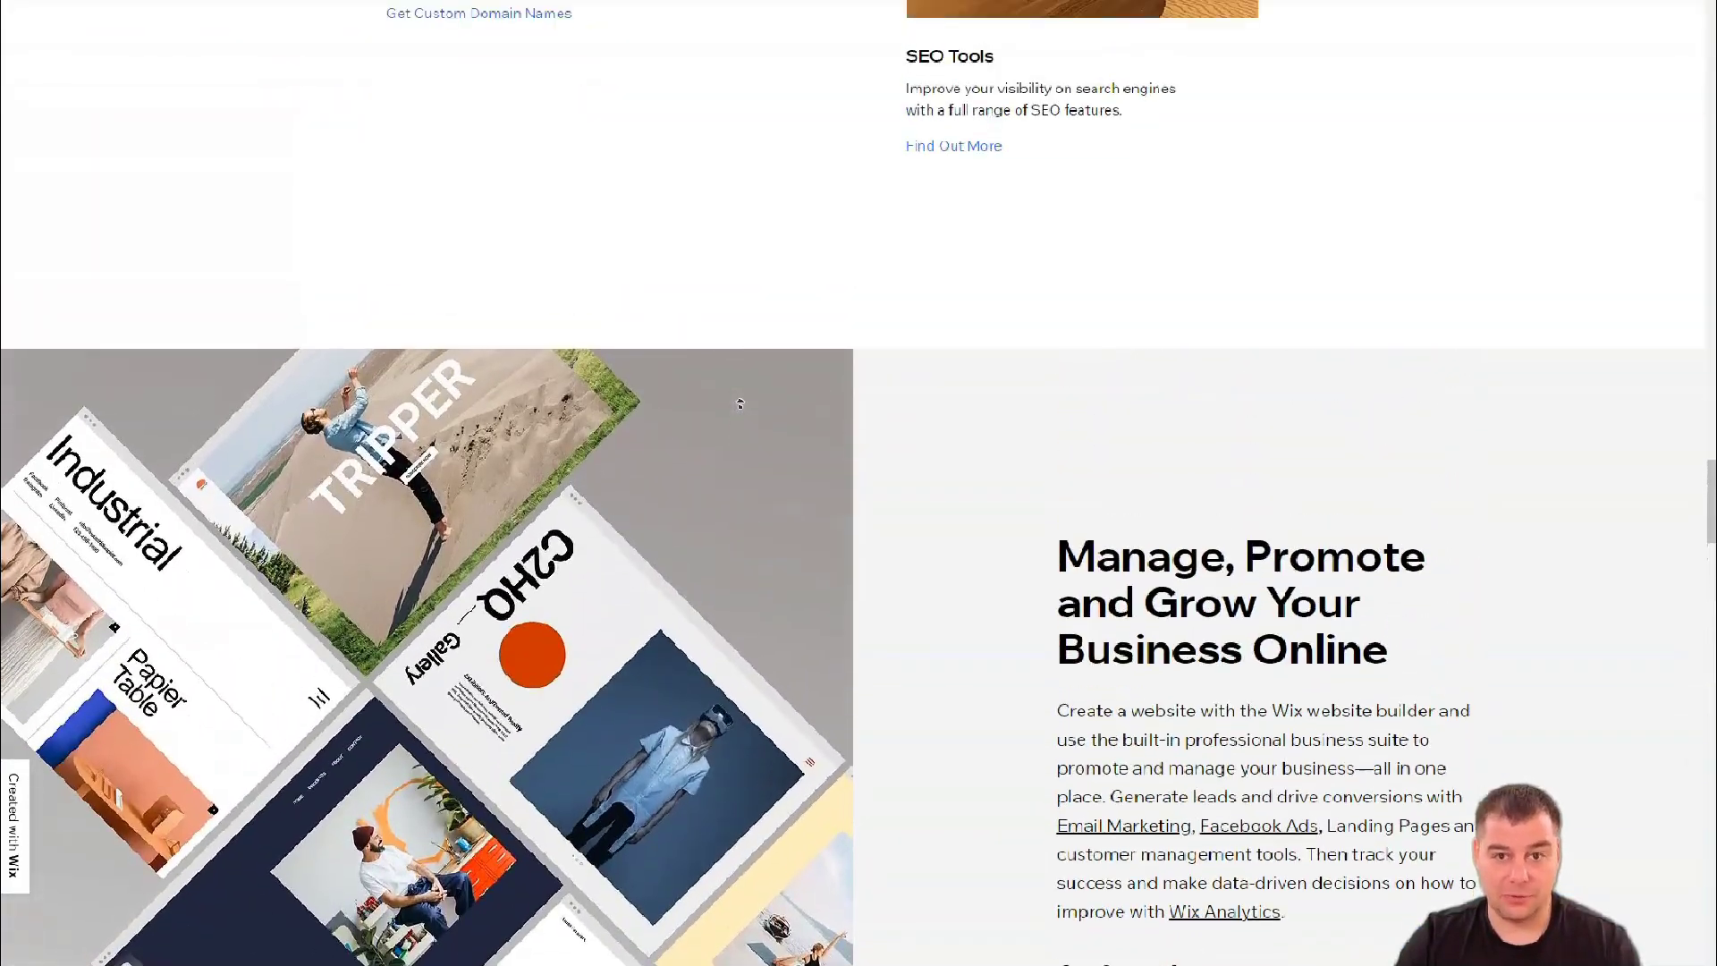
scroll(739, 402, "up", 1)
scroll(740, 402, "up", 1)
scroll(749, 399, "up", 1)
scroll(753, 398, "up", 1)
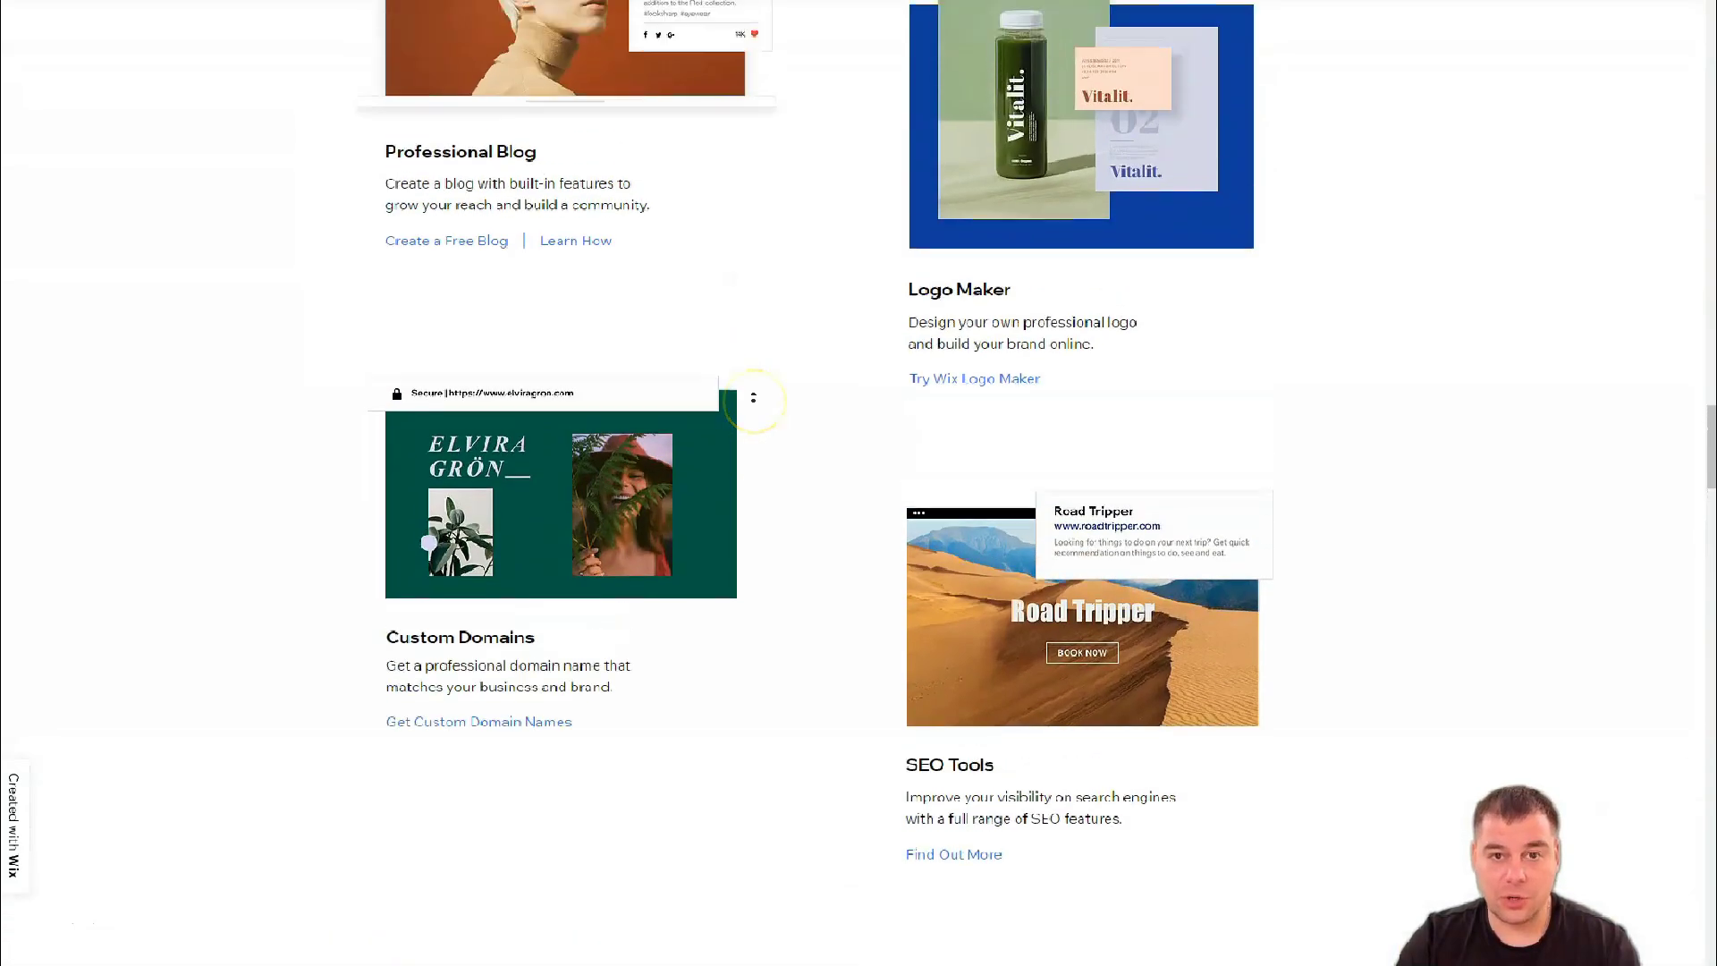
scroll(773, 404, "up", 1)
scroll(791, 403, "up", 1)
scroll(796, 388, "up", 2)
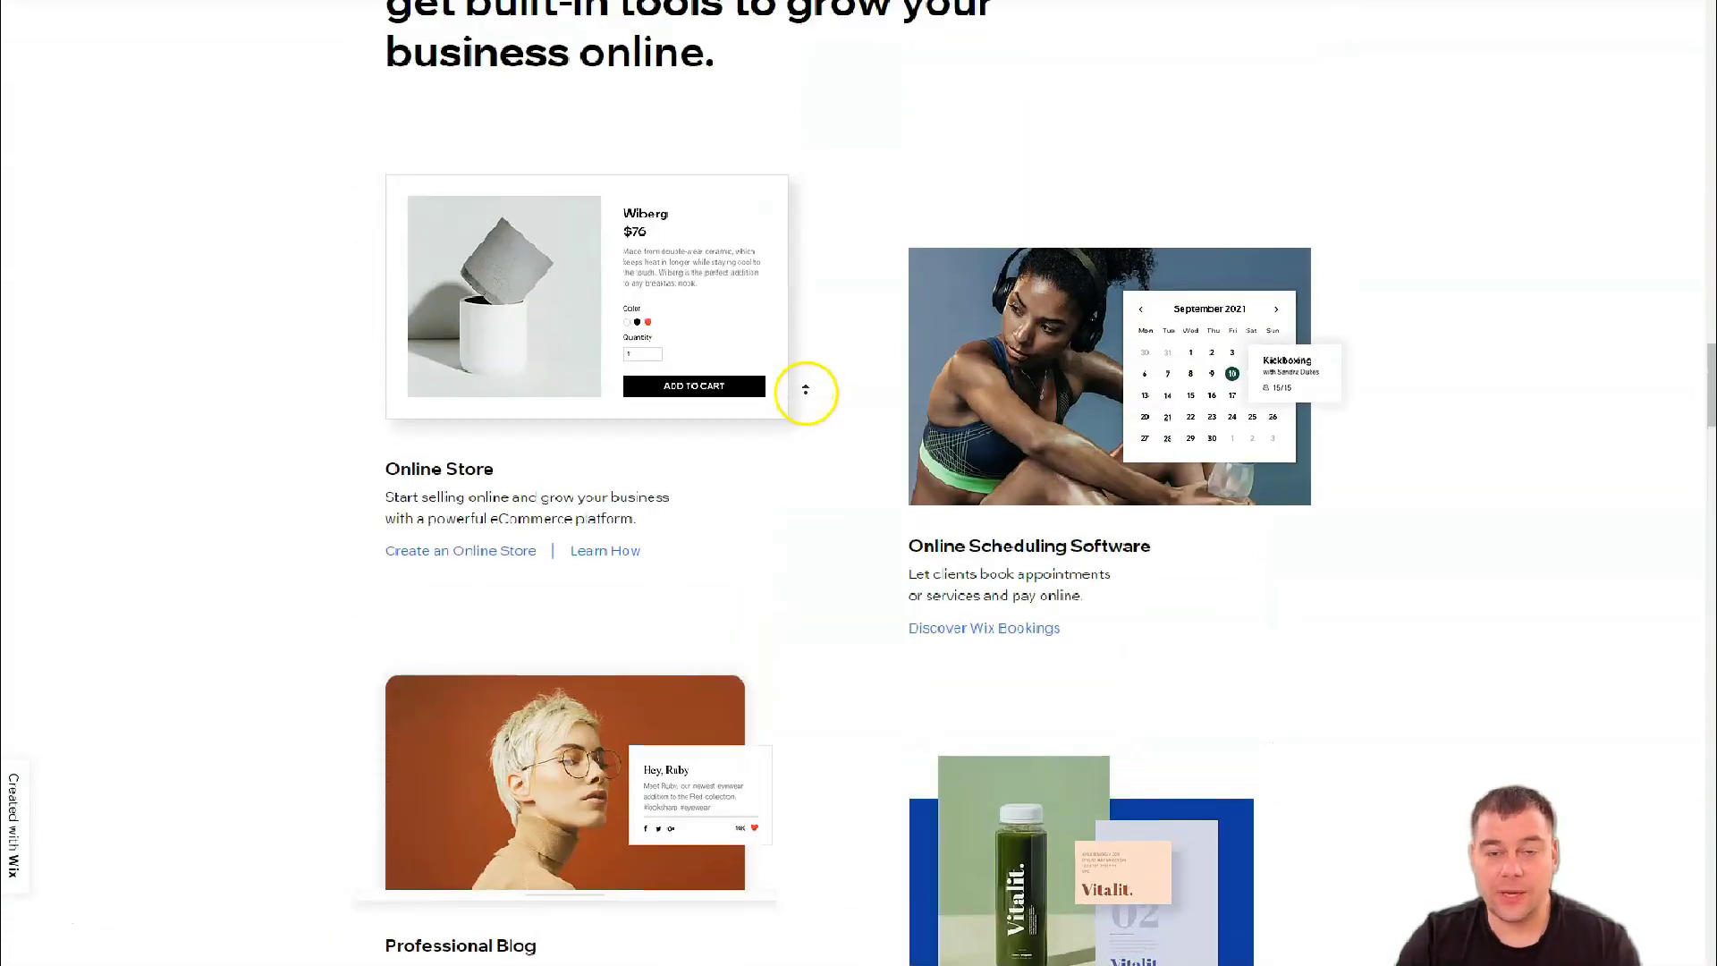
scroll(810, 391, "up", 1)
scroll(805, 394, "up", 2)
scroll(813, 394, "up", 1)
scroll(818, 395, "up", 1)
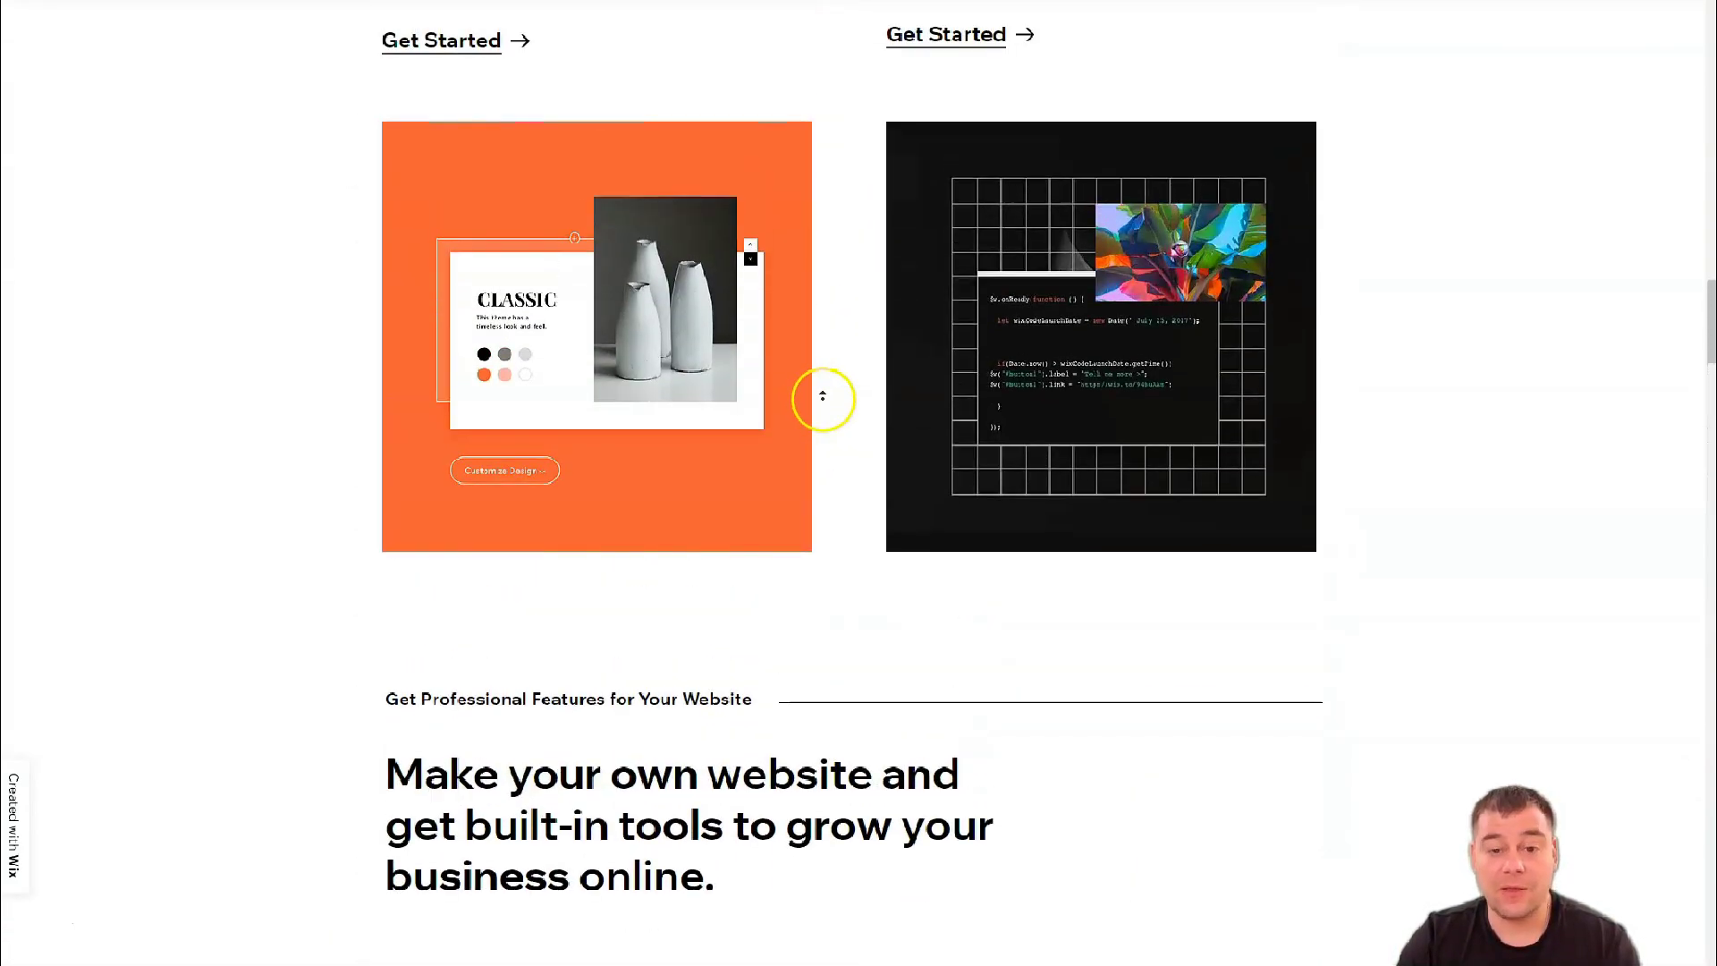
scroll(829, 397, "up", 1)
scroll(828, 398, "up", 1)
scroll(827, 398, "up", 1)
scroll(828, 398, "up", 1)
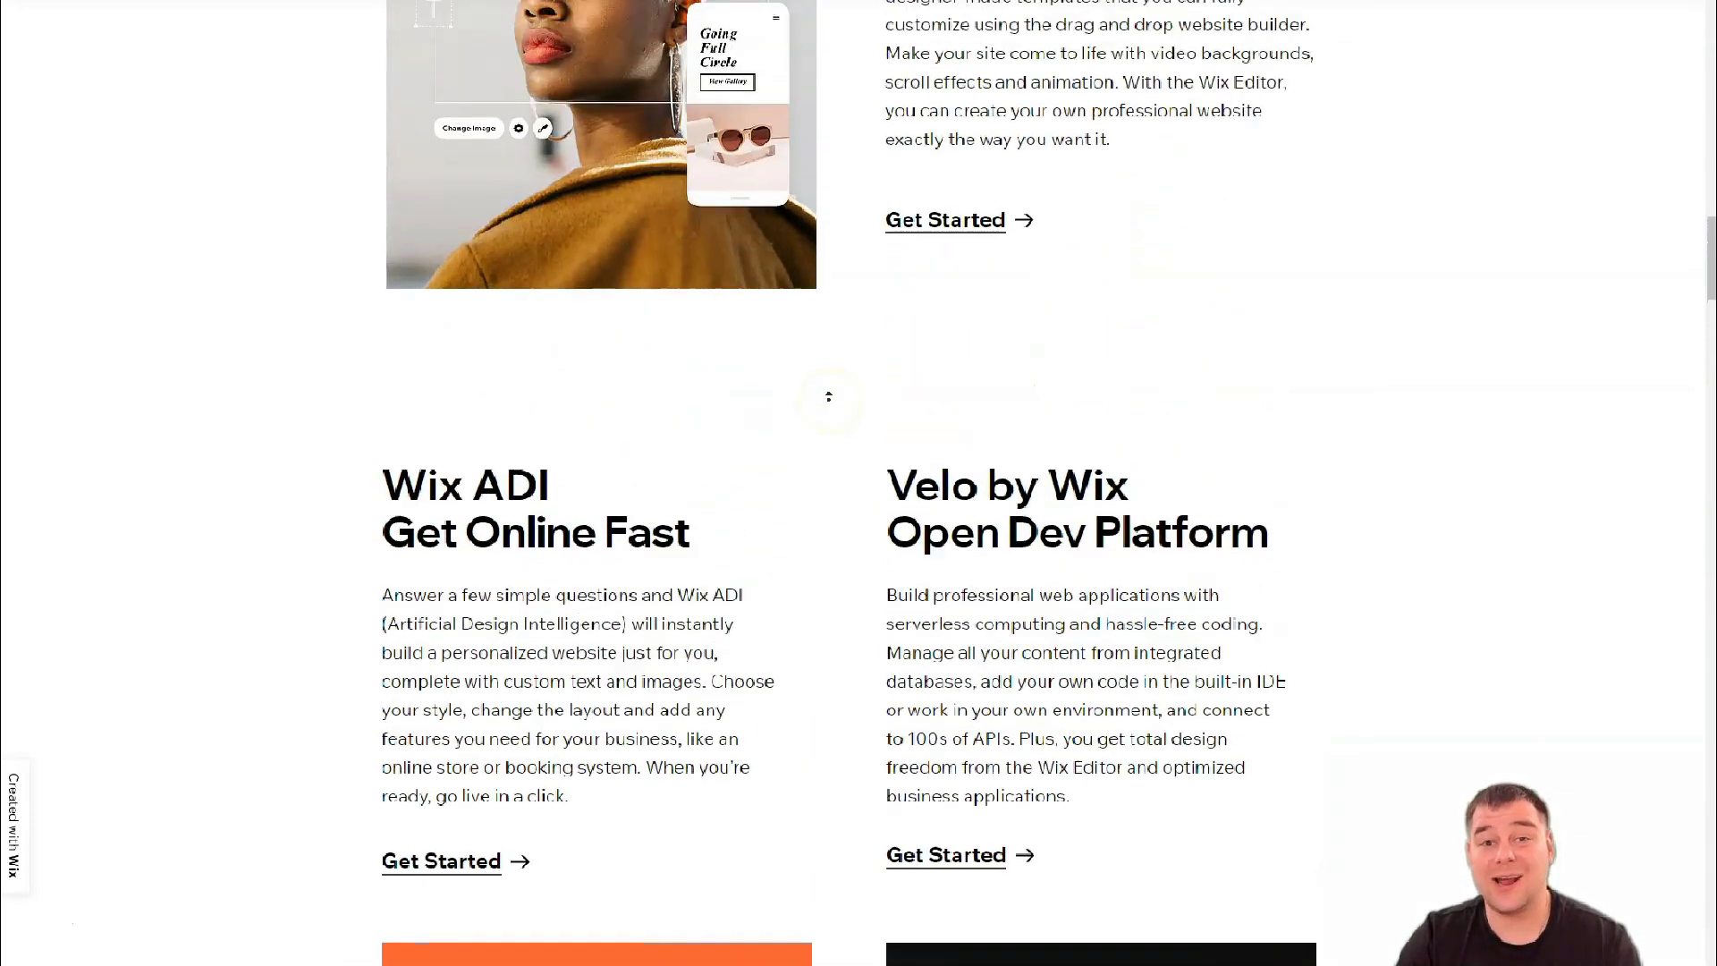
scroll(827, 397, "up", 1)
scroll(828, 398, "up", 1)
scroll(828, 397, "up", 1)
scroll(832, 395, "up", 1)
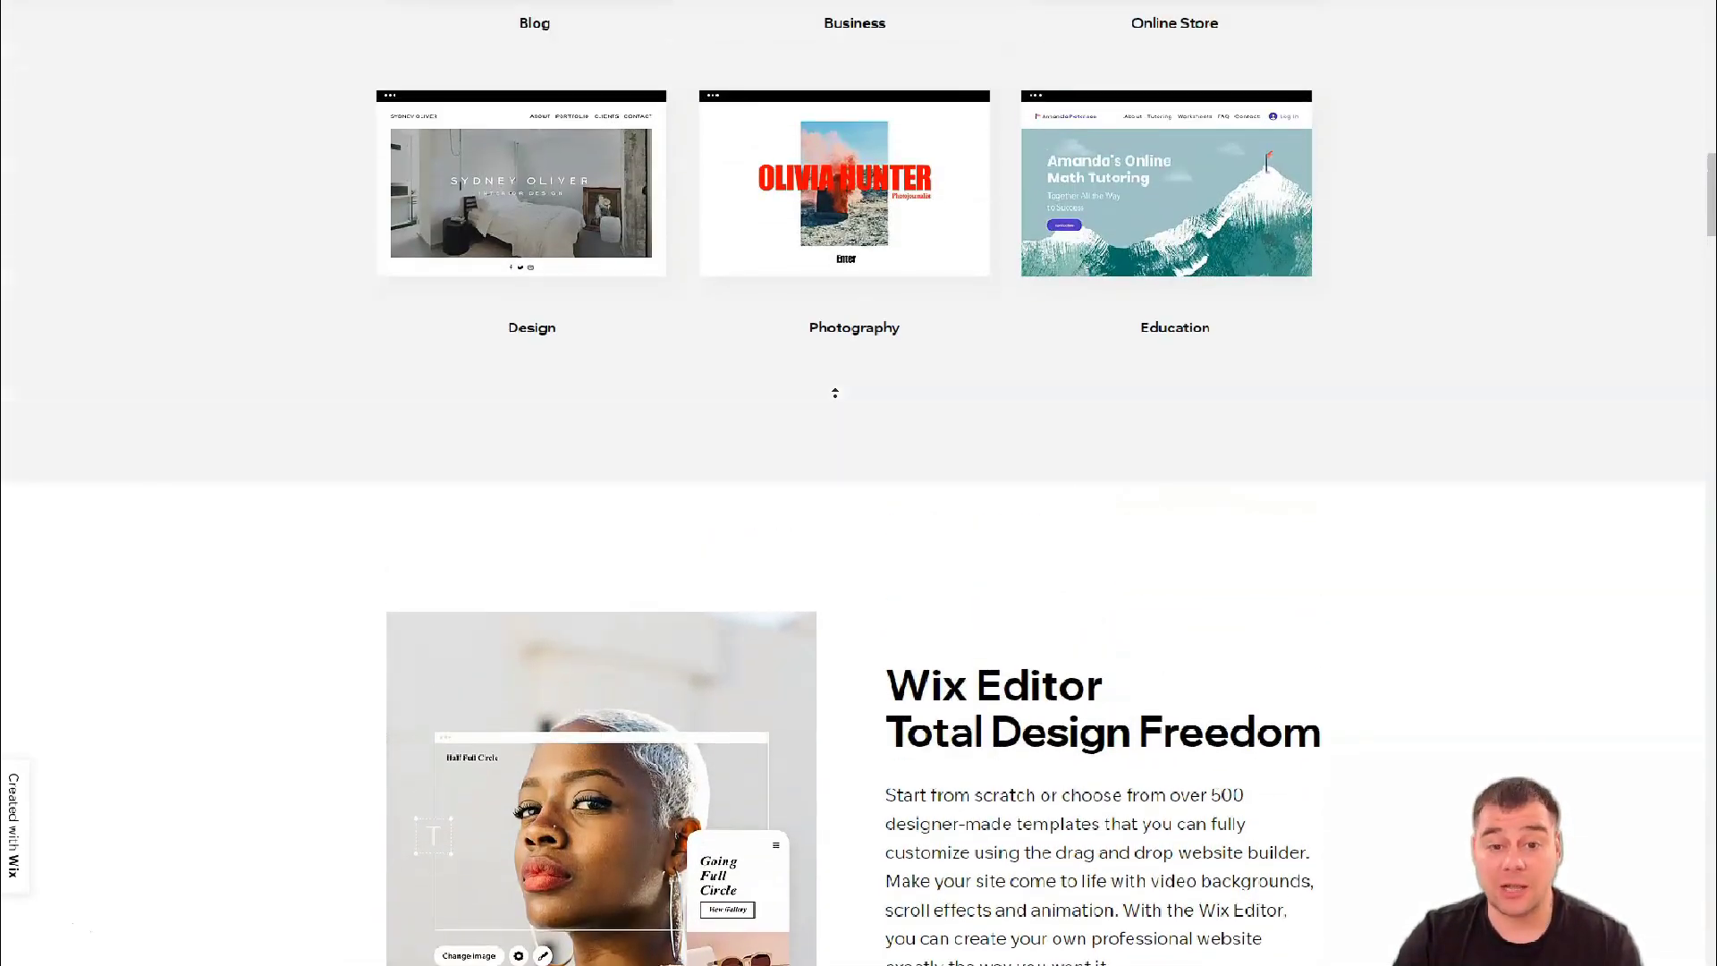
scroll(835, 393, "up", 1)
scroll(835, 392, "up", 1)
scroll(831, 391, "up", 1)
scroll(832, 375, "up", 1)
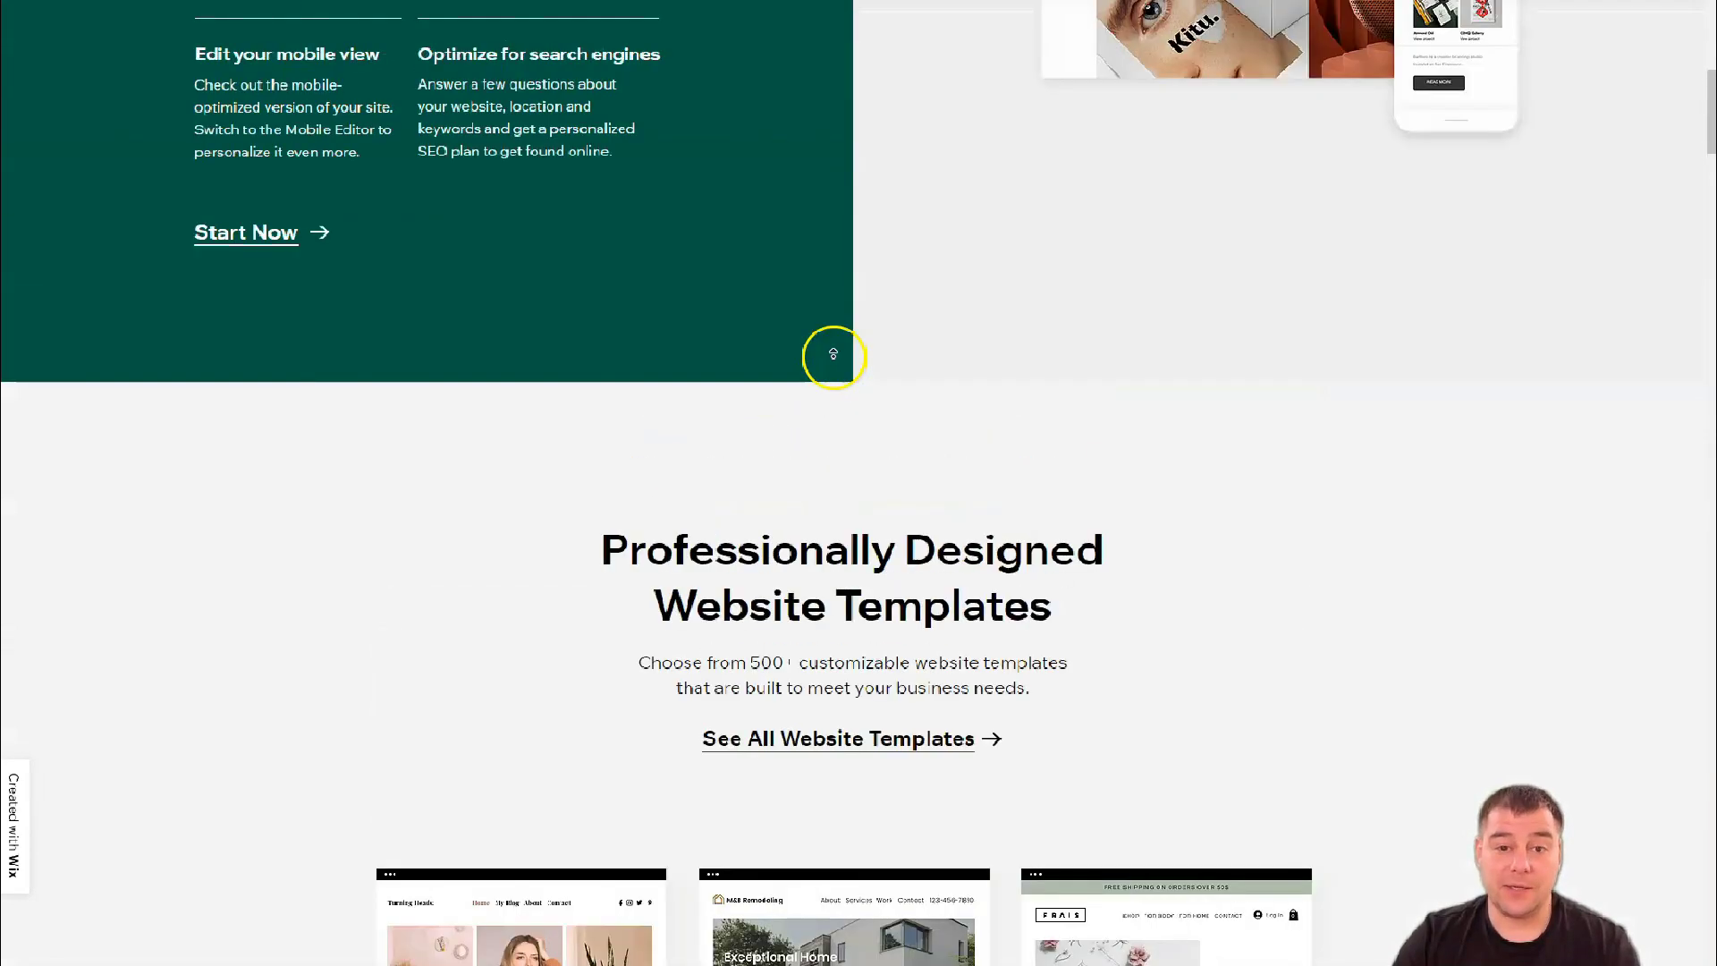
scroll(836, 364, "up", 1)
scroll(835, 363, "up", 2)
scroll(846, 384, "up", 1)
scroll(835, 387, "up", 2)
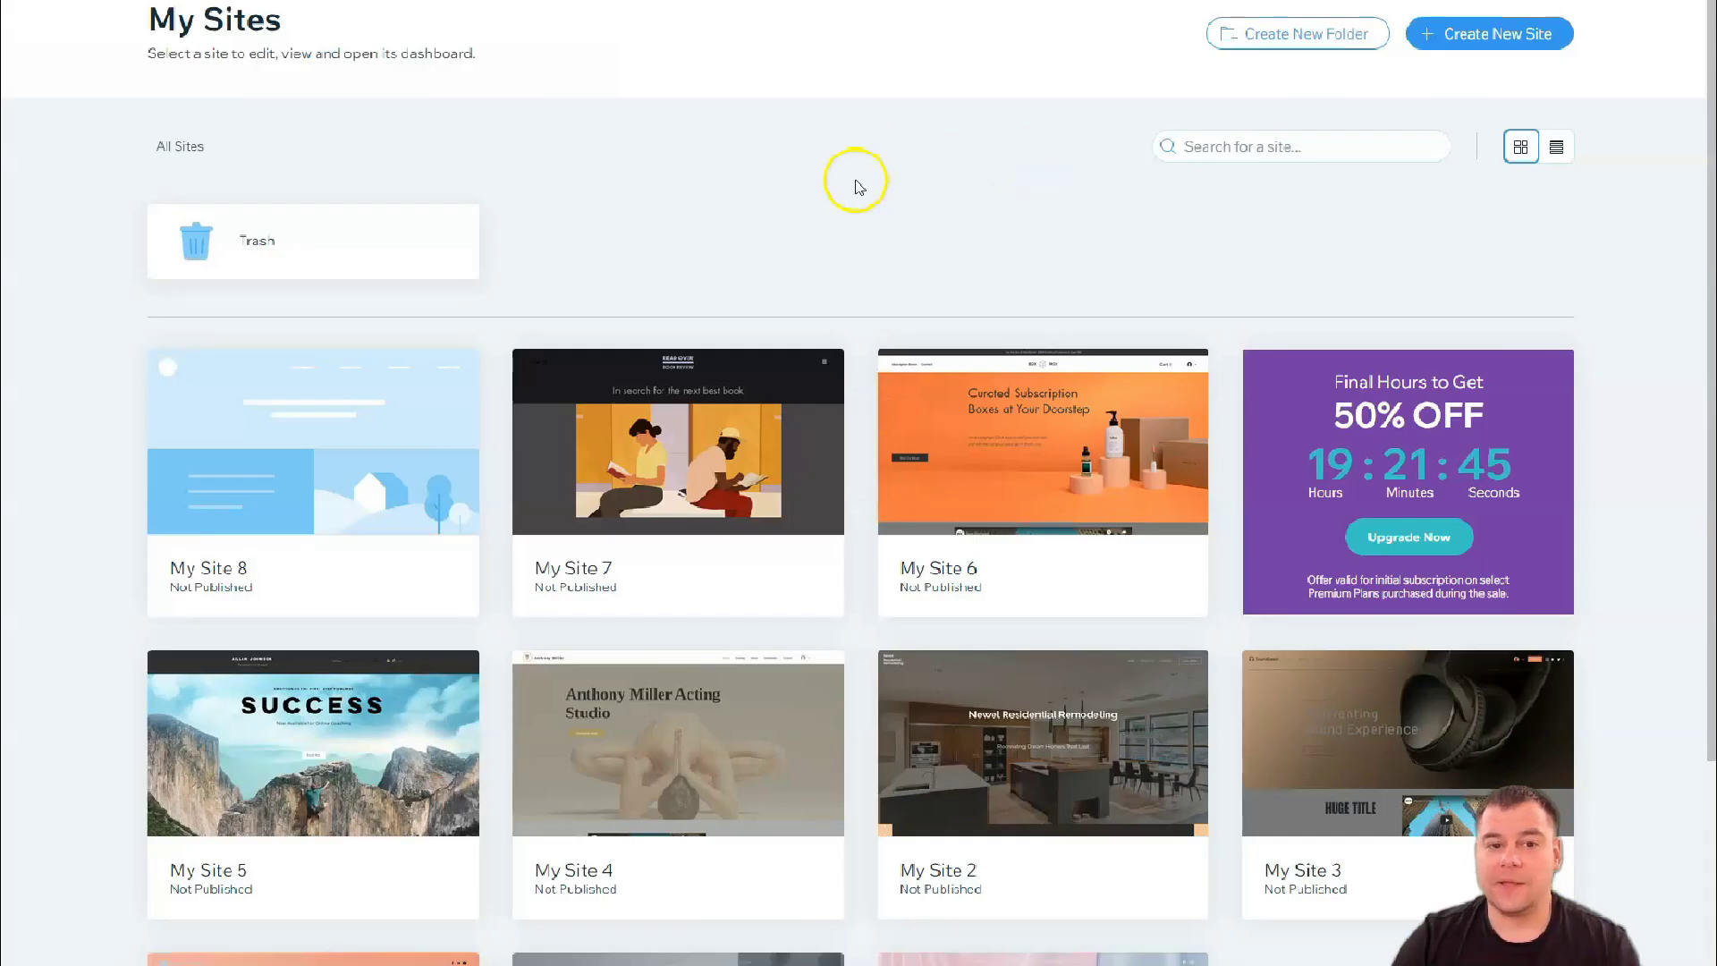
- Start a new site from My Sites to reach the website-type question
left_click(1444, 40)
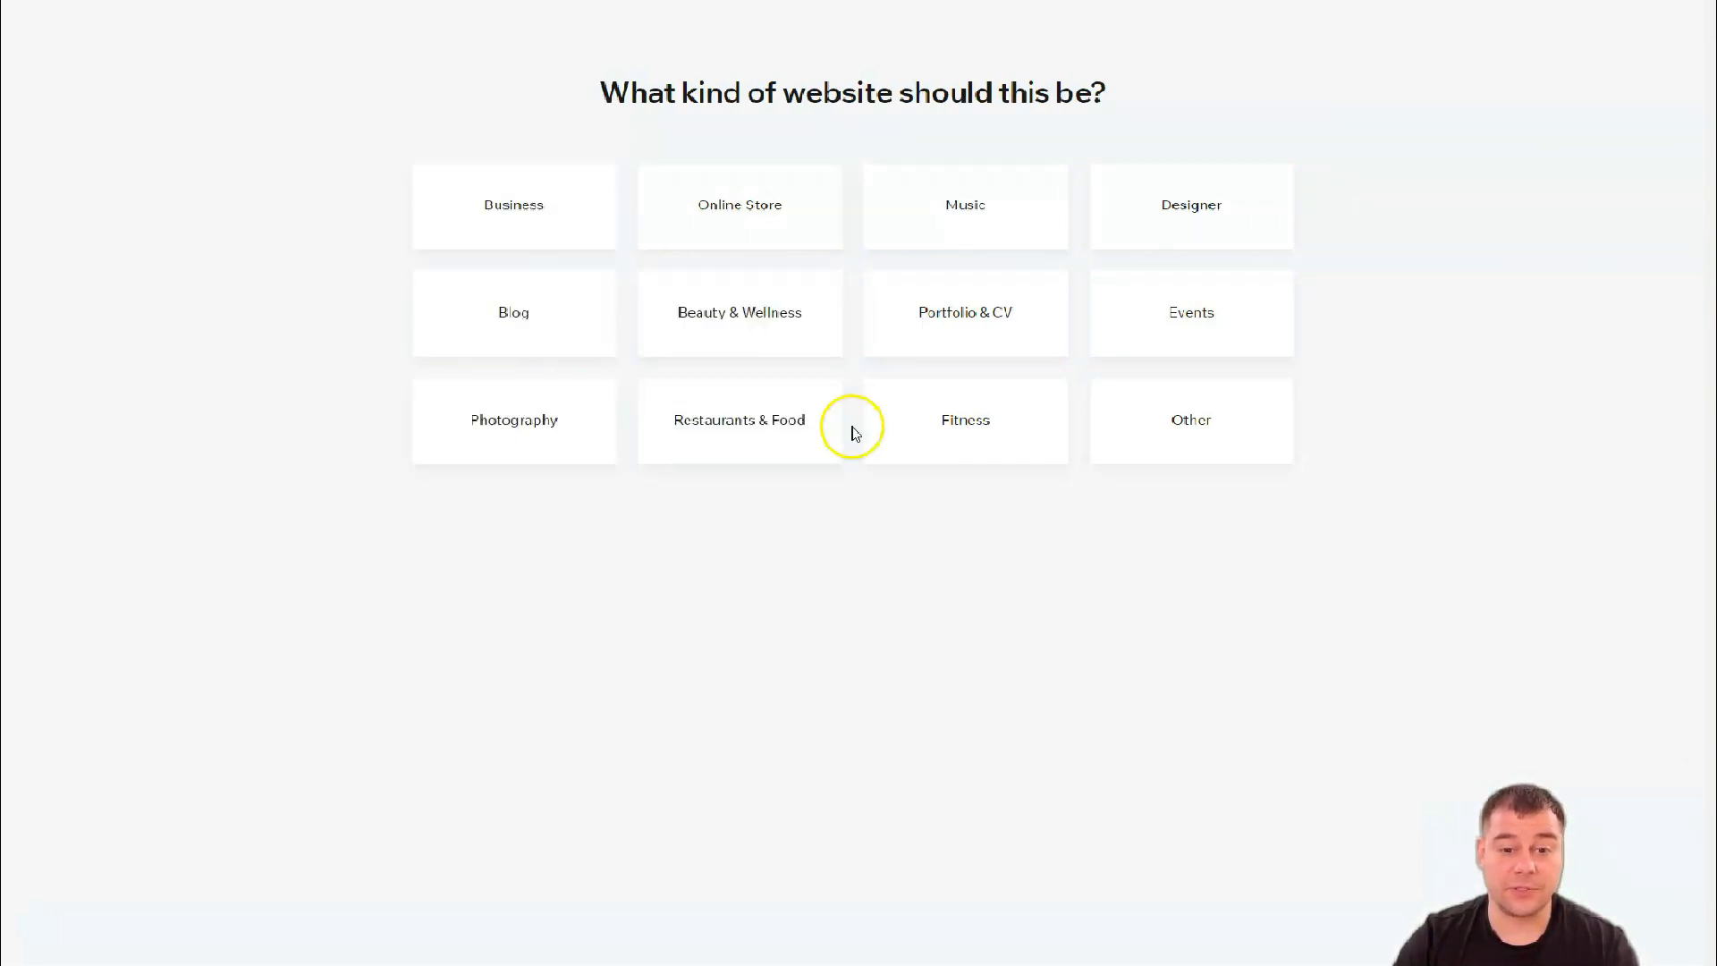
- Choose Other as the site type, then show only the blank templates
left_click(1189, 444)
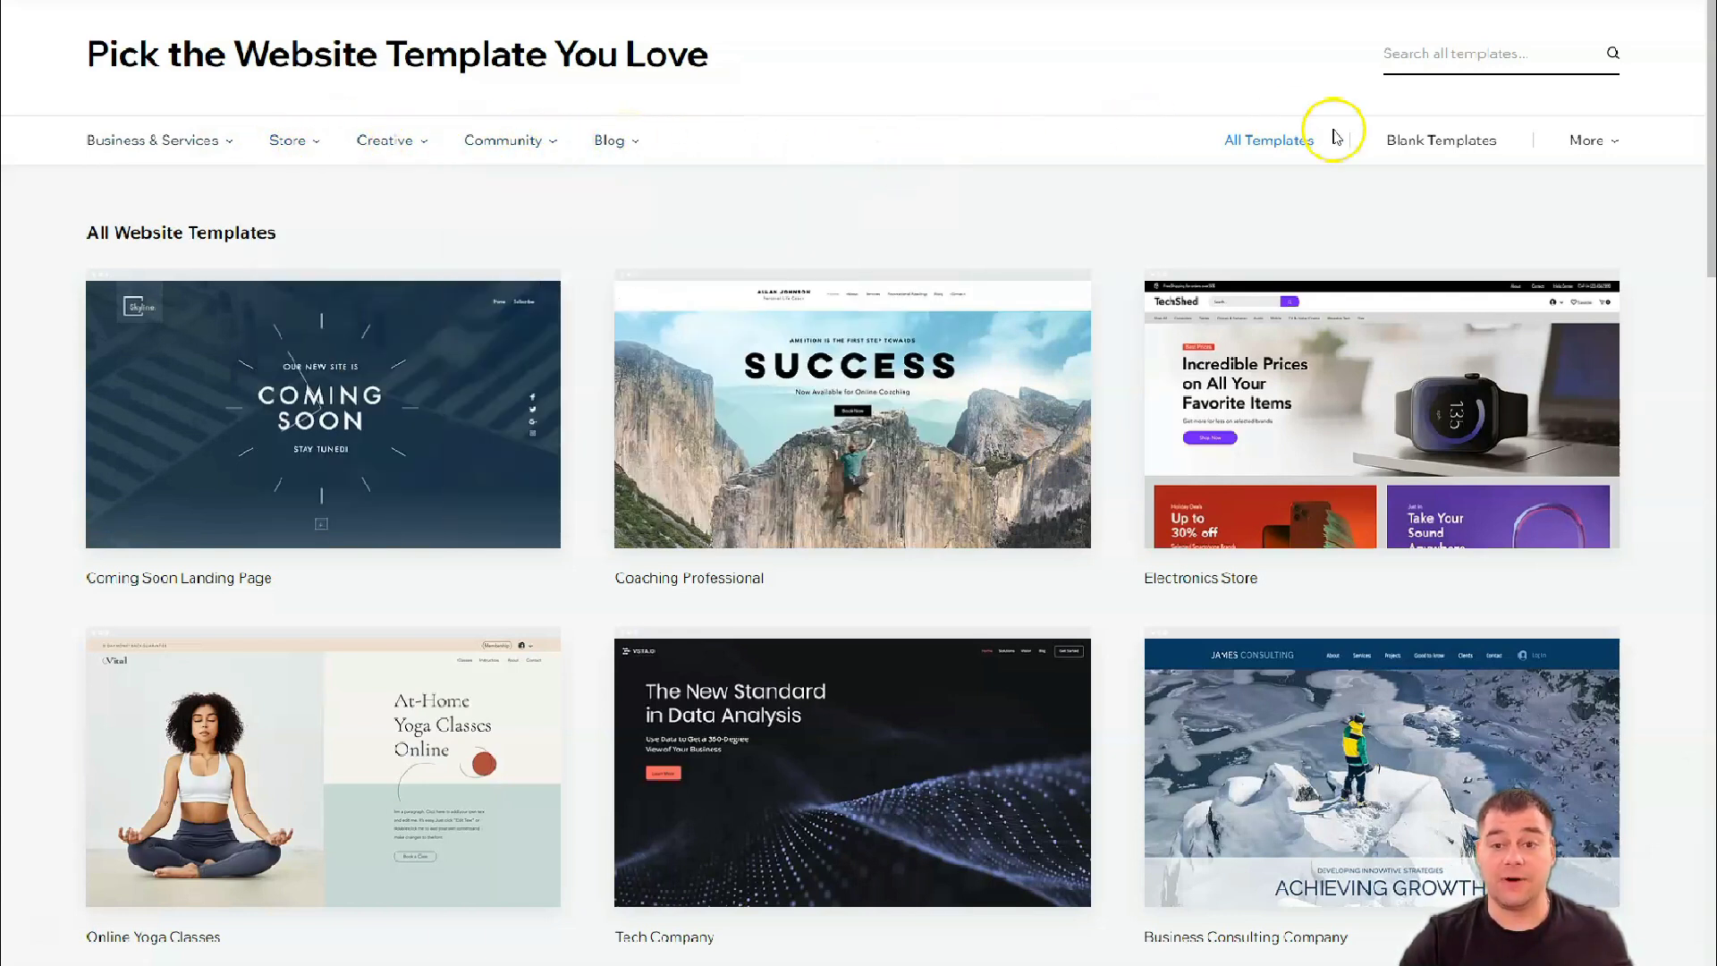
left_click(1439, 143)
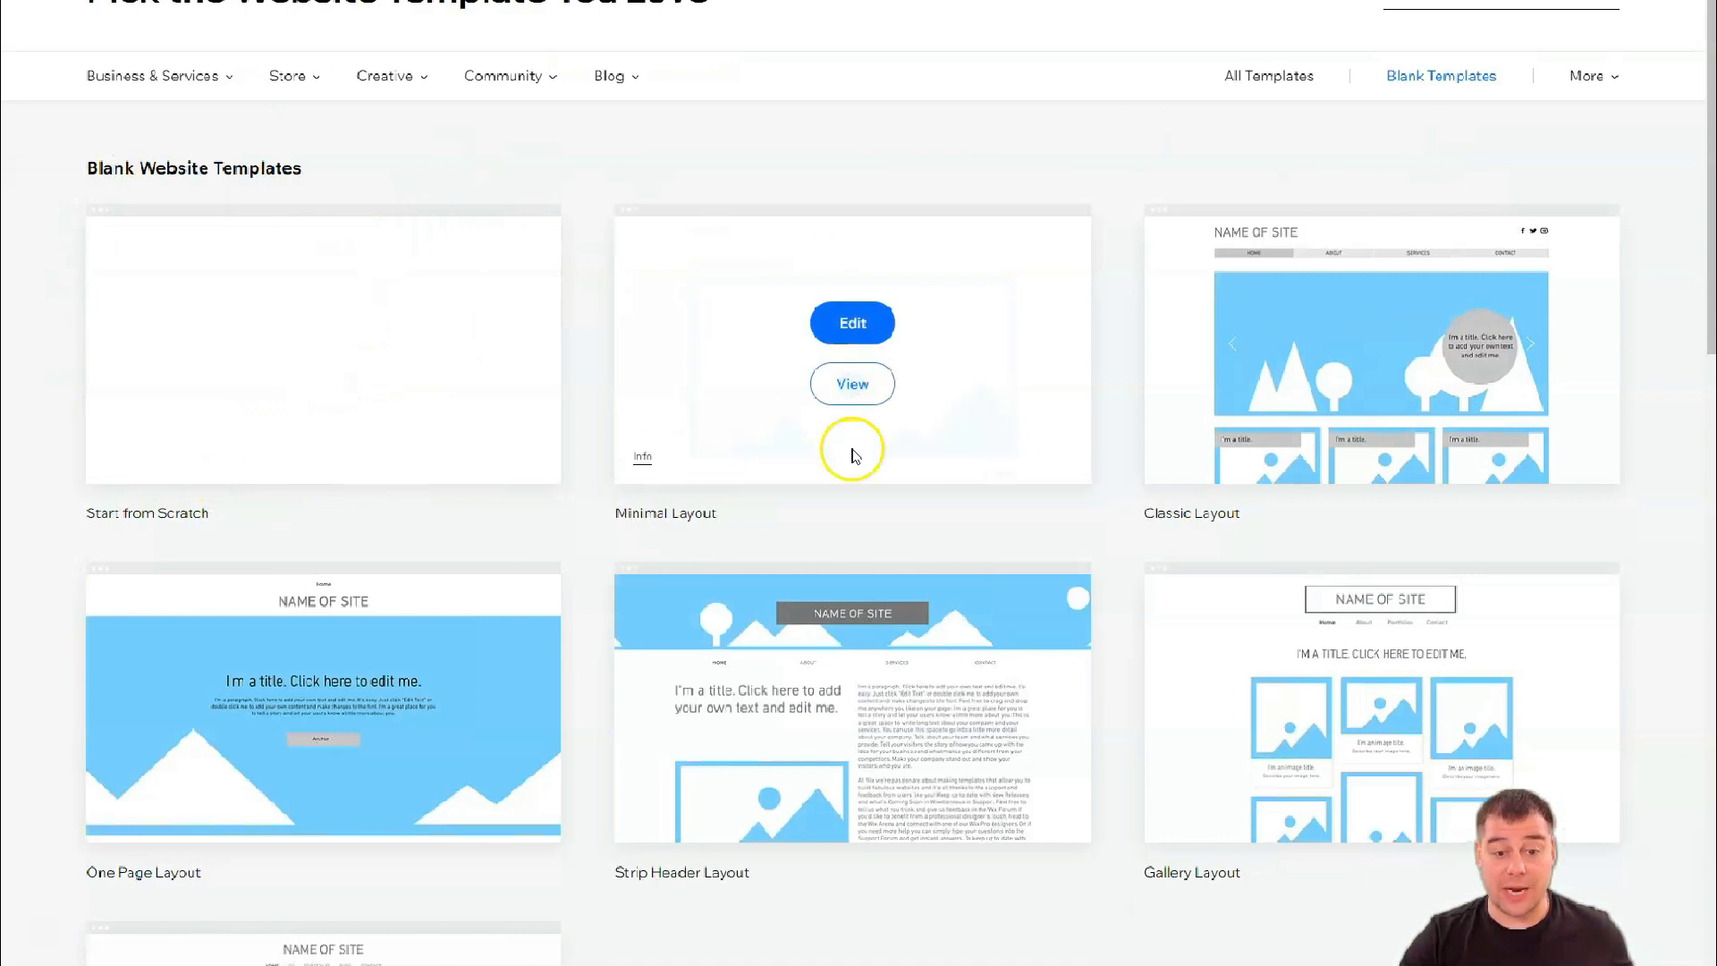
mouse_move(324, 657)
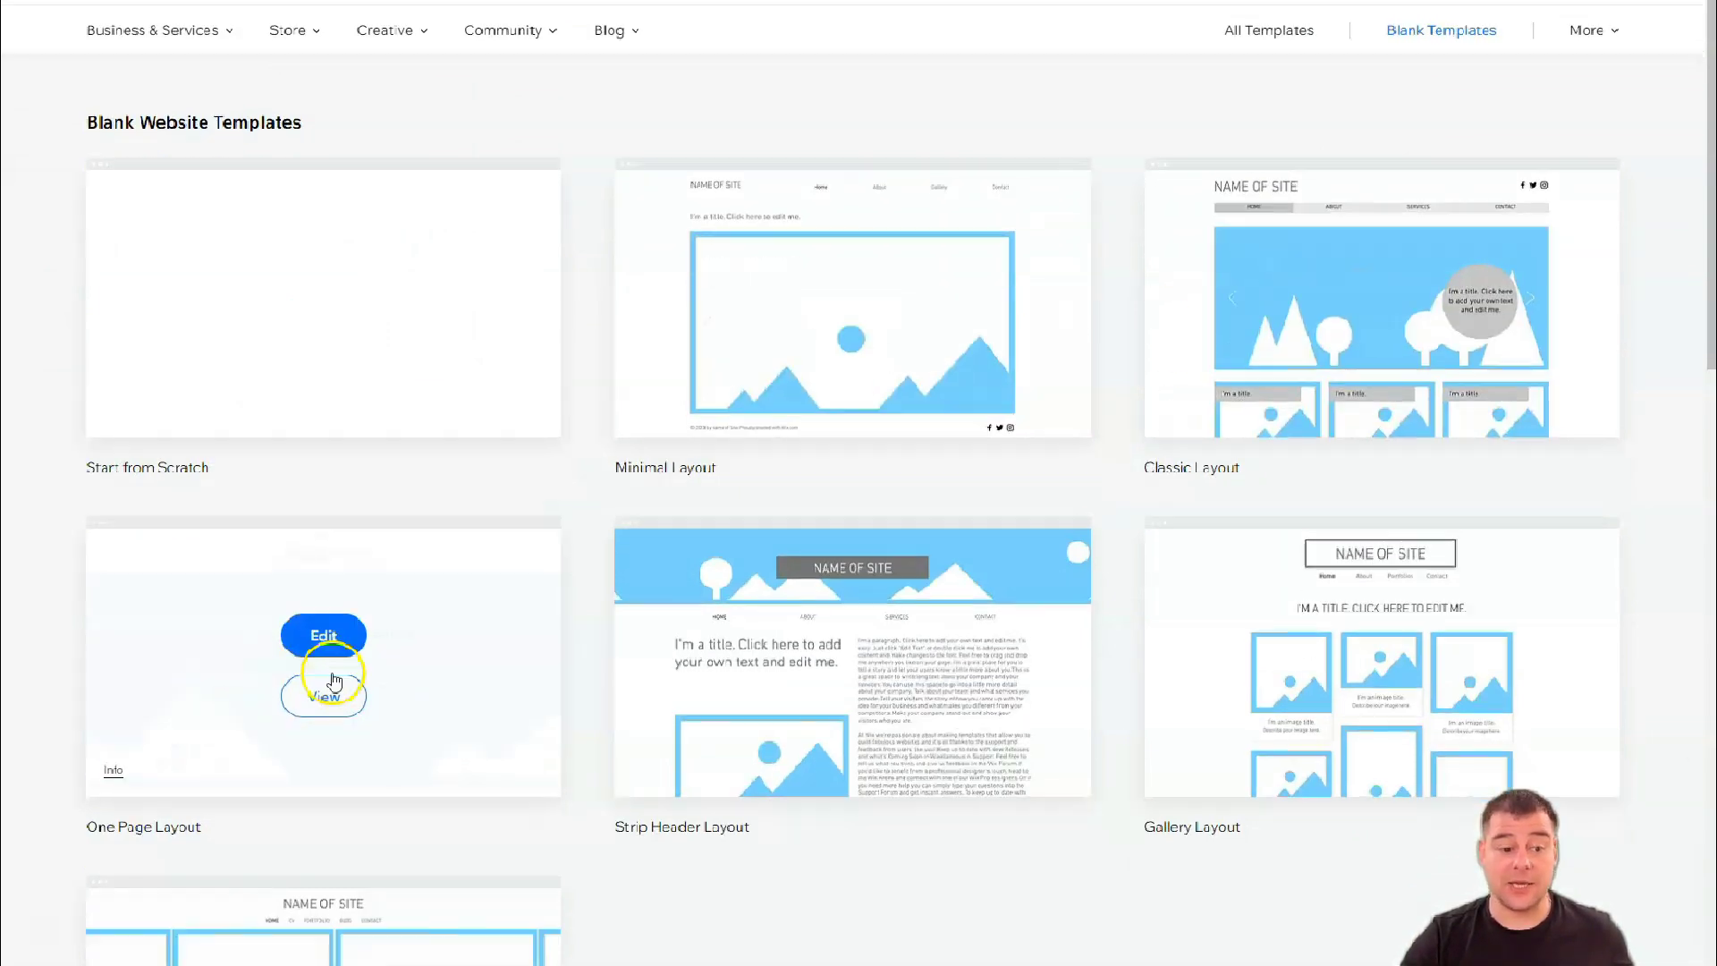
scroll(268, 564, "down", 2)
scroll(822, 517, "up", 2)
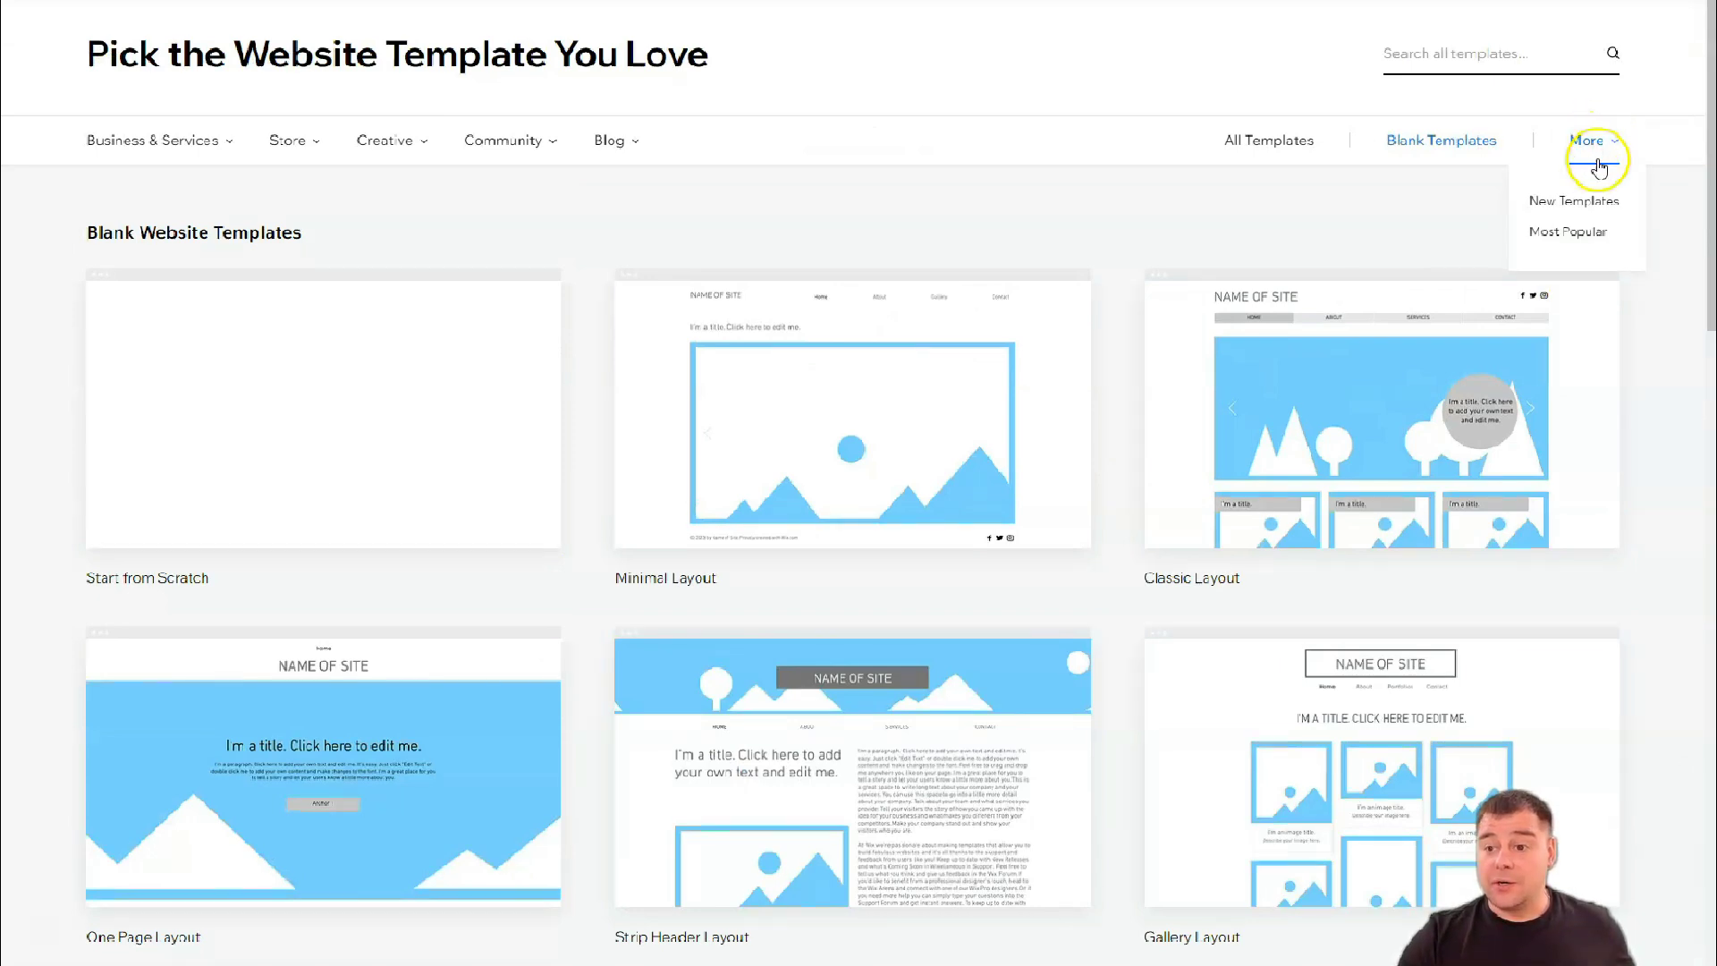
- Open the Interior Designer template from page two of the Most Popular templates
left_click(1569, 231)
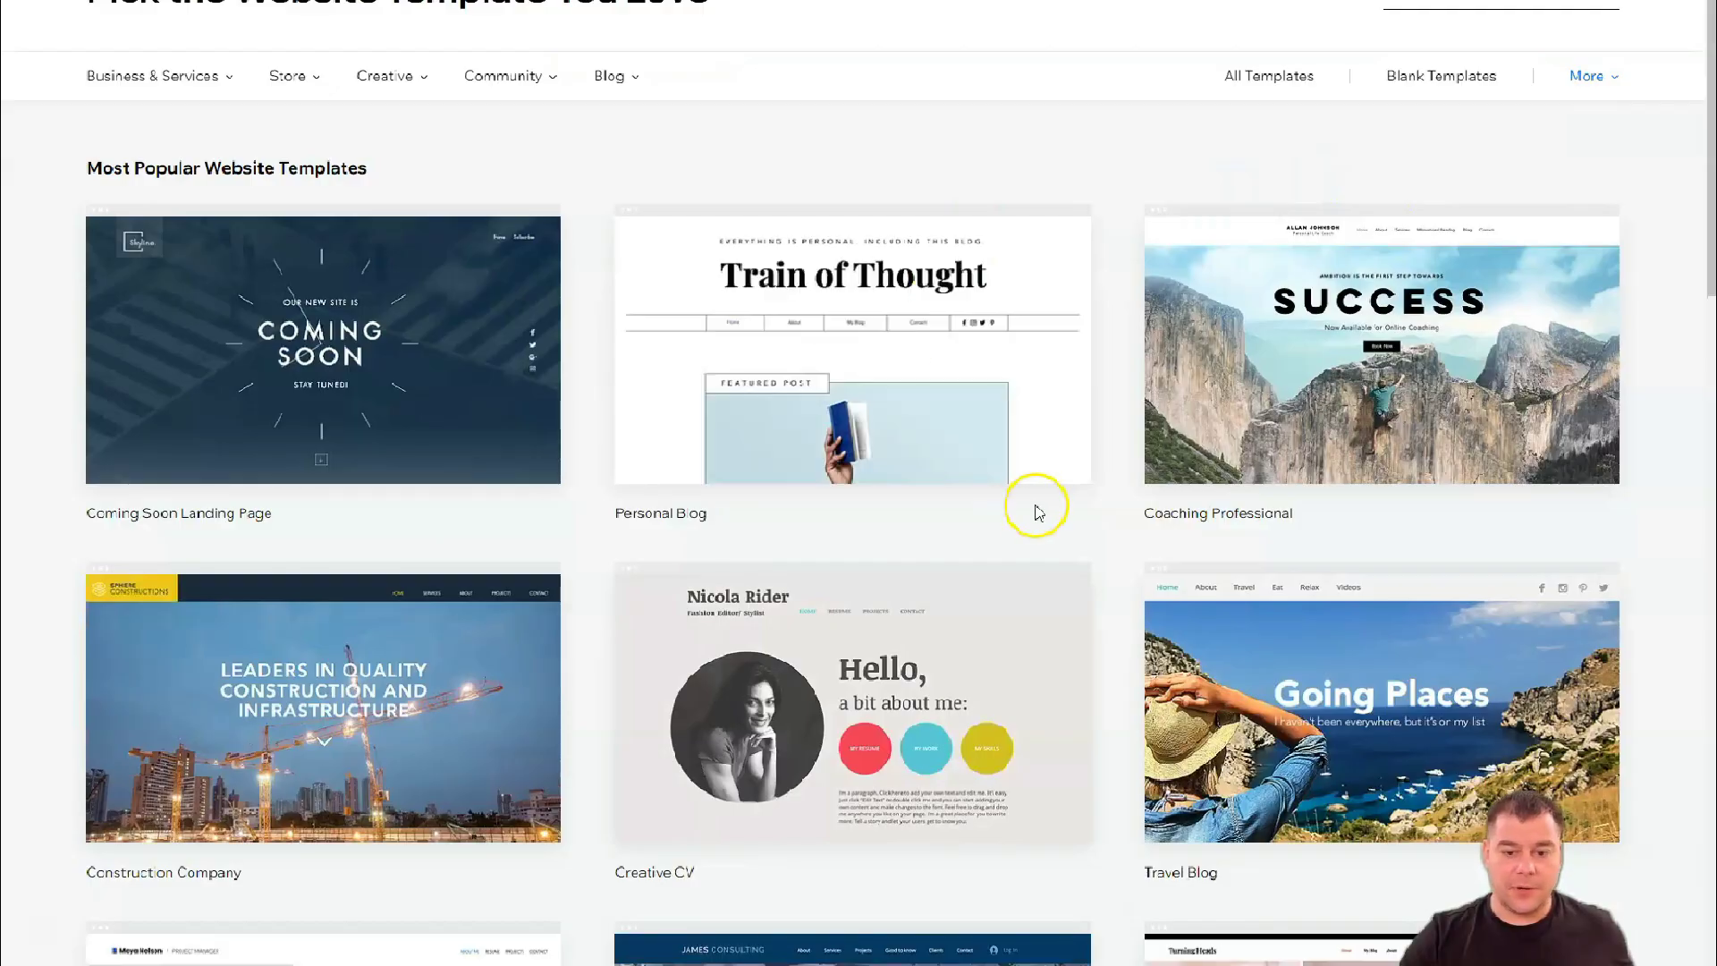
scroll(1035, 511, "down", 4)
scroll(1019, 462, "down", 3)
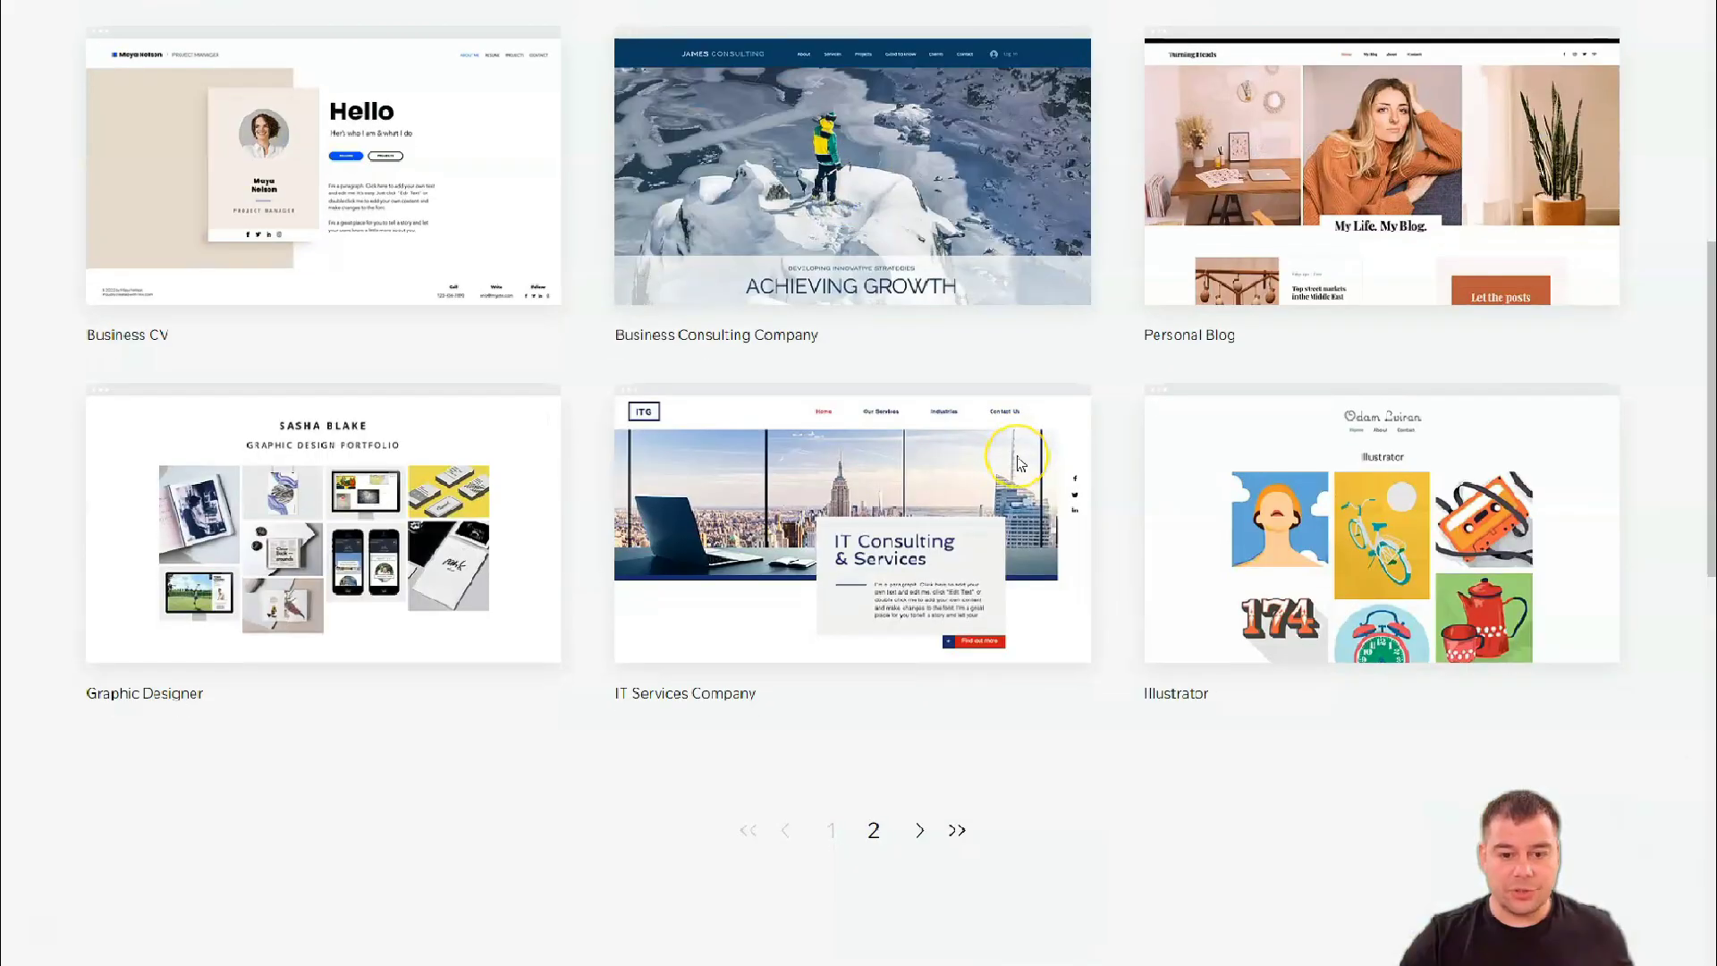
mouse_move(1381, 528)
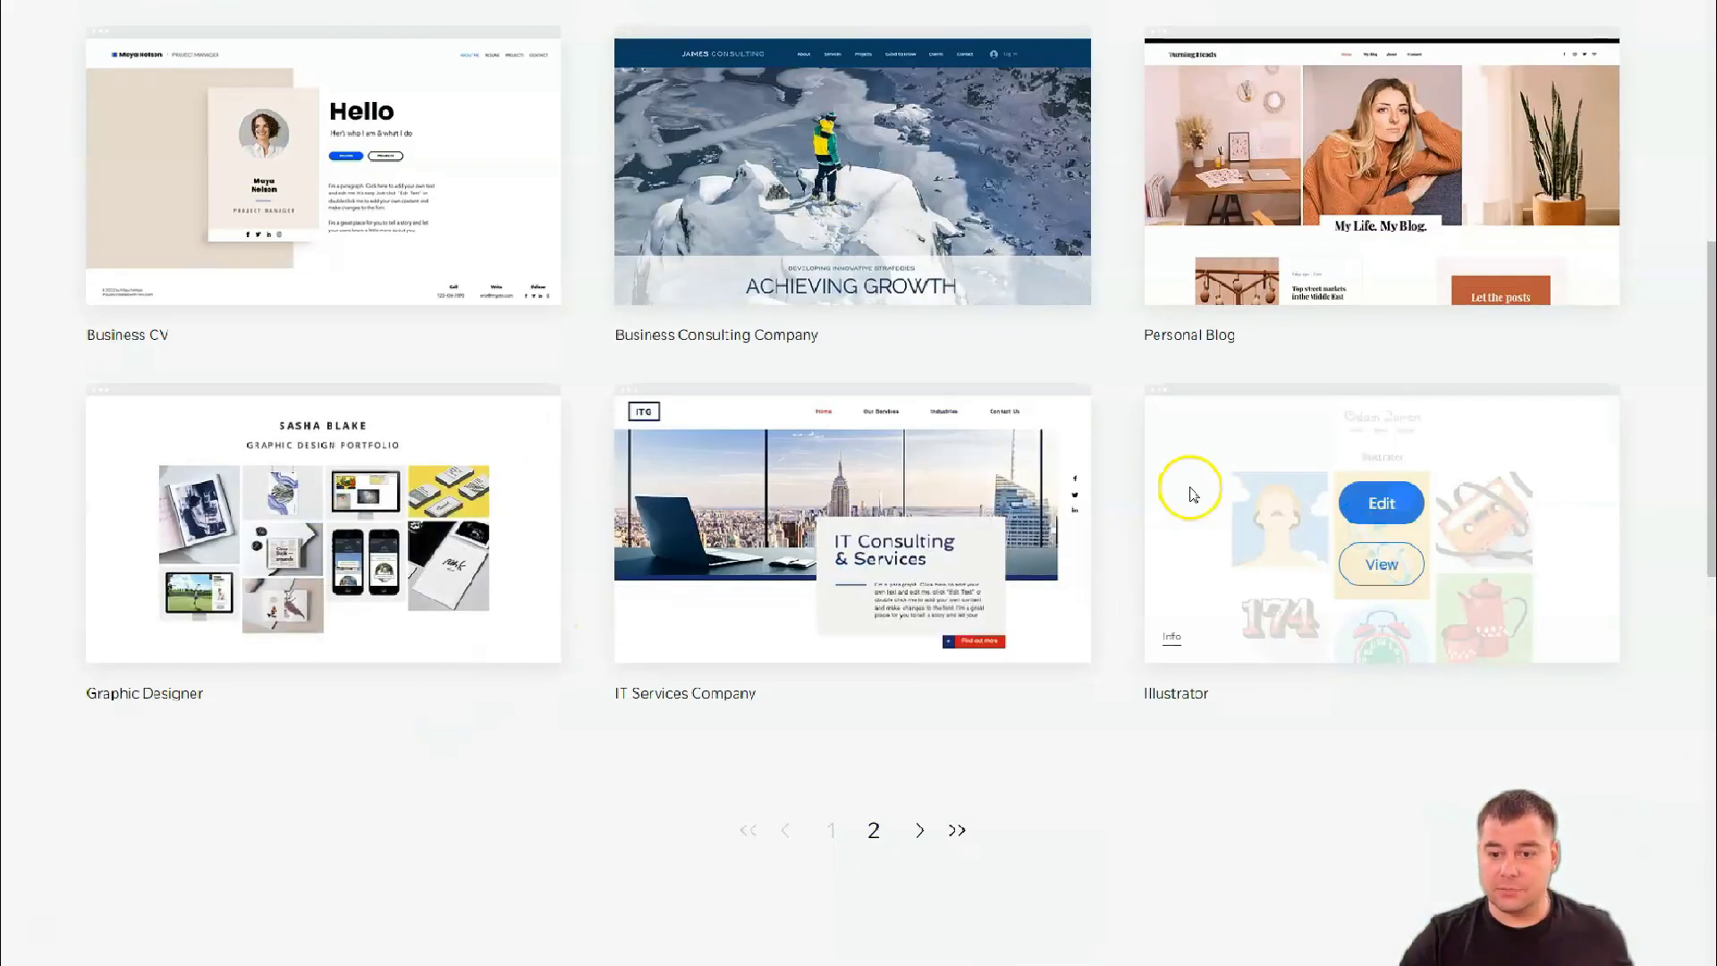
left_click(873, 831)
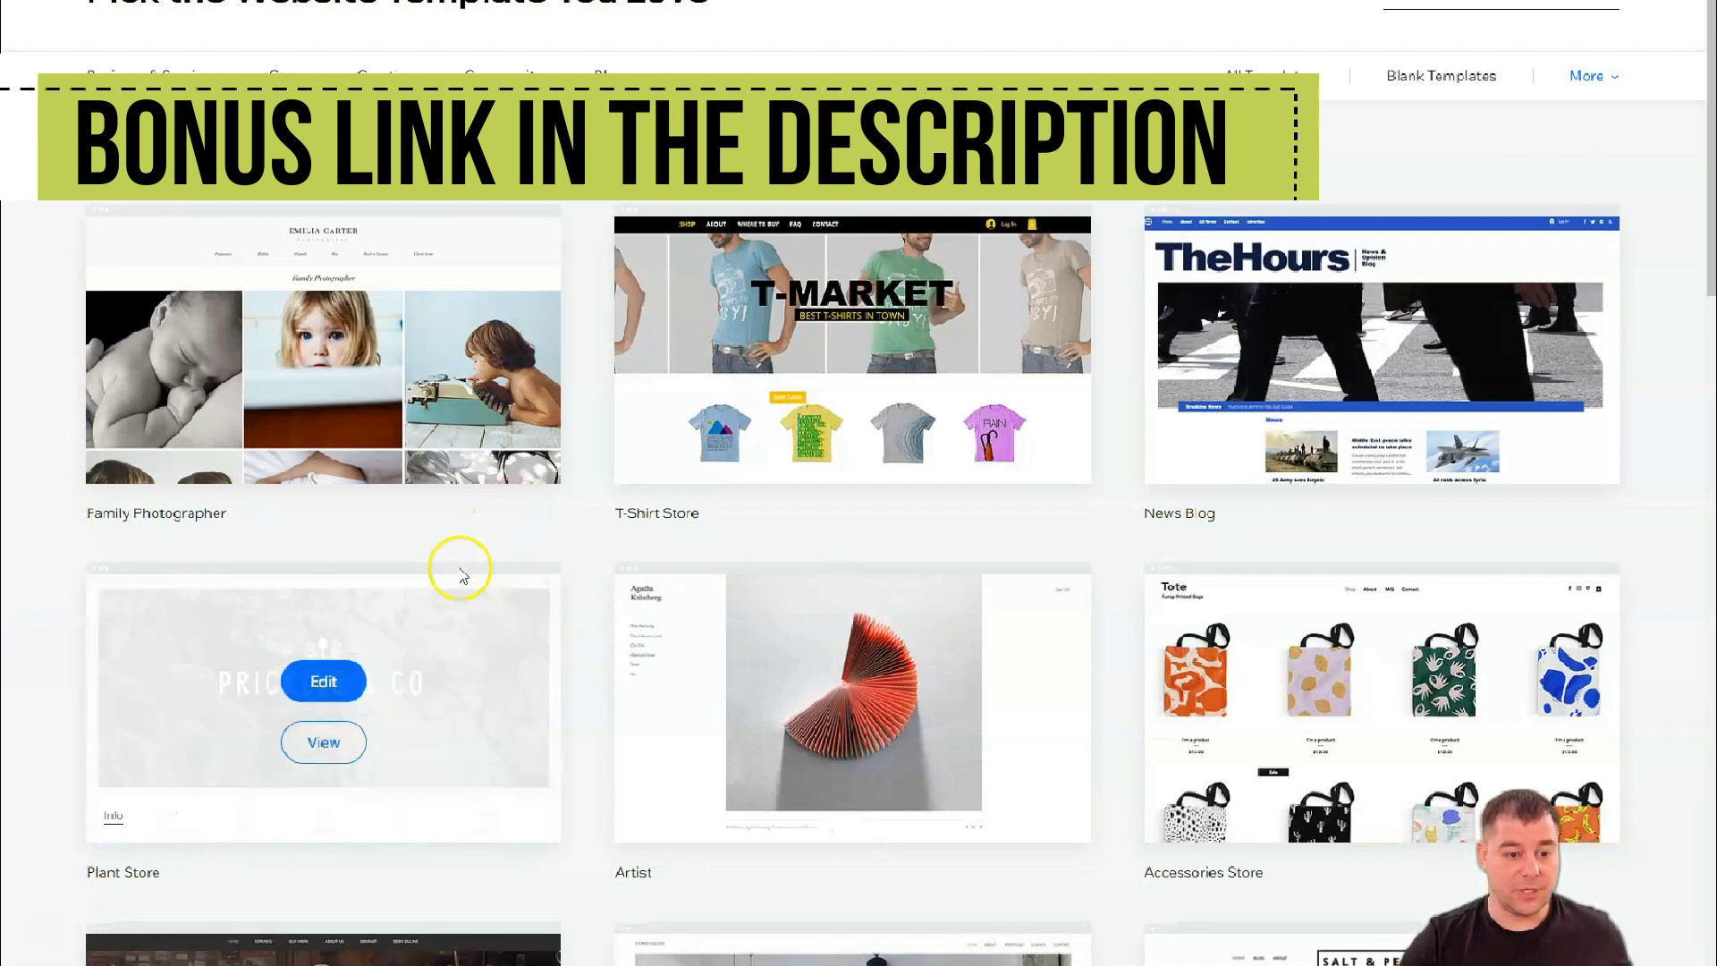
scroll(363, 632, "down", 1)
scroll(322, 402, "down", 3)
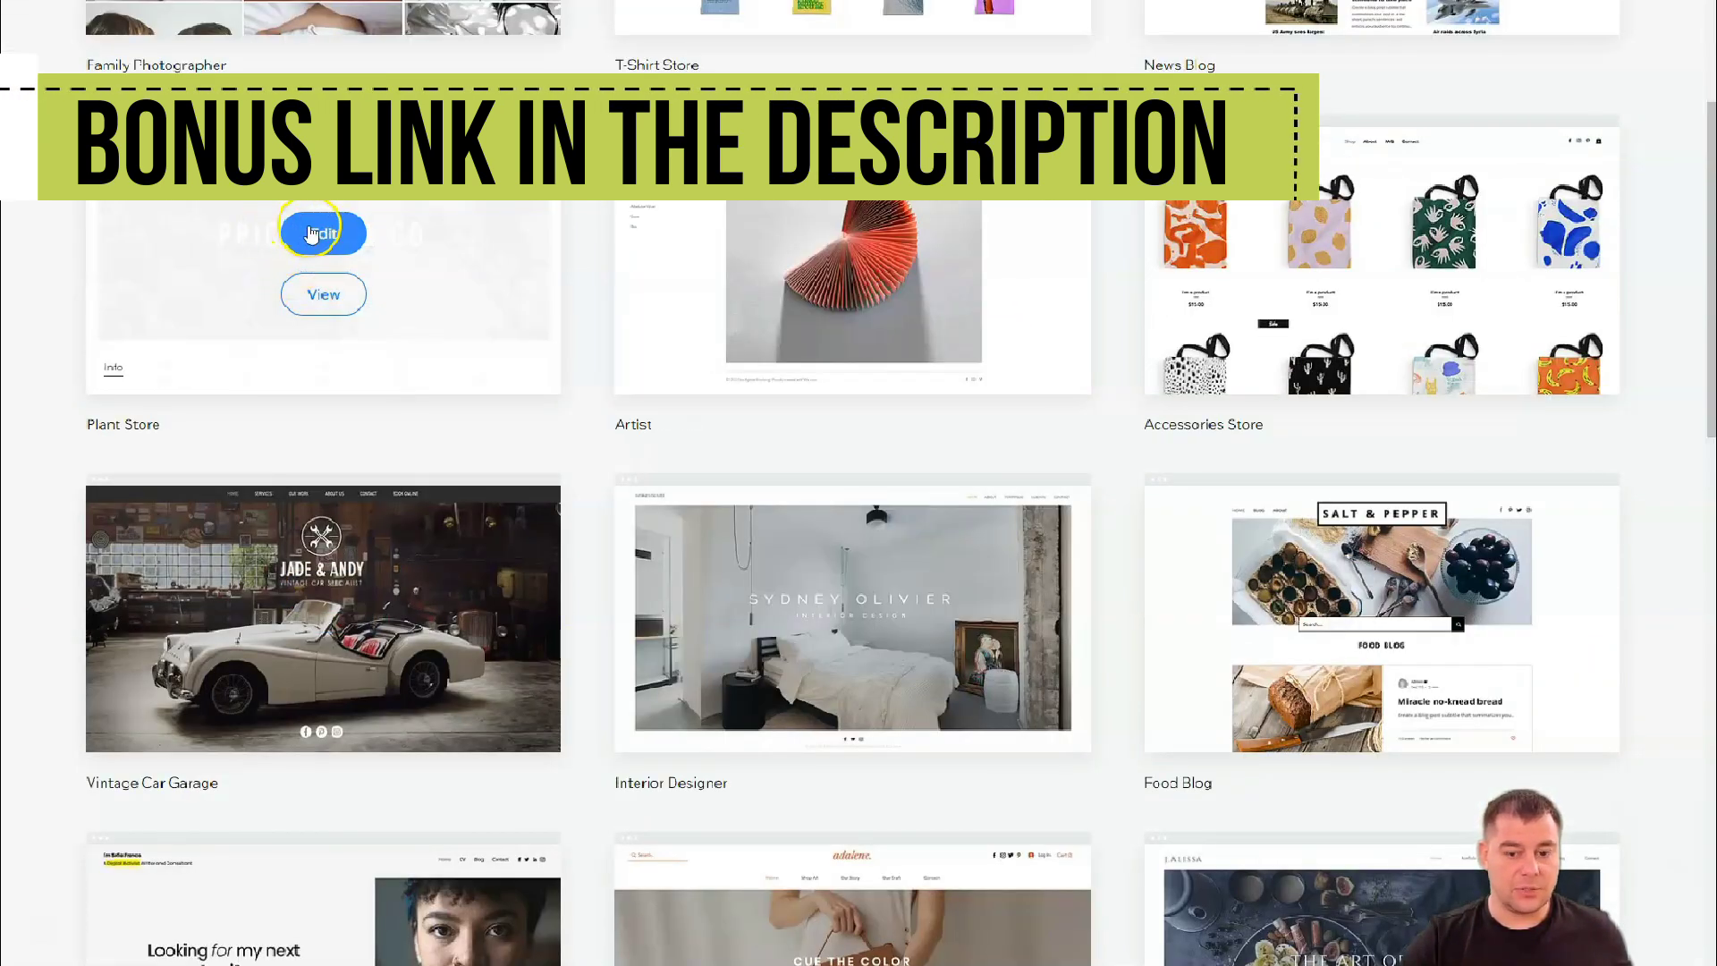
mouse_move(851, 612)
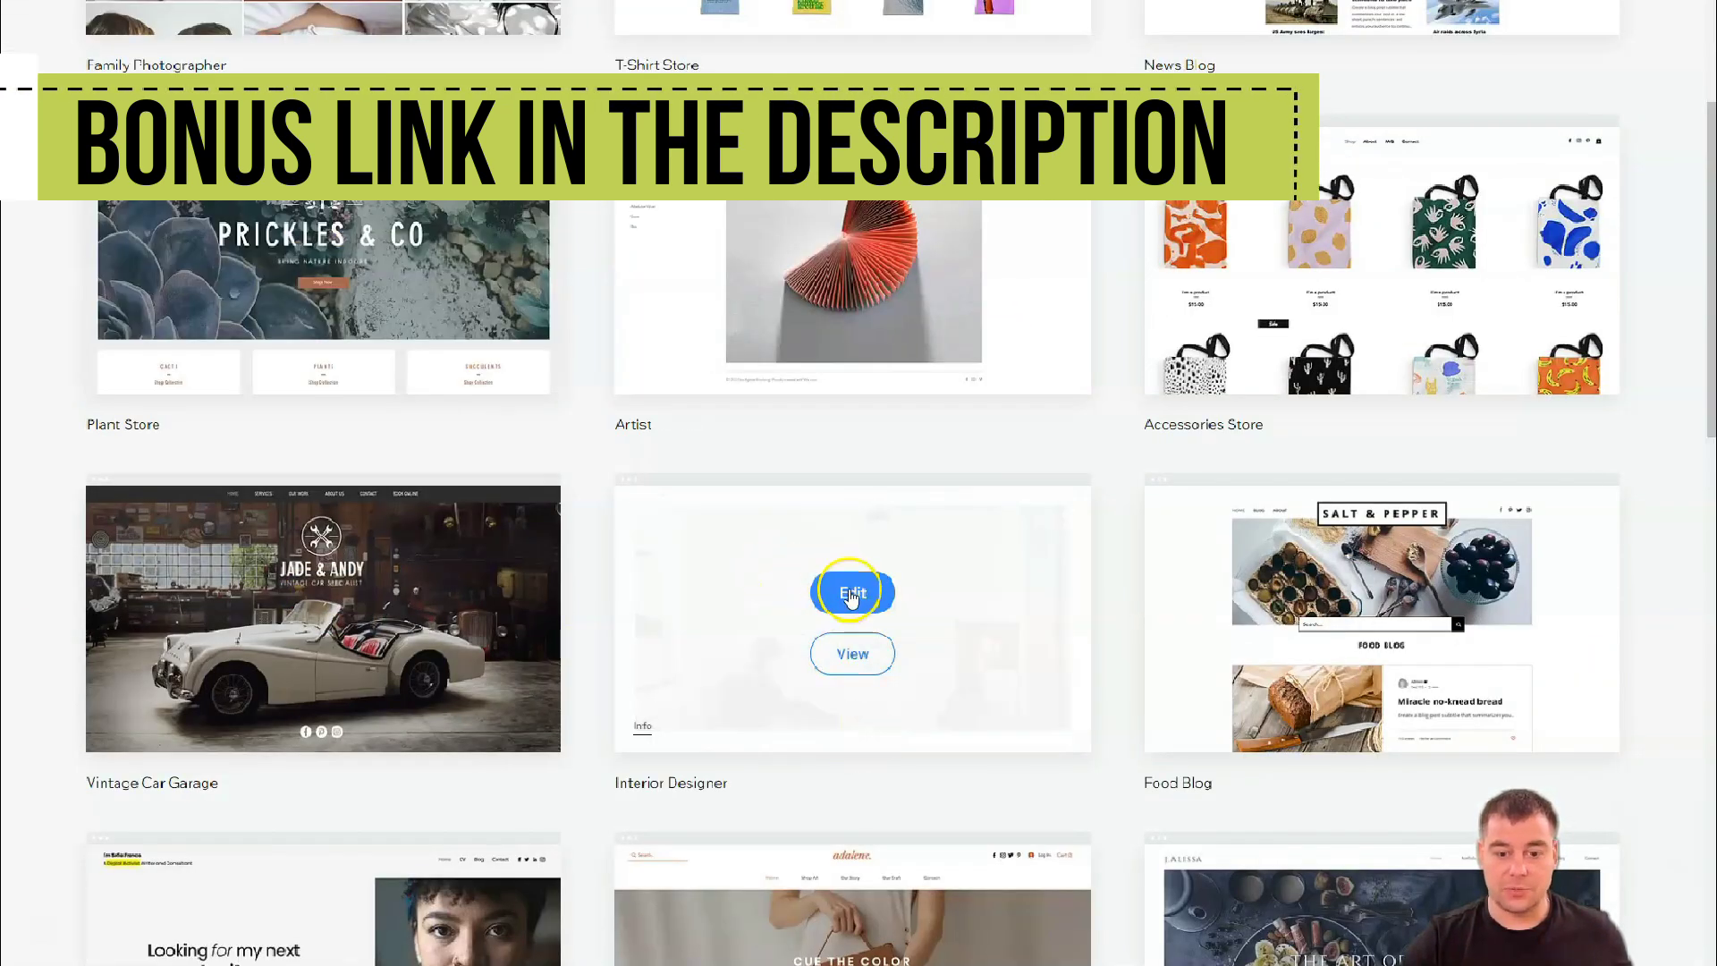
left_click(852, 593)
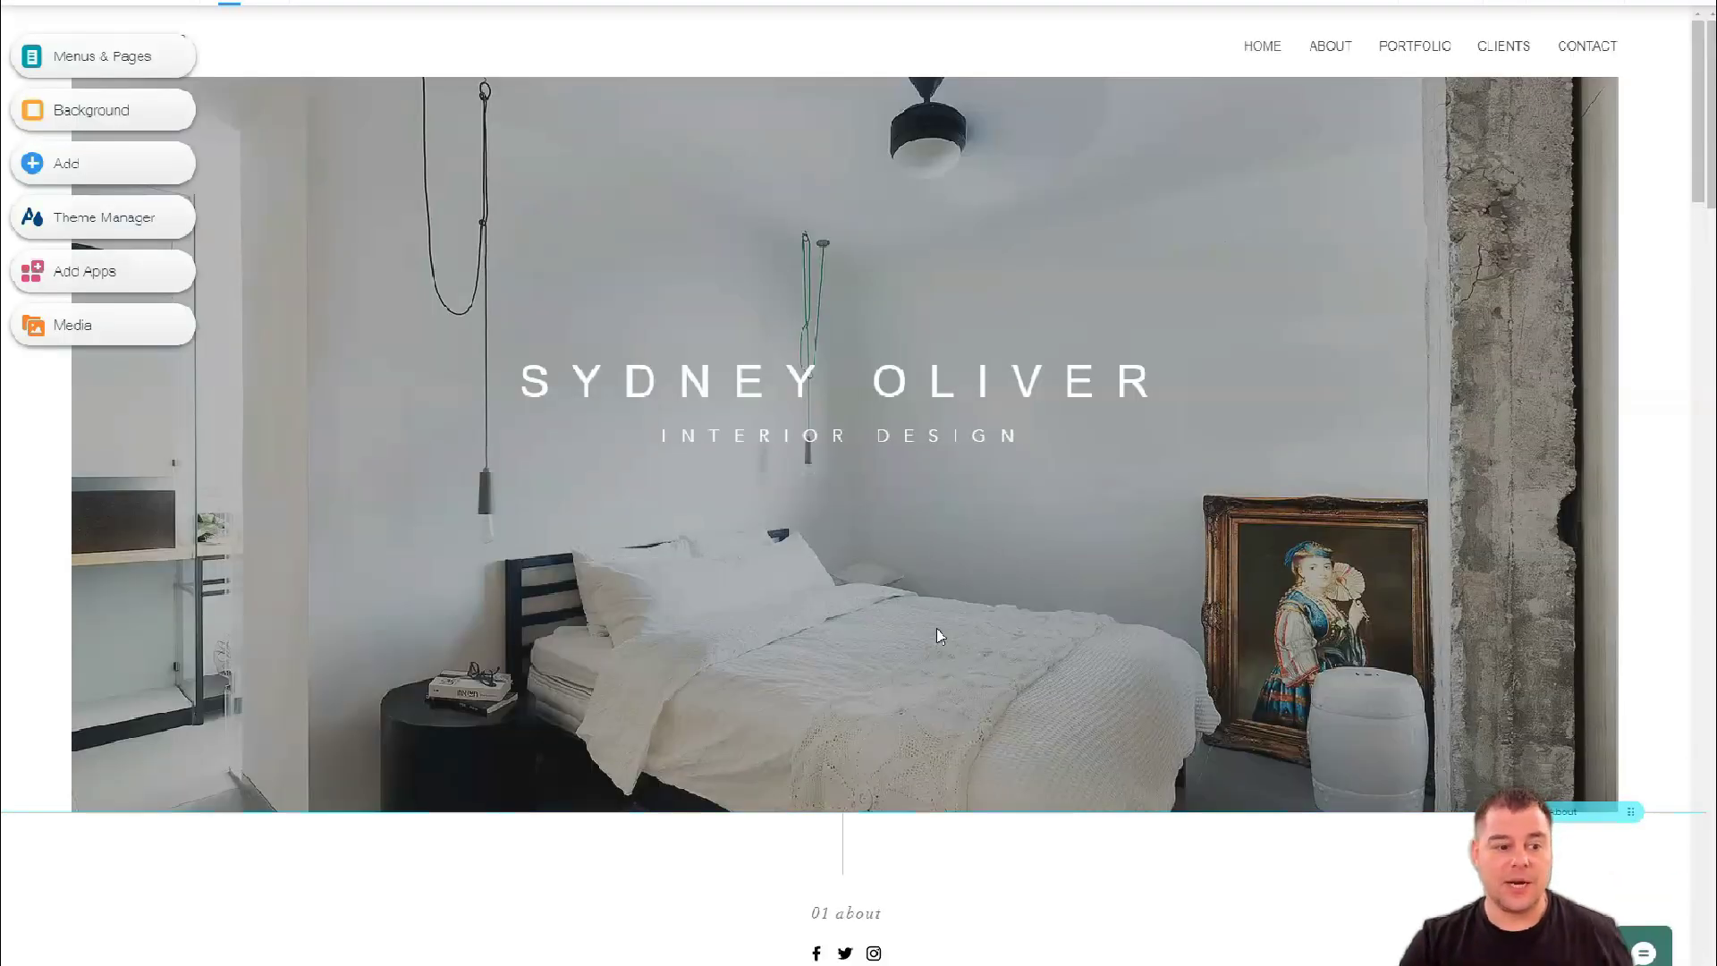
left_click(939, 612)
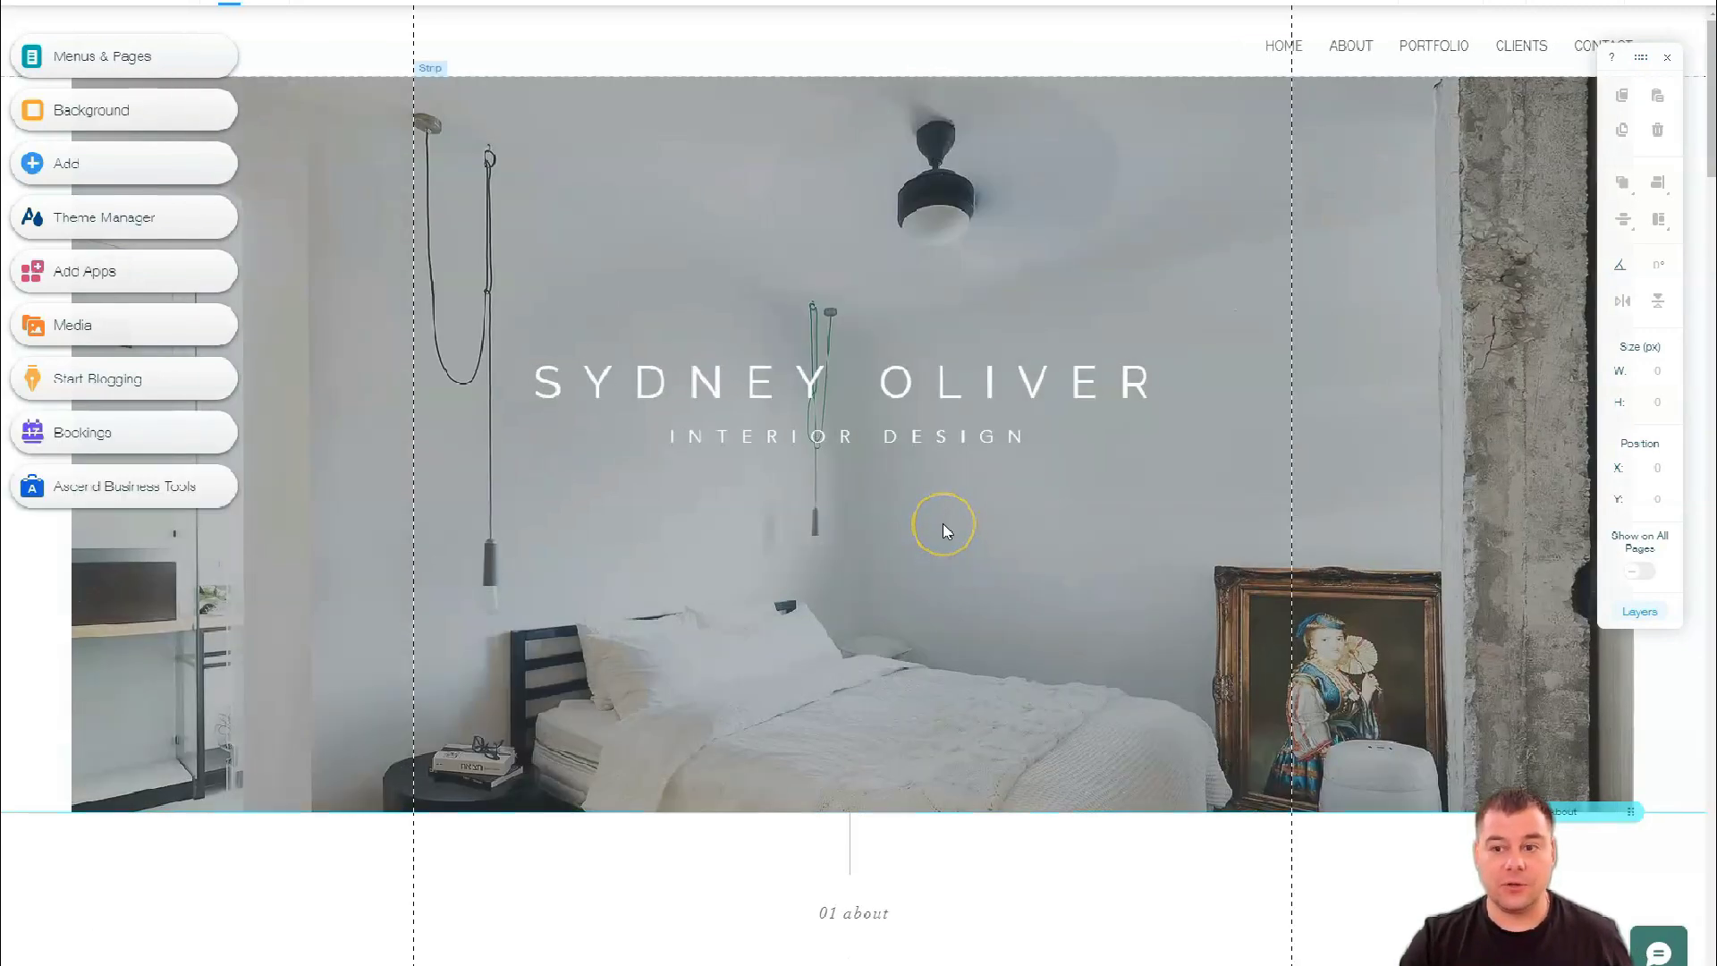
left_click(1599, 59)
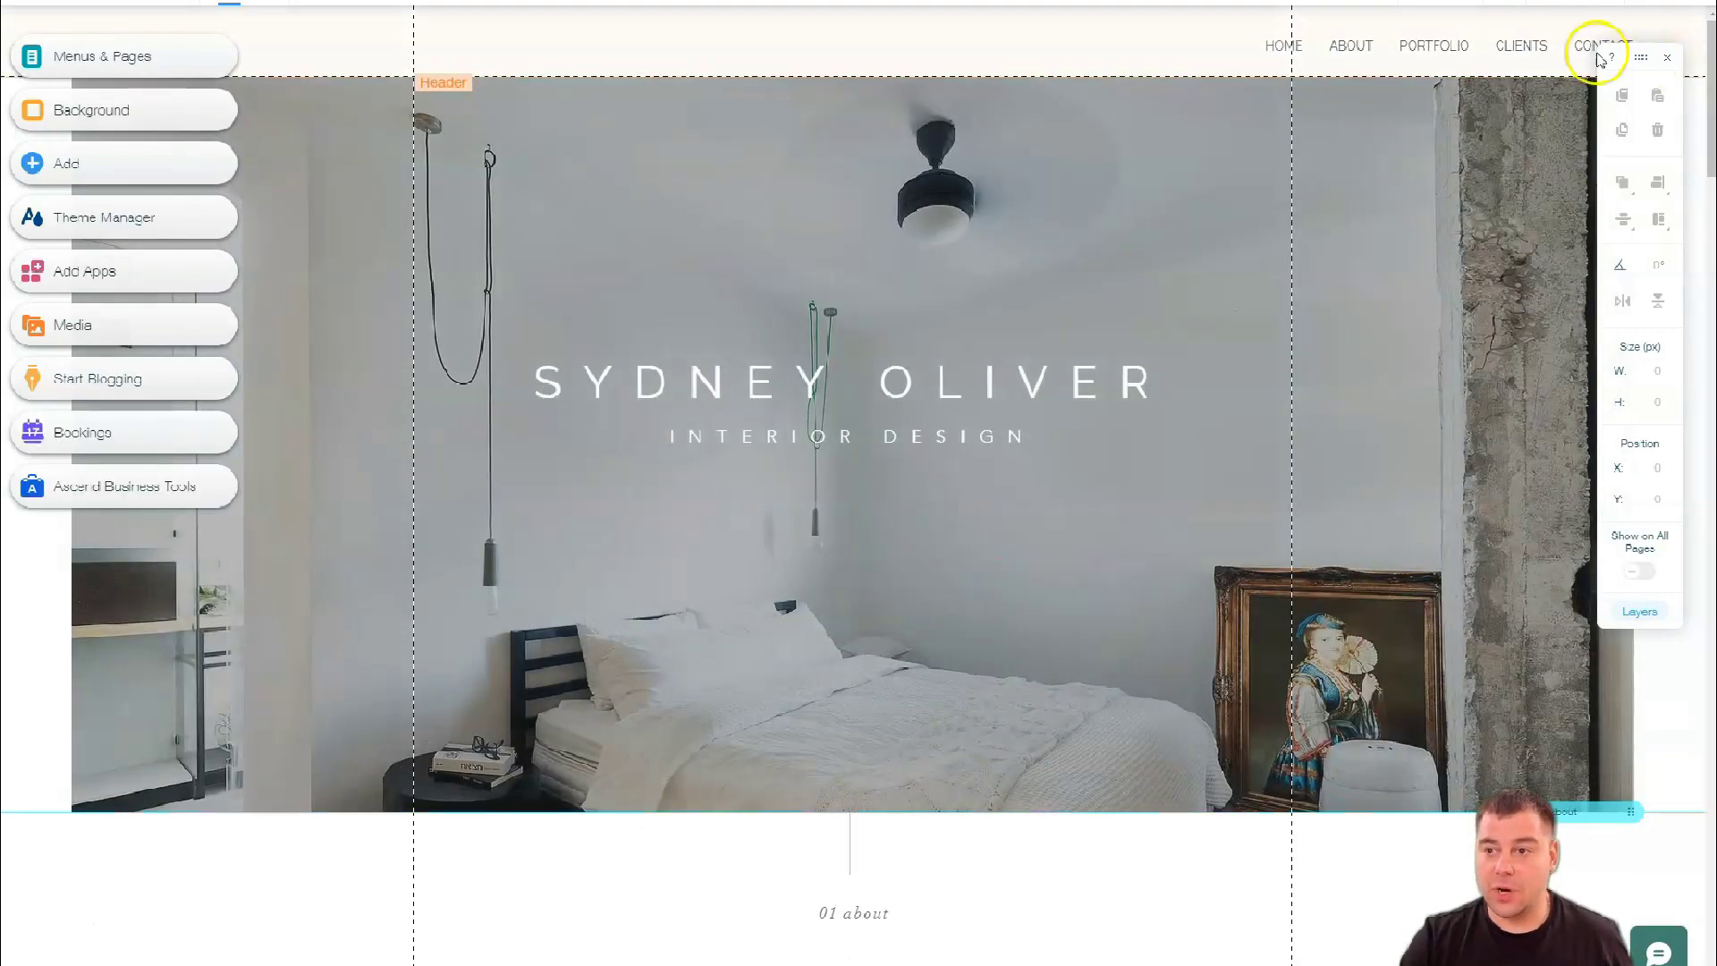
left_click(1668, 63)
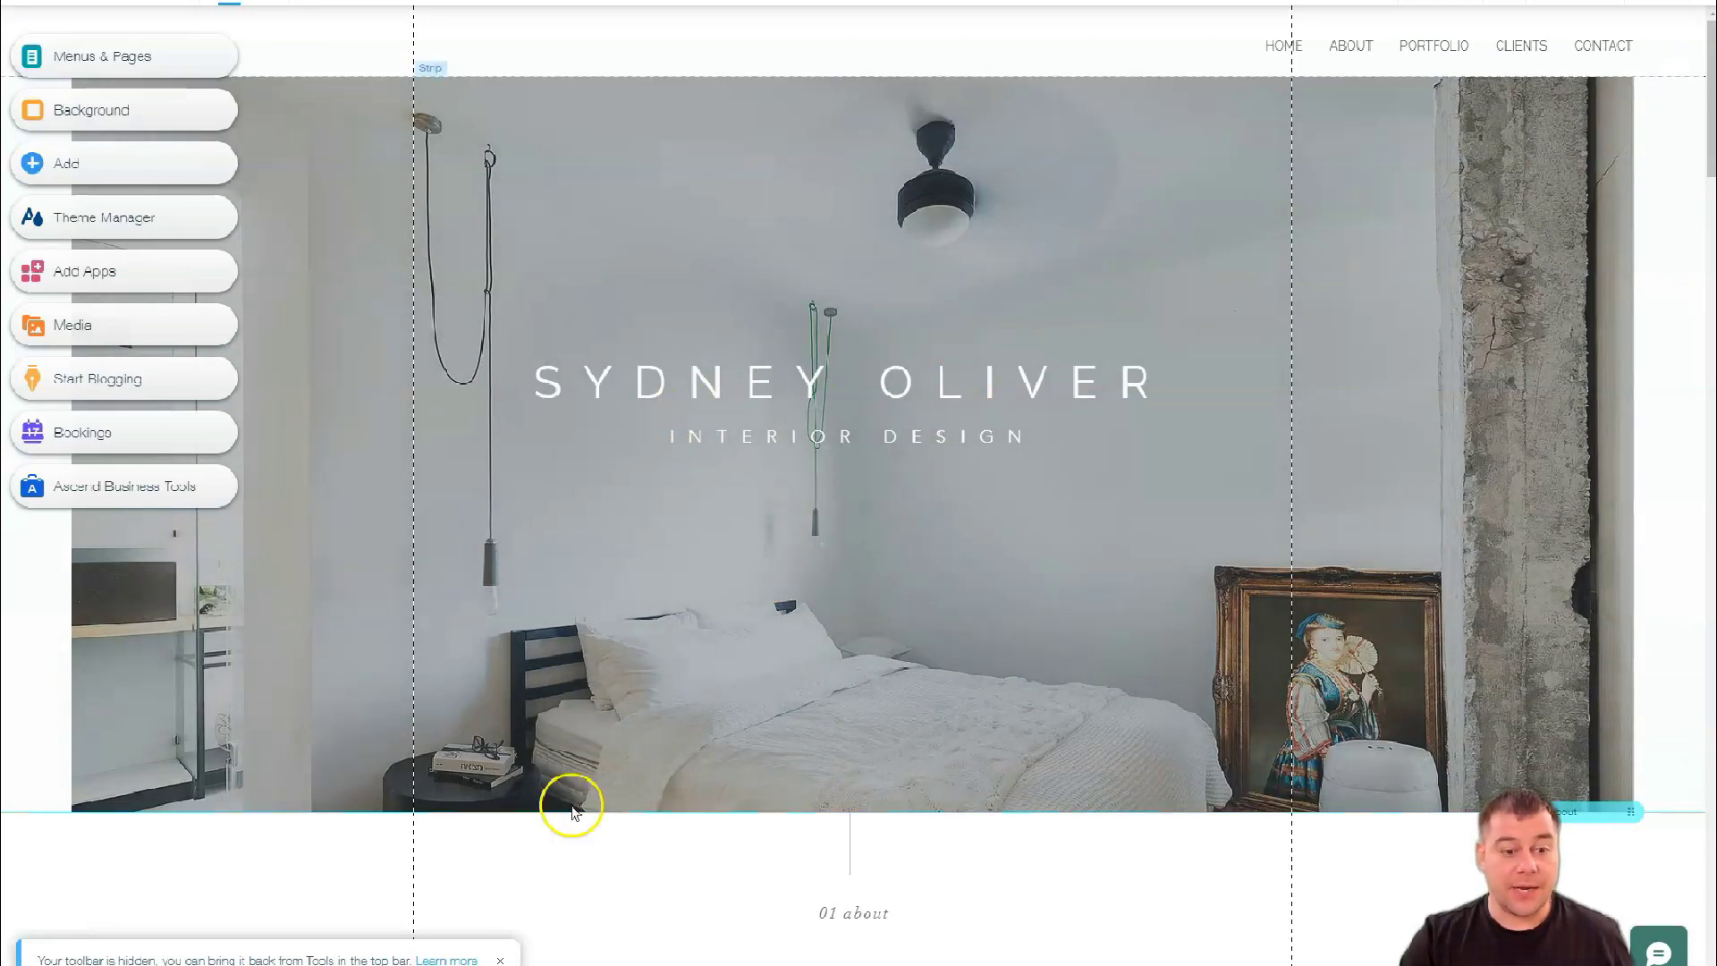
scroll(1141, 473, "down", 3)
scroll(1087, 472, "down", 3)
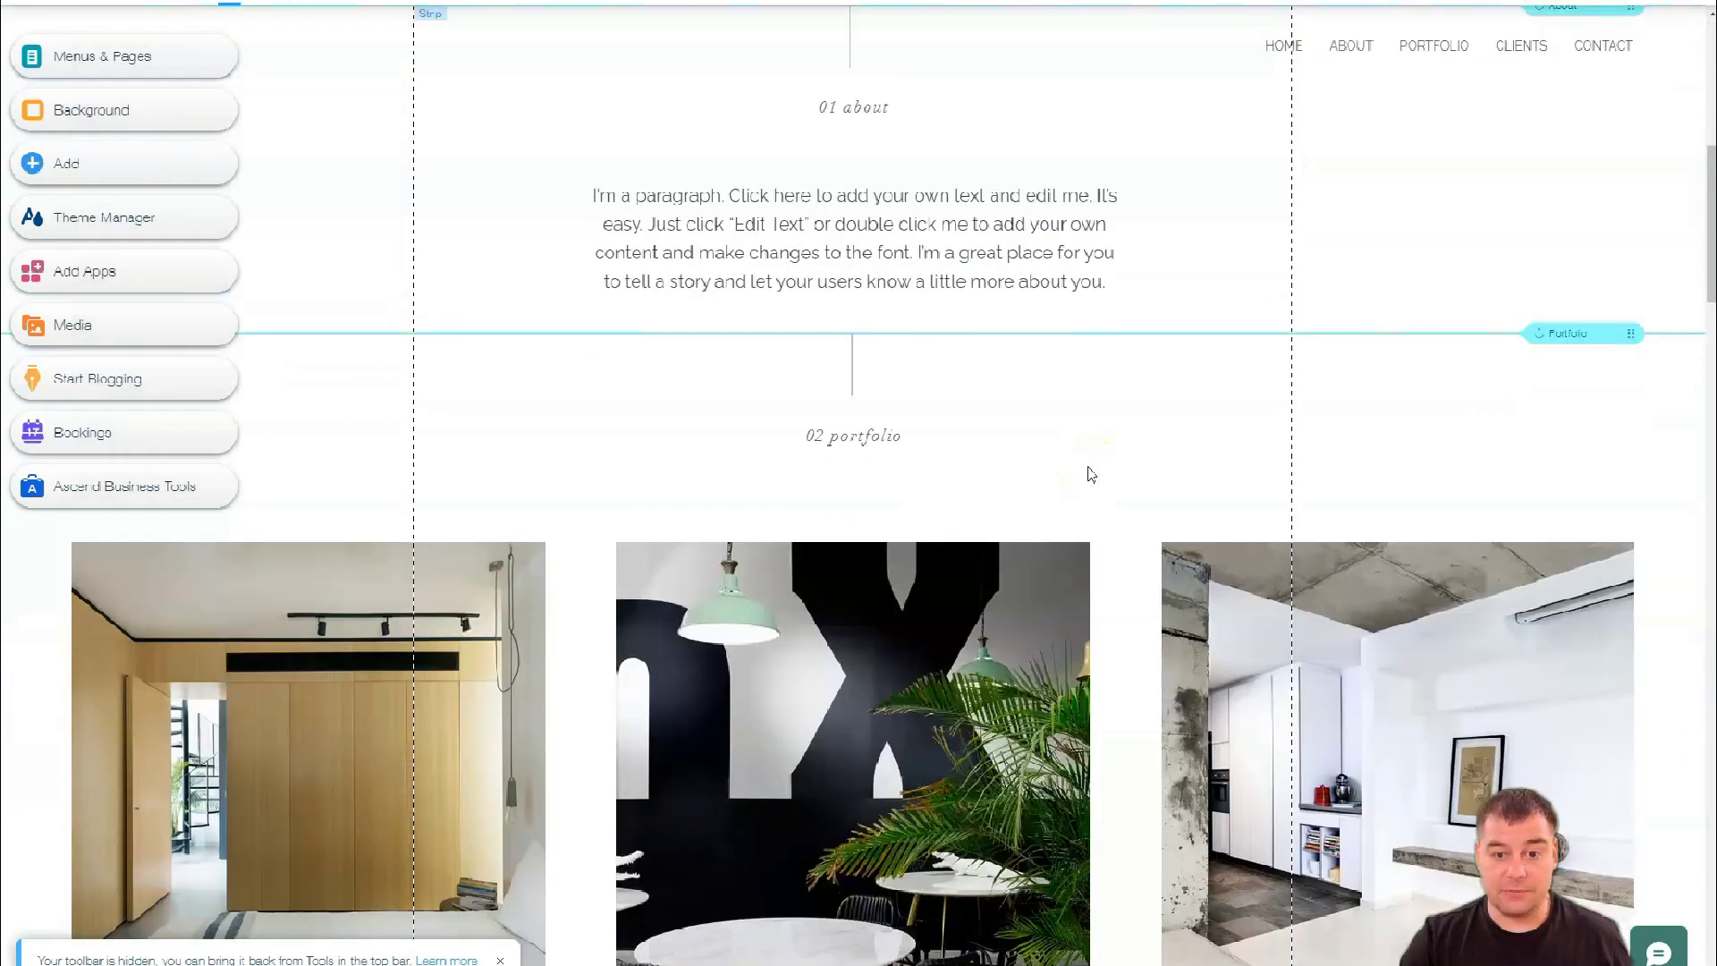
scroll(1087, 474, "down", 3)
scroll(1090, 473, "down", 3)
scroll(1090, 472, "down", 2)
scroll(1089, 473, "down", 2)
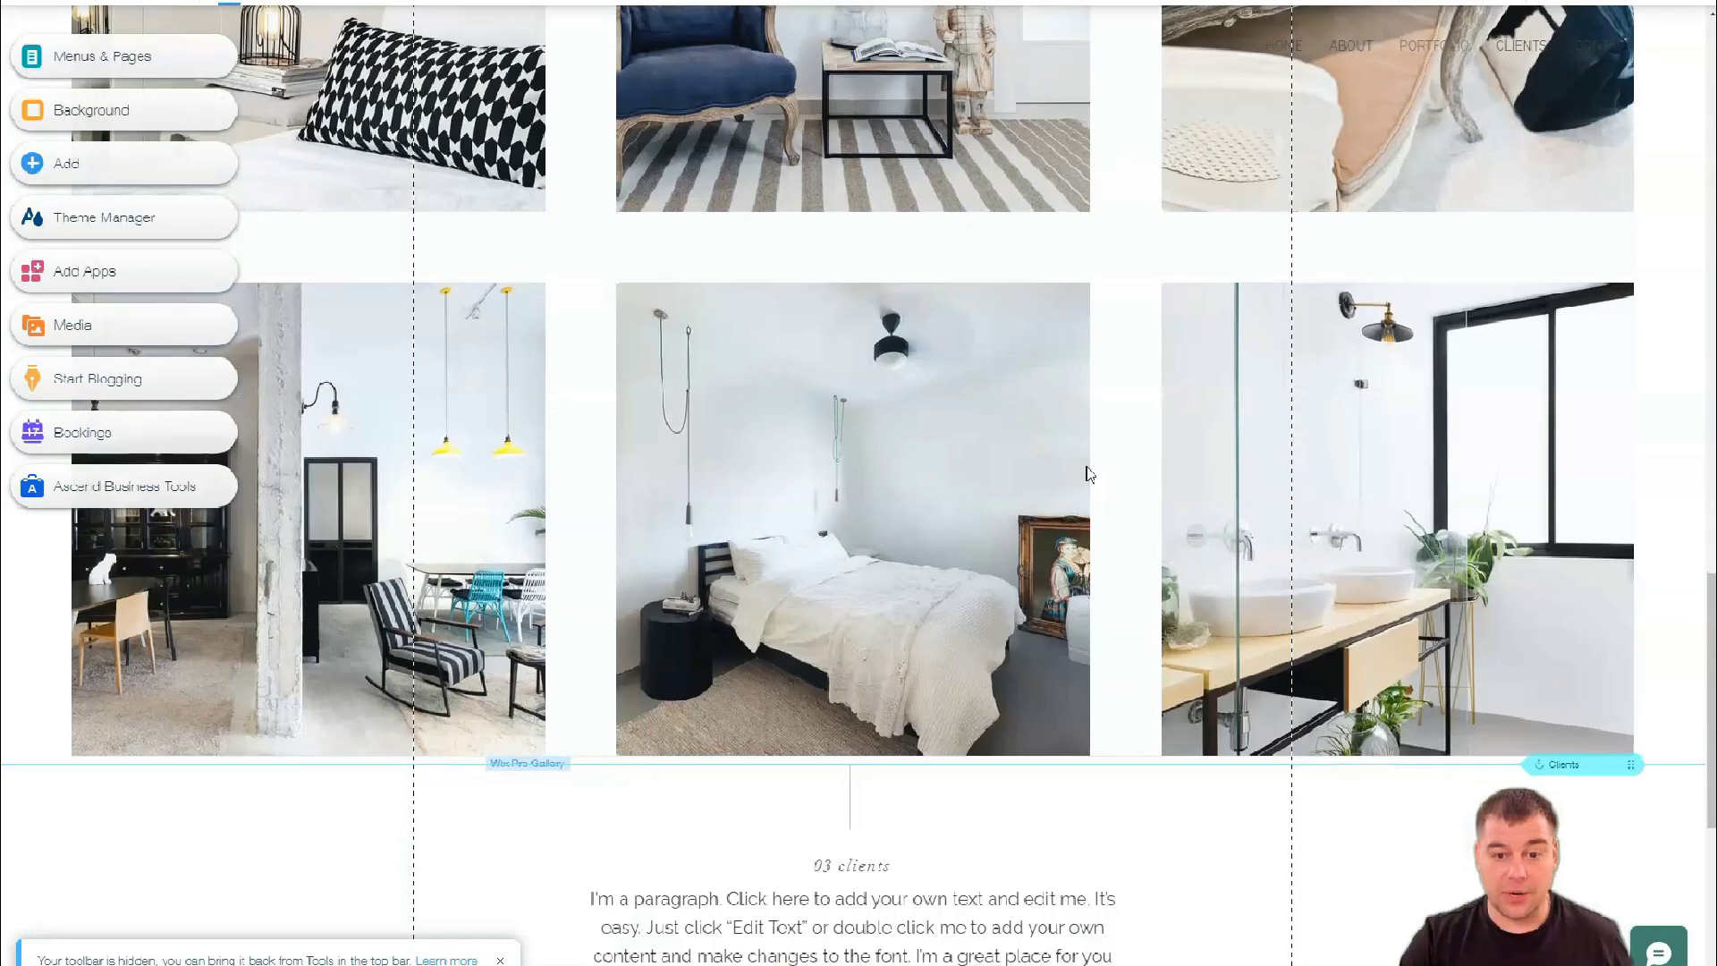
scroll(1088, 473, "down", 4)
scroll(1088, 473, "down", 2)
scroll(1063, 517, "up", 5)
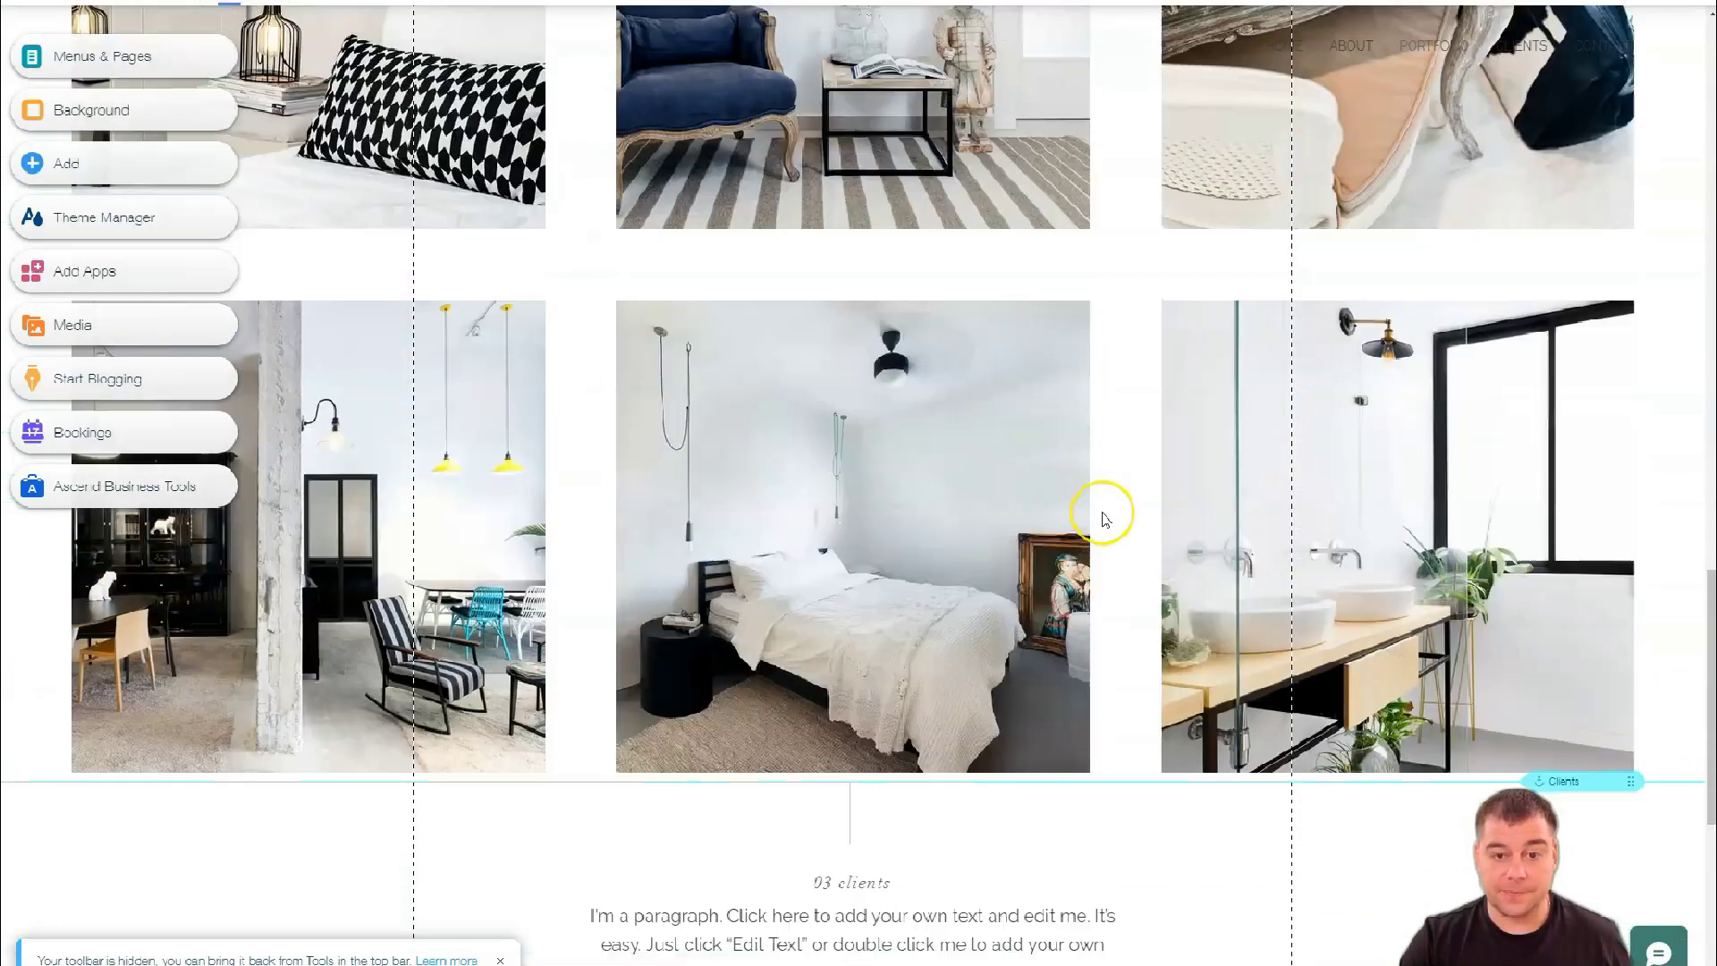
scroll(1100, 520, "up", 4)
scroll(1101, 520, "up", 10)
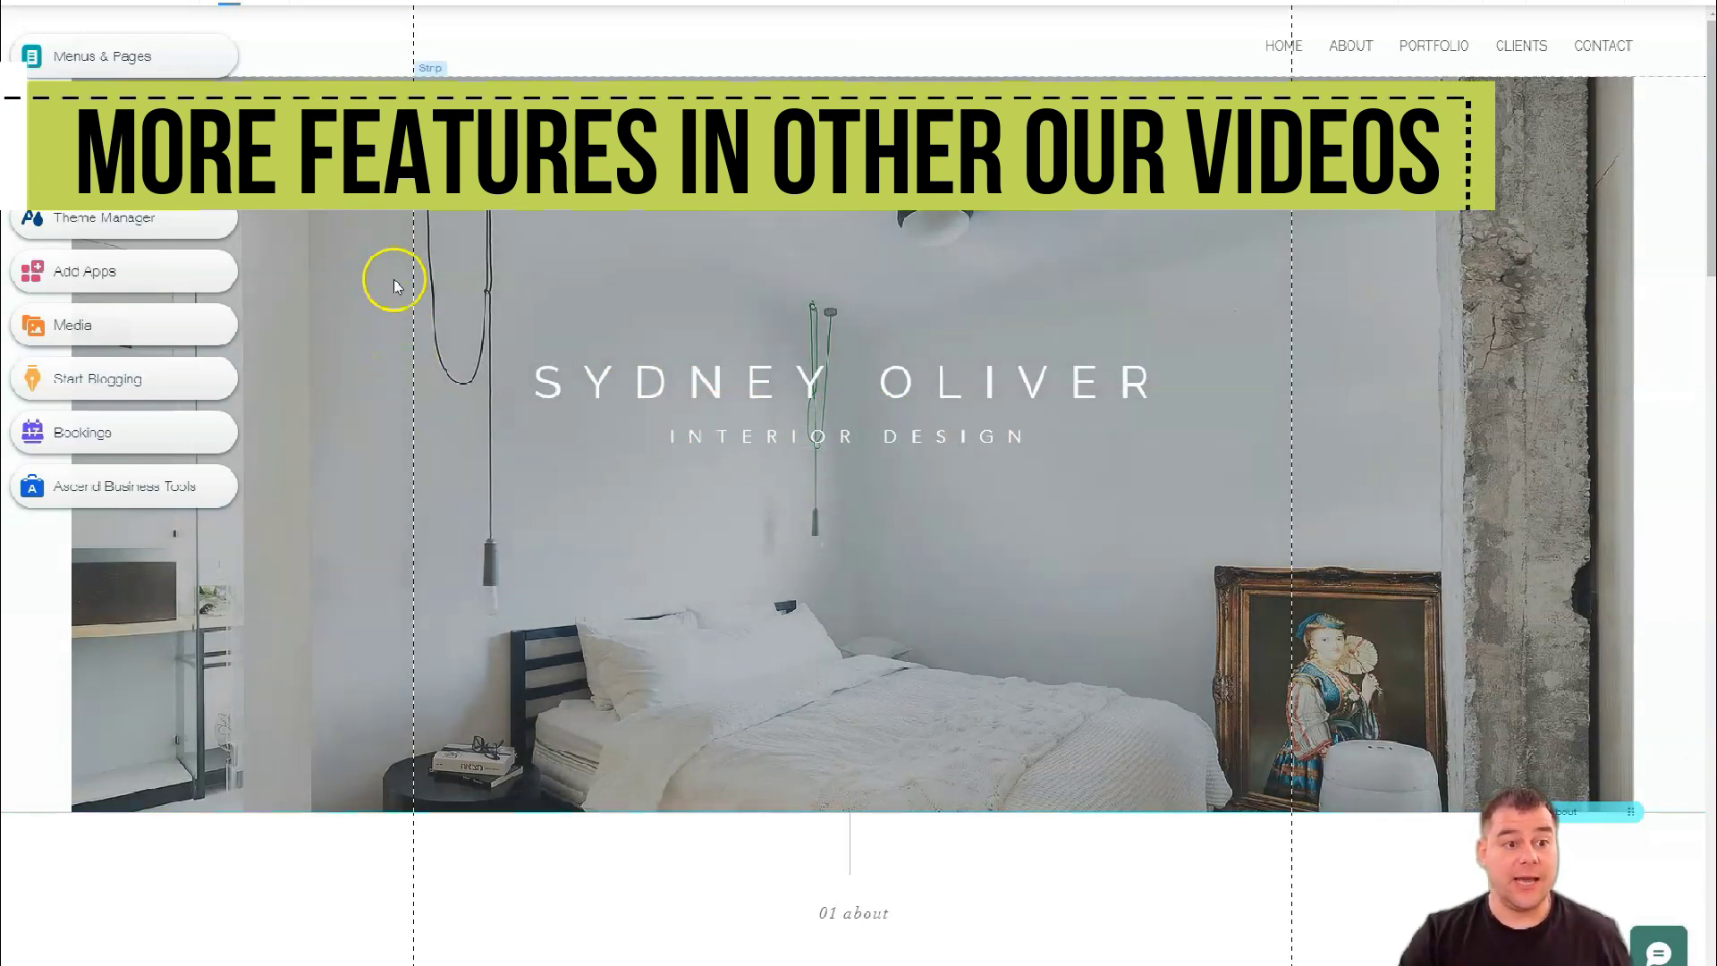
- Apply the dark colour theme from the Theme Manager's new themes
left_click(74, 225)
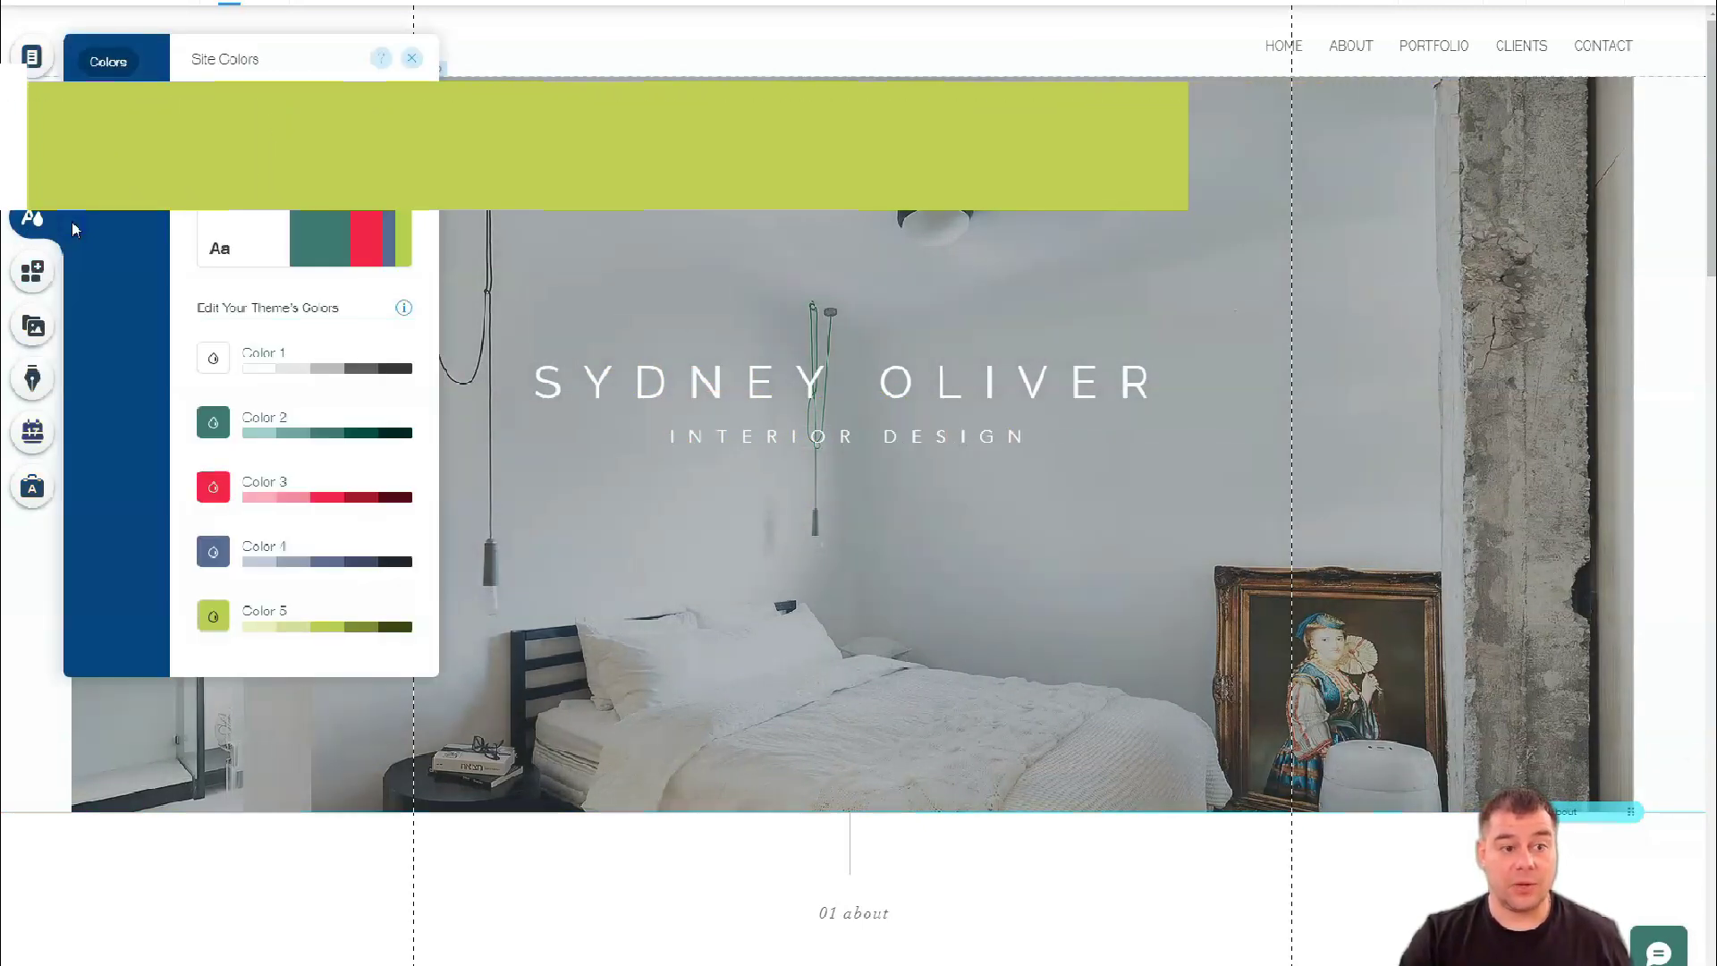
left_click(298, 234)
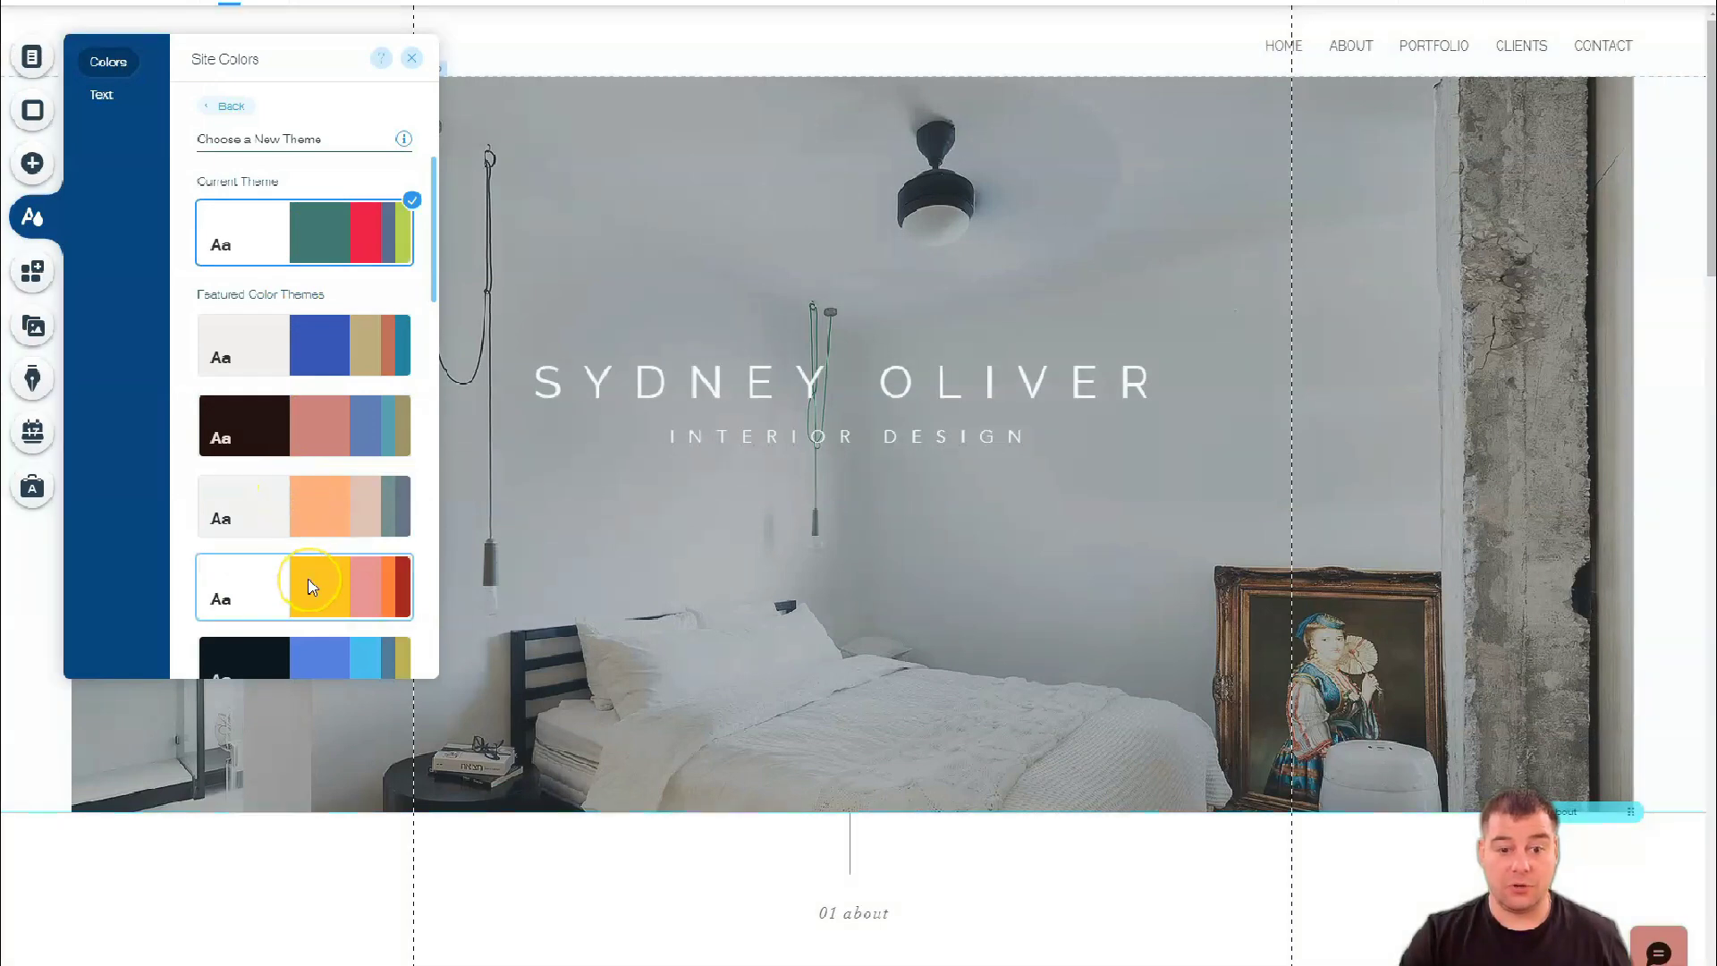
scroll(309, 586, "down", 2)
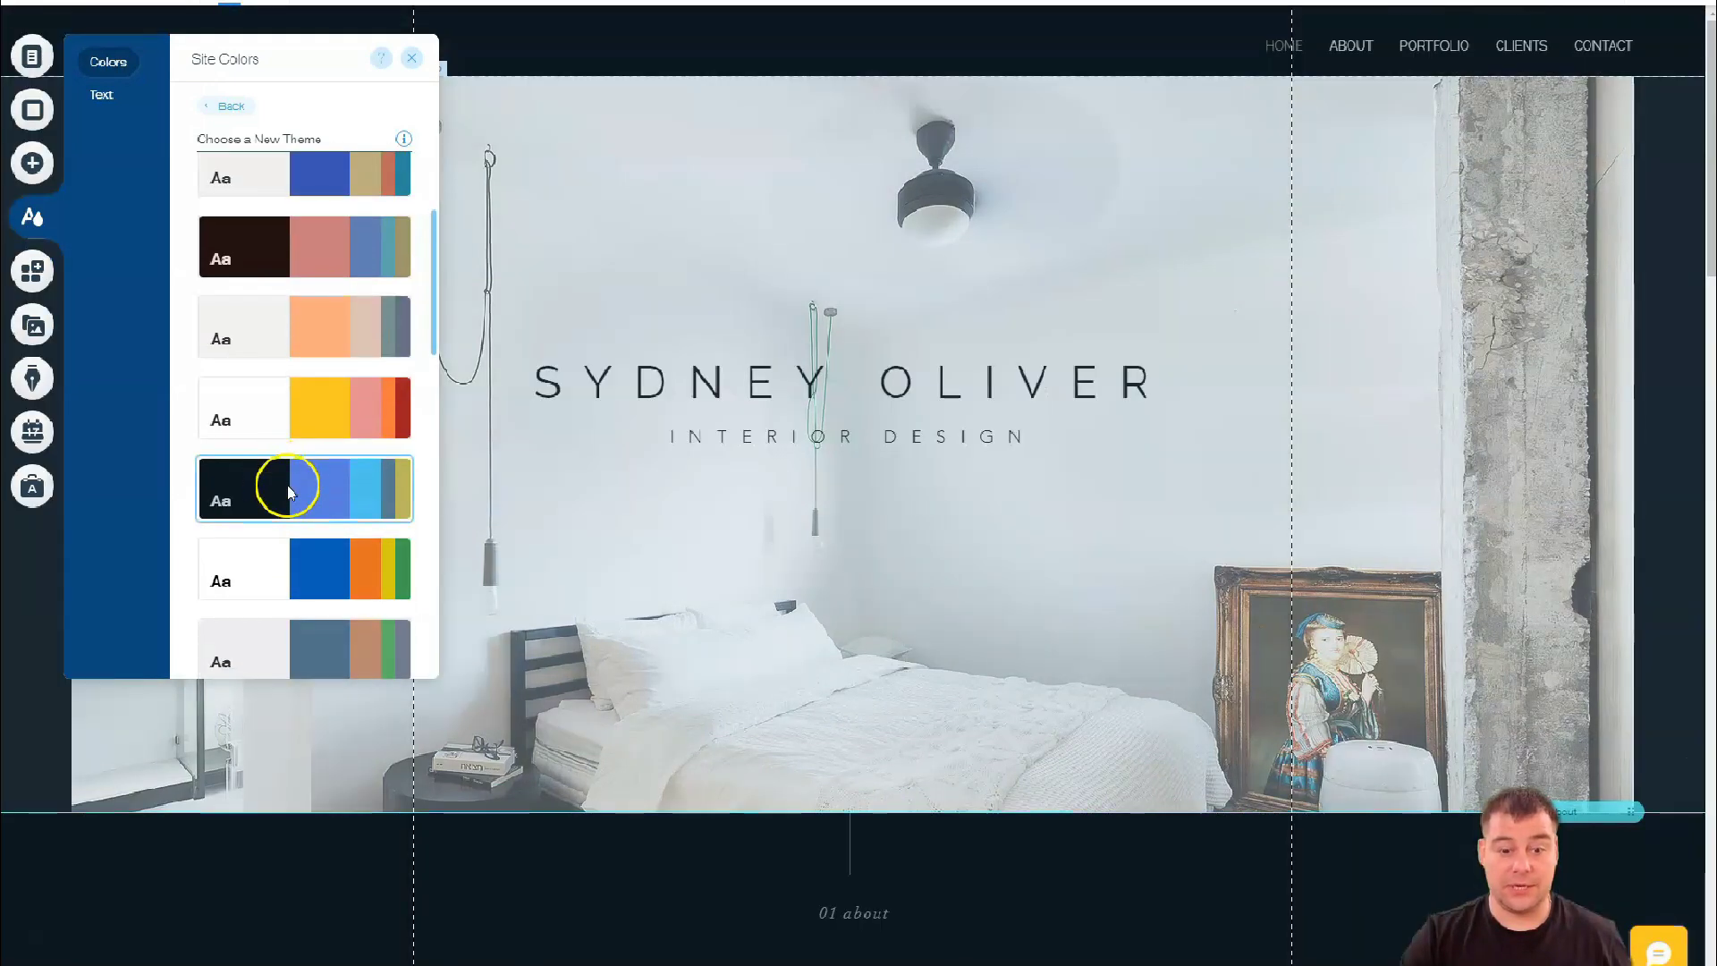
scroll(290, 494, "down", 3)
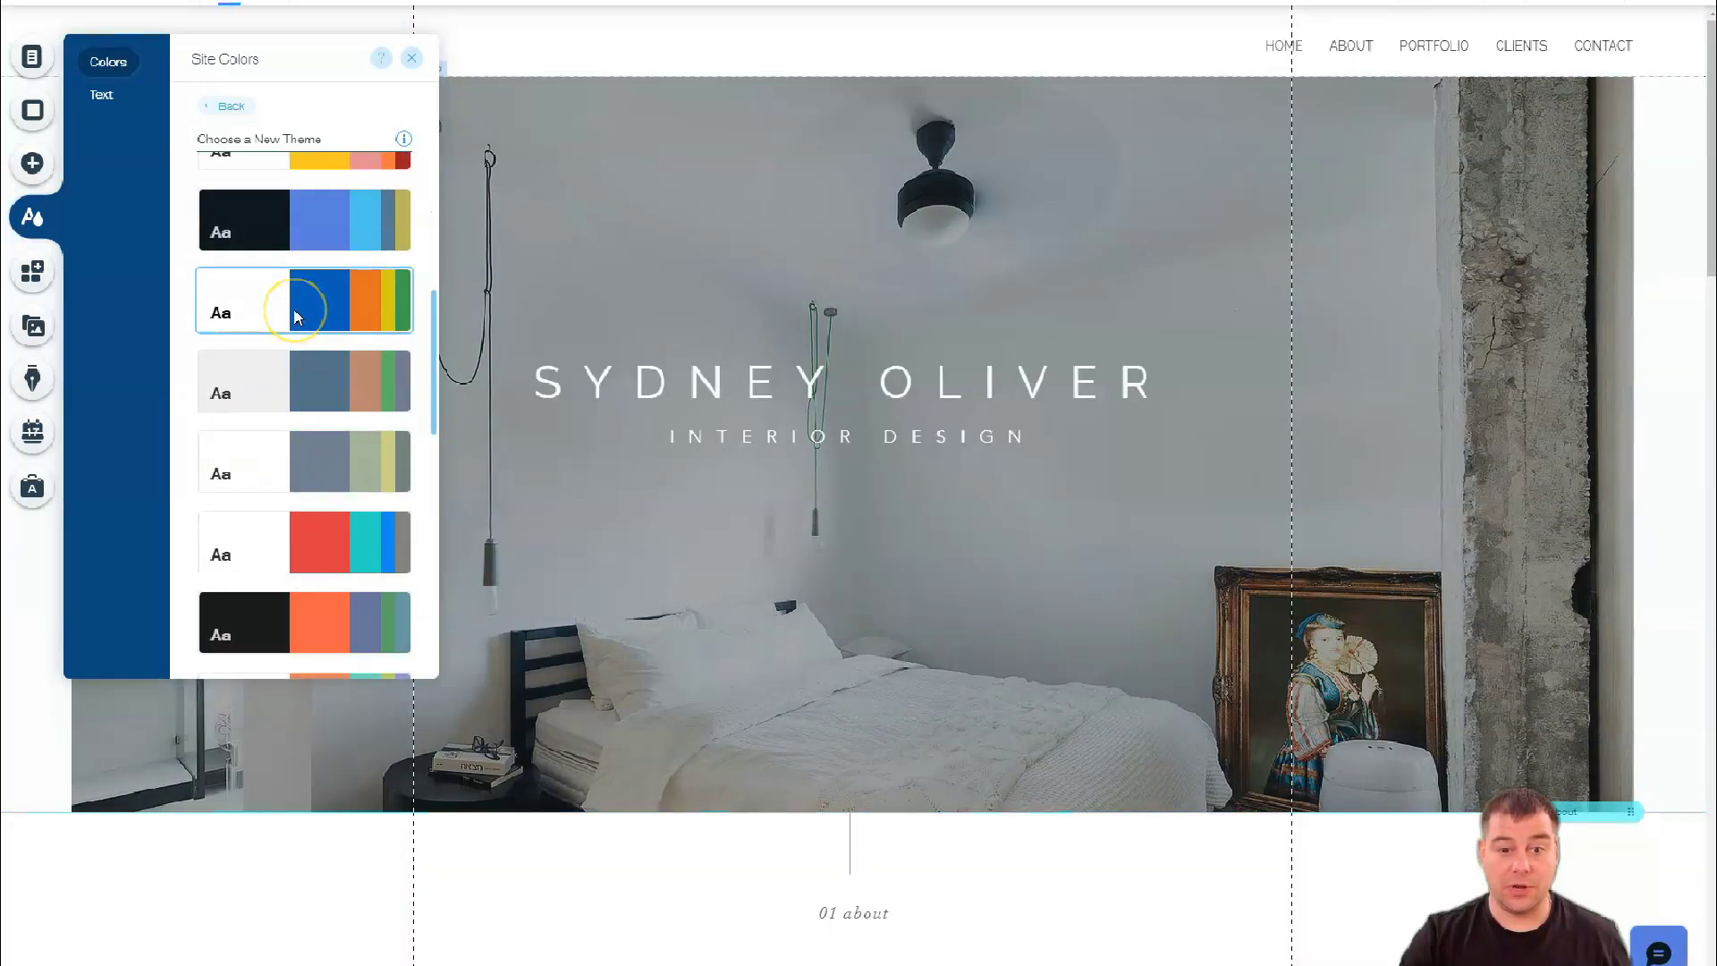
left_click(295, 226)
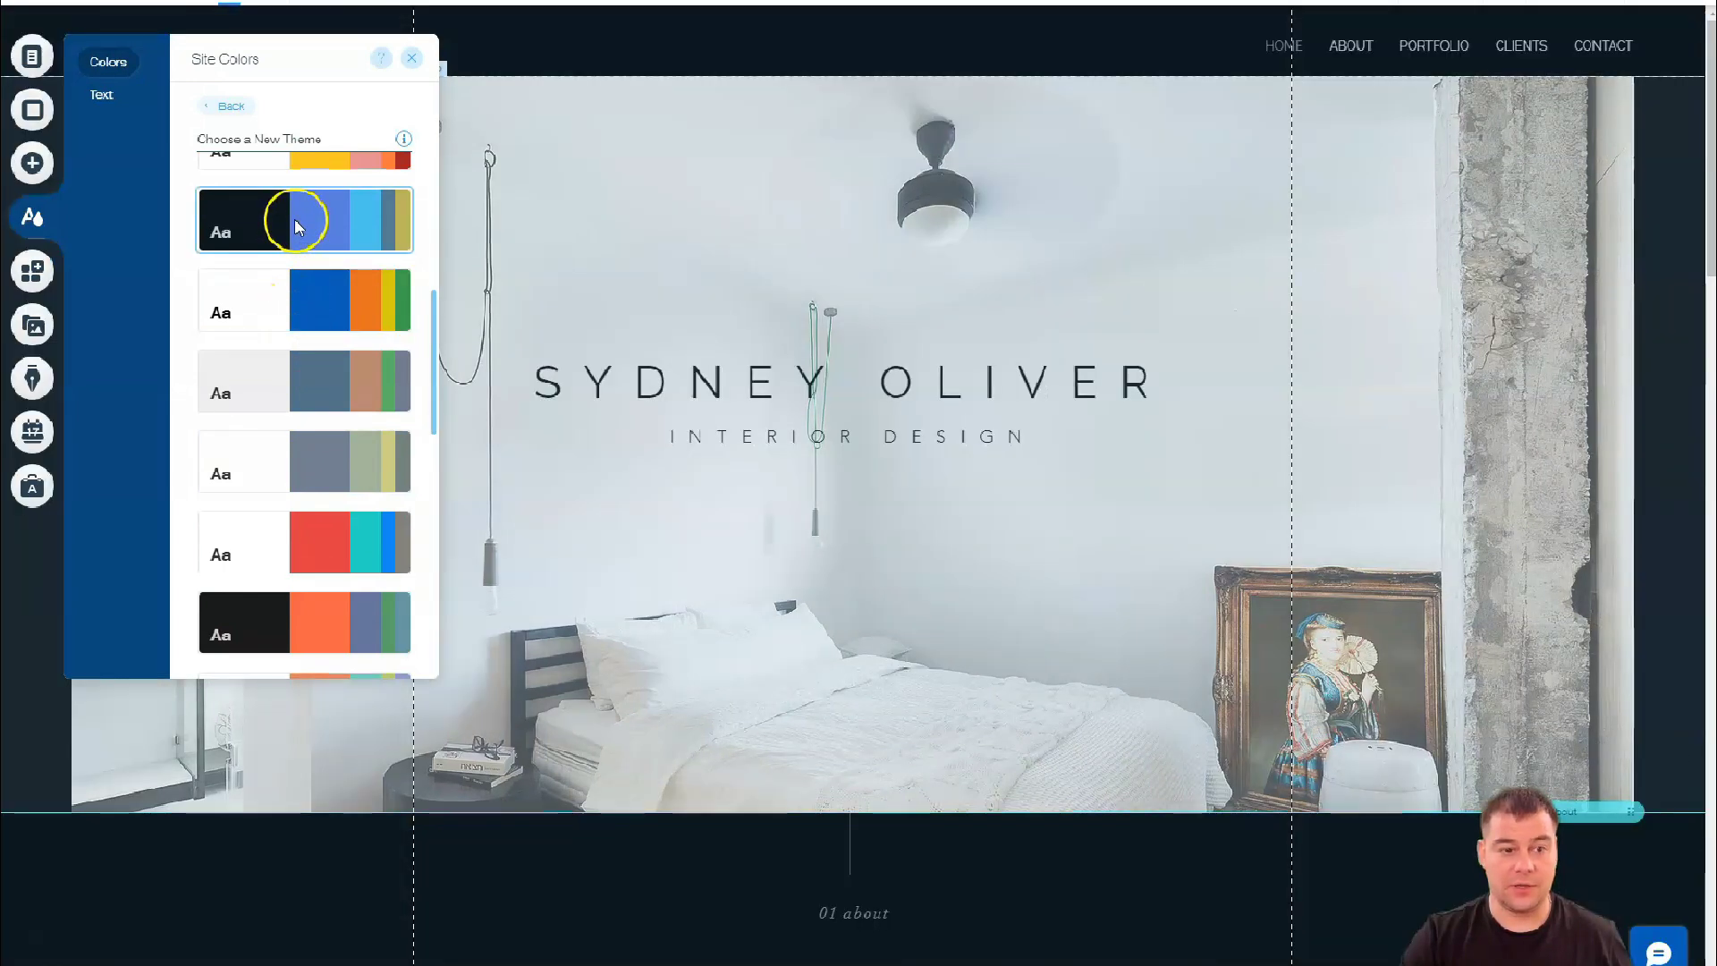
left_click(412, 59)
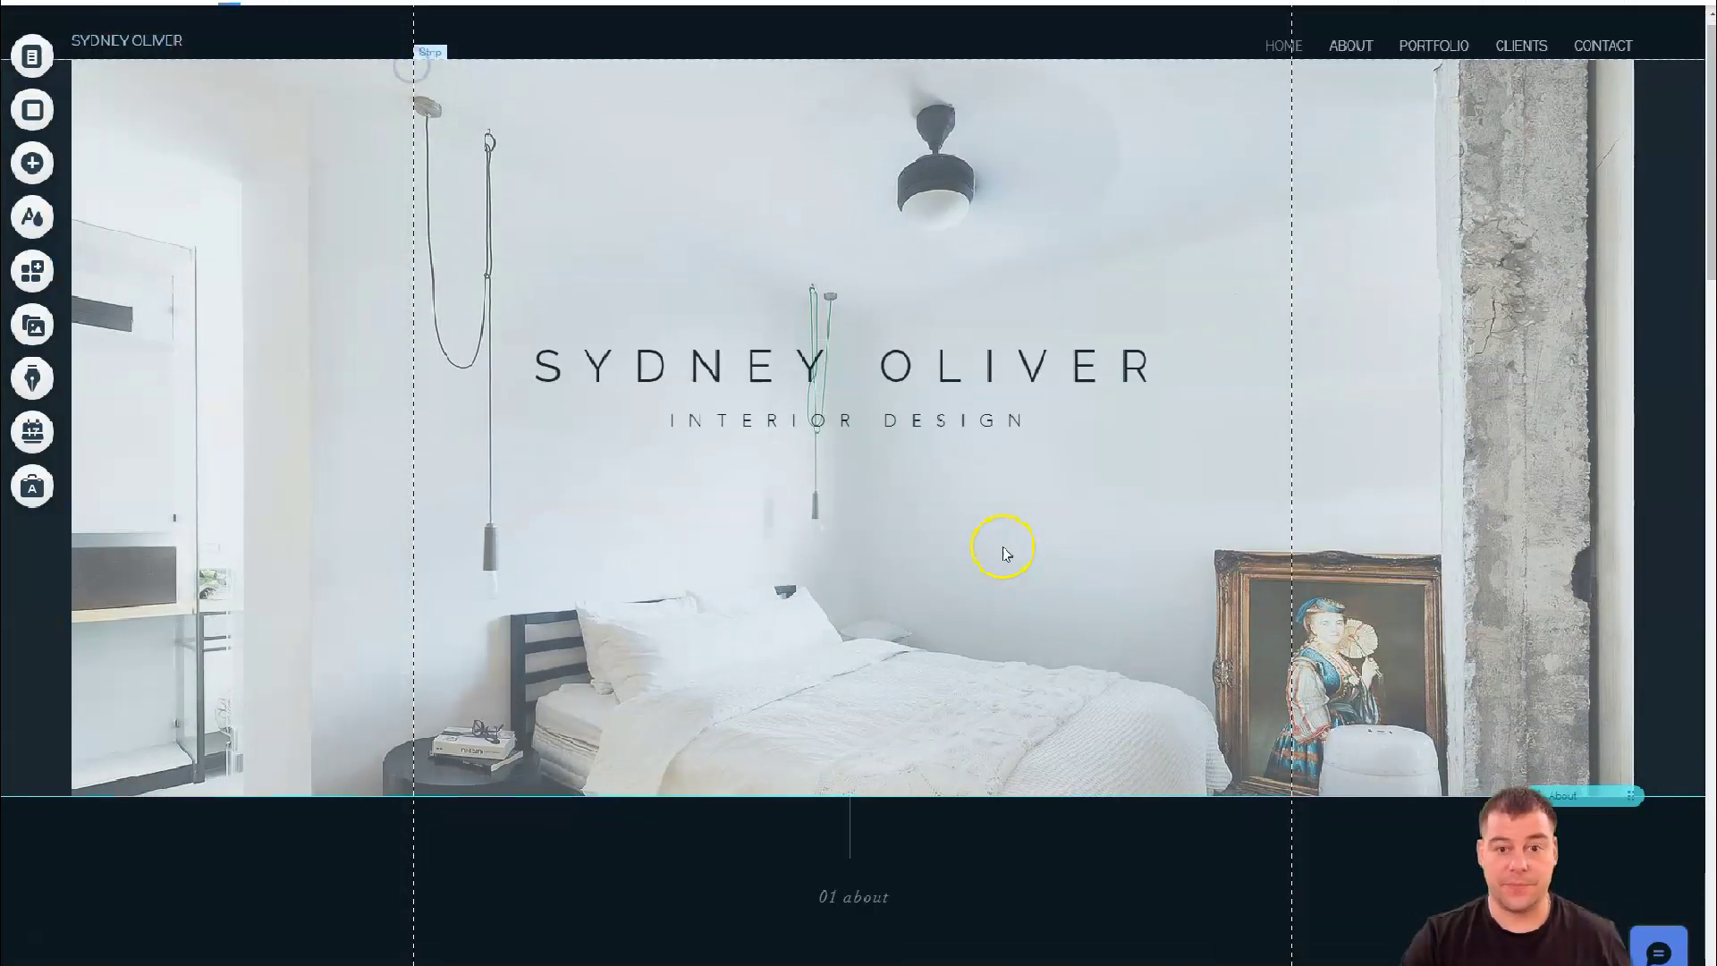
scroll(1003, 545, "down", 10)
scroll(979, 532, "down", 5)
scroll(979, 533, "down", 3)
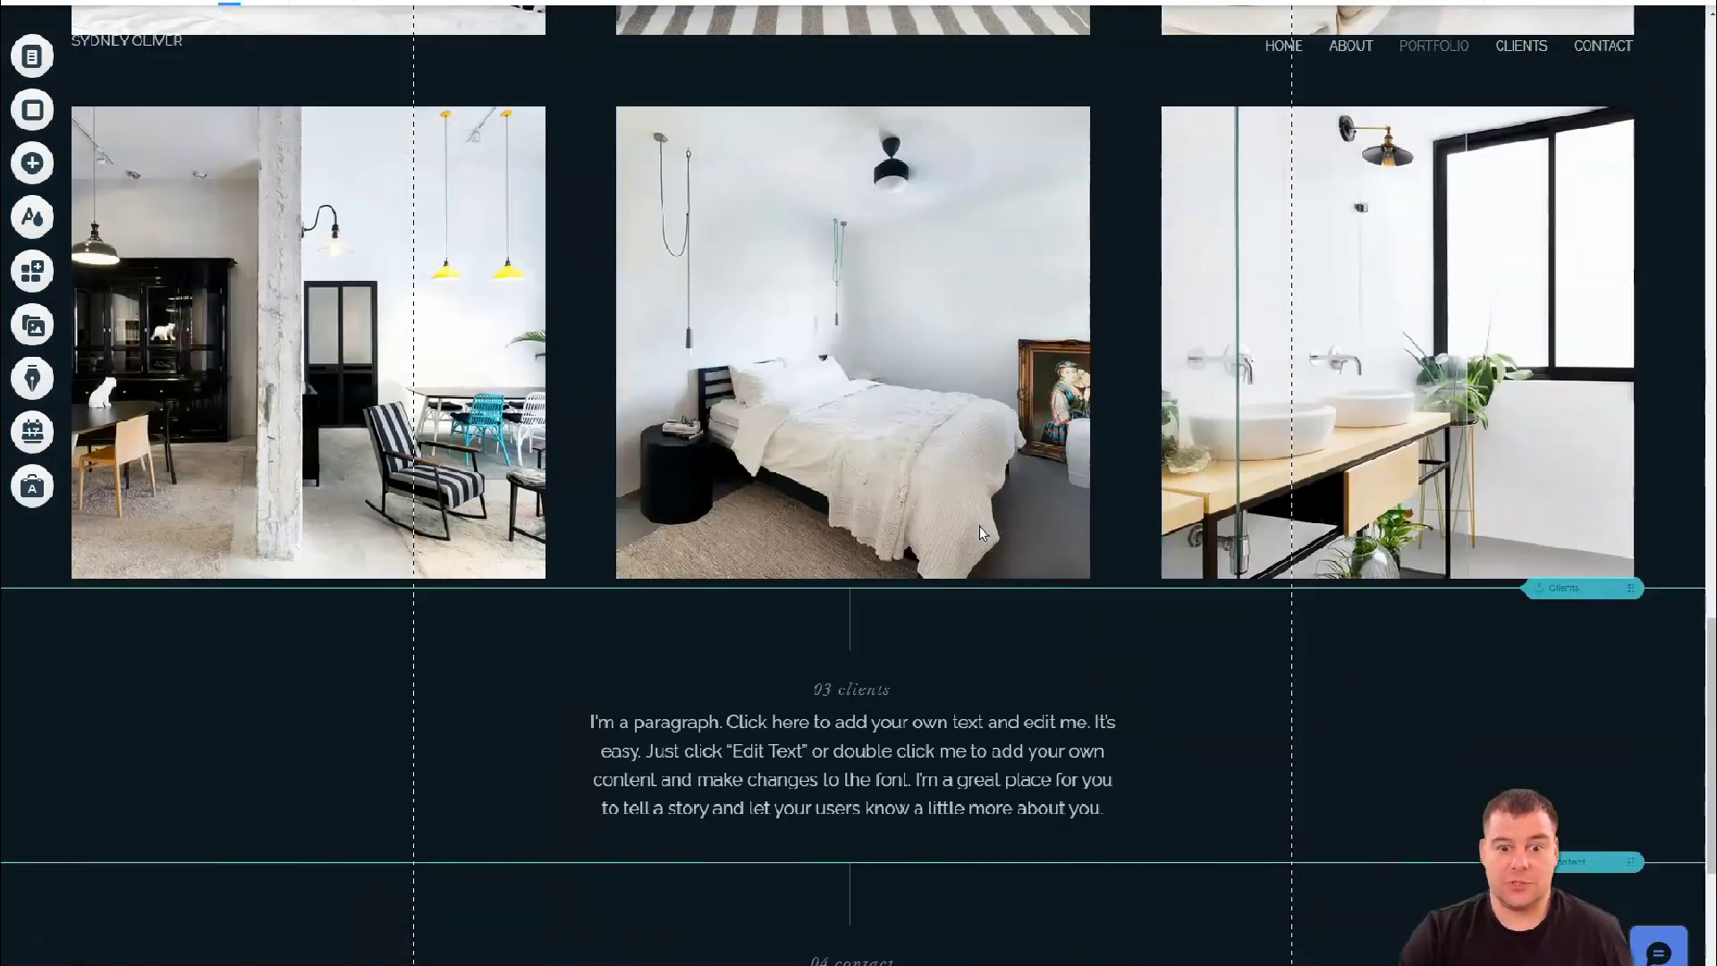
scroll(980, 532, "down", 3)
scroll(979, 532, "up", 2)
scroll(979, 532, "up", 5)
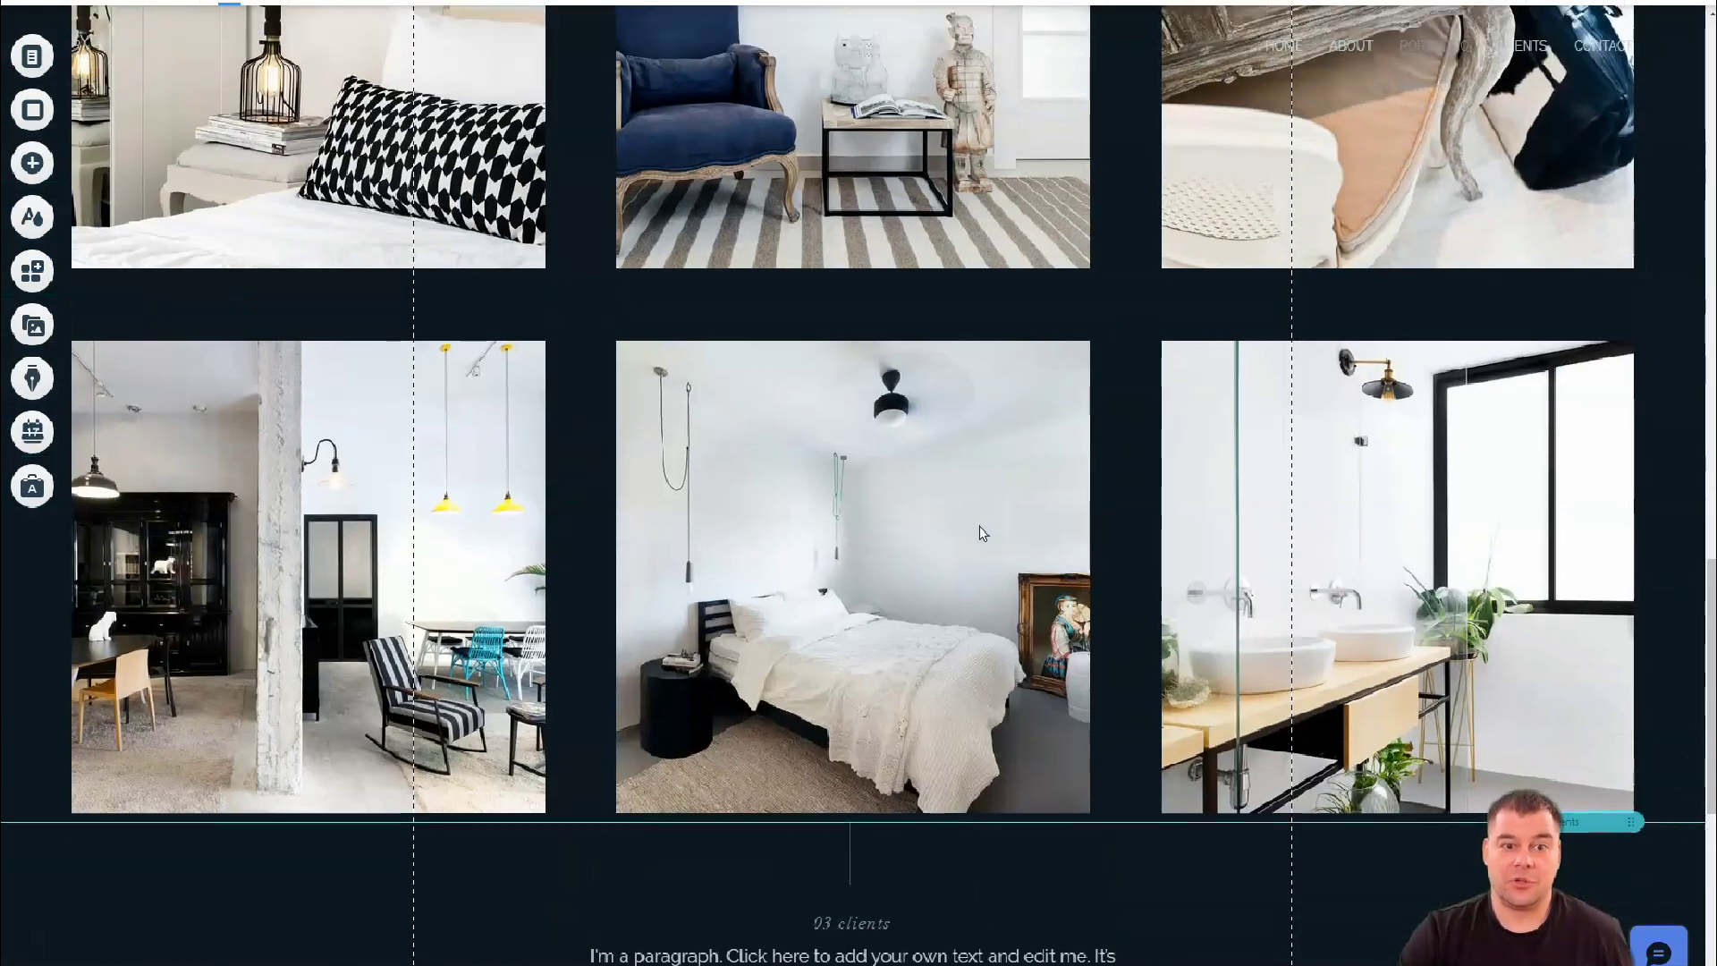
scroll(979, 533, "up", 5)
scroll(978, 533, "up", 5)
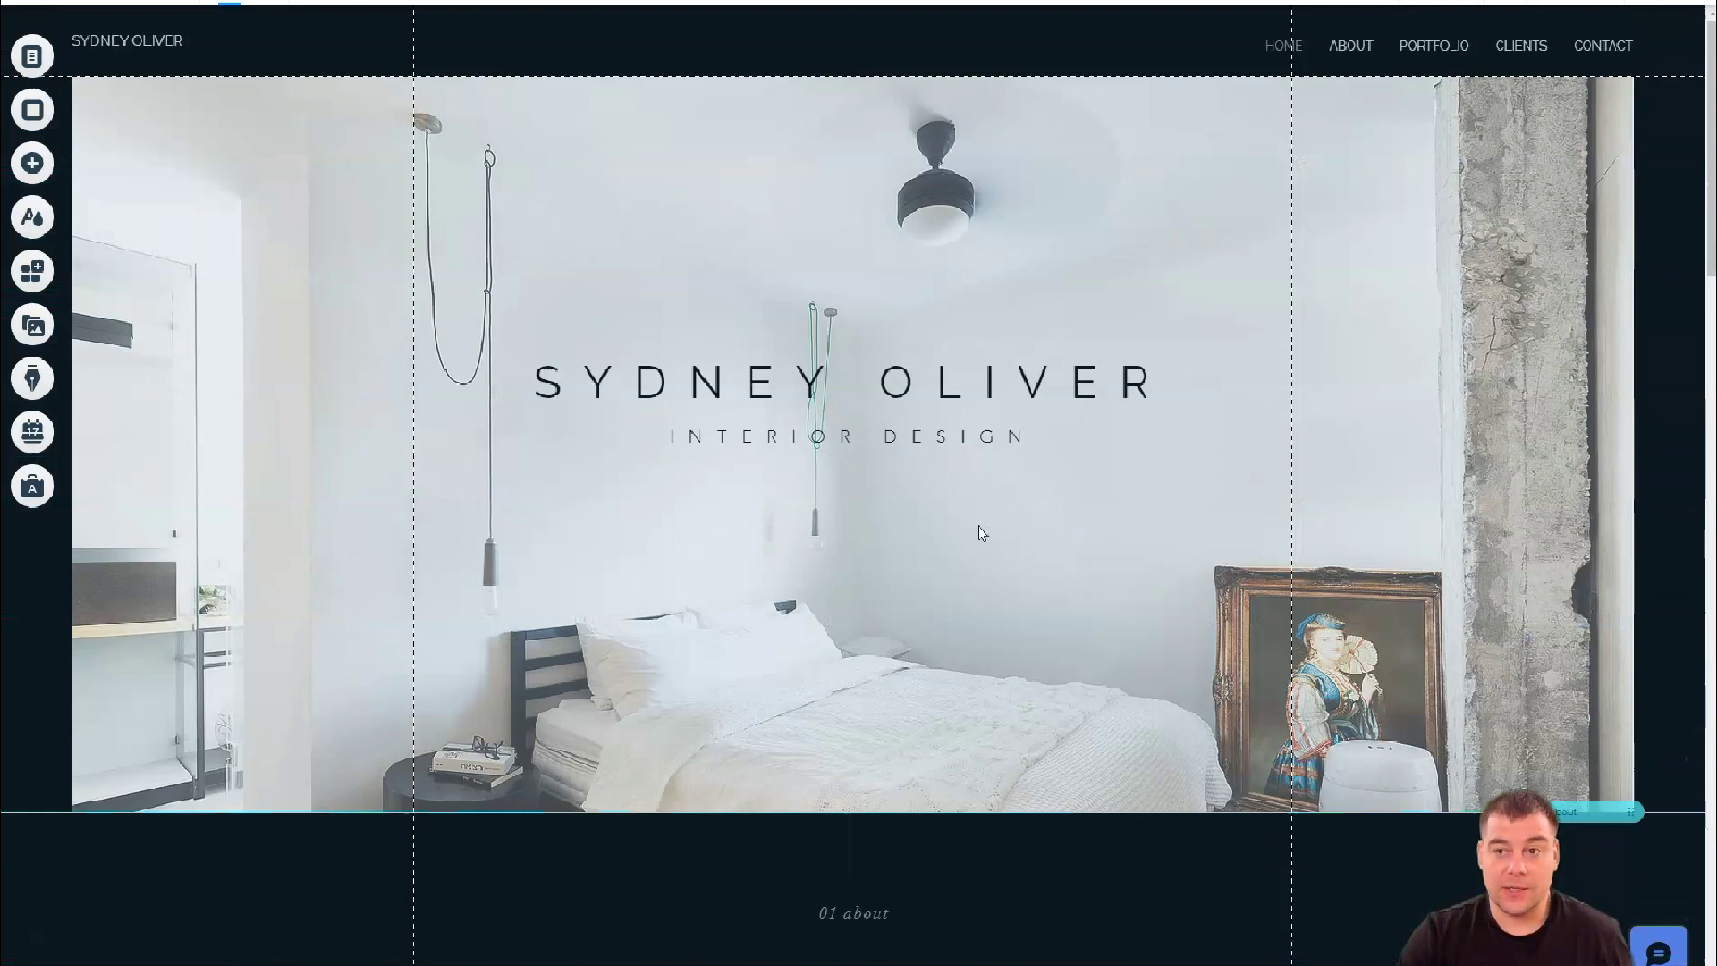
left_click(974, 540)
scroll(941, 673, "down", 3)
scroll(804, 538, "up", 3)
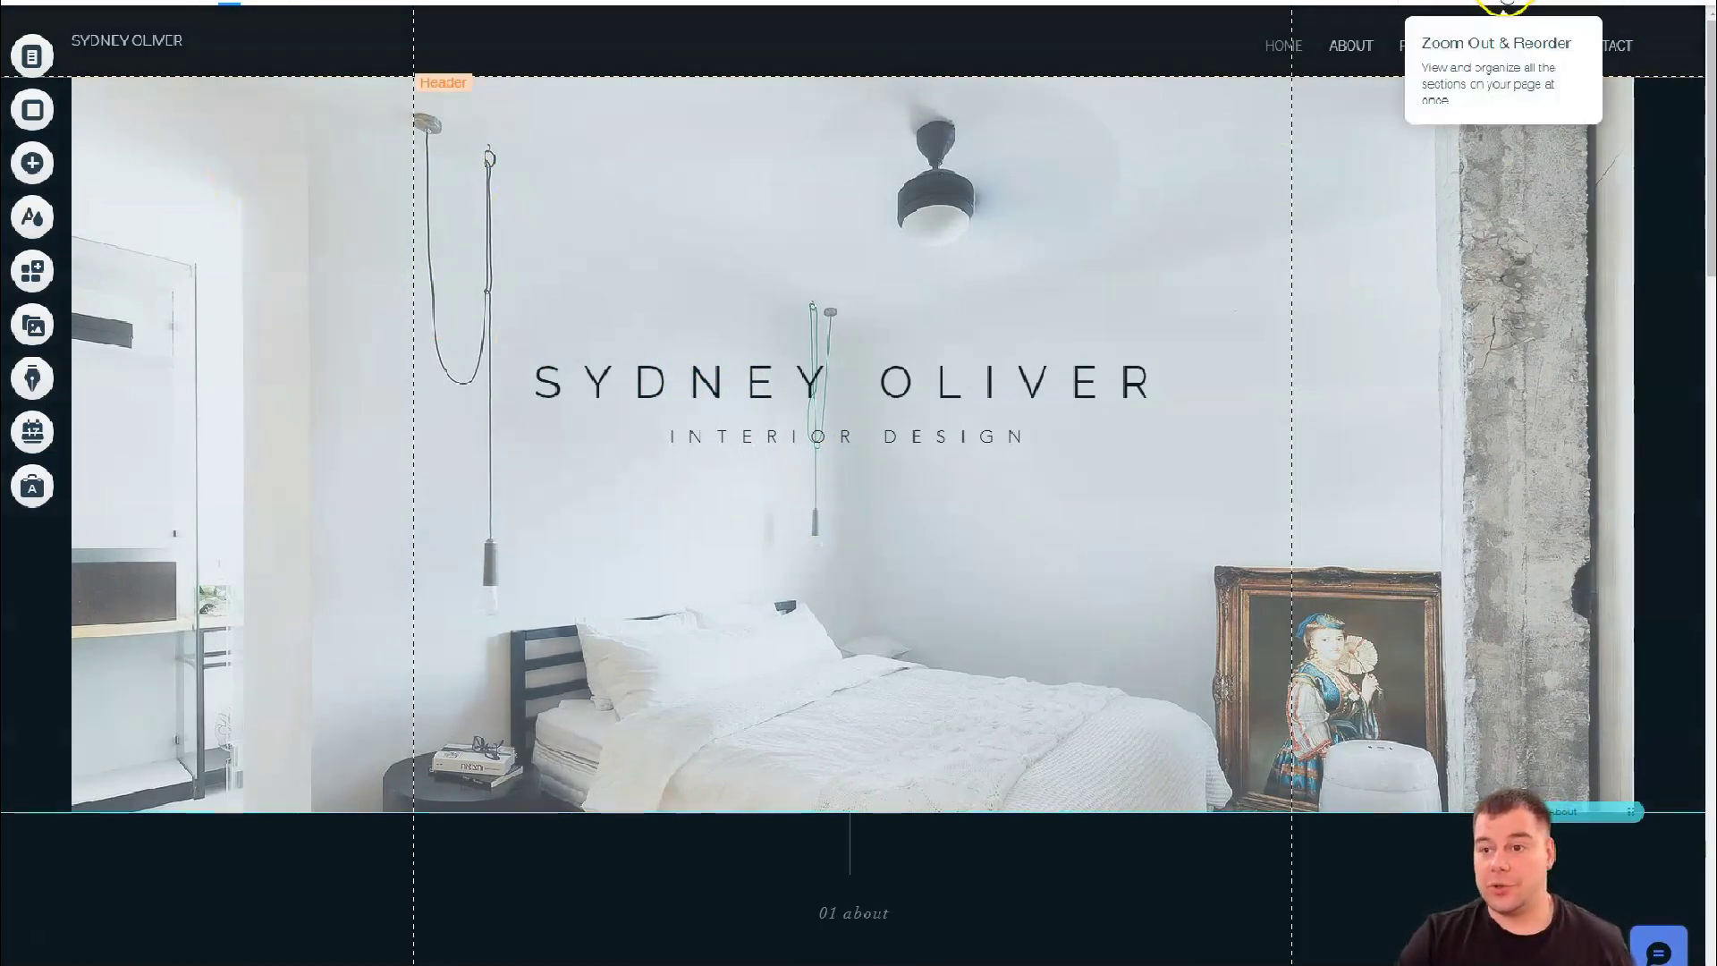
- In the zoomed-out view, delete the clients paragraph section and its leftover gaps
left_click(1505, 4)
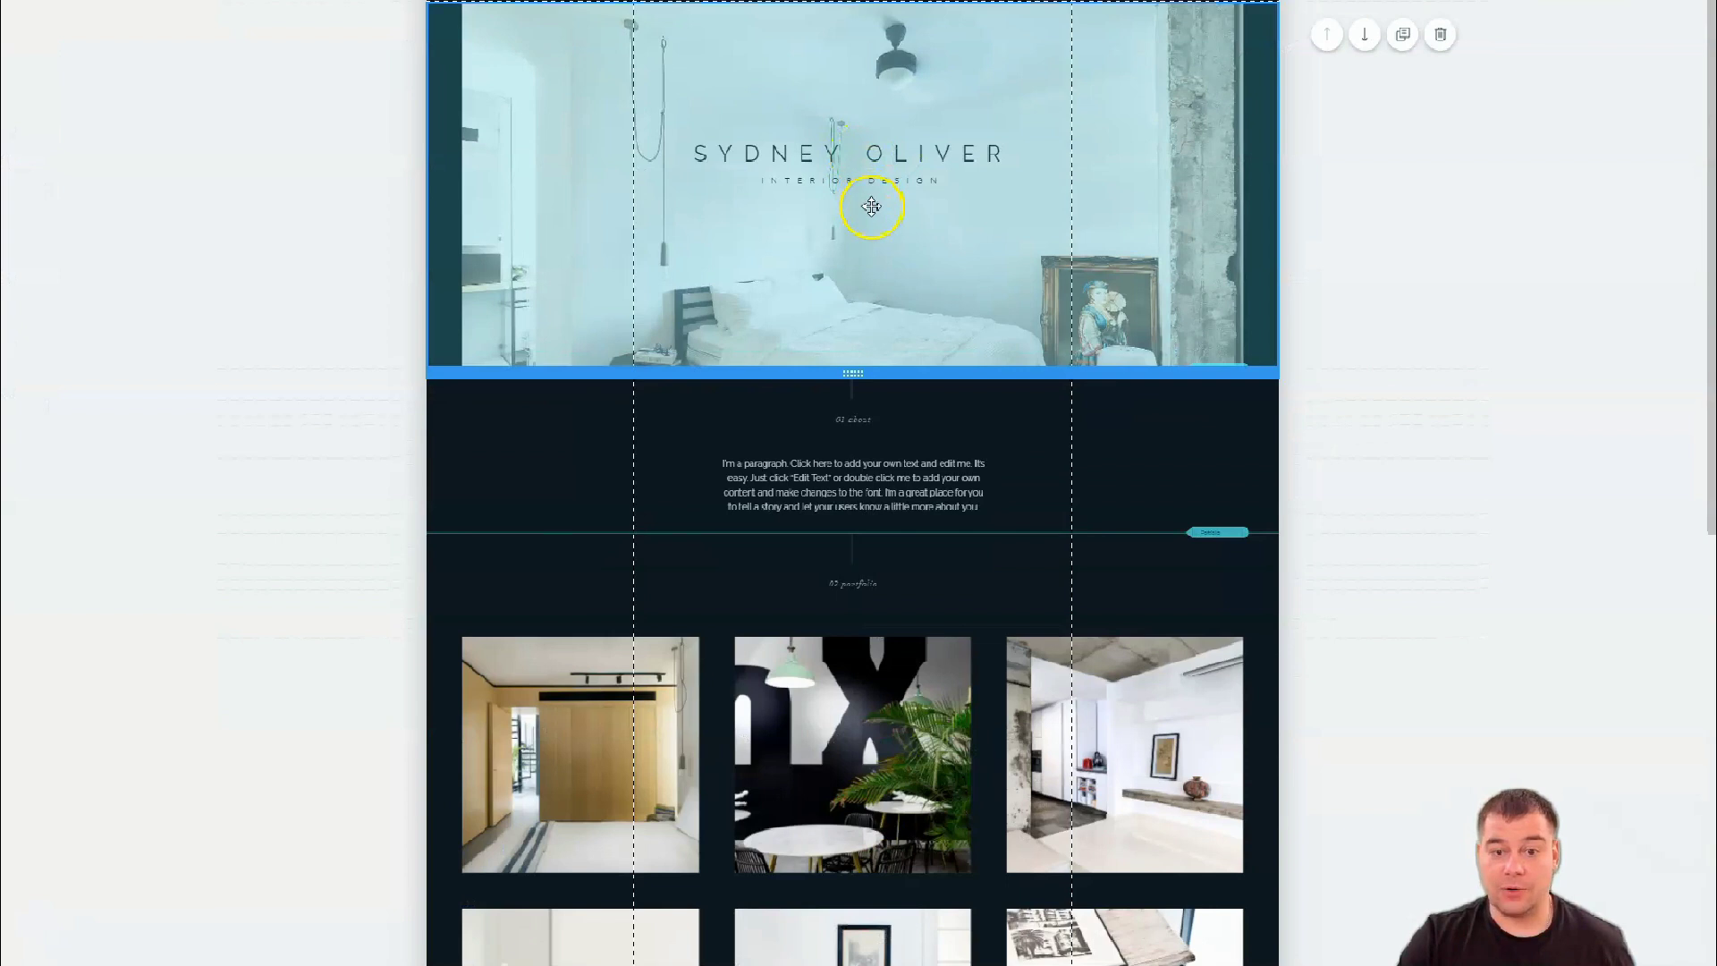
mouse_move(944, 460)
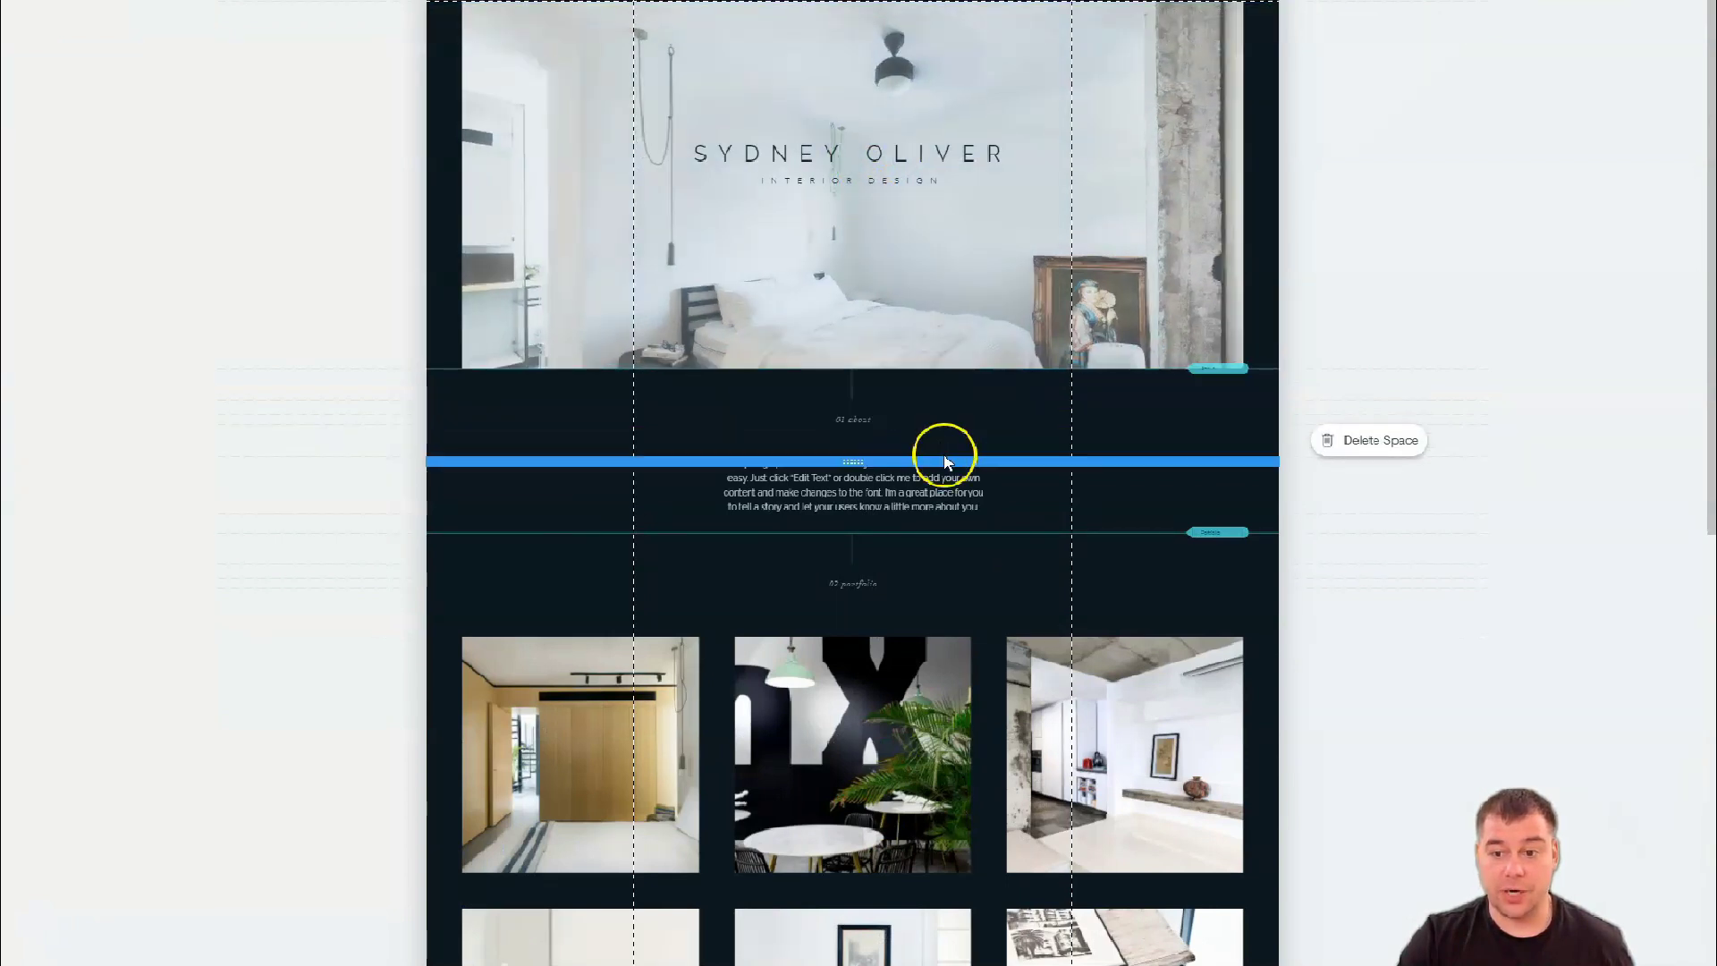
scroll(940, 536, "down", 2)
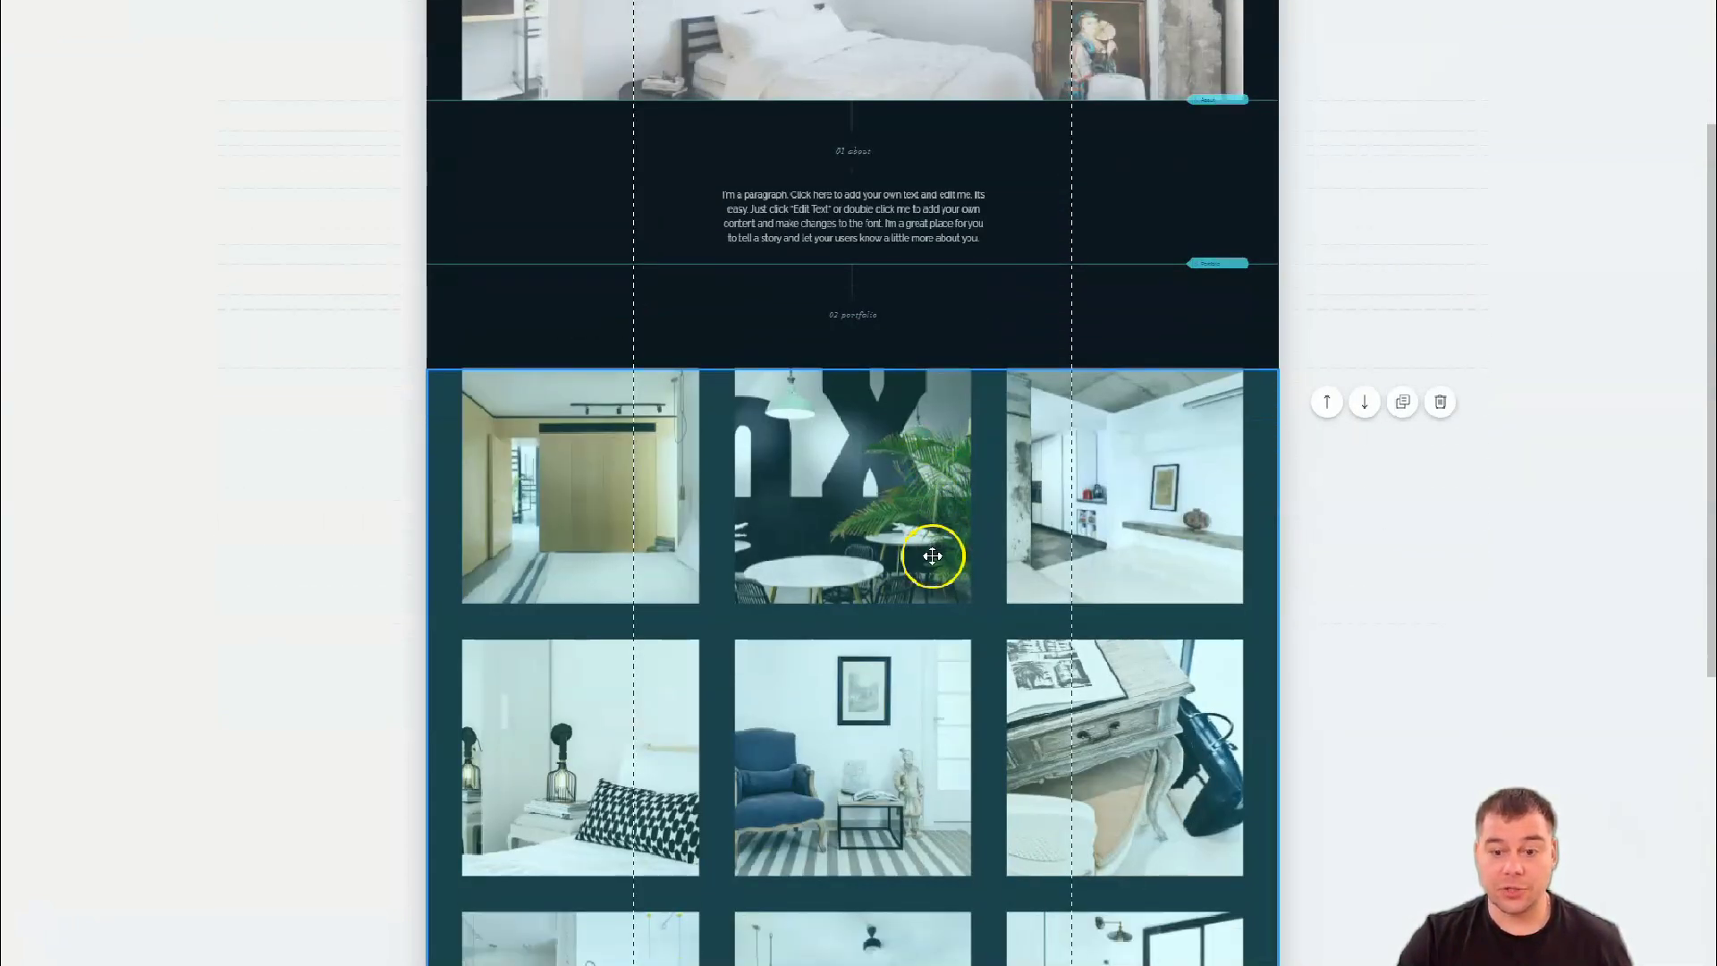
scroll(932, 555, "down", 3)
scroll(925, 487, "down", 1)
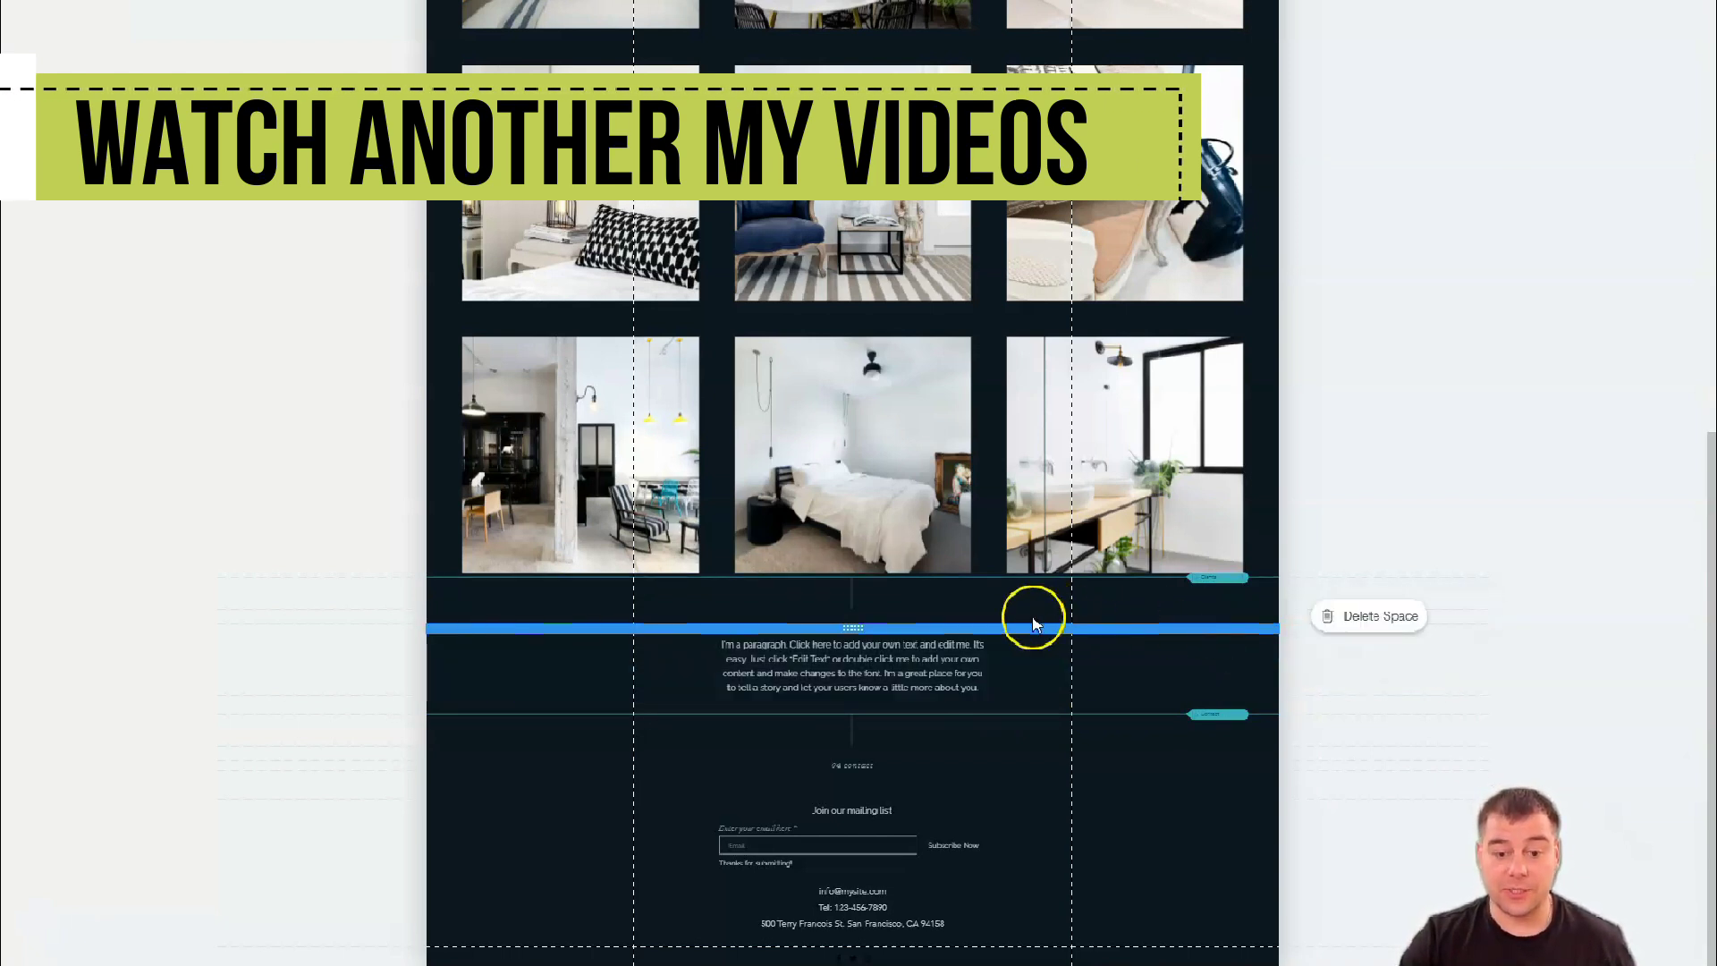
left_click(1399, 667)
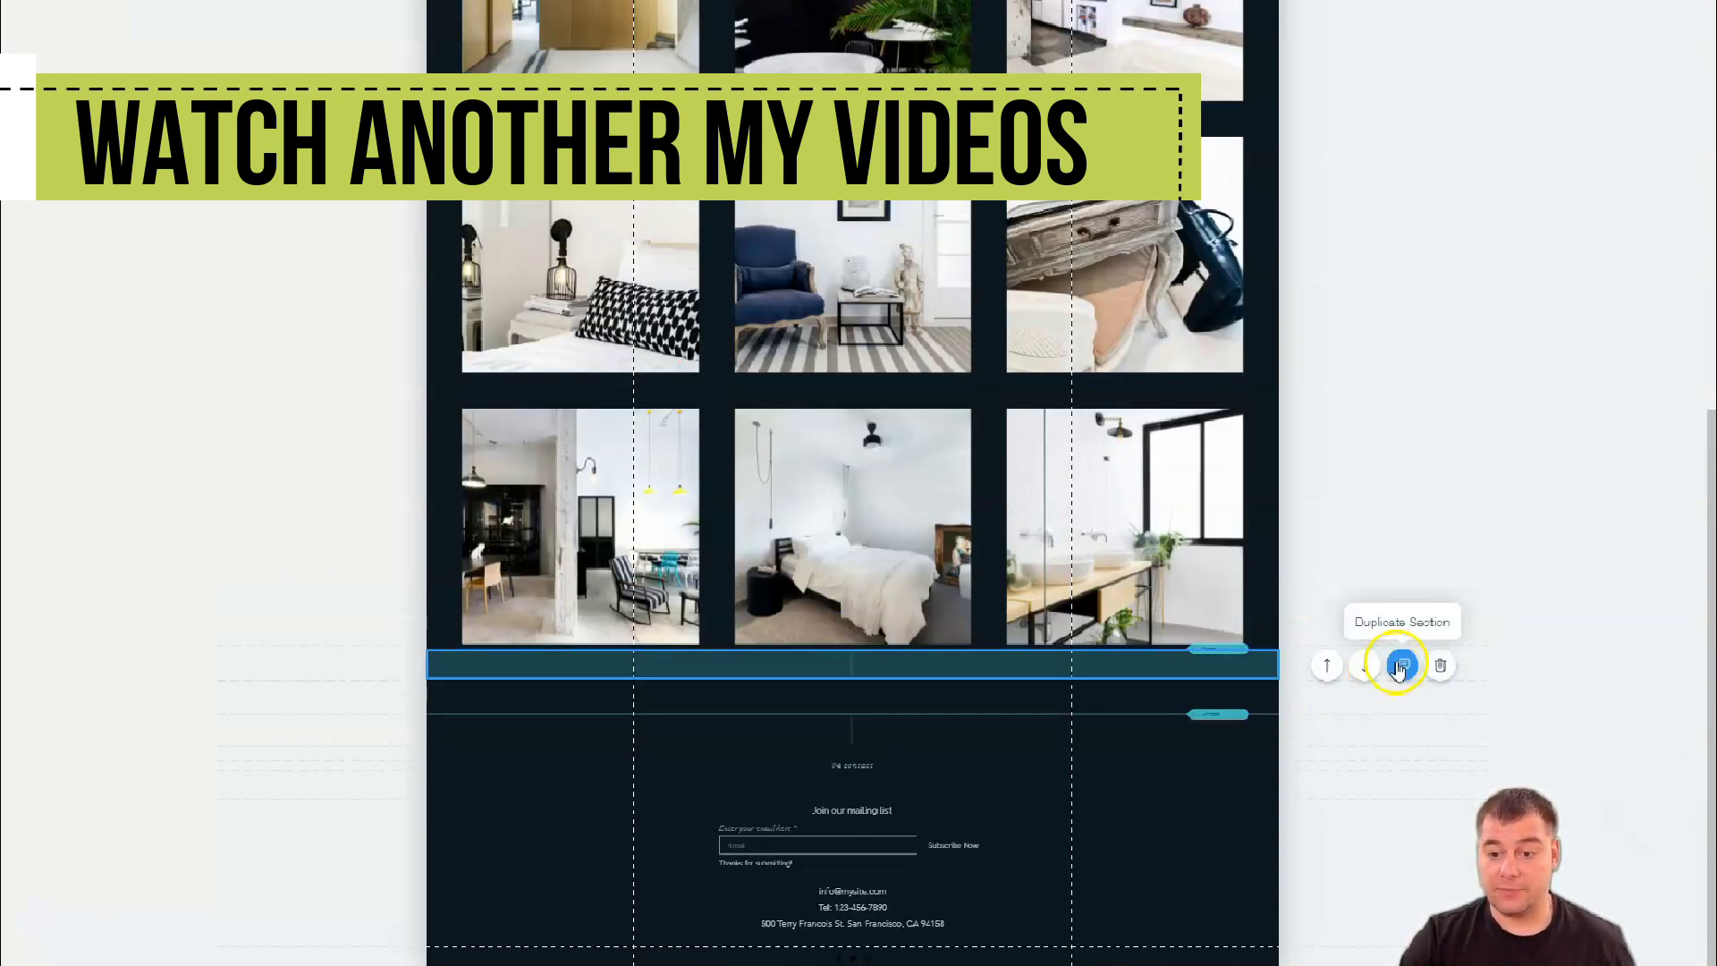
left_click(1438, 666)
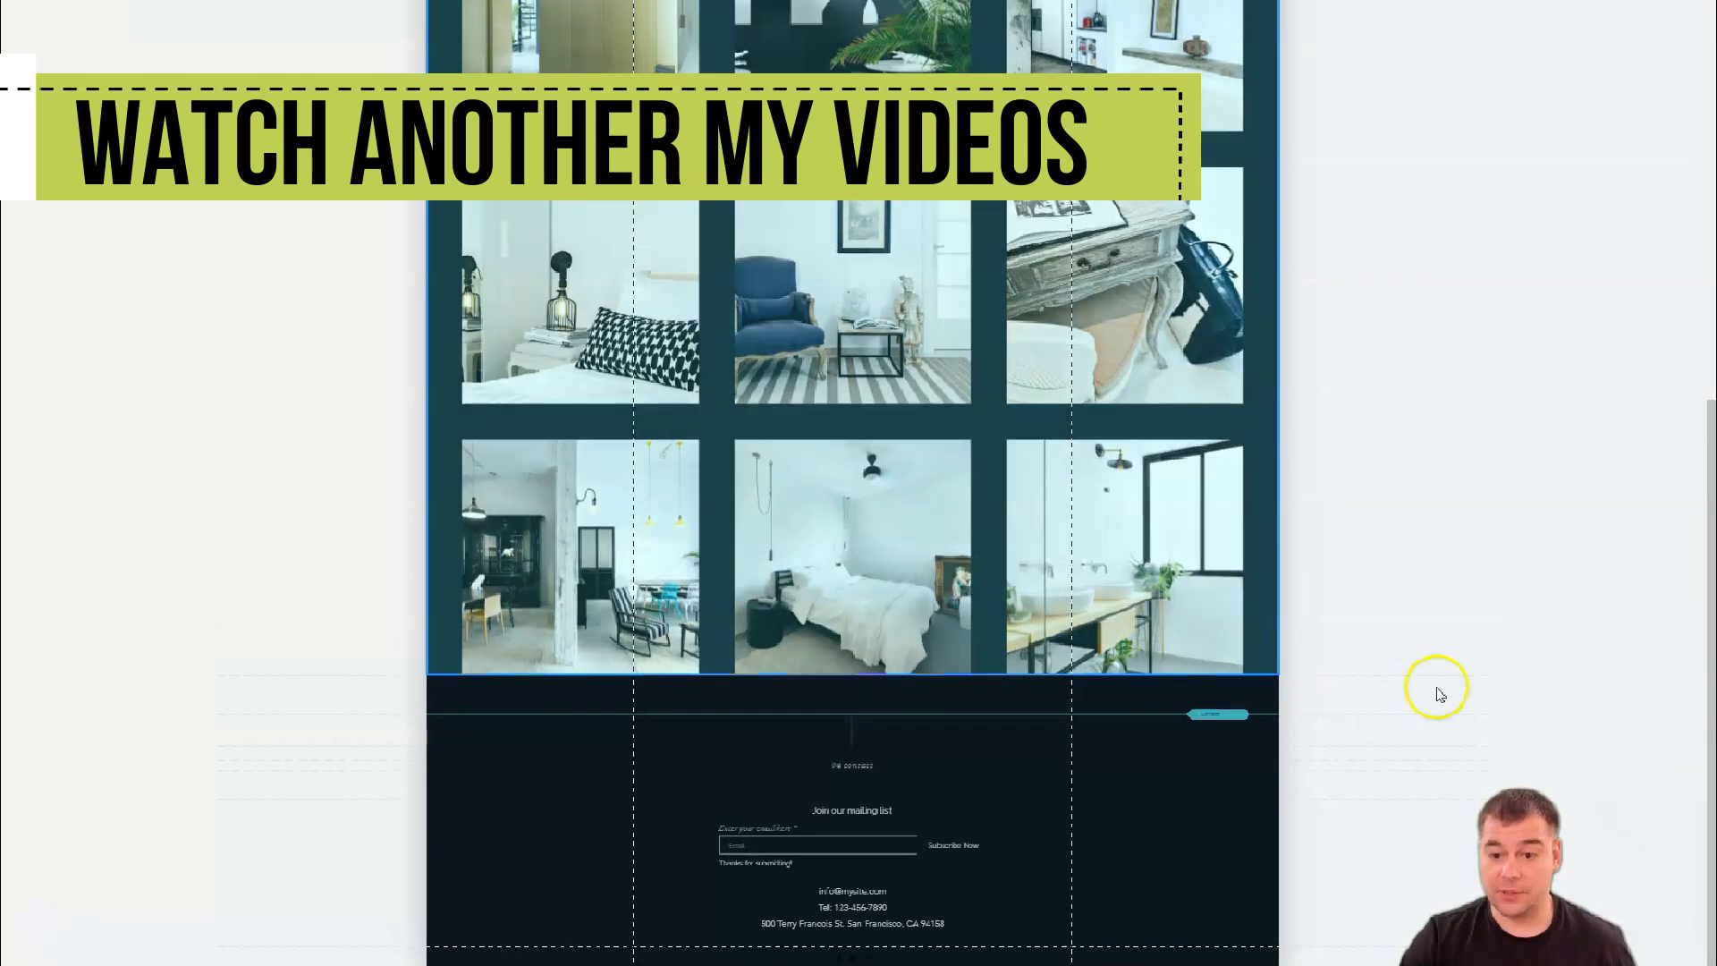
left_click(1440, 728)
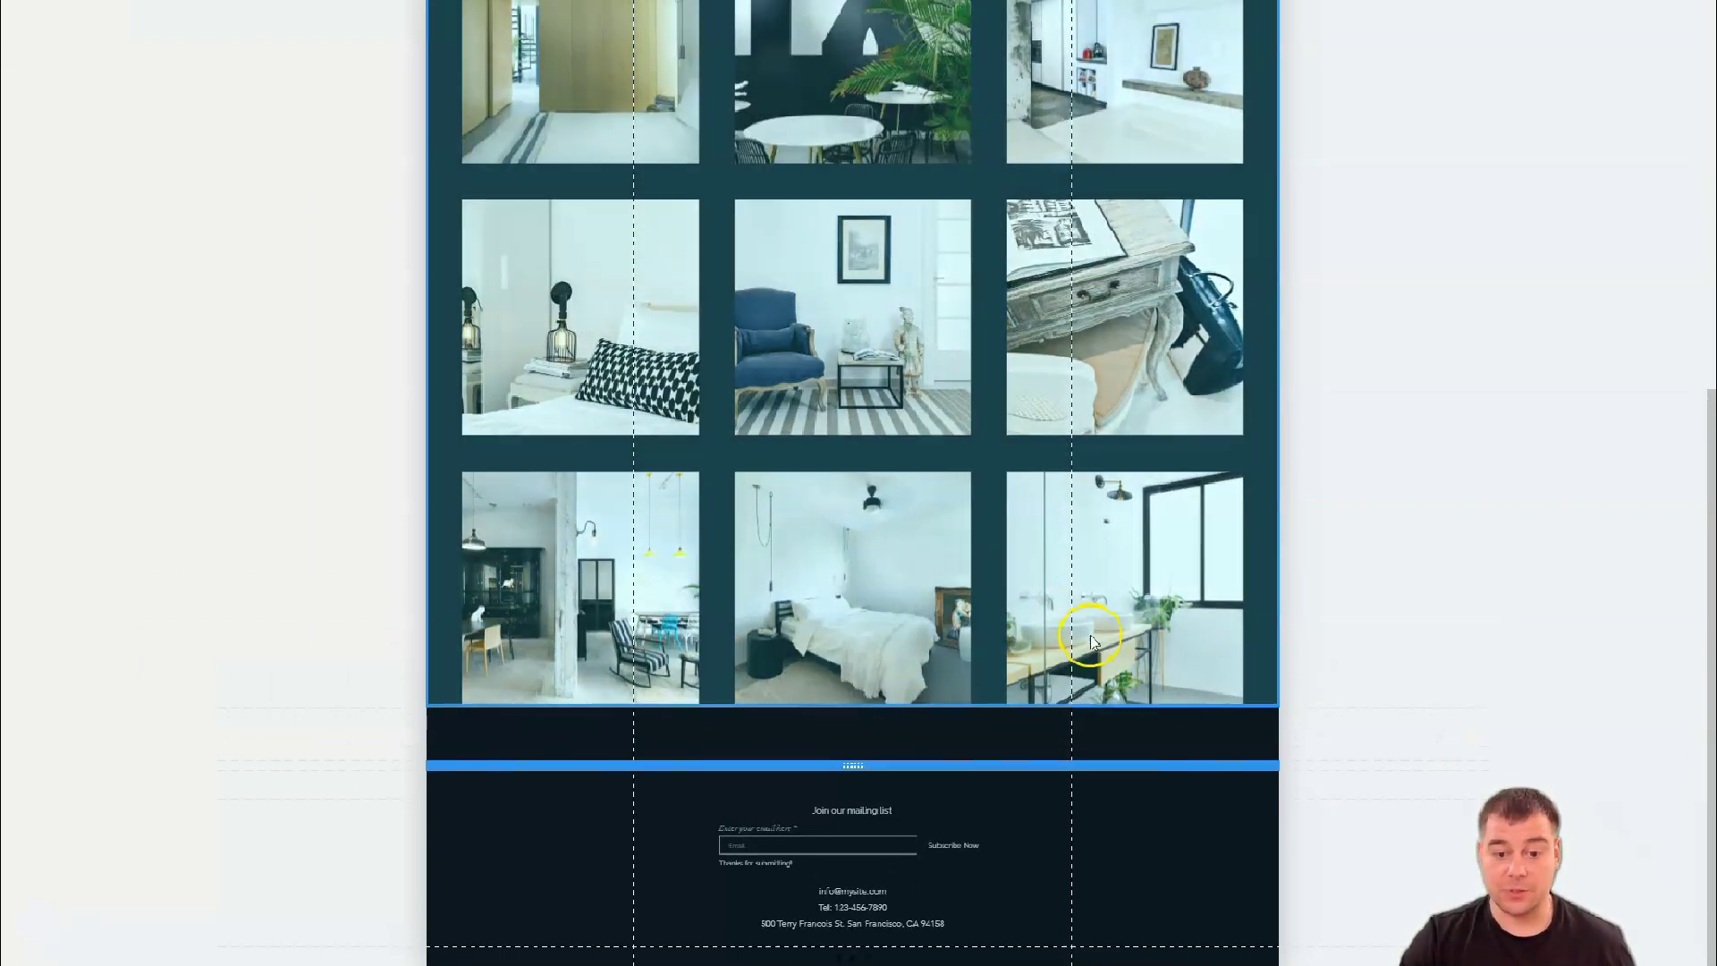
scroll(988, 563, "up", 4)
scroll(989, 549, "up", 1)
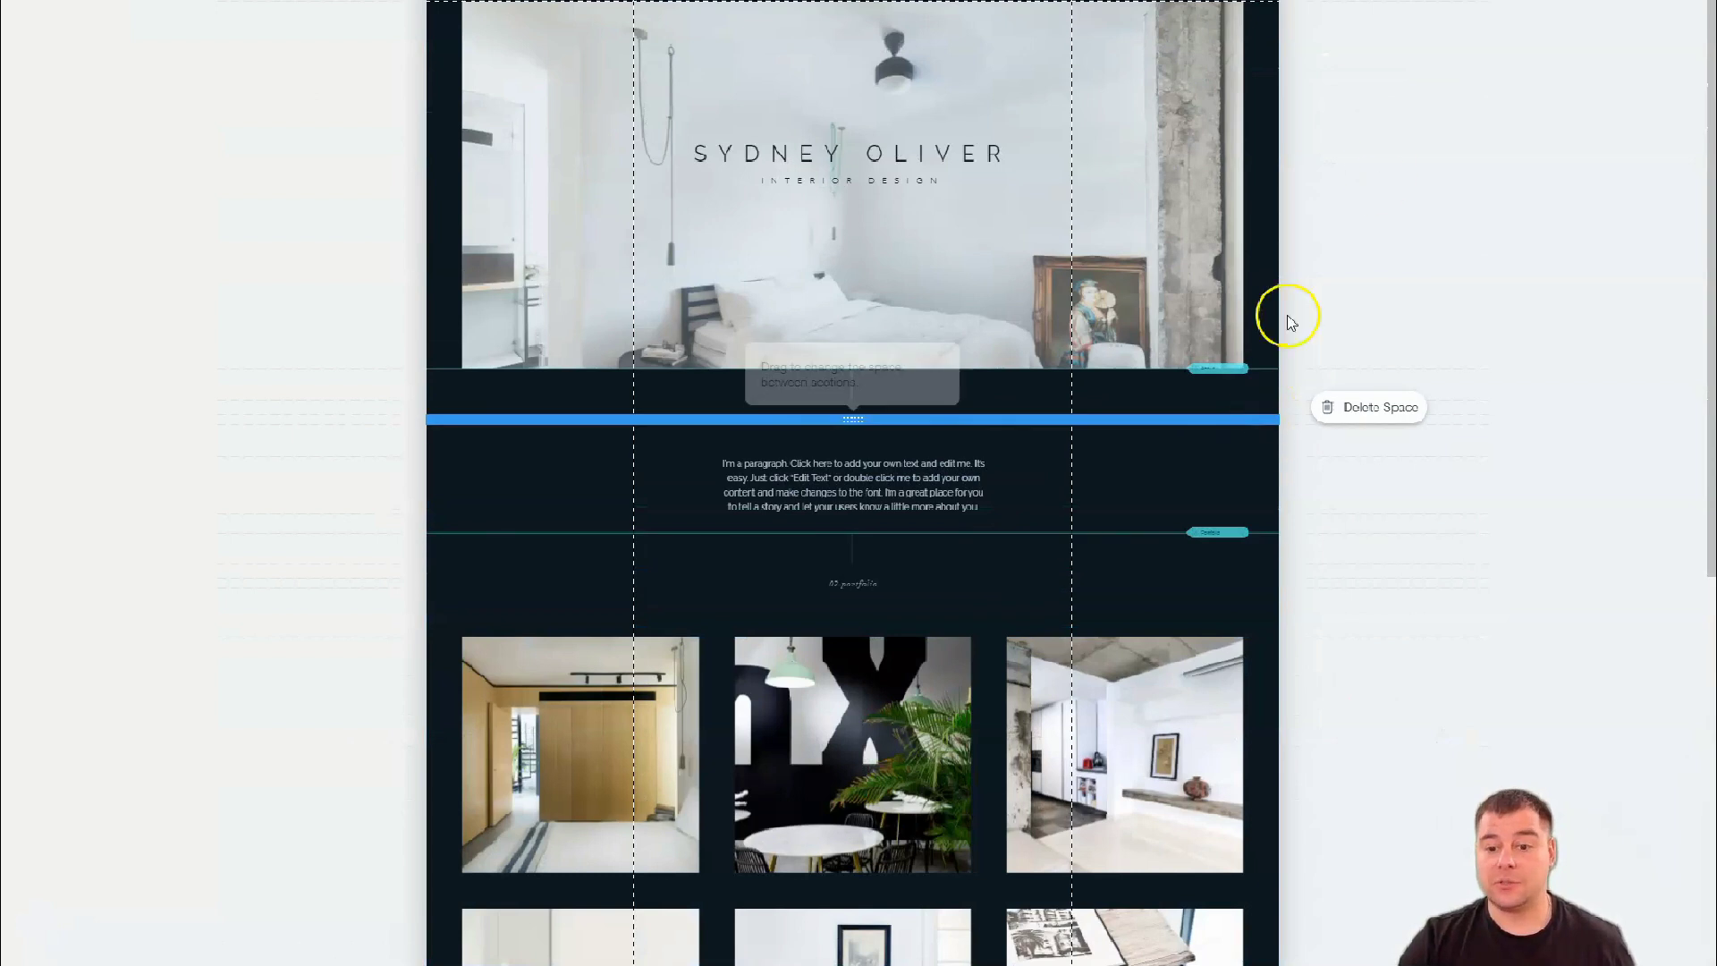
left_click(399, 138)
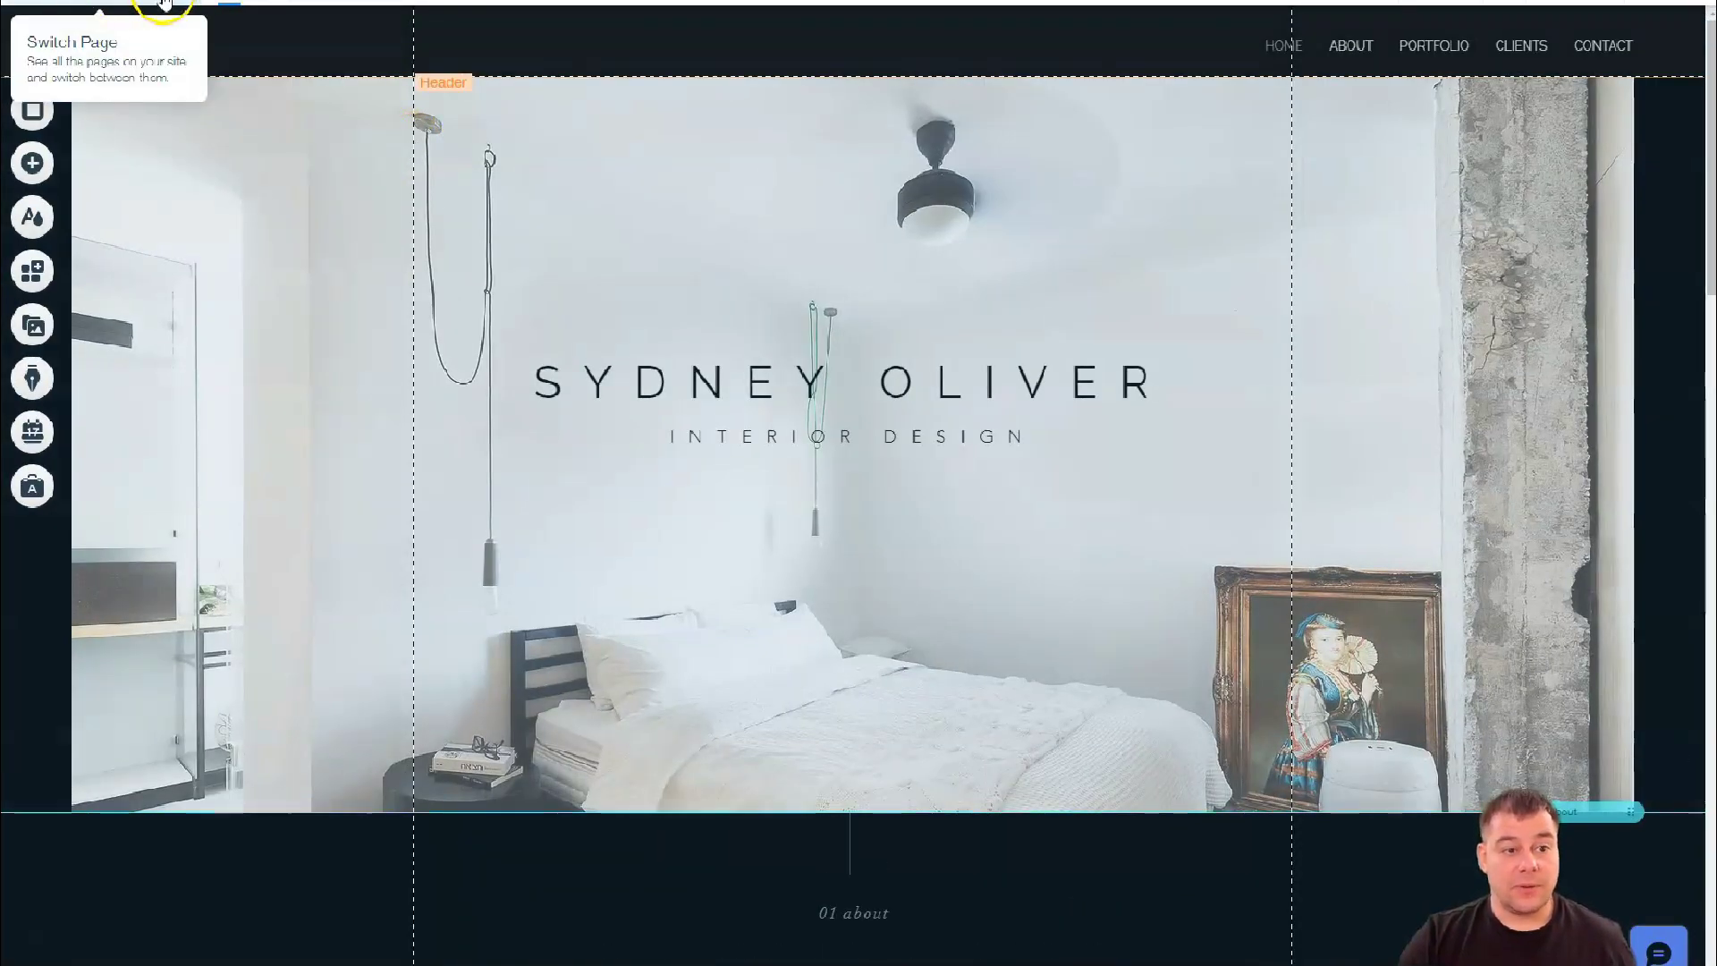
- Compare several theme swatches, then set the page background to slate grey #516371
left_click(29, 116)
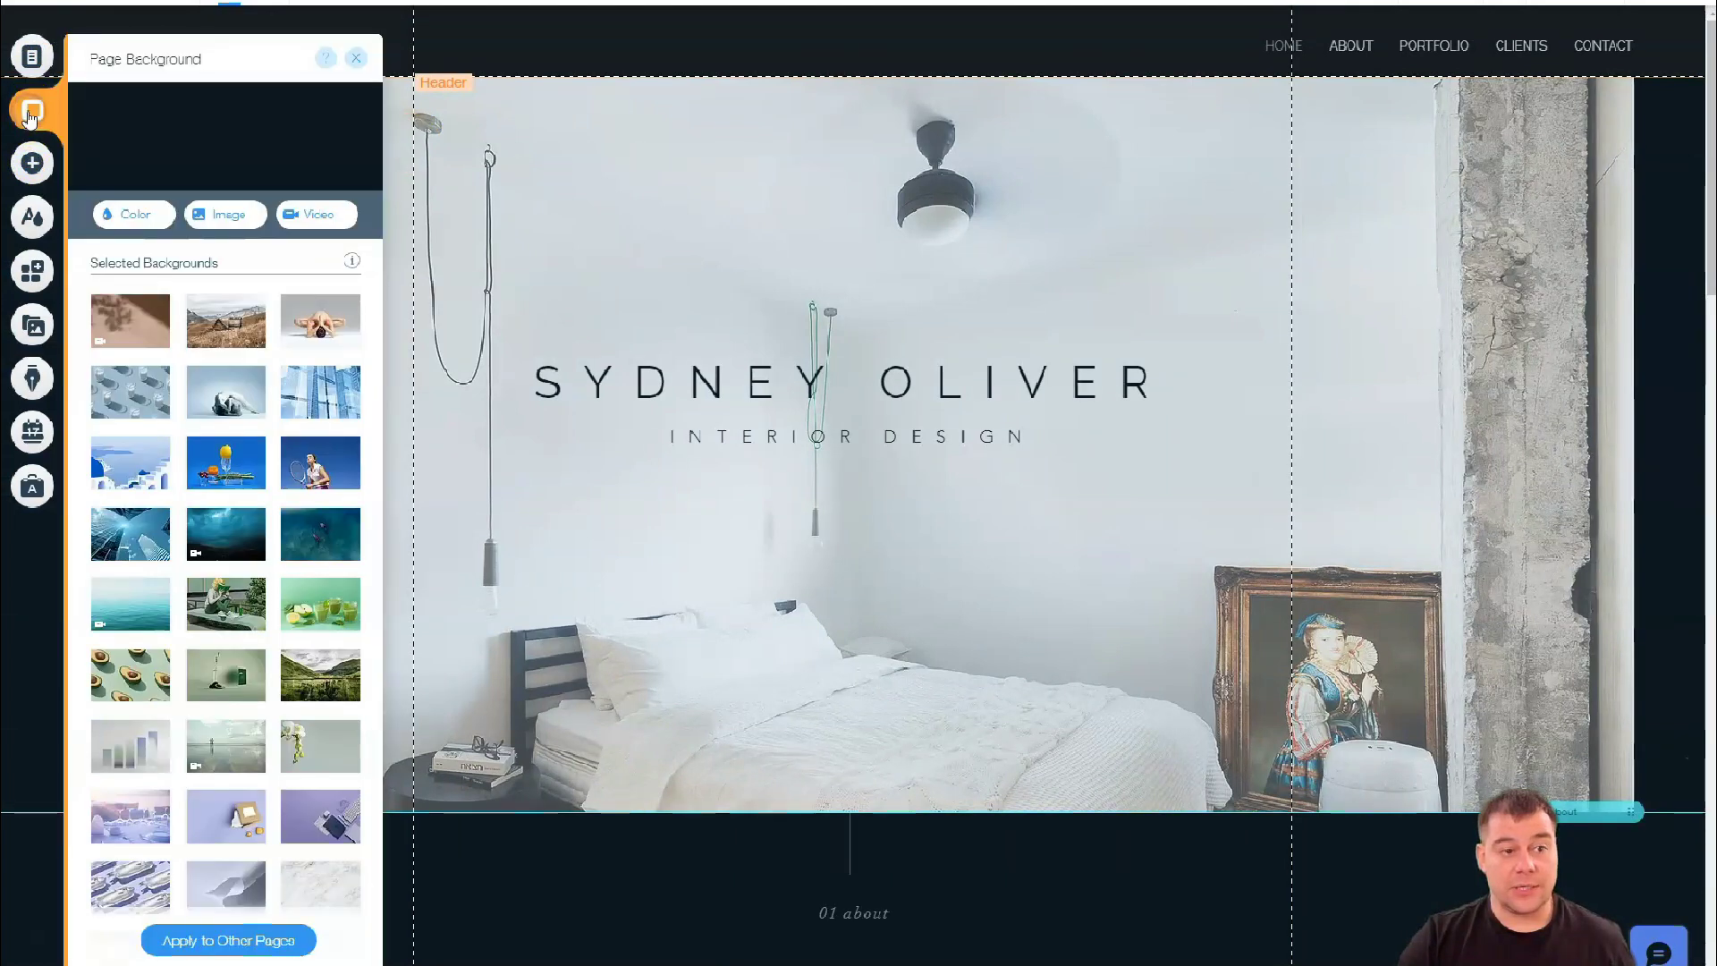
left_click(124, 217)
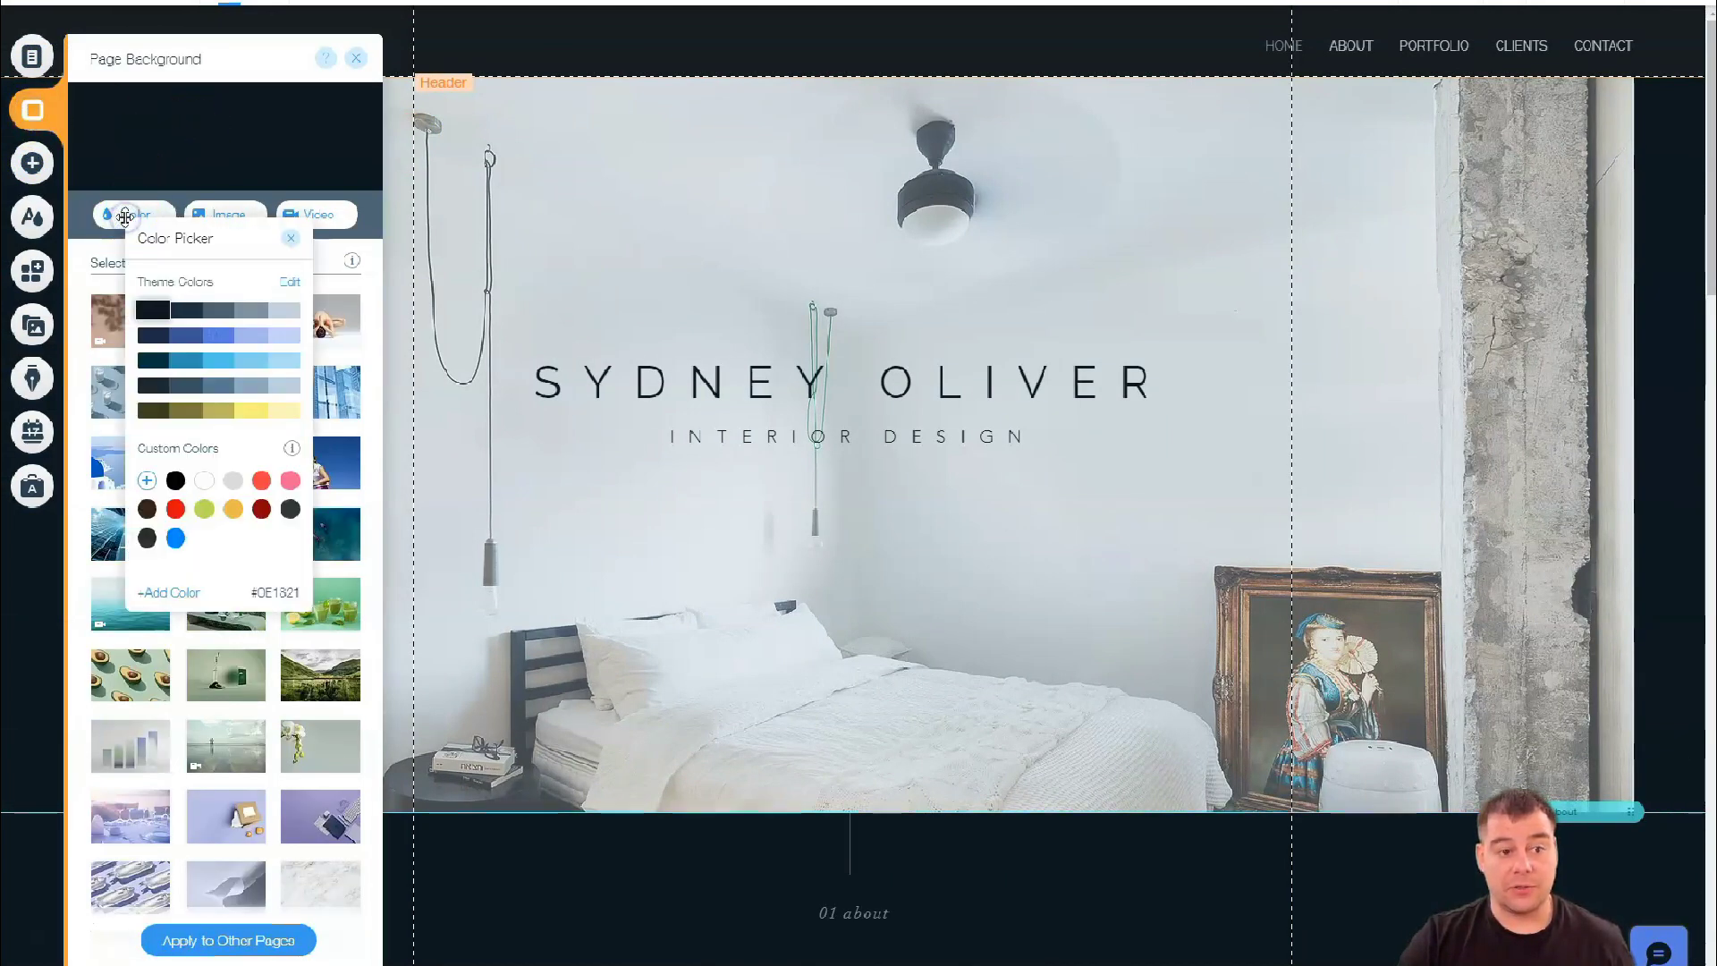
left_click(215, 316)
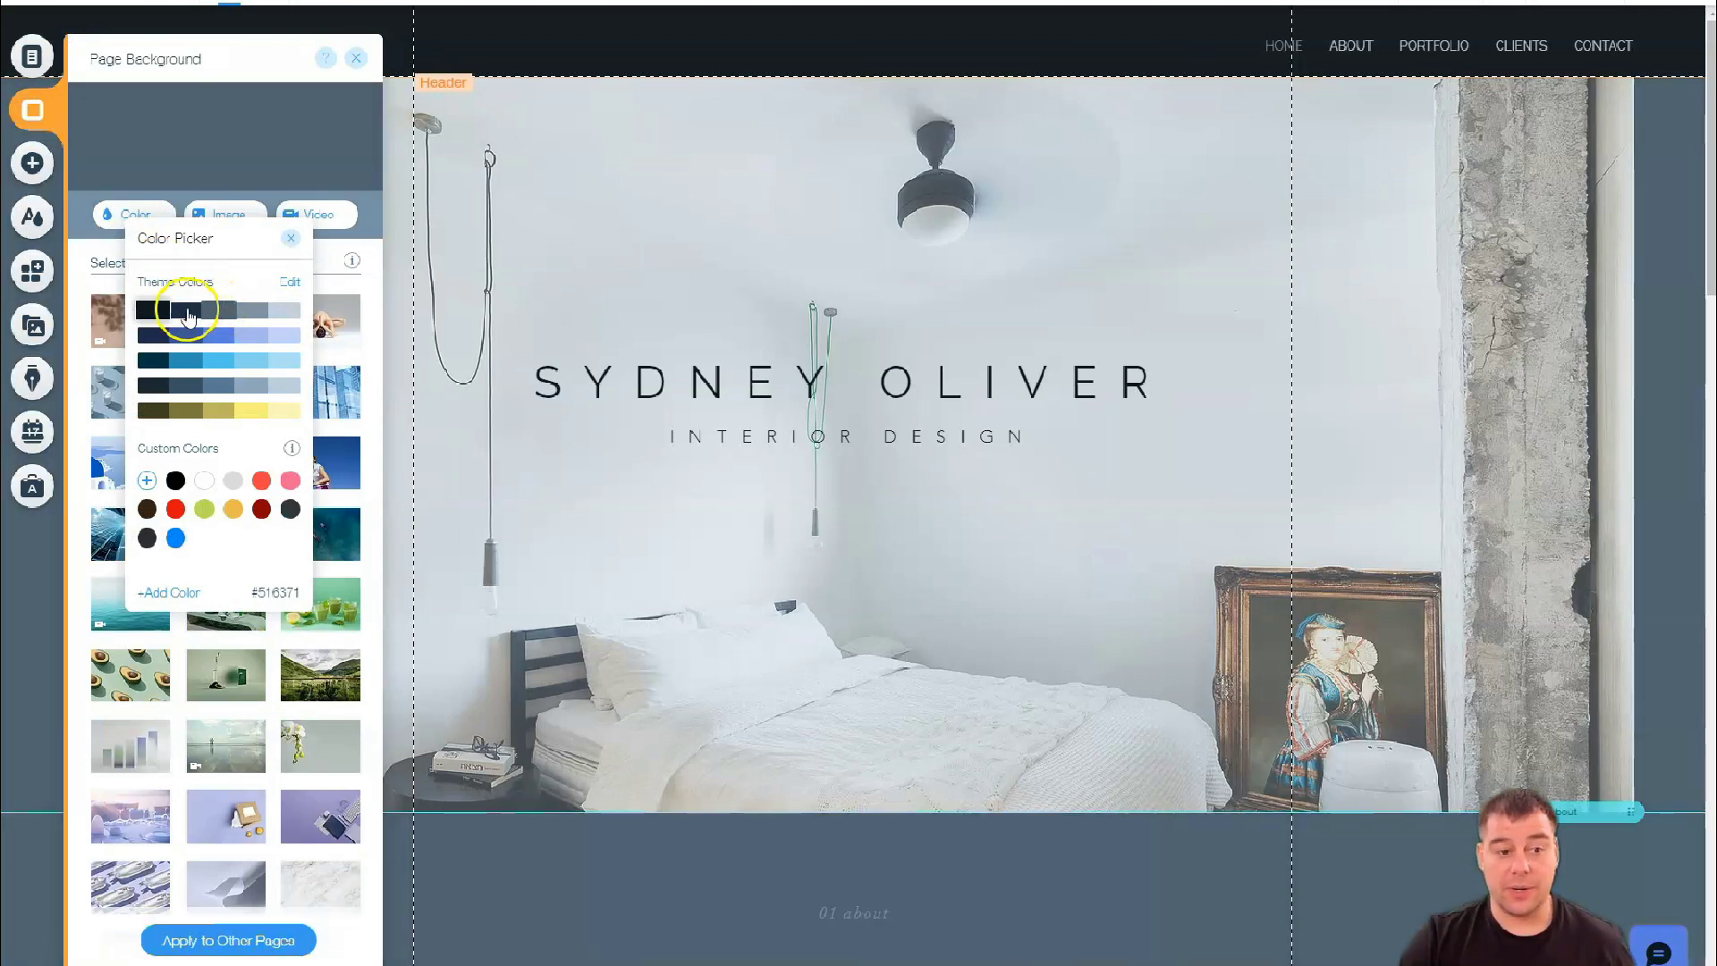
left_click(186, 314)
left_click(250, 316)
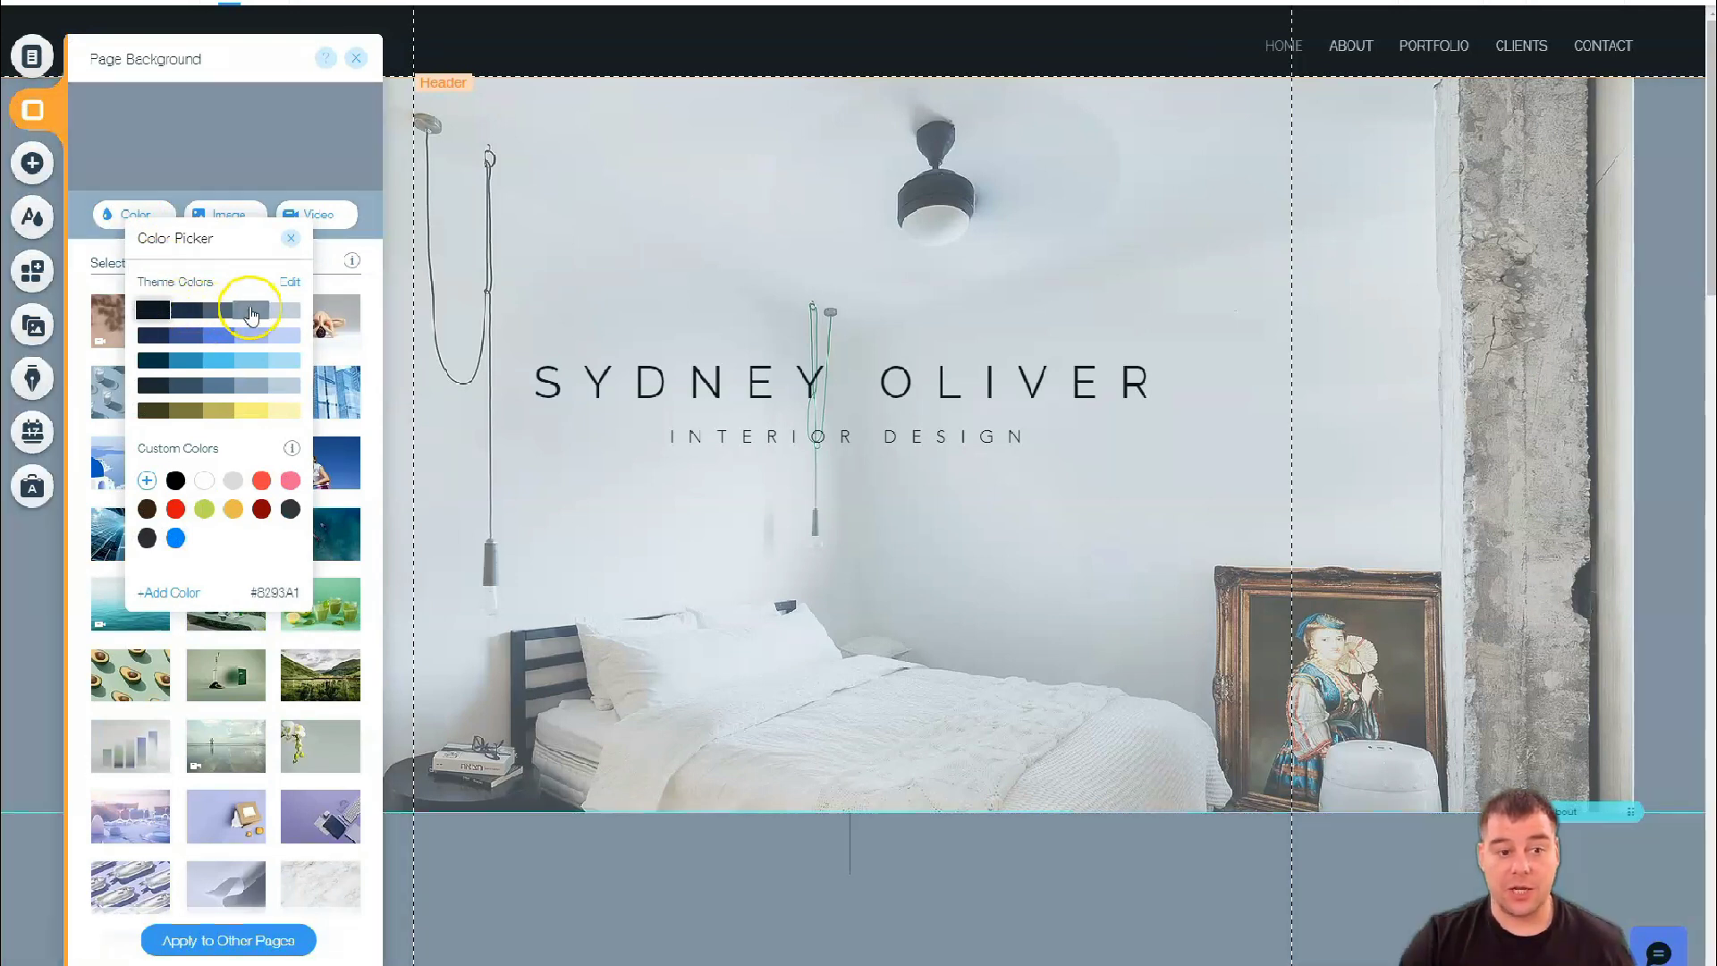
left_click(224, 316)
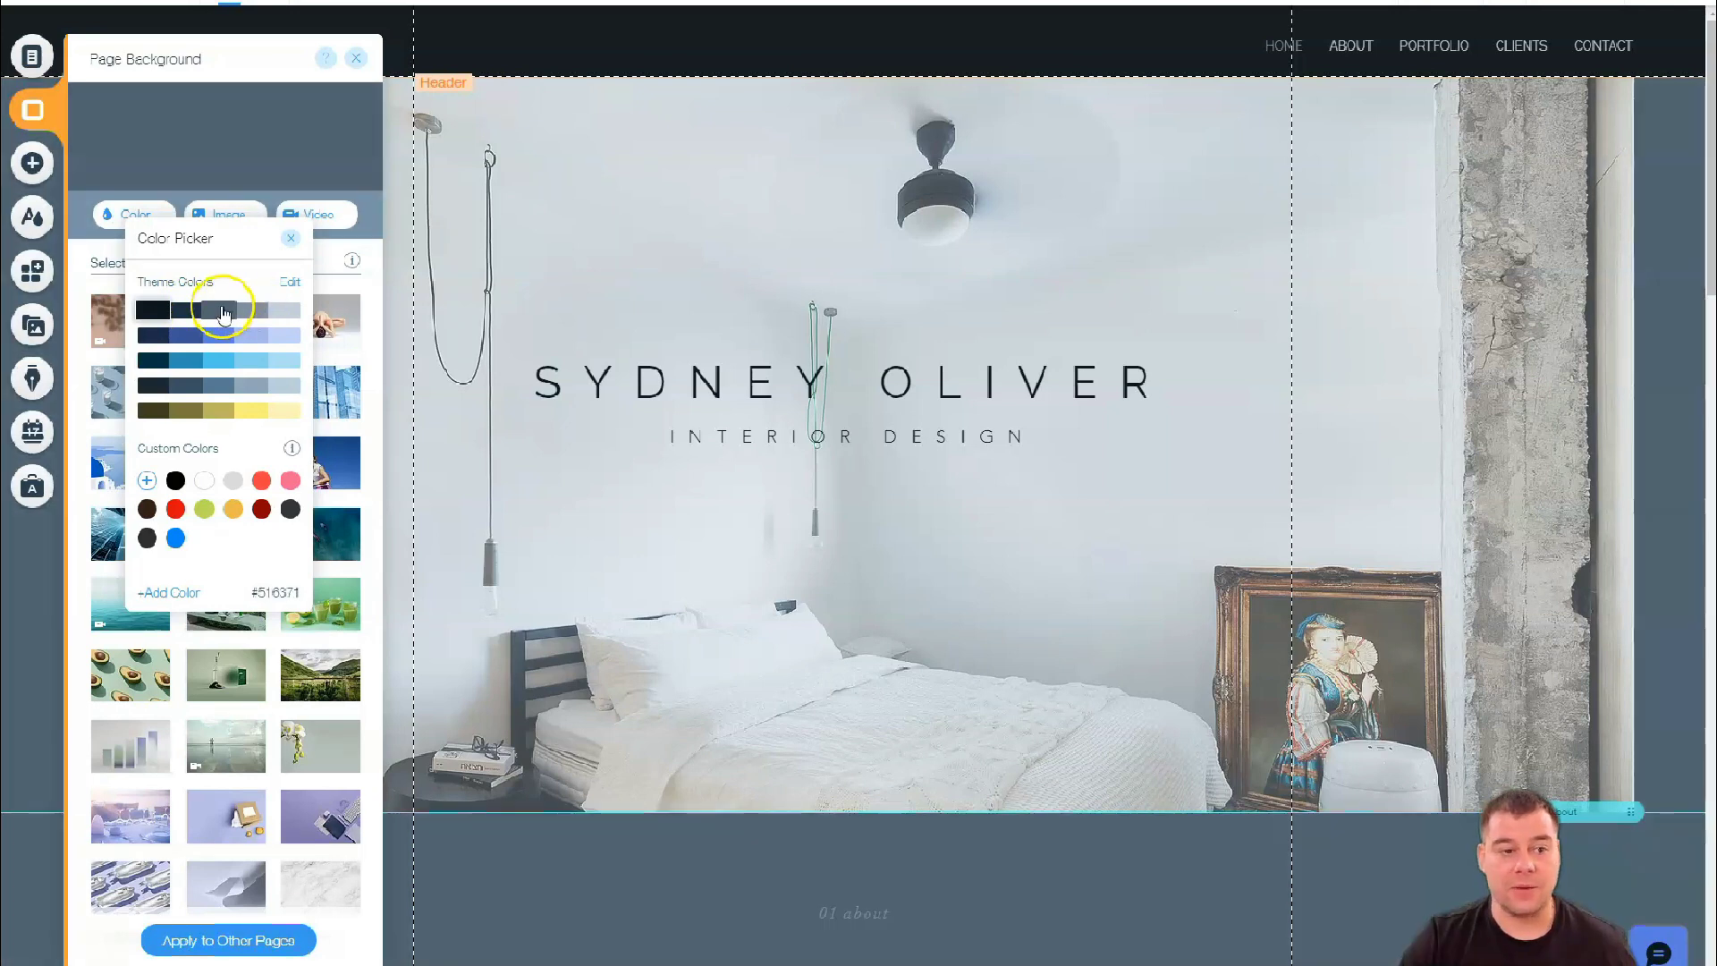
left_click(222, 337)
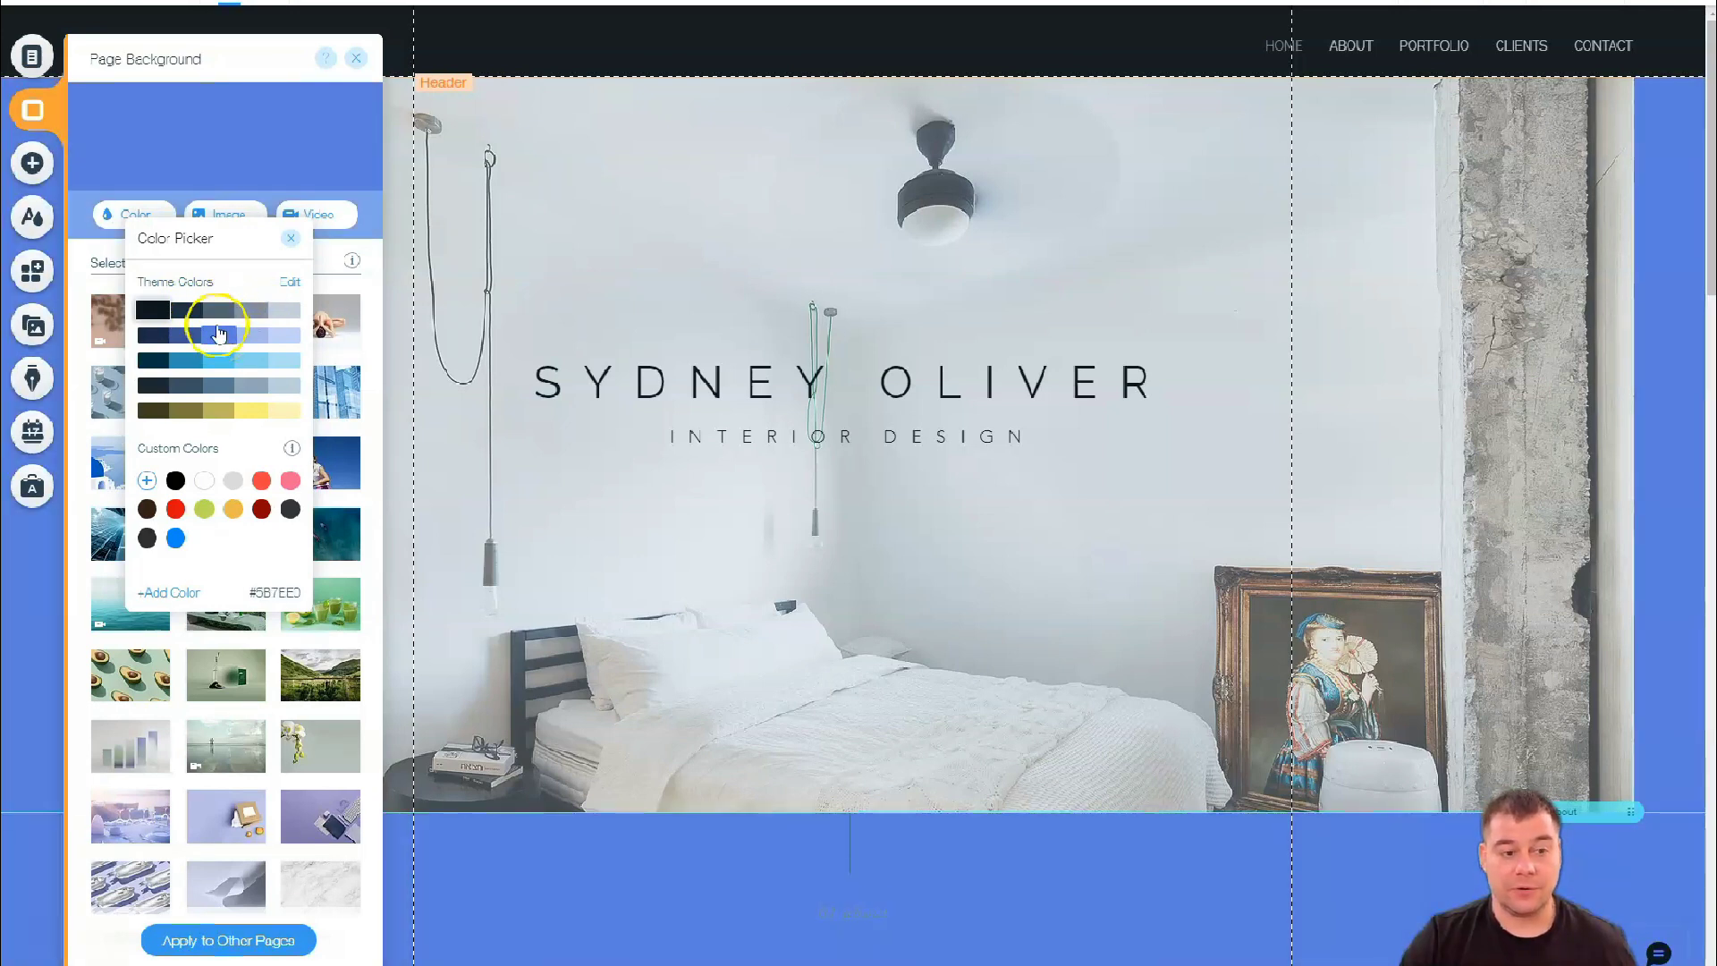
left_click(216, 319)
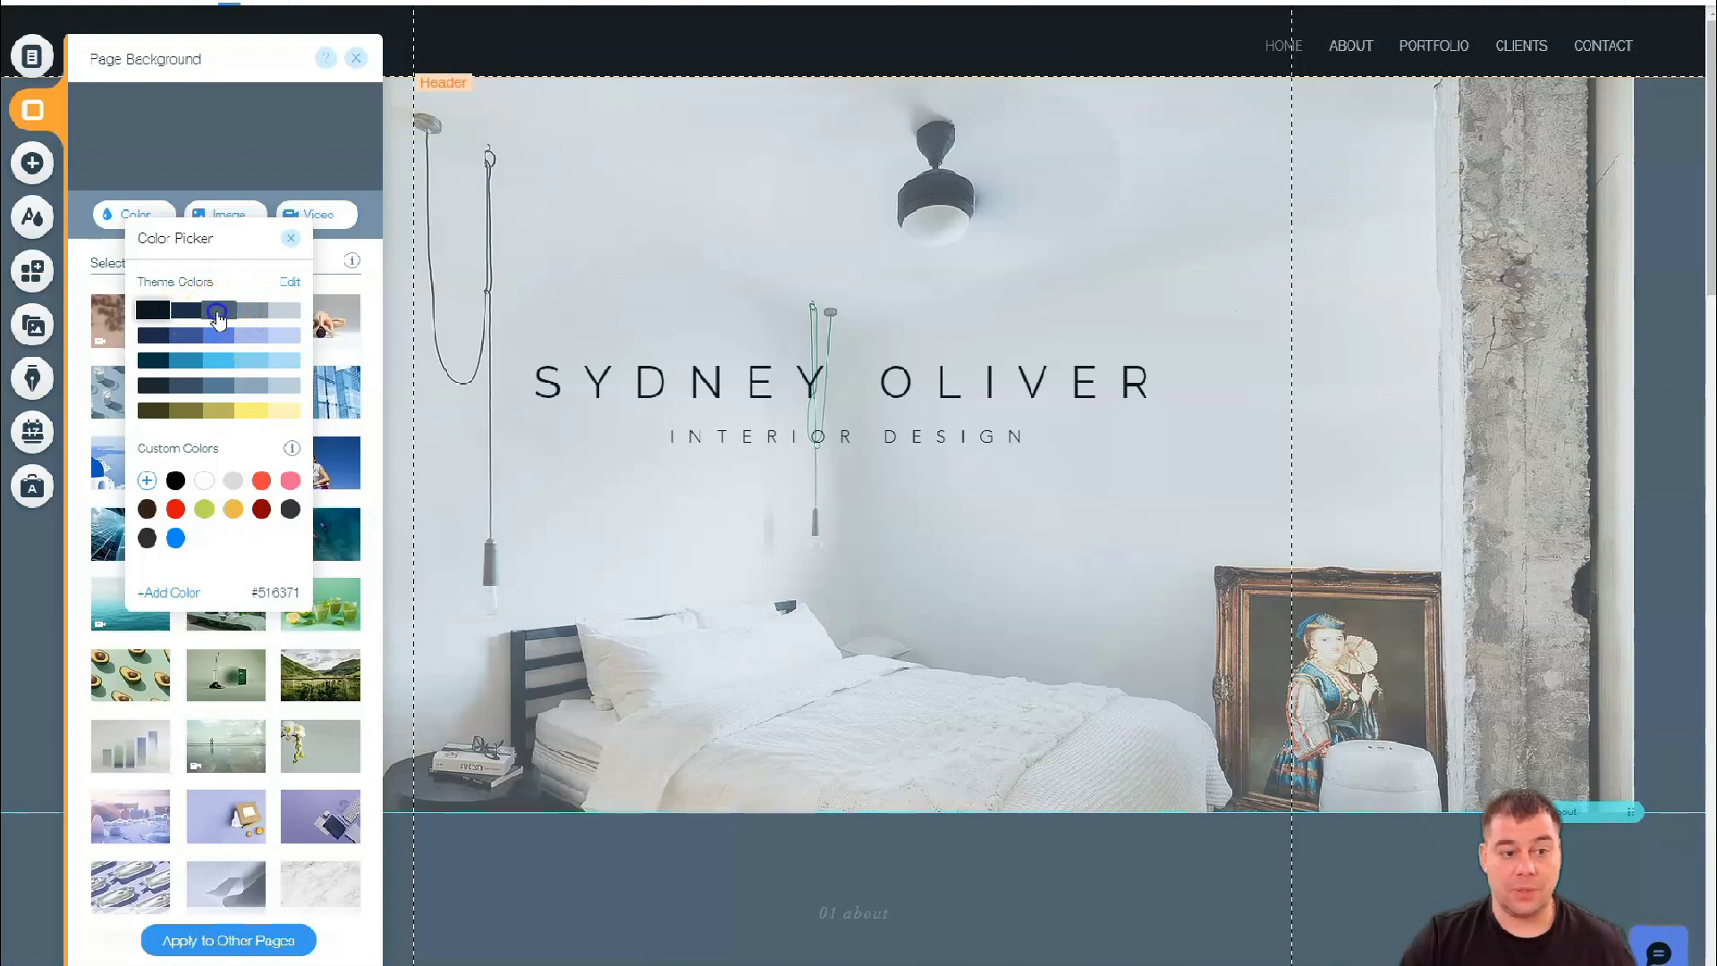
left_click(290, 237)
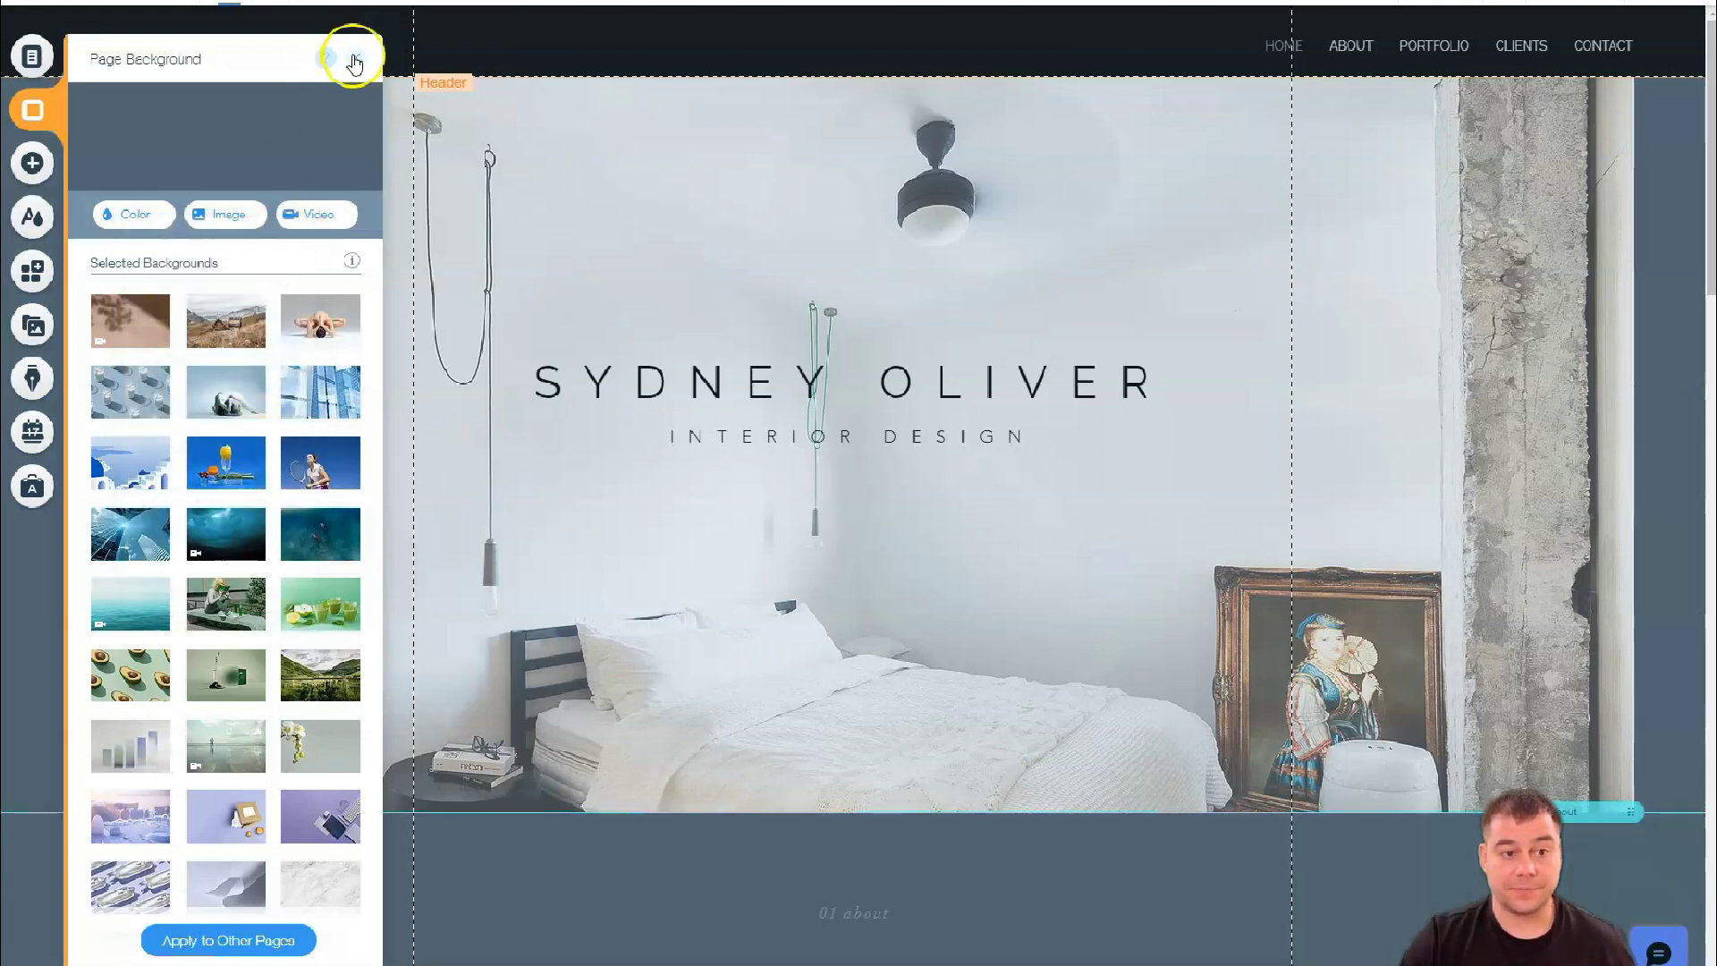
left_click(355, 58)
scroll(682, 595, "down", 4)
scroll(683, 602, "down", 7)
scroll(683, 601, "down", 4)
scroll(683, 602, "down", 3)
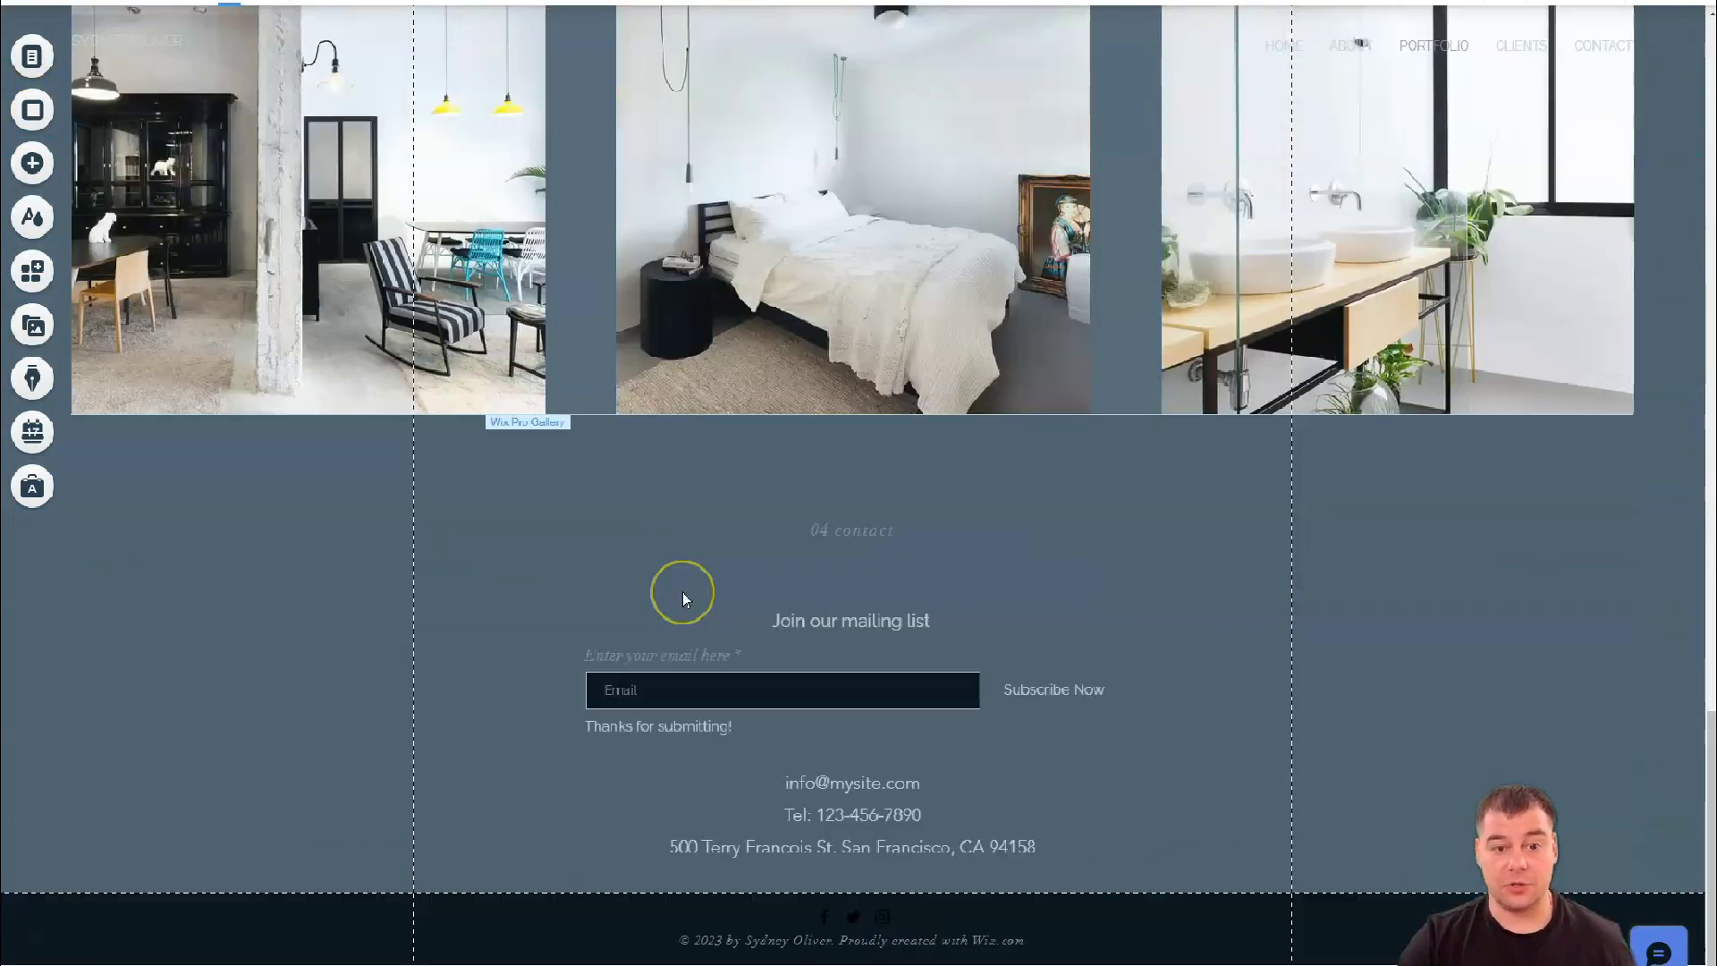
scroll(681, 594, "up", 4)
scroll(681, 594, "up", 4)
scroll(682, 595, "up", 4)
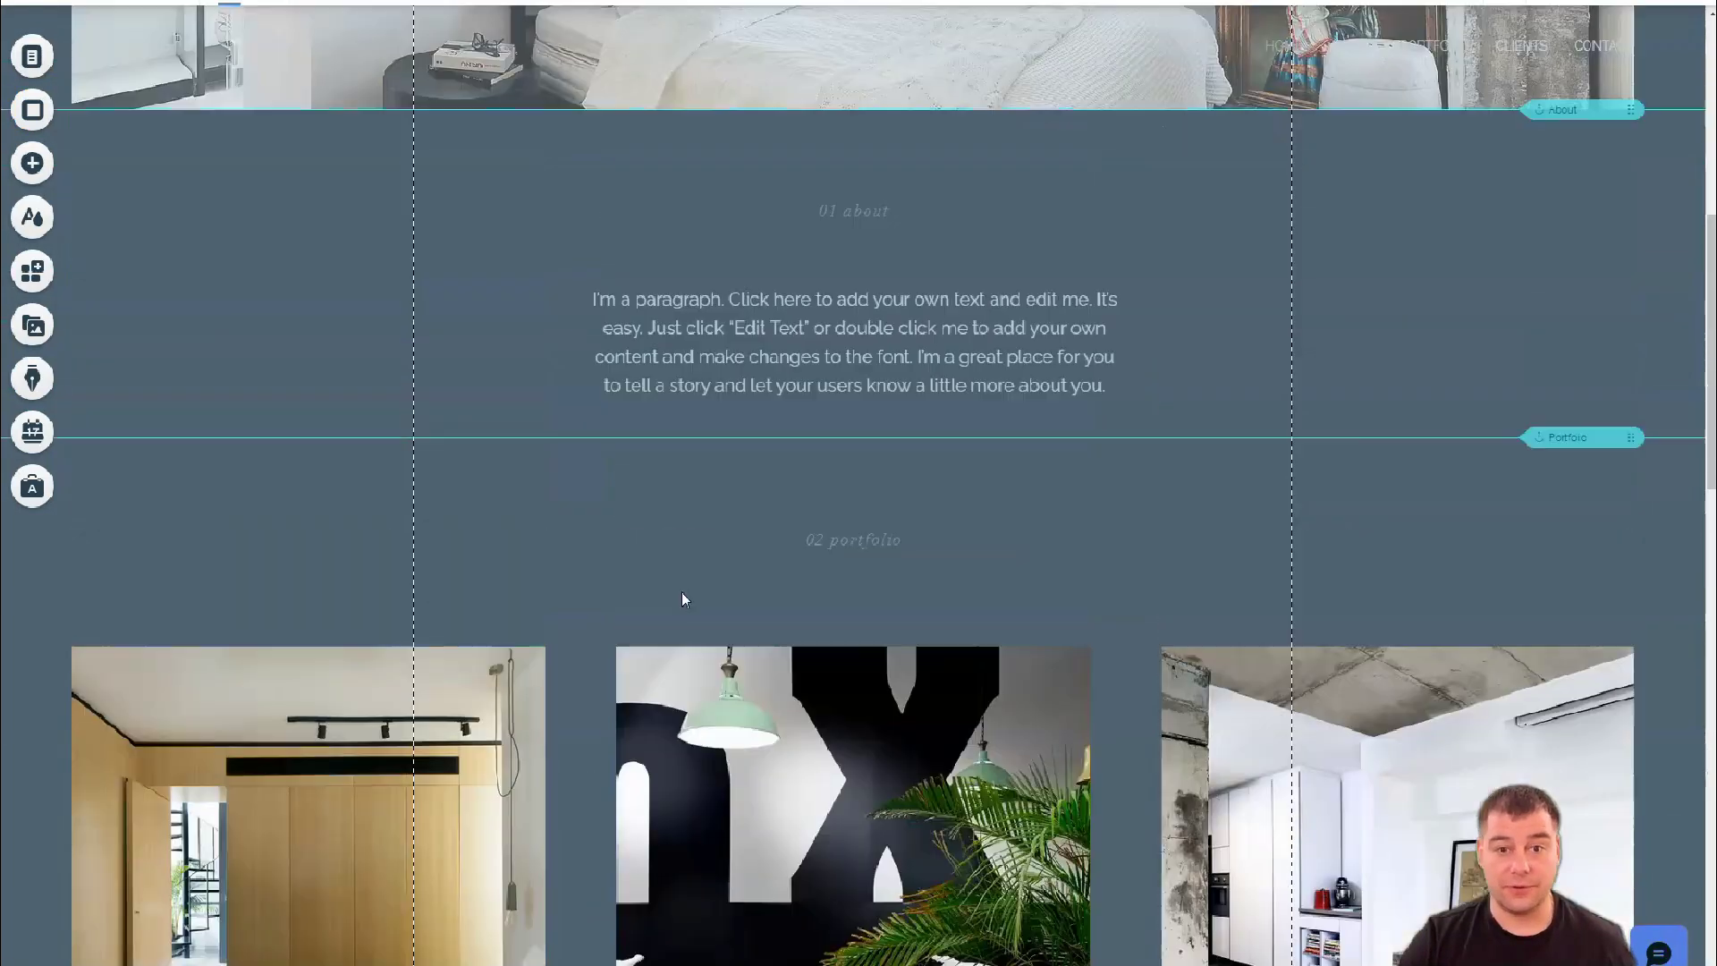
scroll(682, 594, "up", 4)
scroll(682, 592, "up", 1)
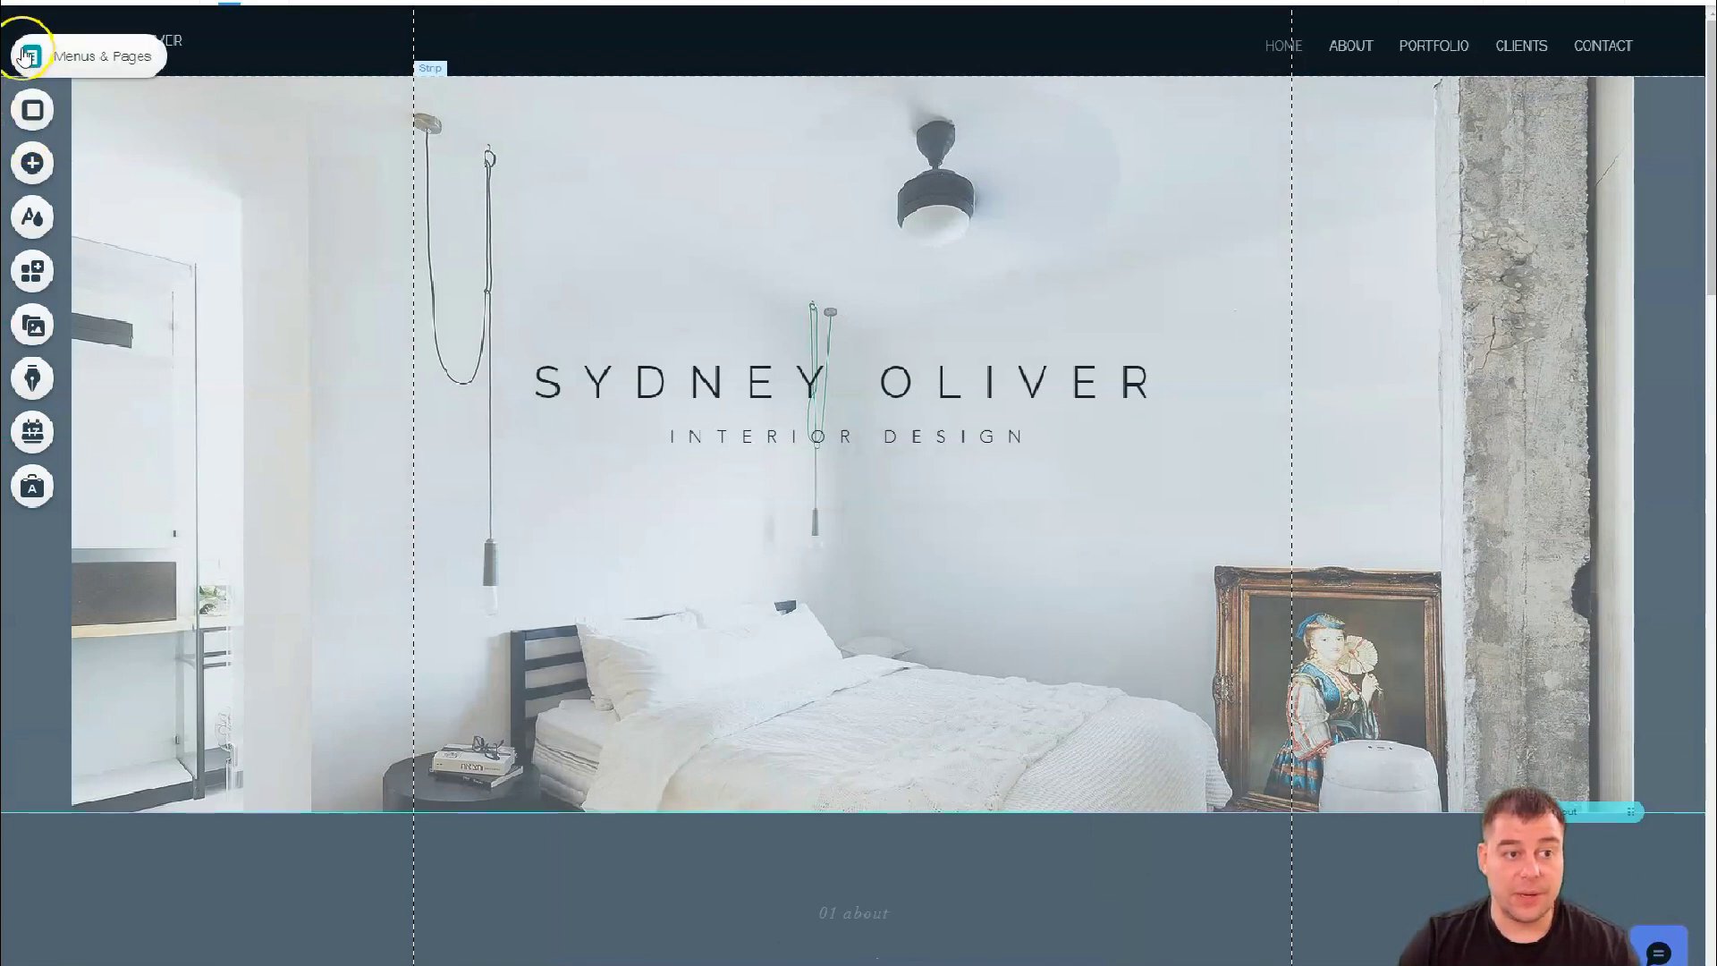
- Delete the CLIENTS page from Menus & Pages
left_click(35, 61)
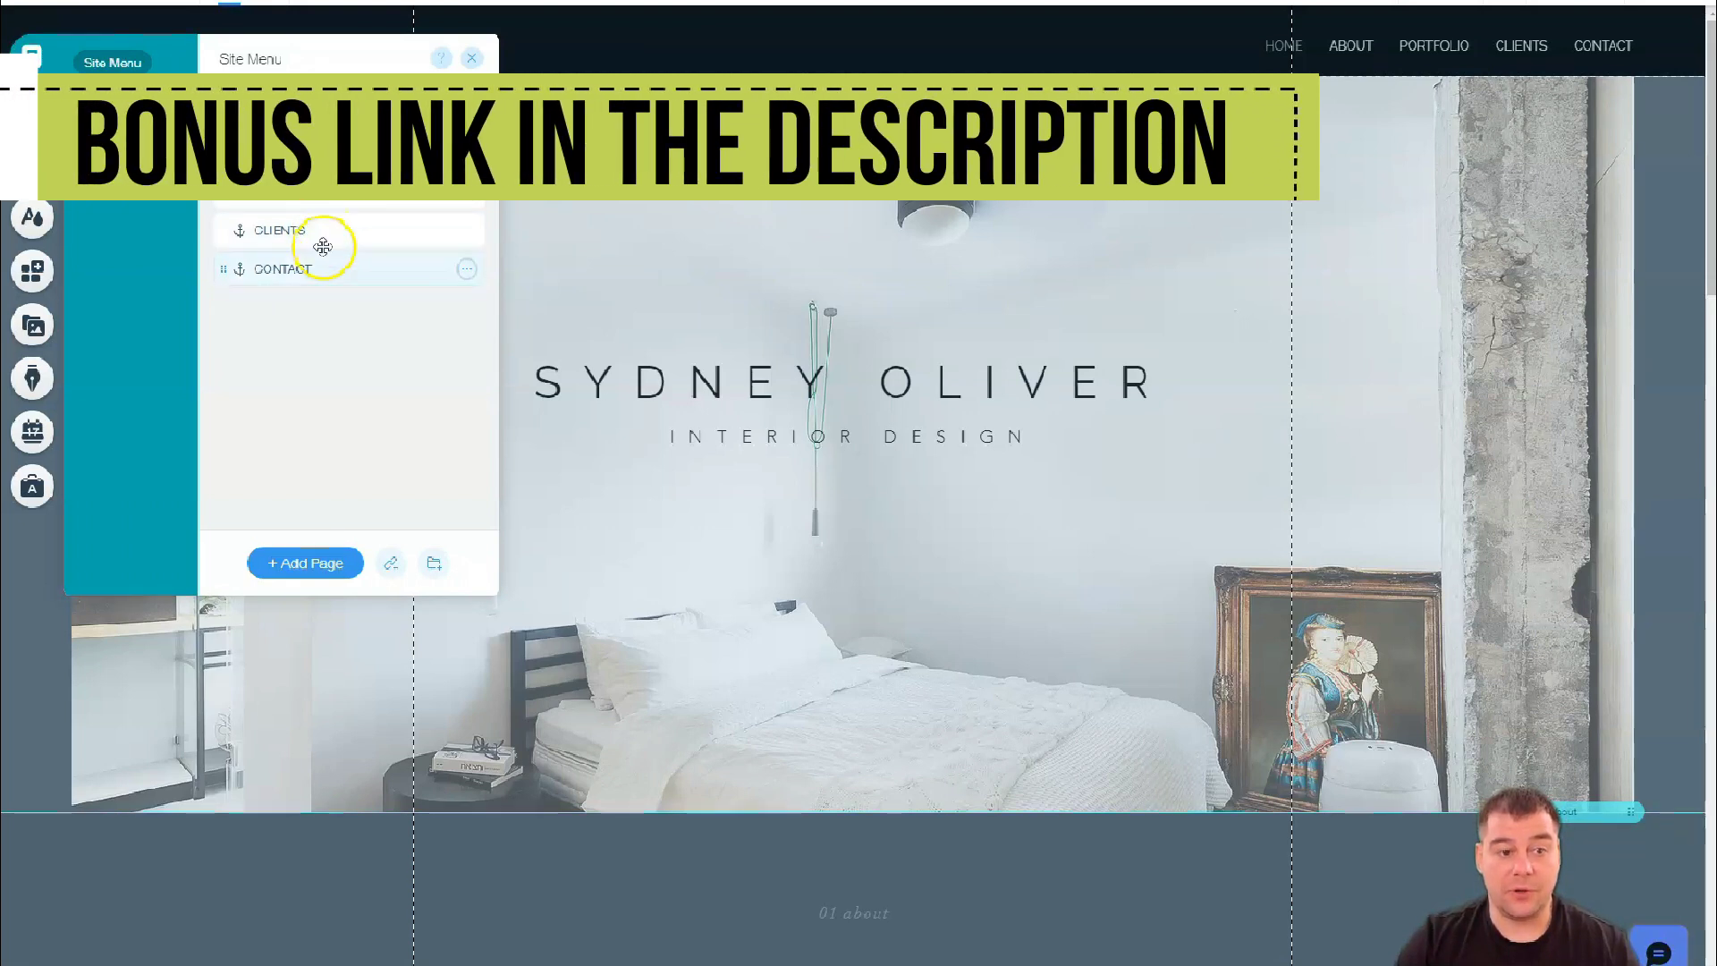
mouse_move(346, 268)
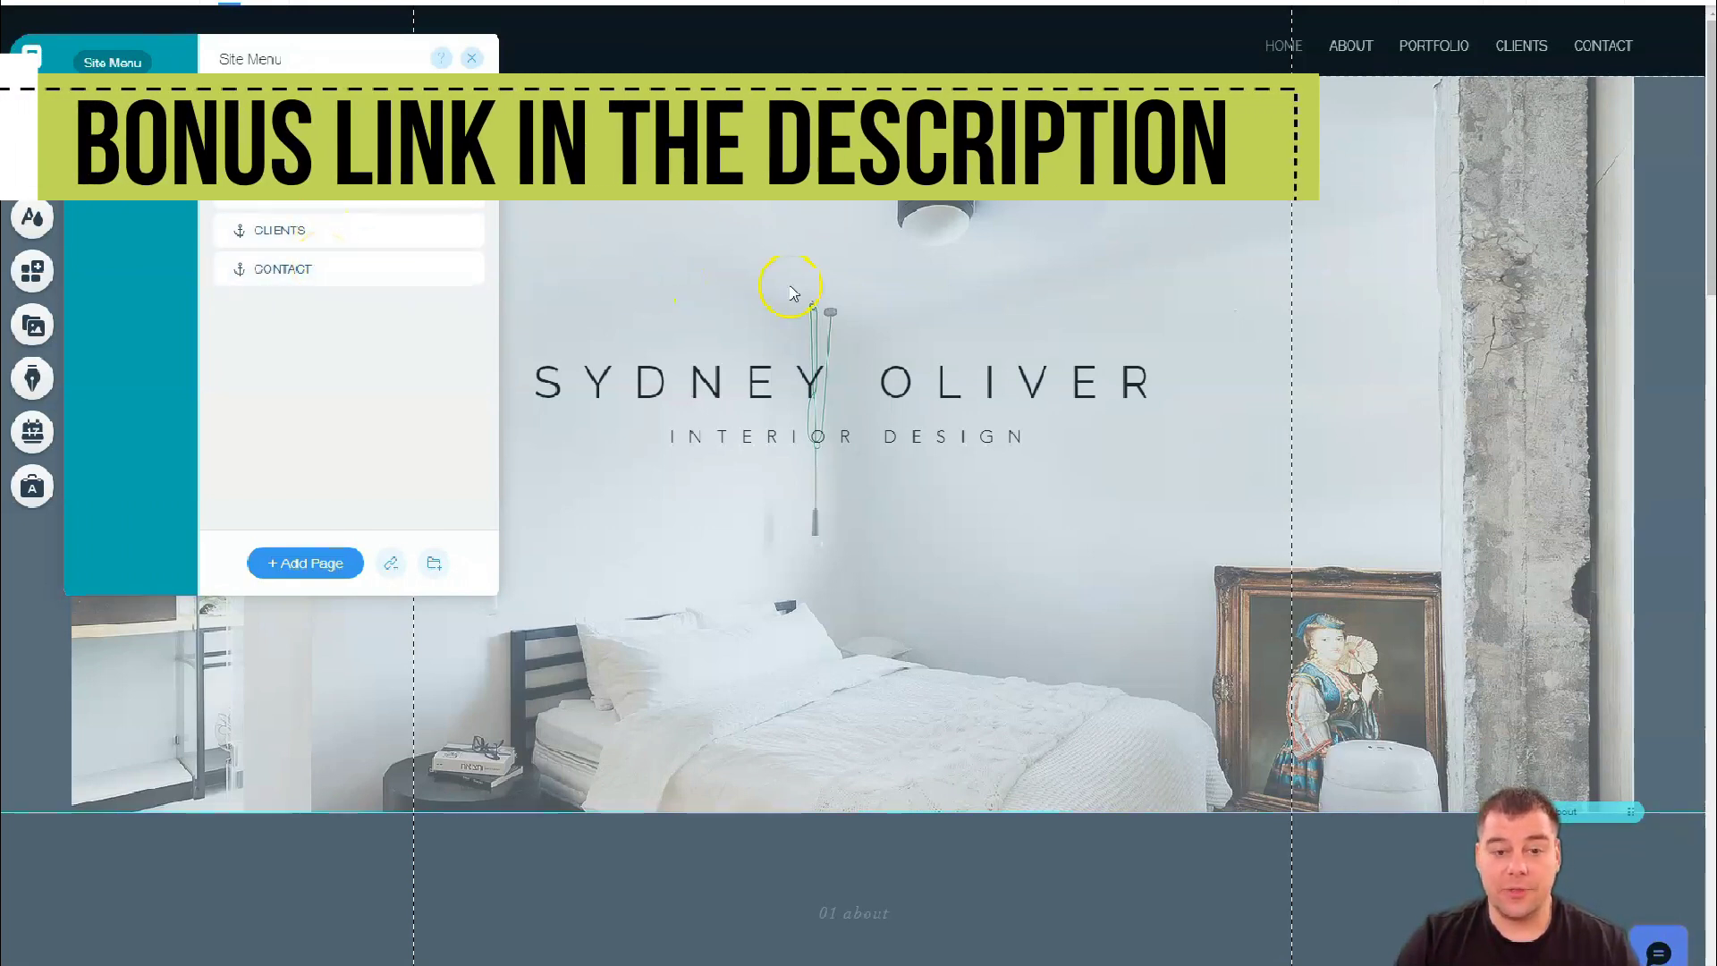
scroll(866, 342, "down", 5)
scroll(872, 360, "down", 2)
scroll(873, 360, "down", 4)
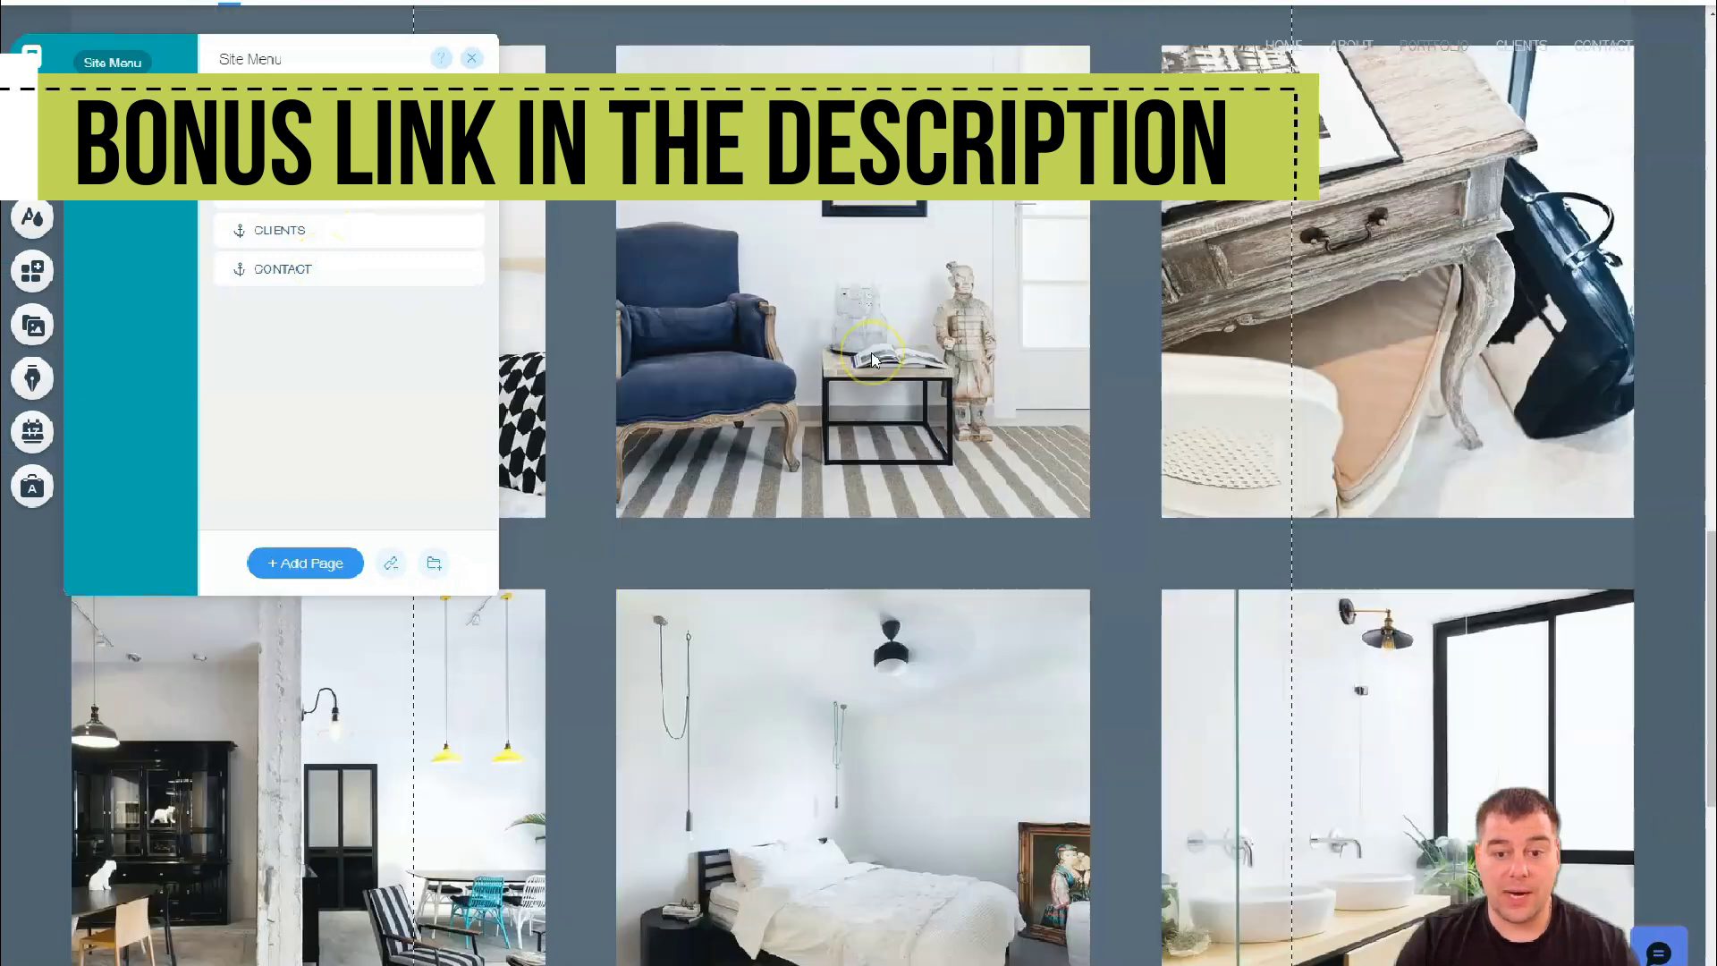
scroll(872, 360, "down", 4)
scroll(872, 359, "up", 3)
scroll(872, 360, "up", 5)
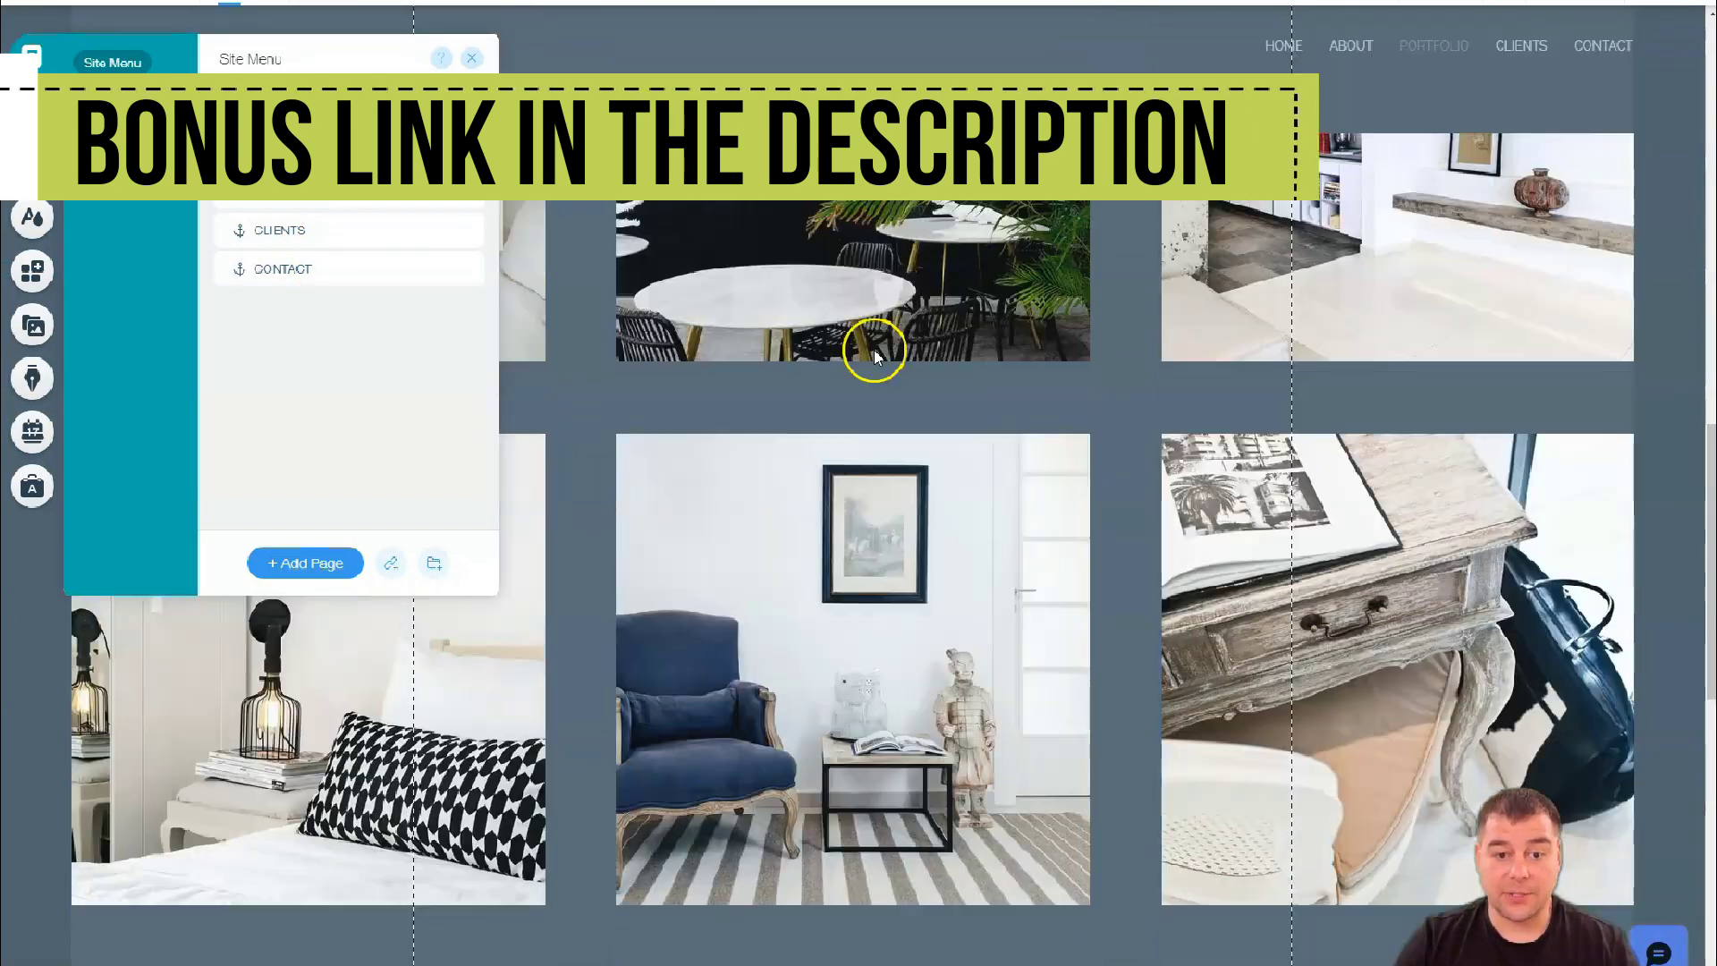
scroll(872, 355, "up", 5)
scroll(869, 346, "up", 5)
scroll(867, 346, "up", 1)
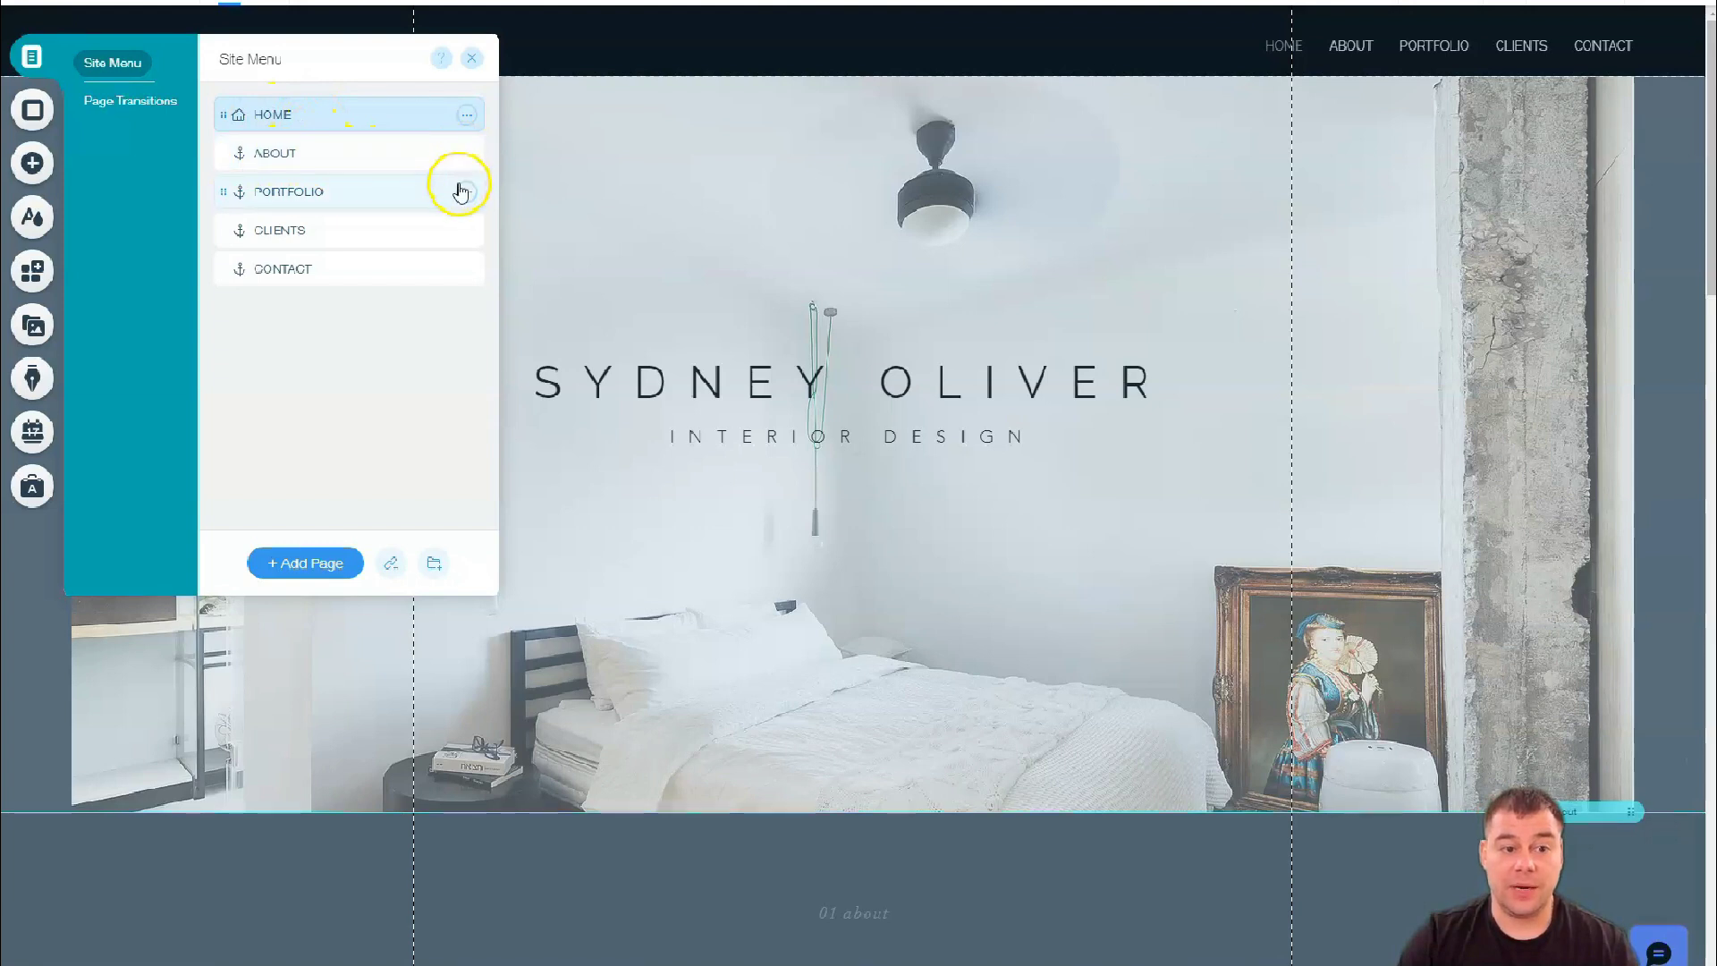
mouse_move(350, 229)
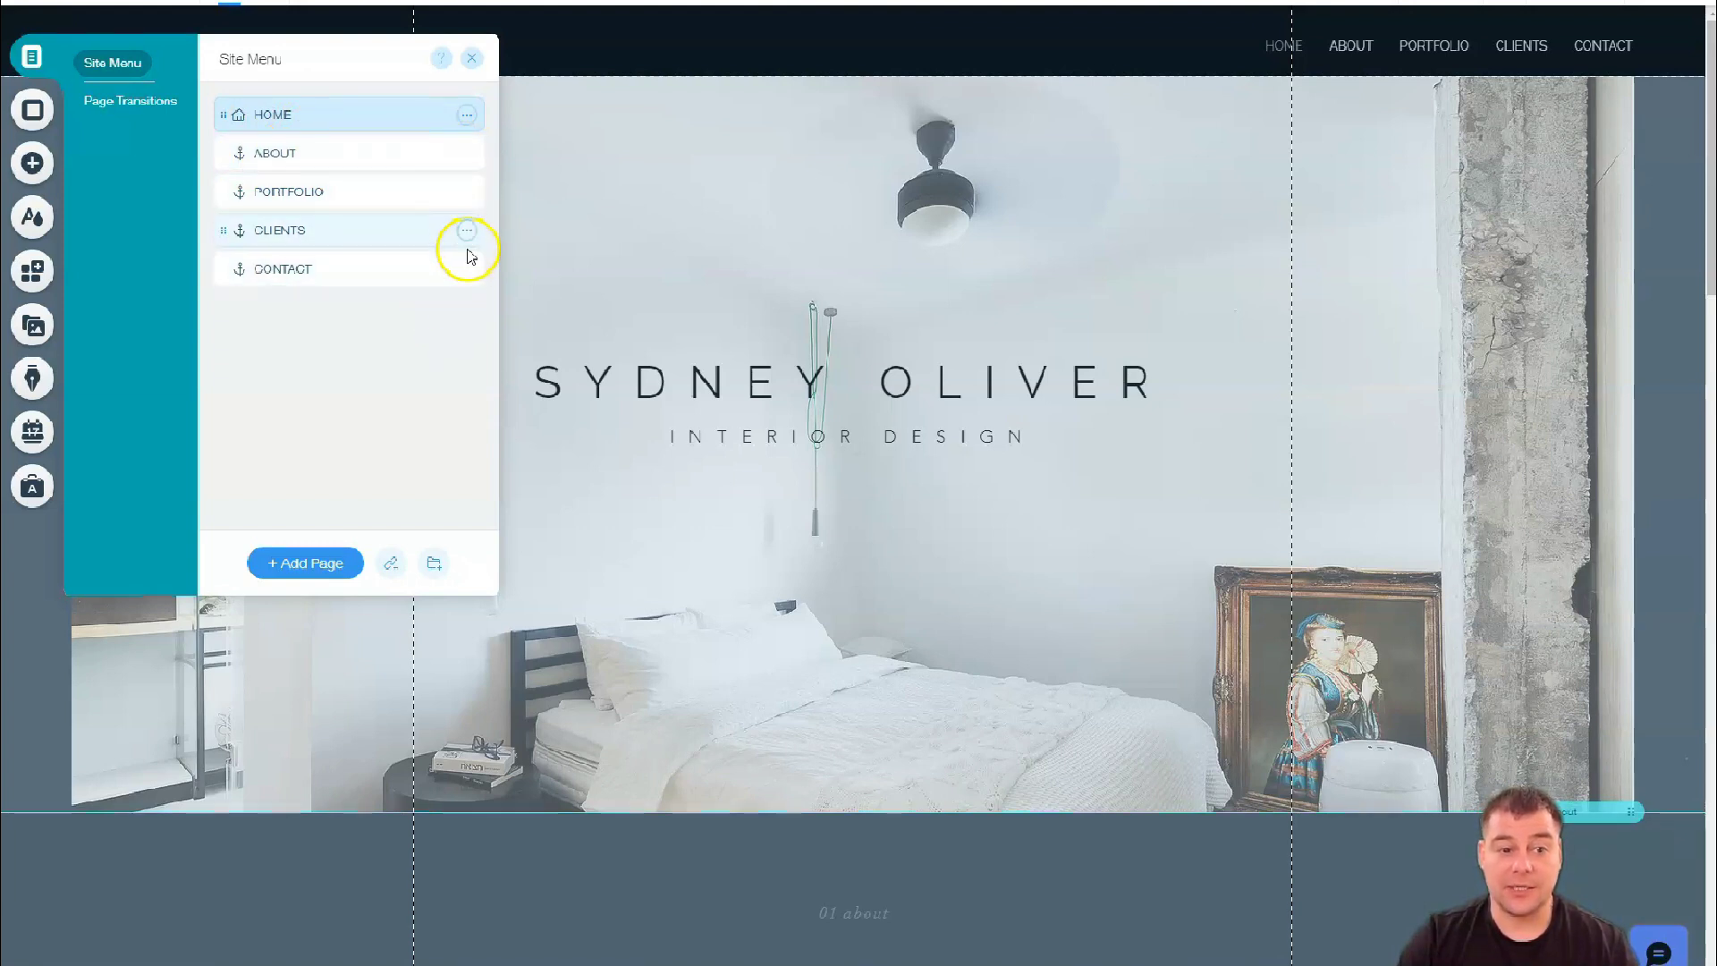
left_click(466, 237)
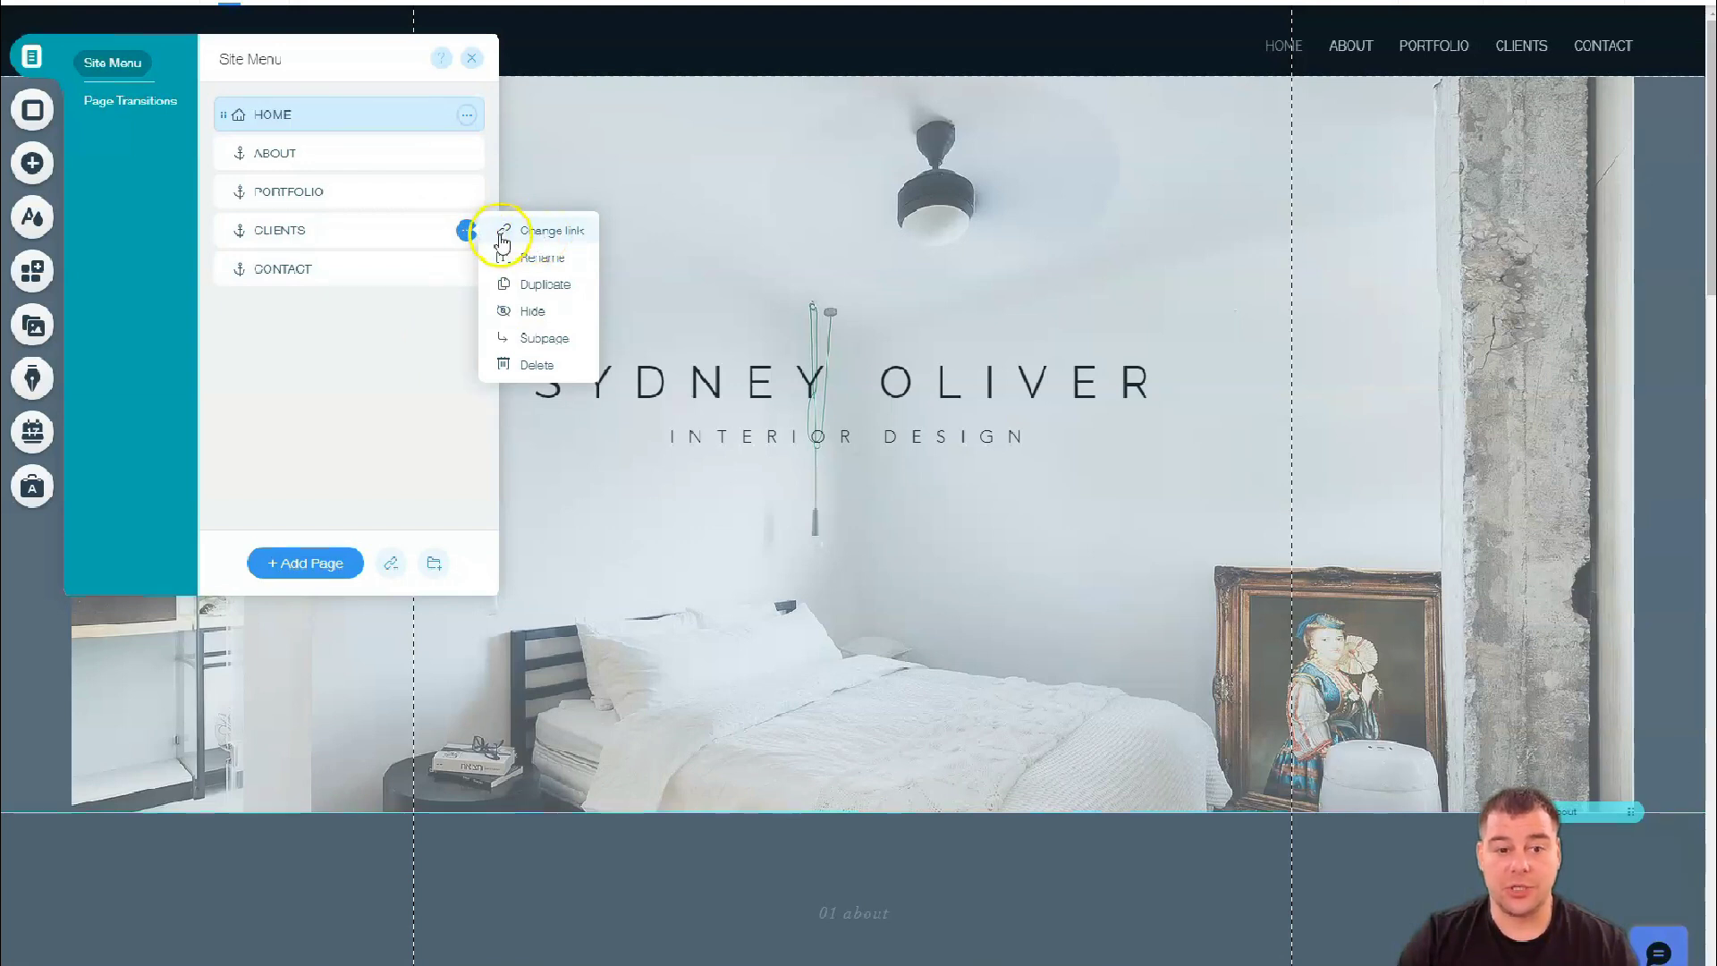
left_click(511, 365)
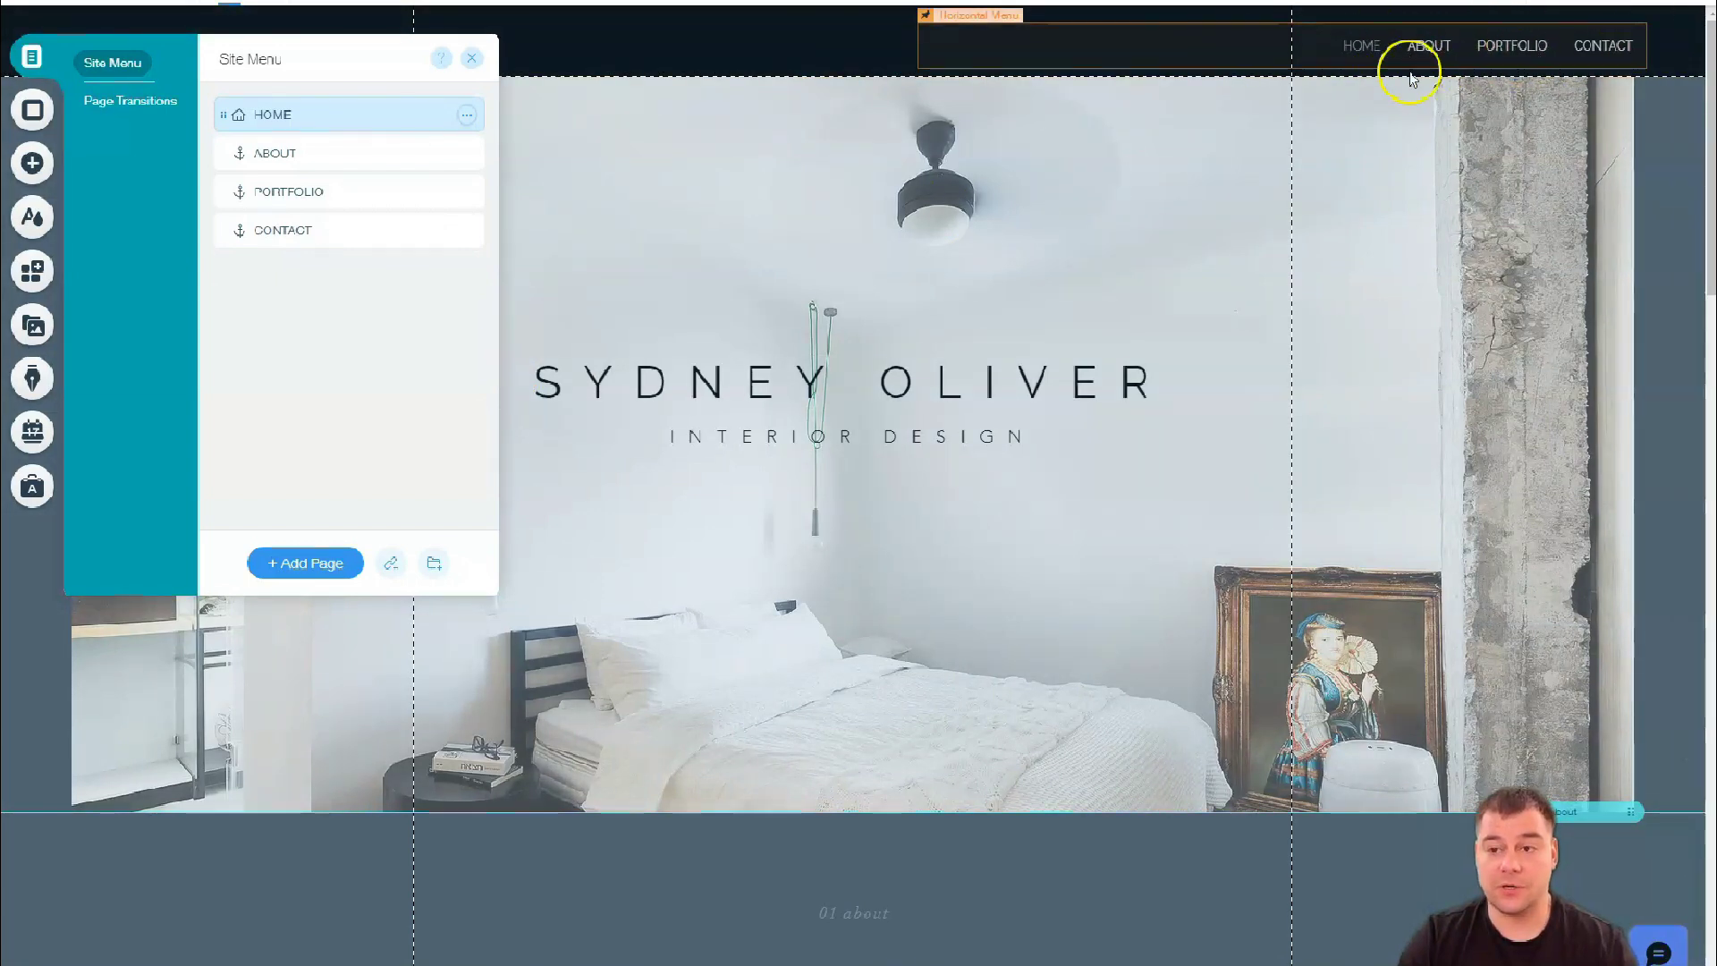
- Unpin the navigation menu and drag it back into the header strip
left_click(1167, 45)
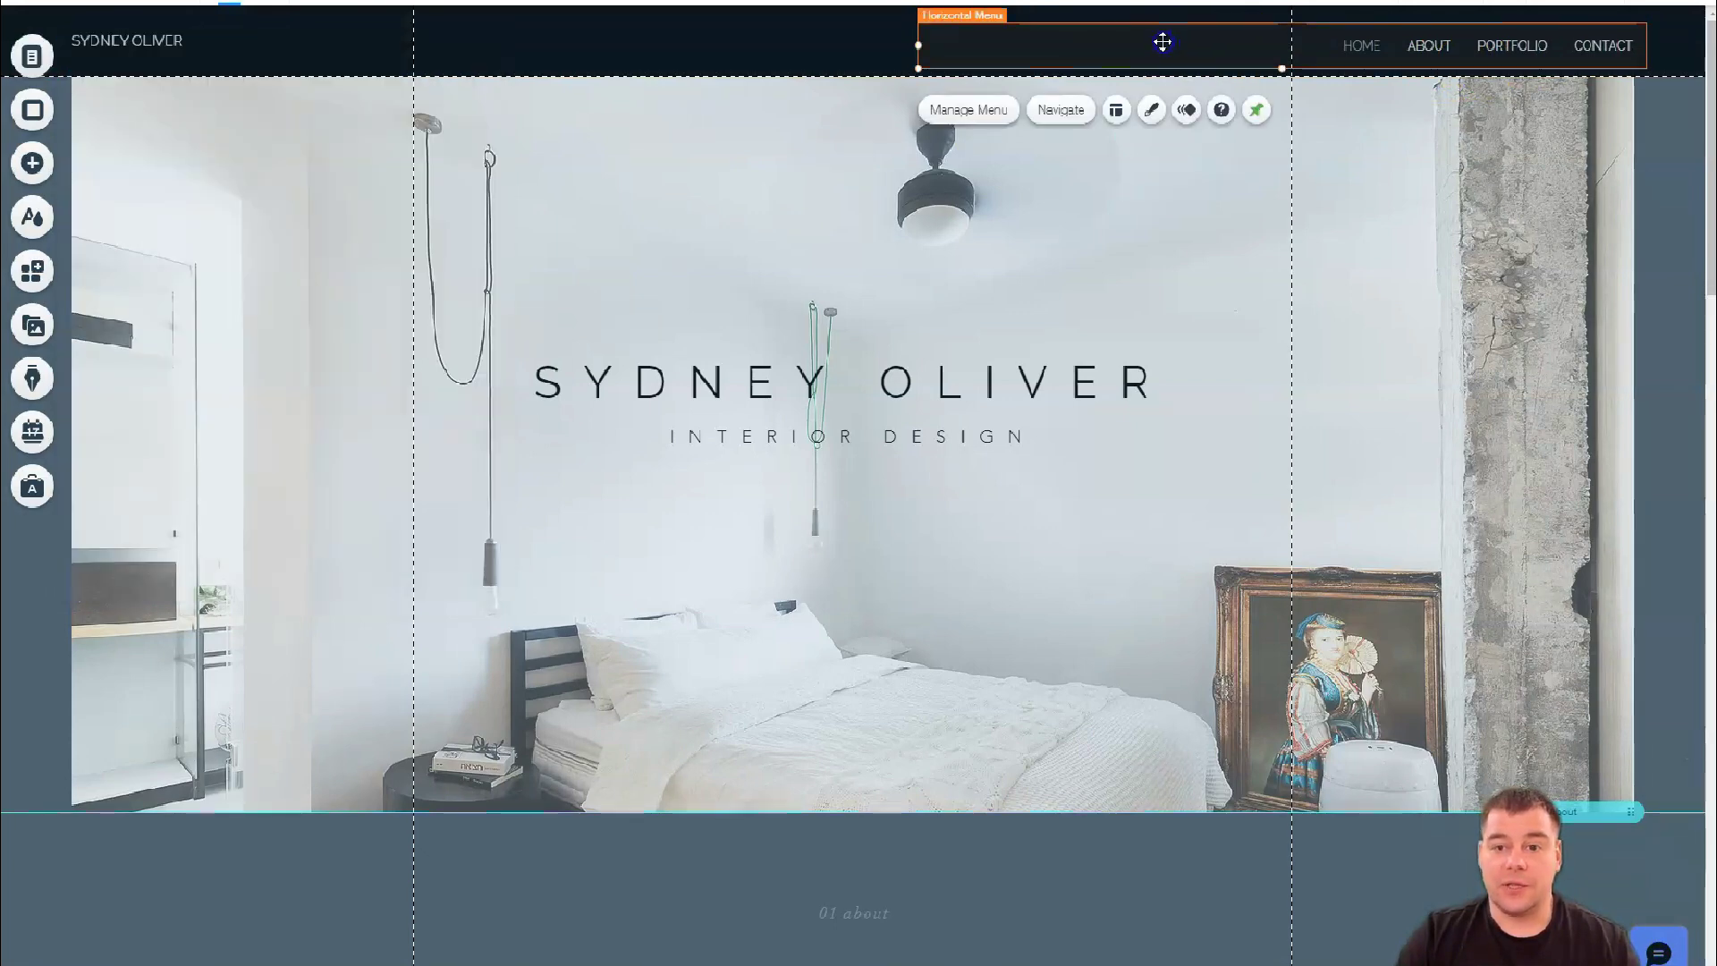
left_click(1162, 43)
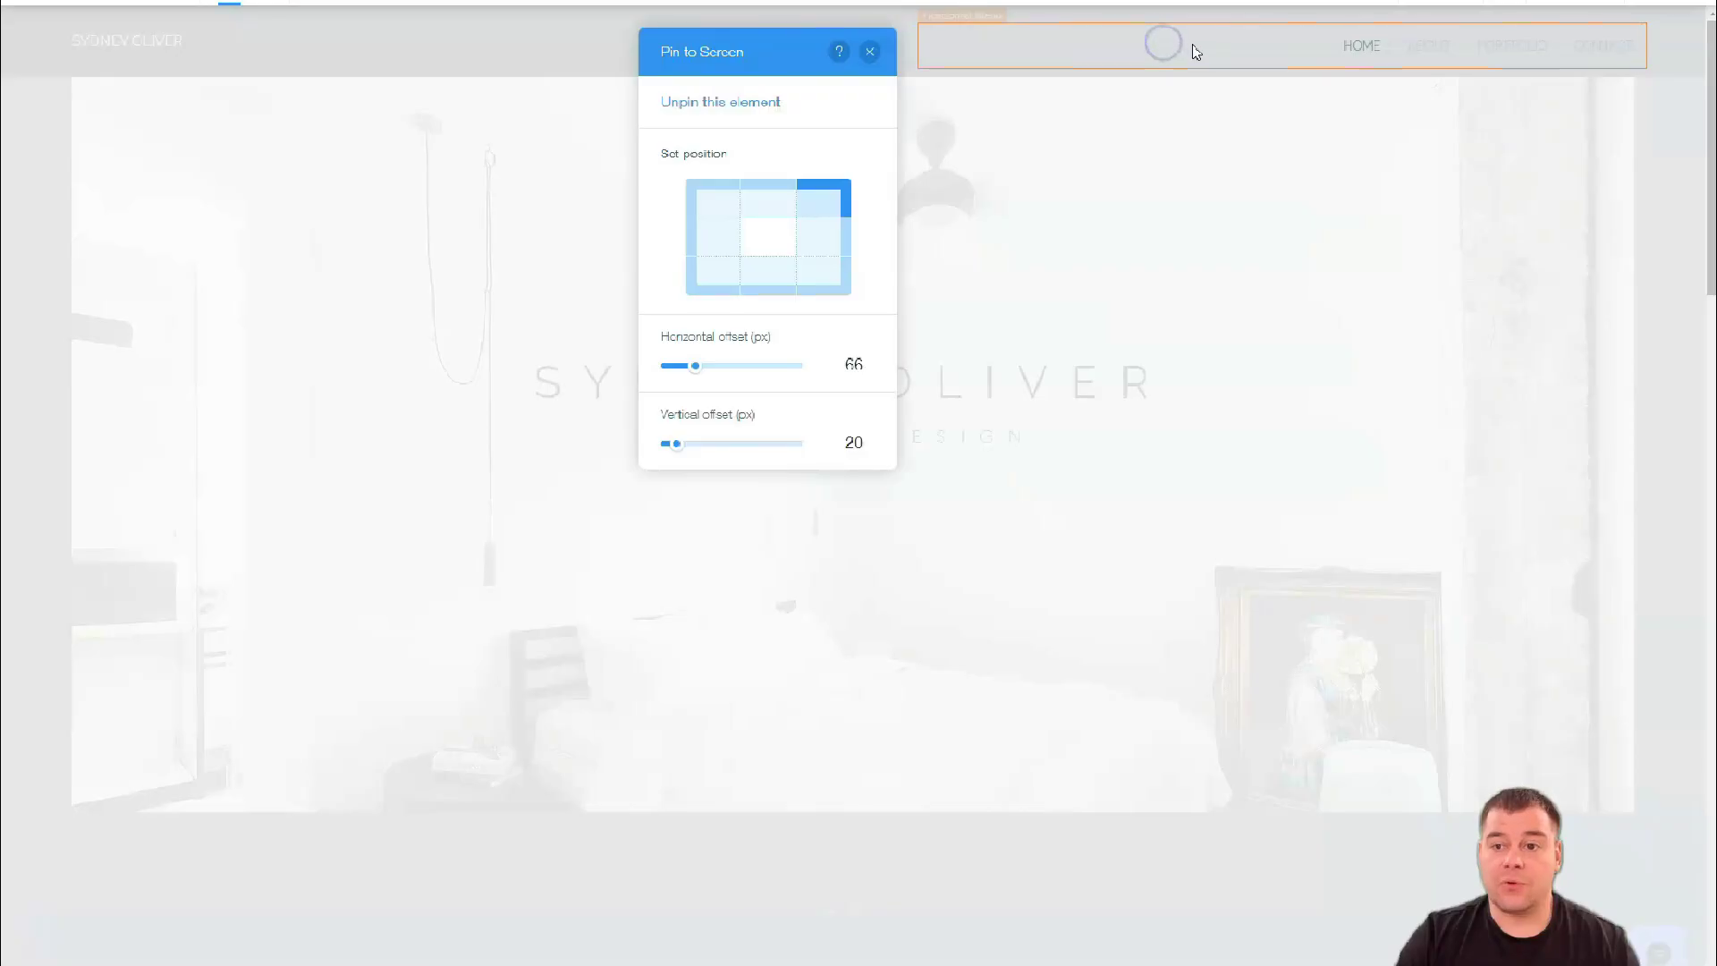
left_click(742, 104)
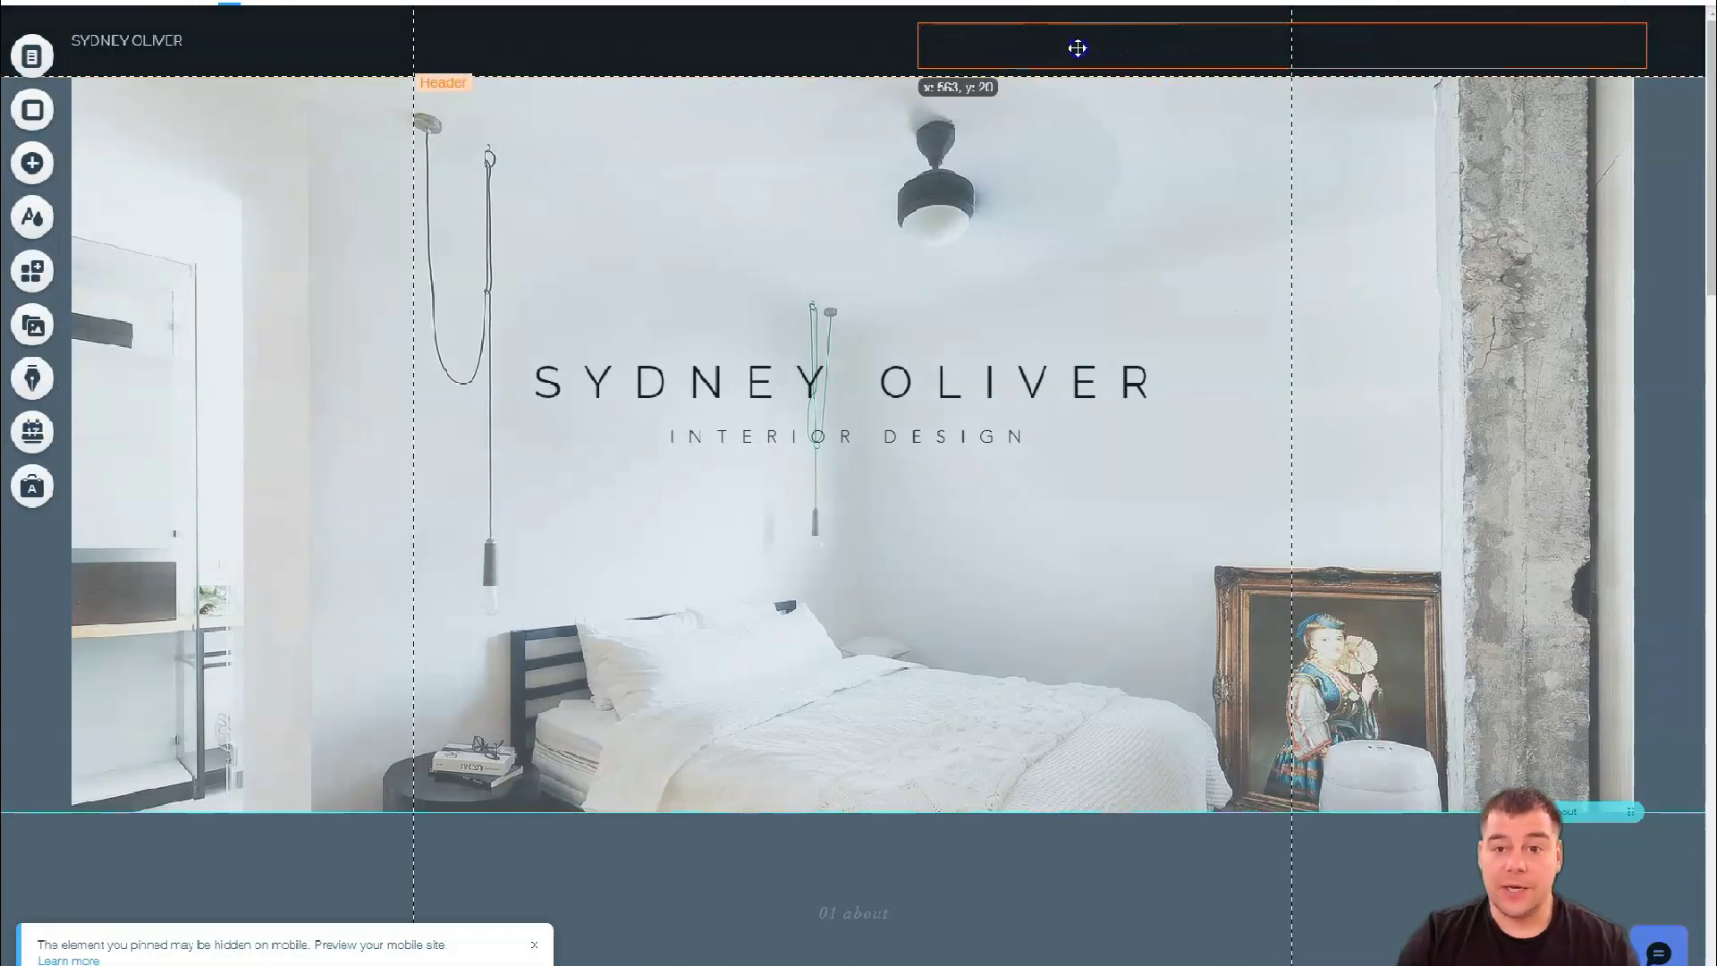
left_click_drag(1078, 49, 593, 55)
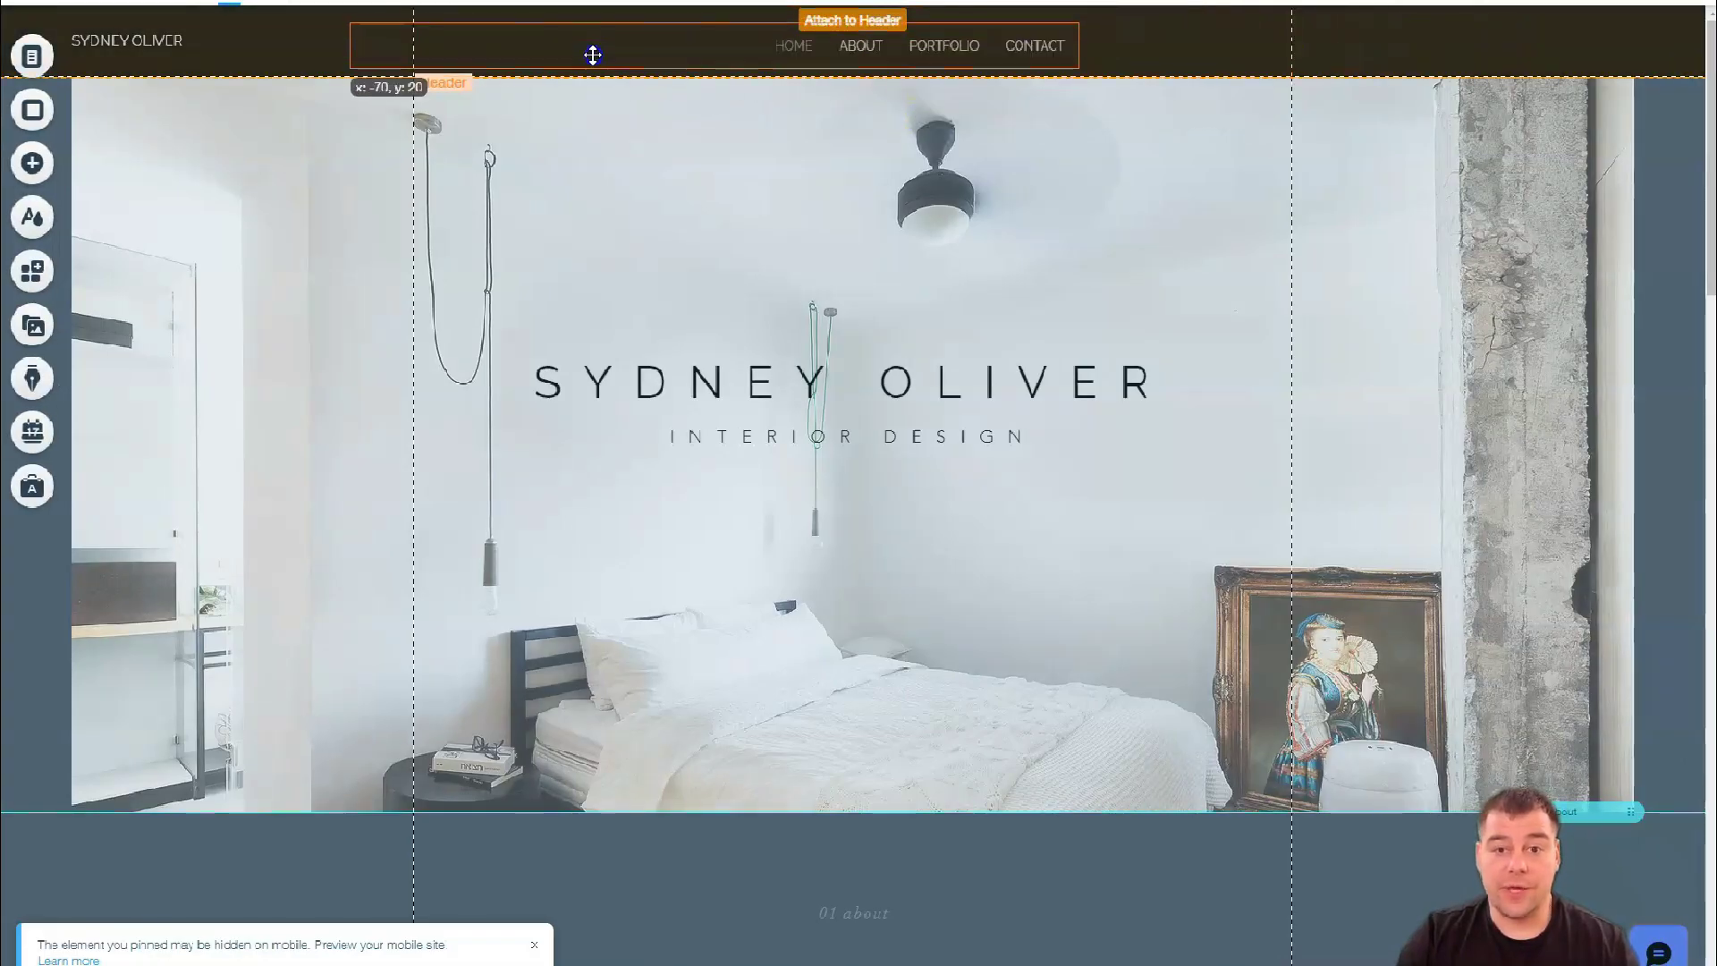
mouse_move(593, 56)
left_mouse_down()
mouse_move(752, 52)
mouse_move(804, 224)
mouse_move(806, 49)
left_mouse_up()
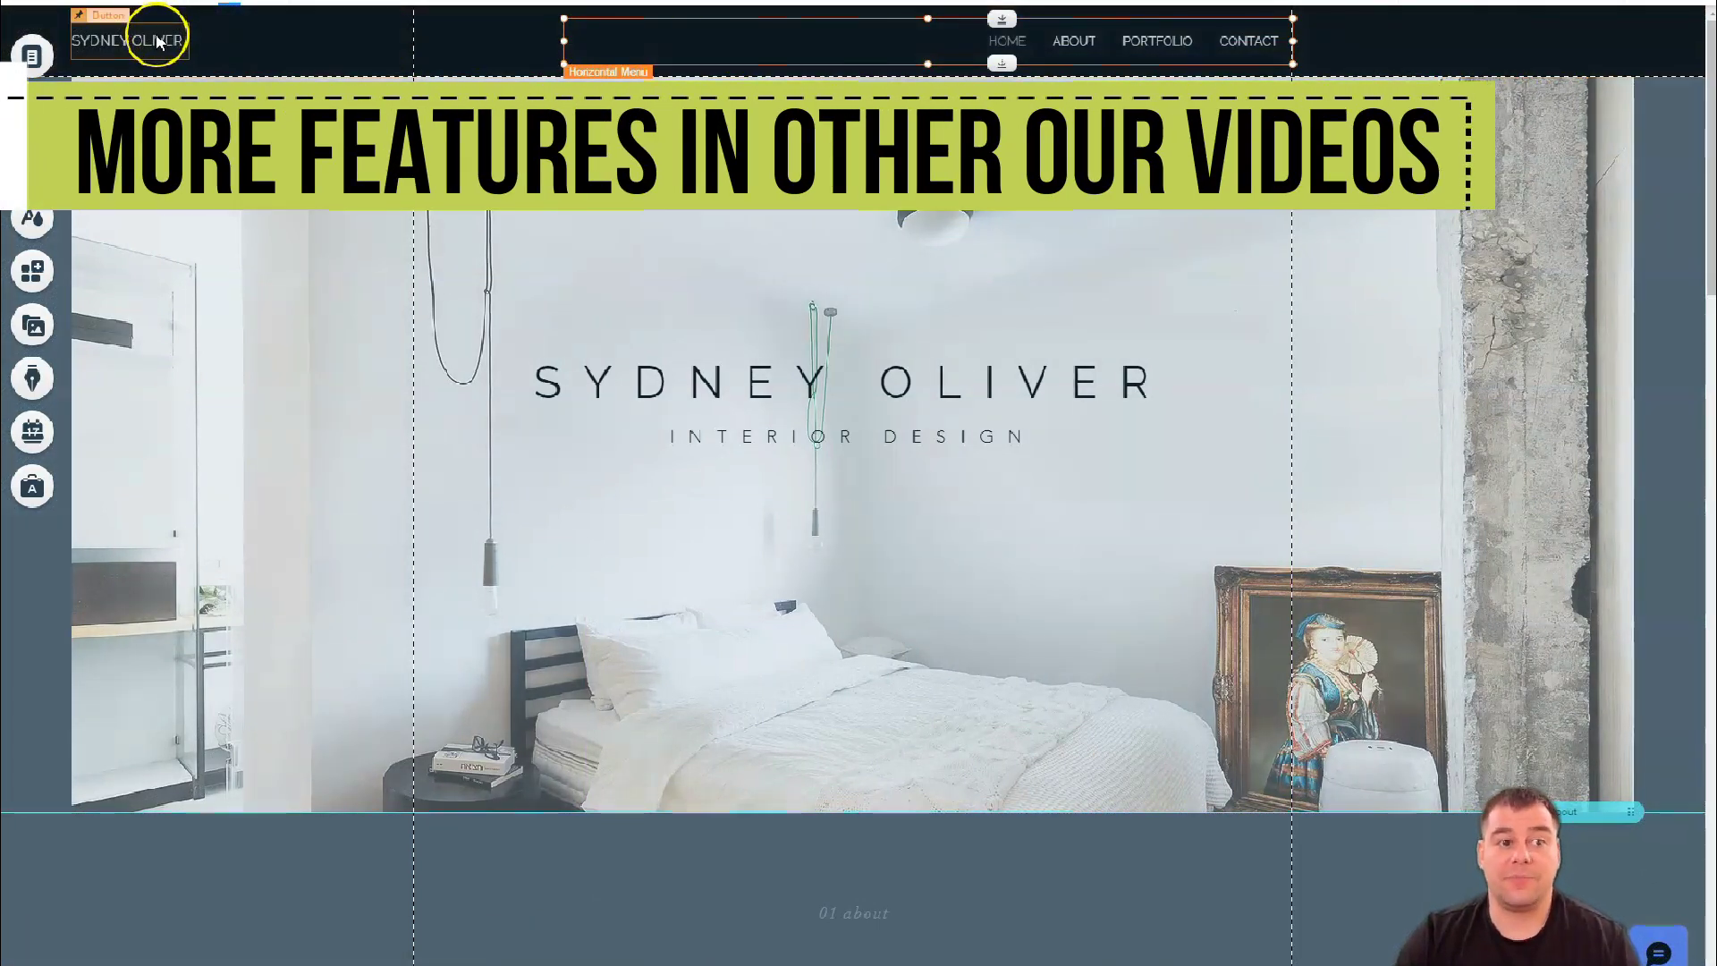
scroll(852, 386, "down", 3)
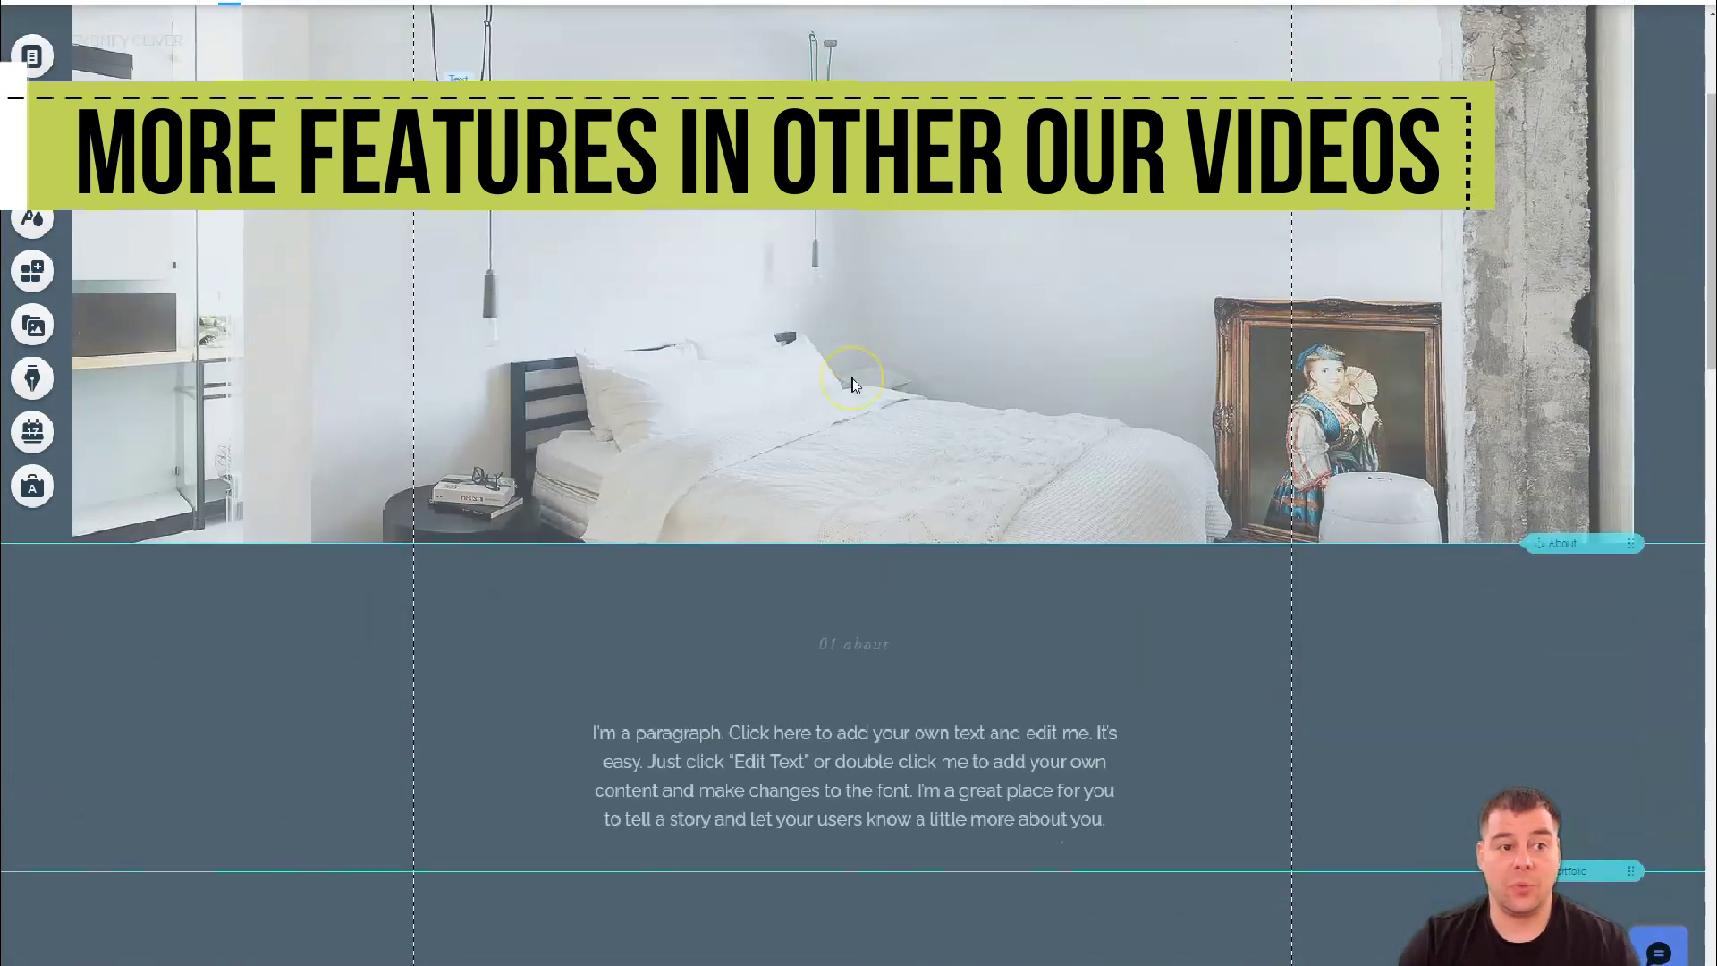
scroll(851, 386, "up", 2)
scroll(852, 386, "up", 2)
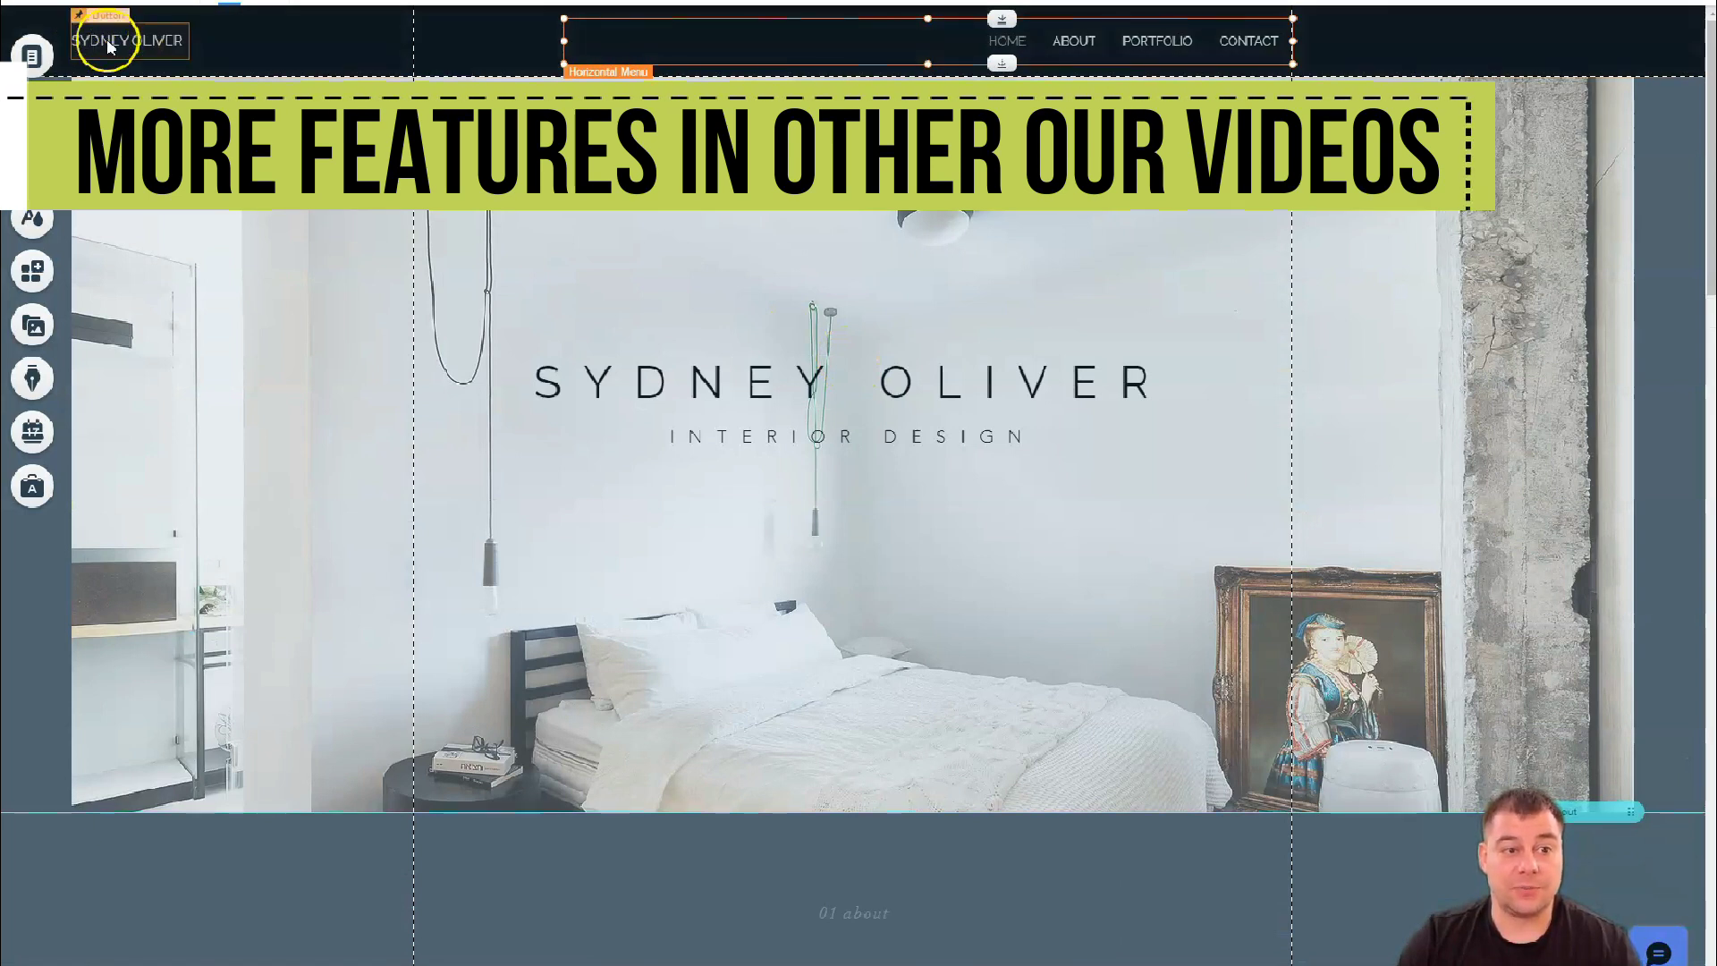
scroll(154, 77, "down", 2)
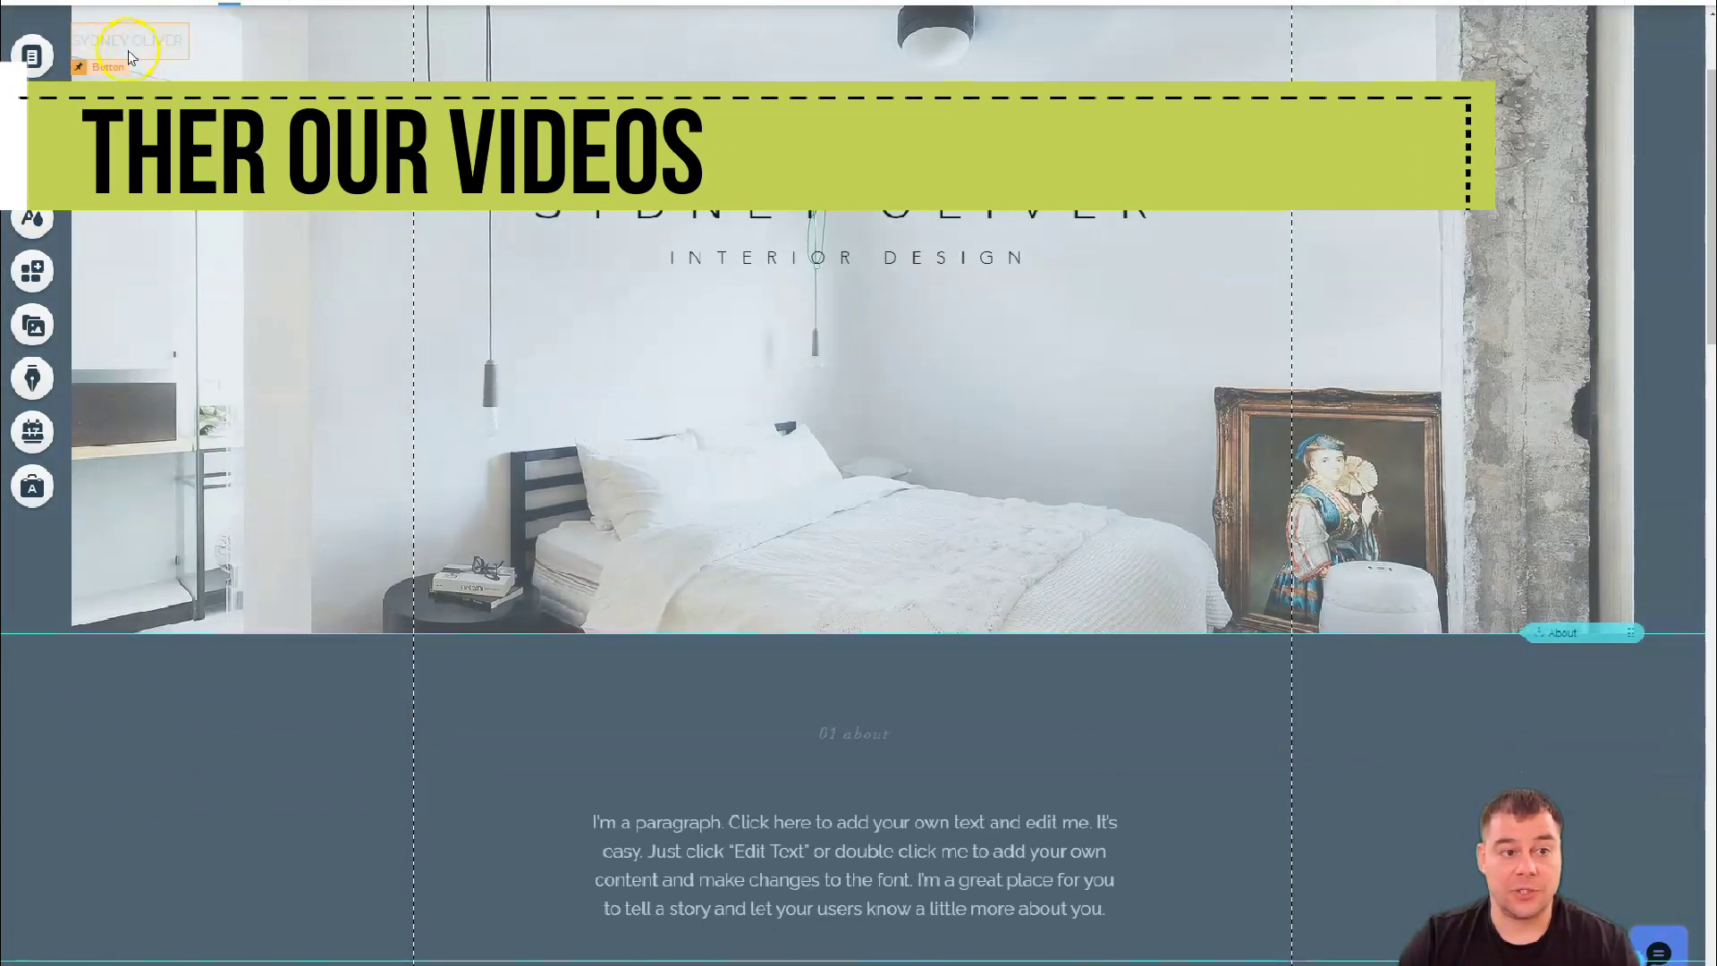
scroll(271, 240, "down", 5)
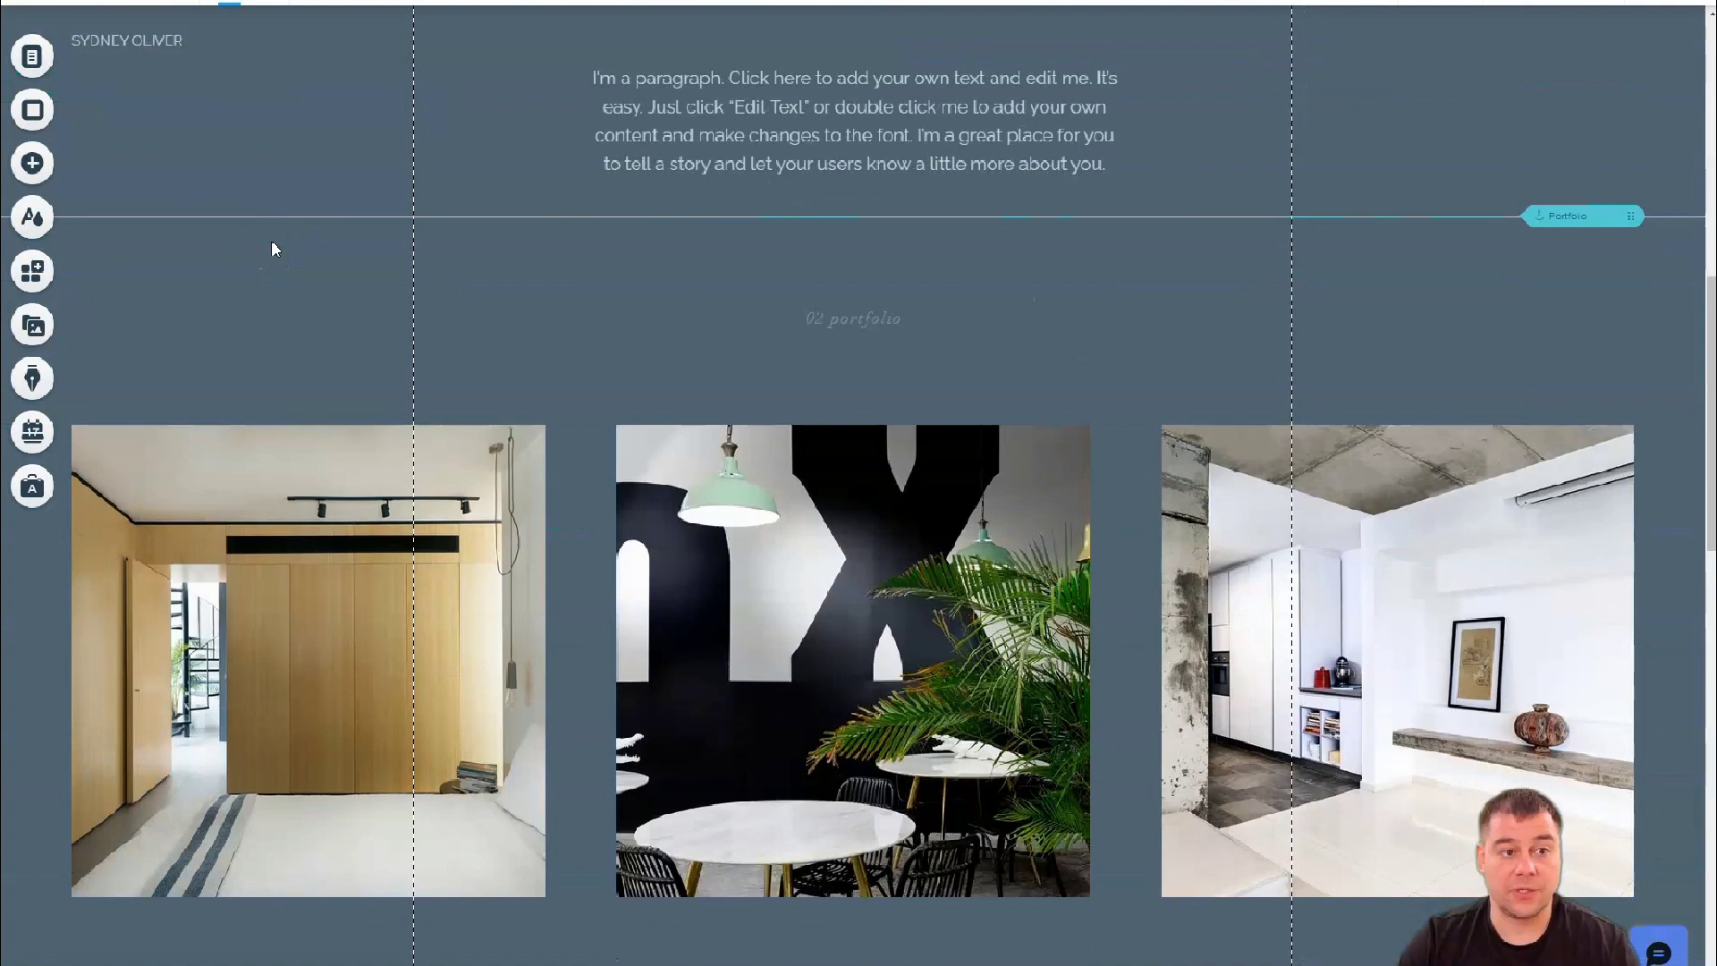
scroll(193, 65, "up", 2)
scroll(442, 149, "up", 3)
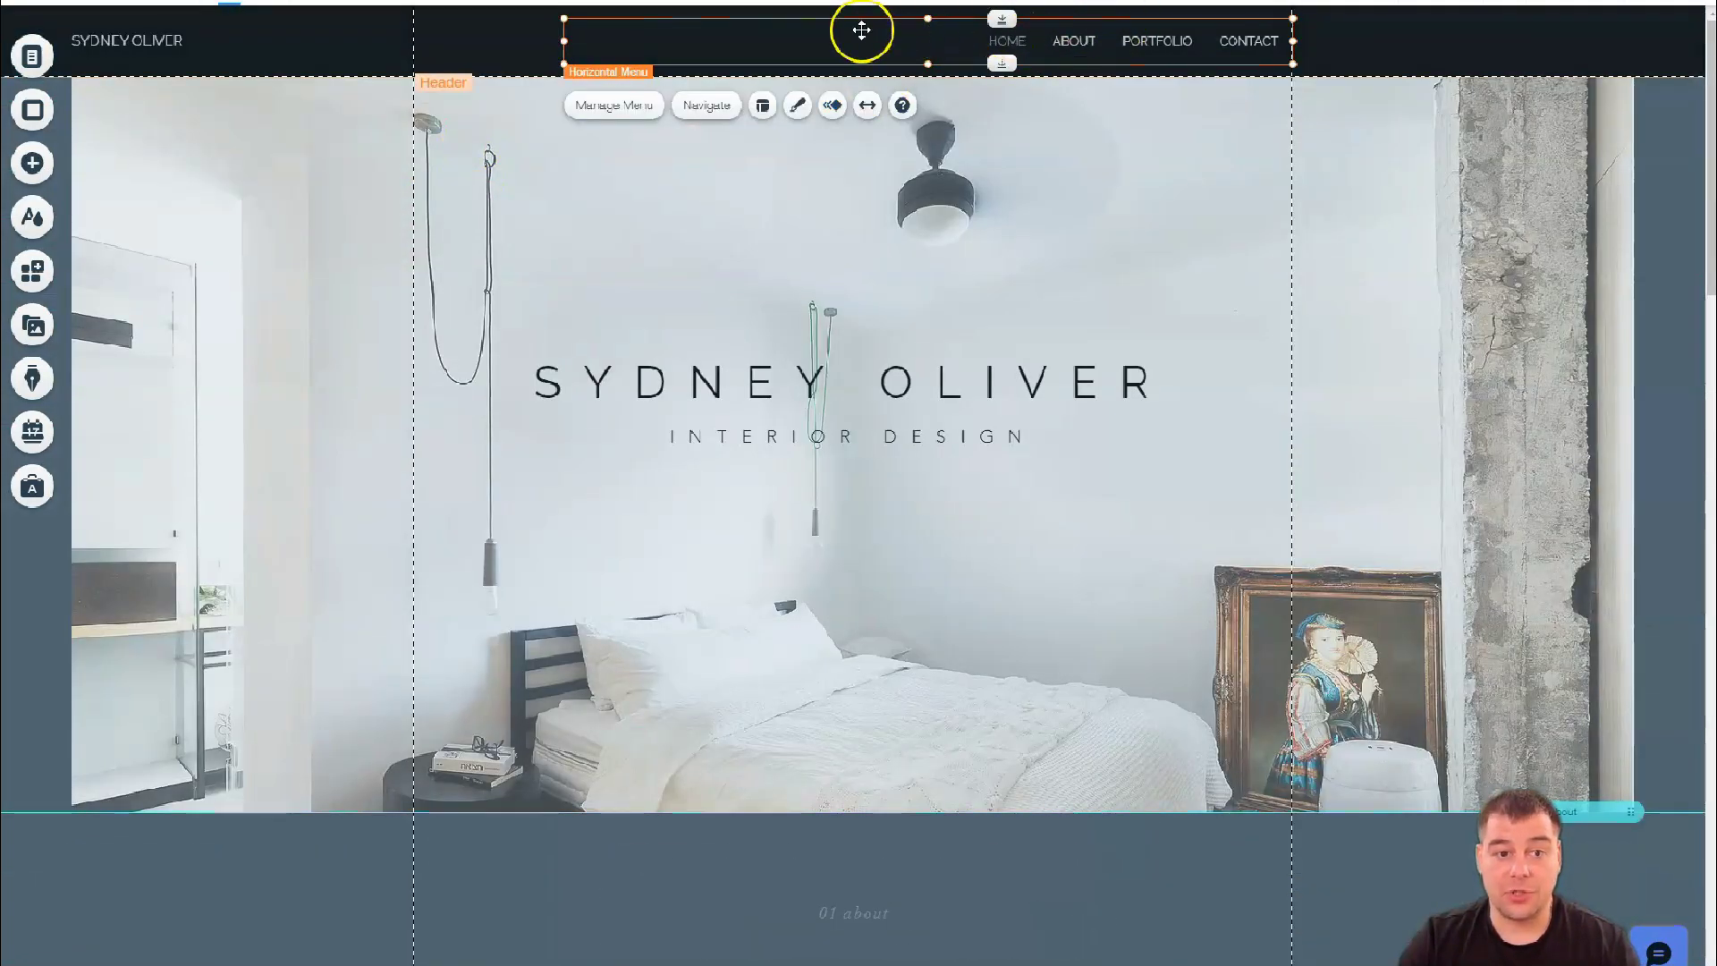
left_click_drag(1023, 33, 1241, 27)
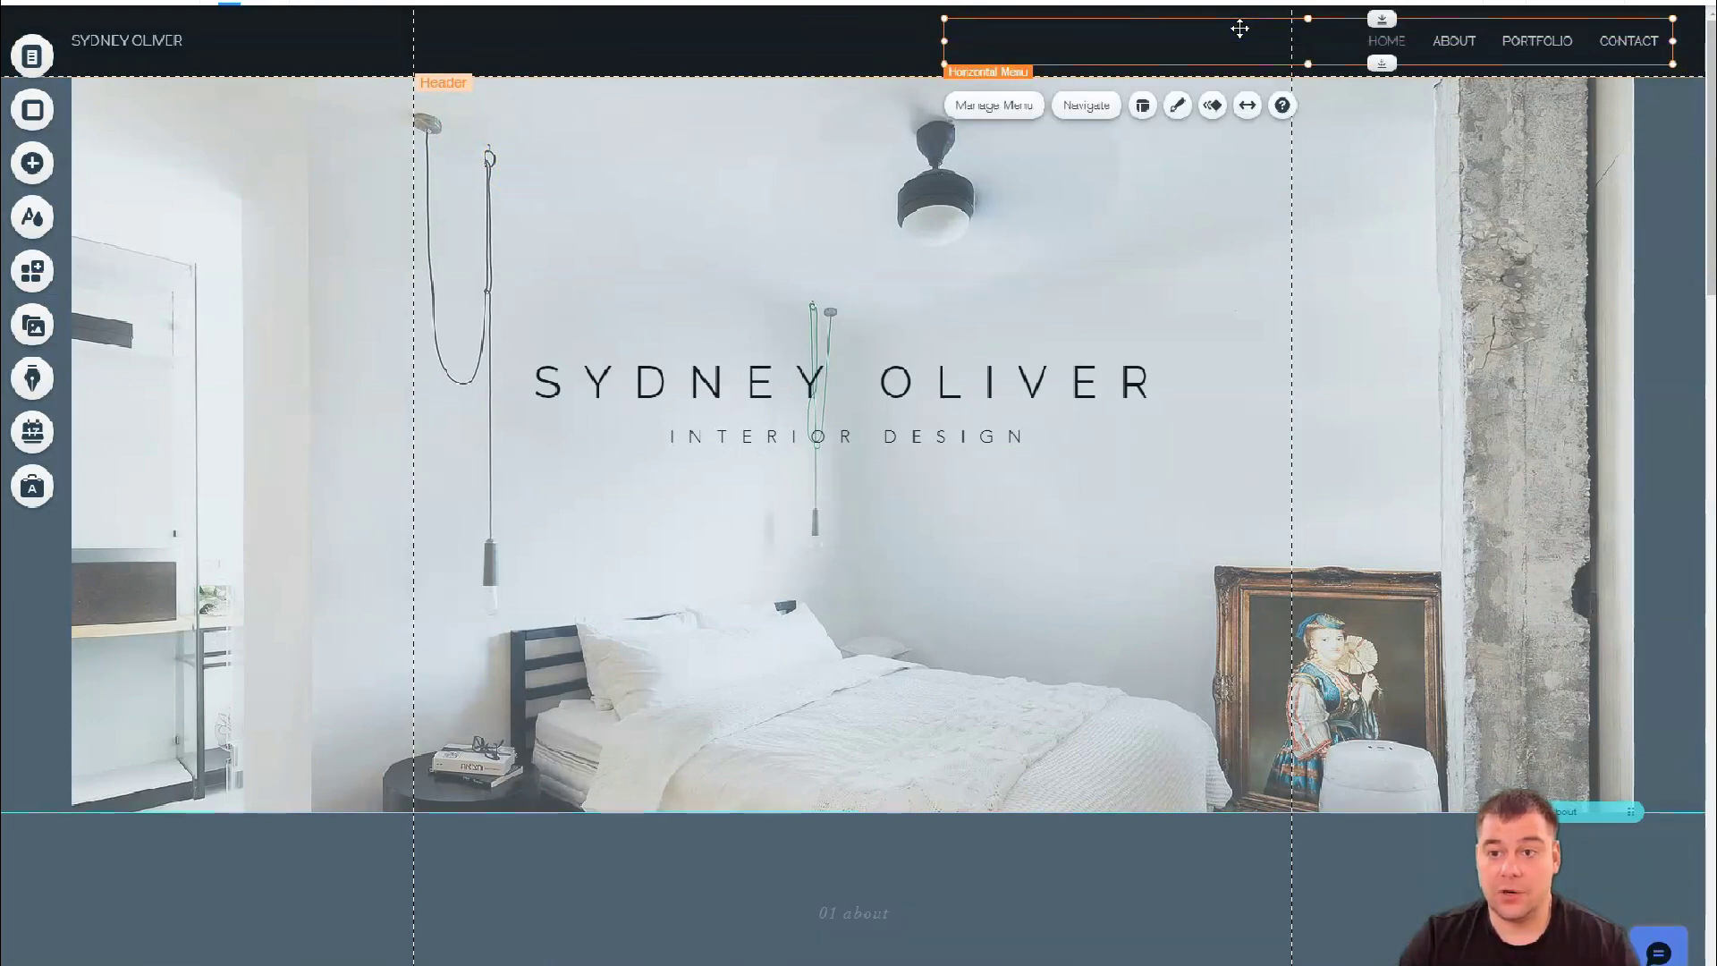
right_click(1239, 29)
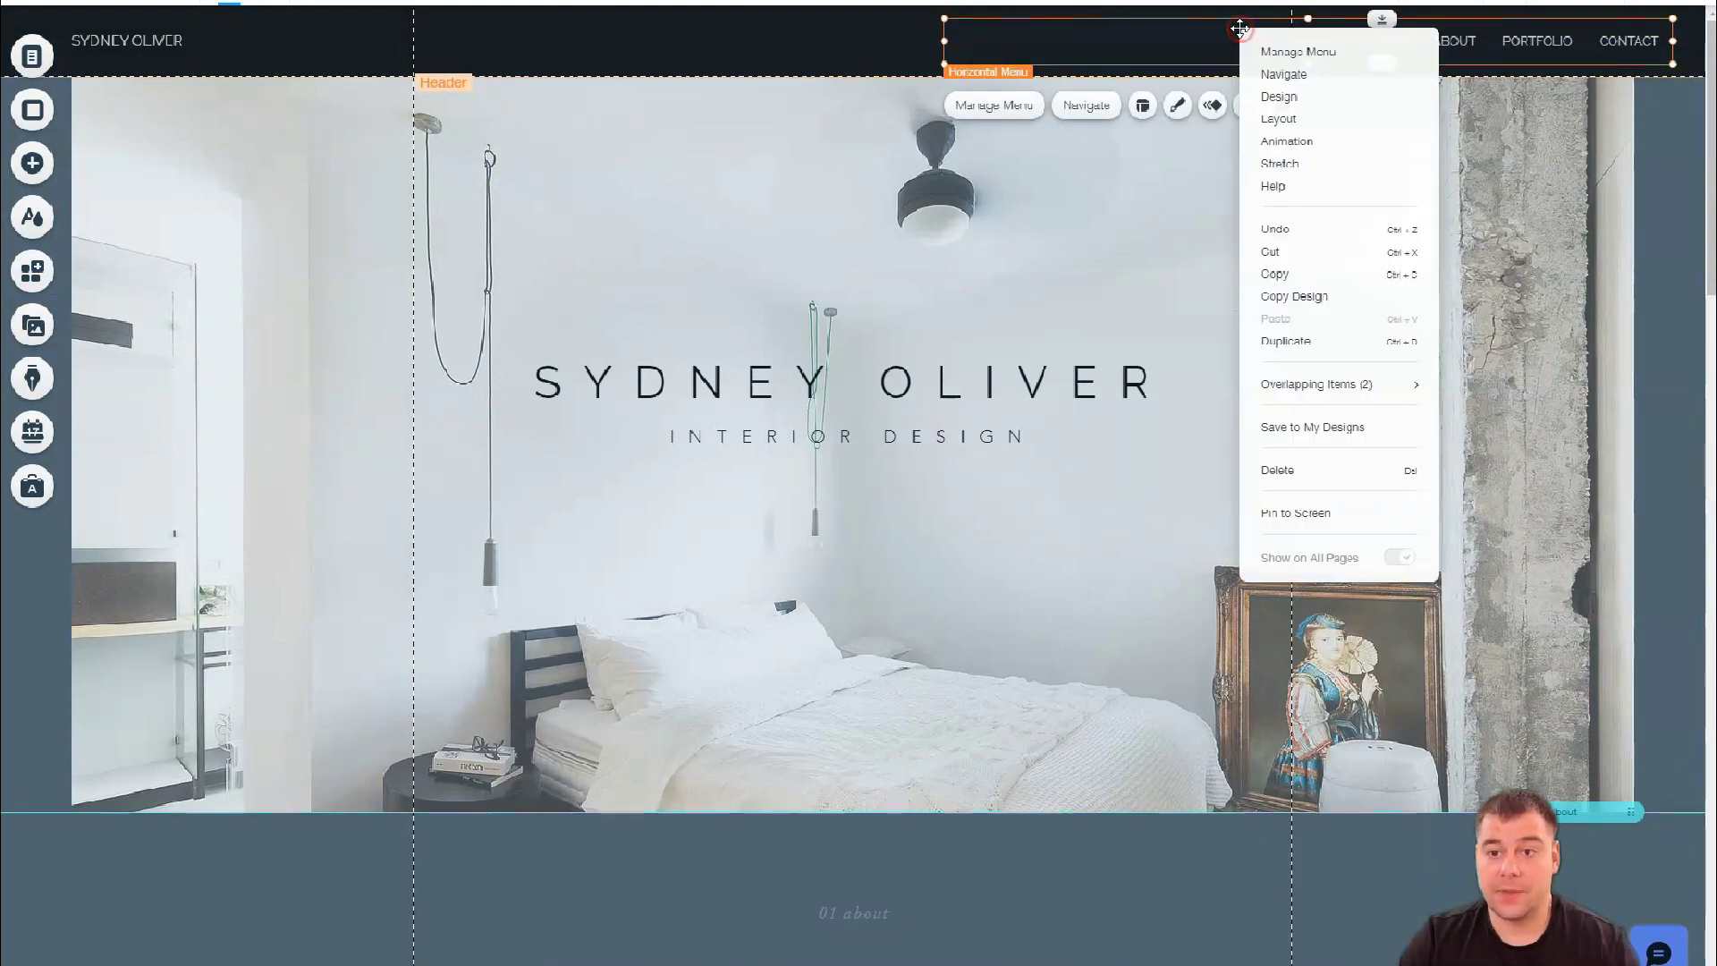
left_click(1315, 510)
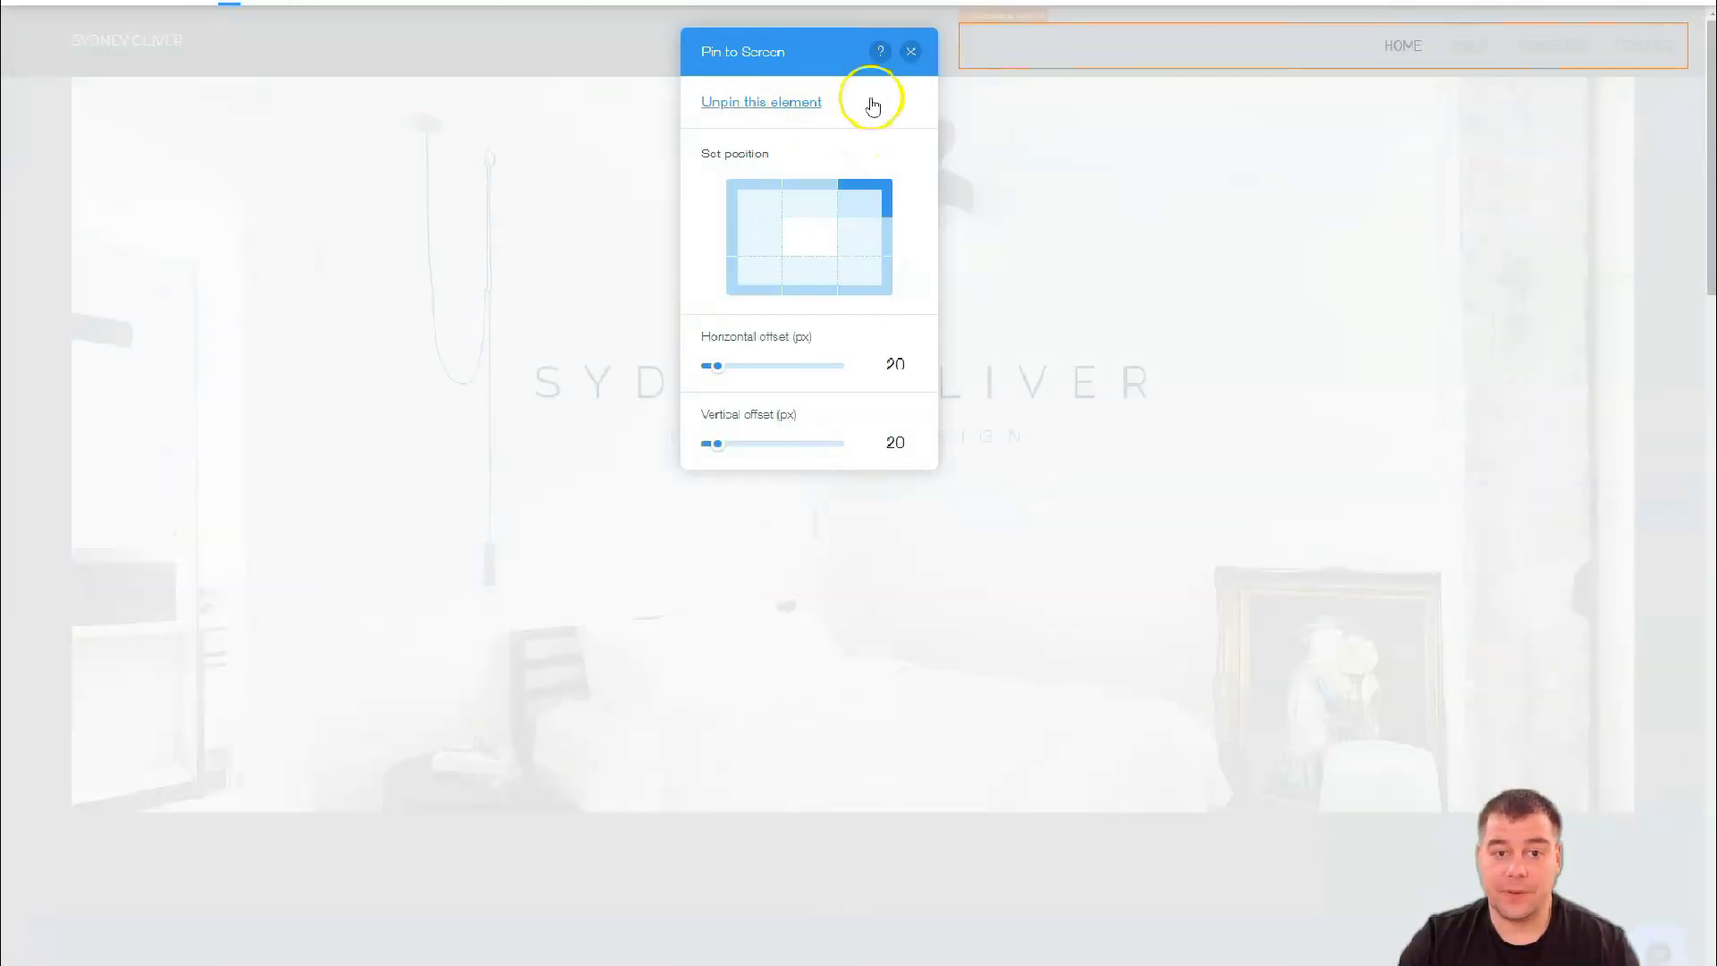
left_click(911, 51)
scroll(1085, 201, "down", 1)
scroll(1085, 200, "down", 1)
scroll(1080, 196, "down", 1)
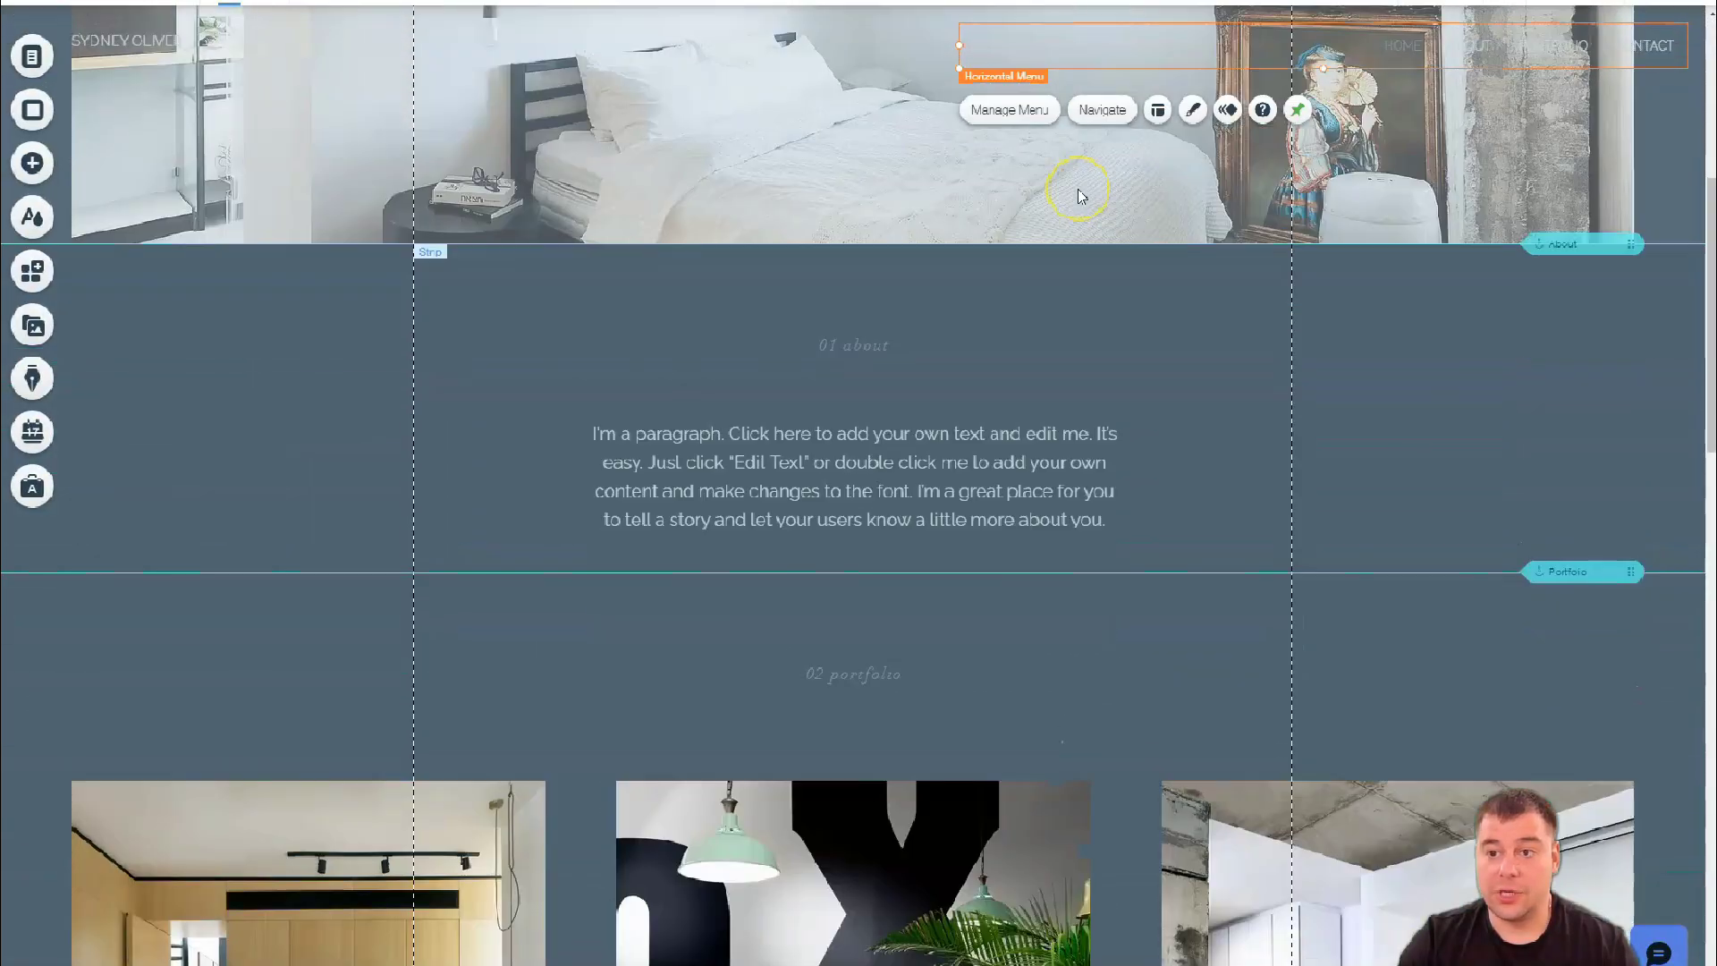
scroll(1079, 196, "down", 2)
scroll(1080, 196, "down", 1)
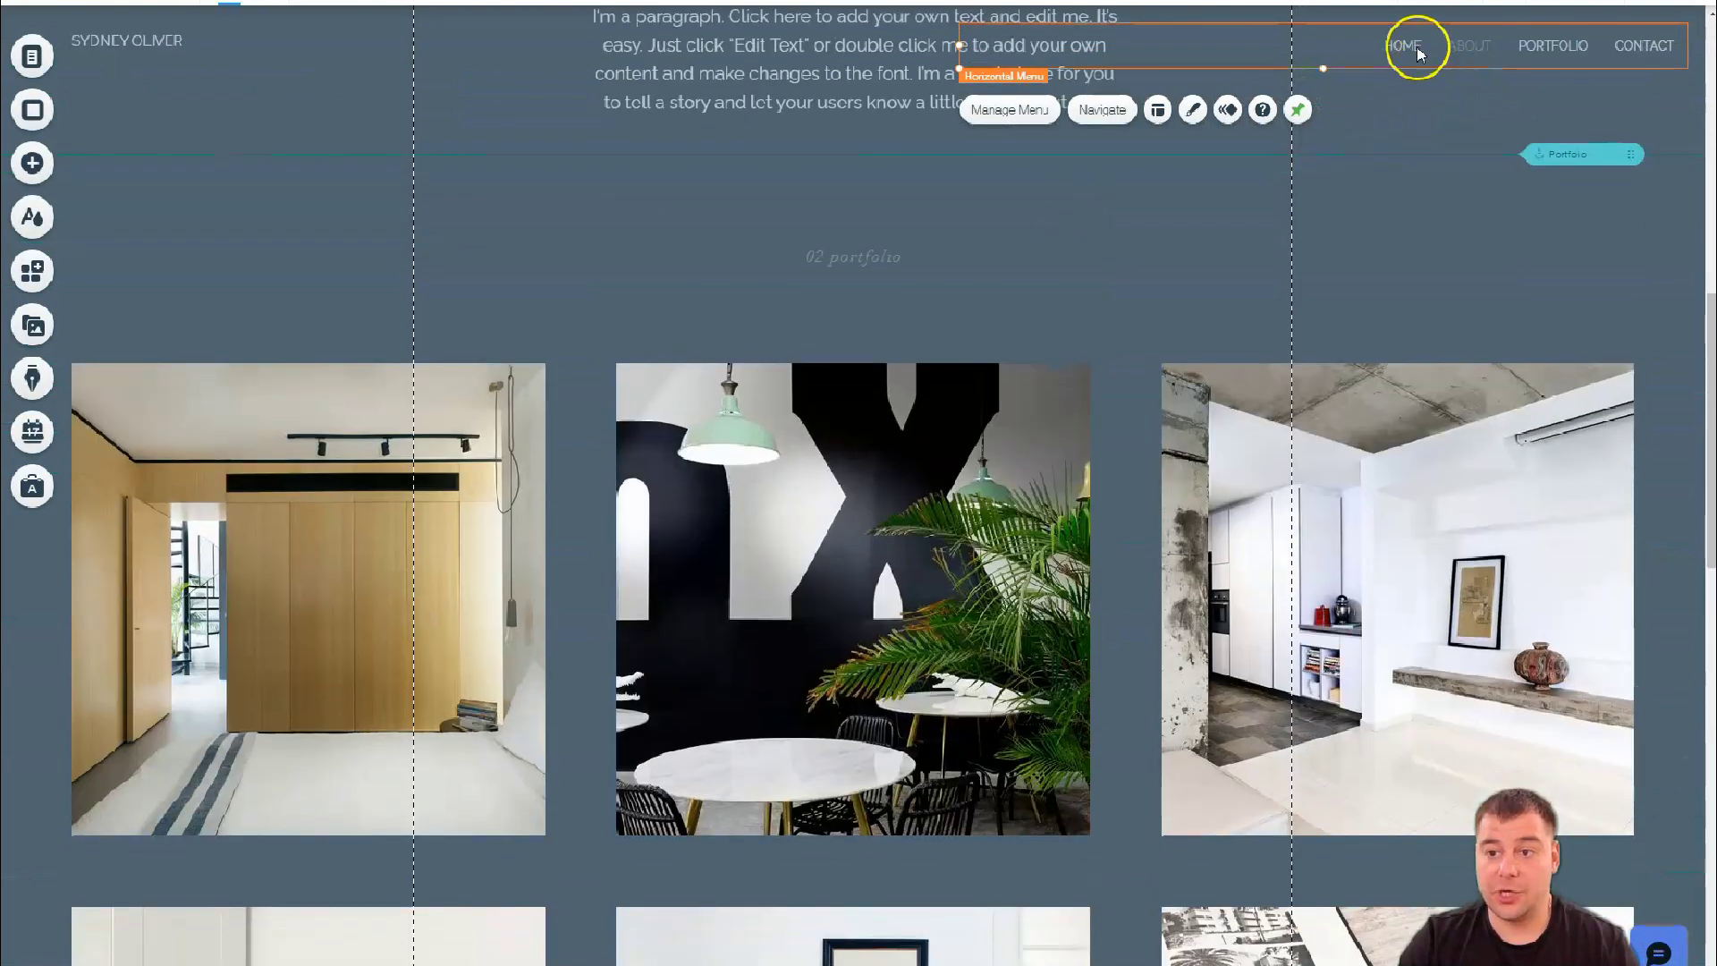
scroll(1362, 175, "down", 1)
scroll(1306, 144, "down", 1)
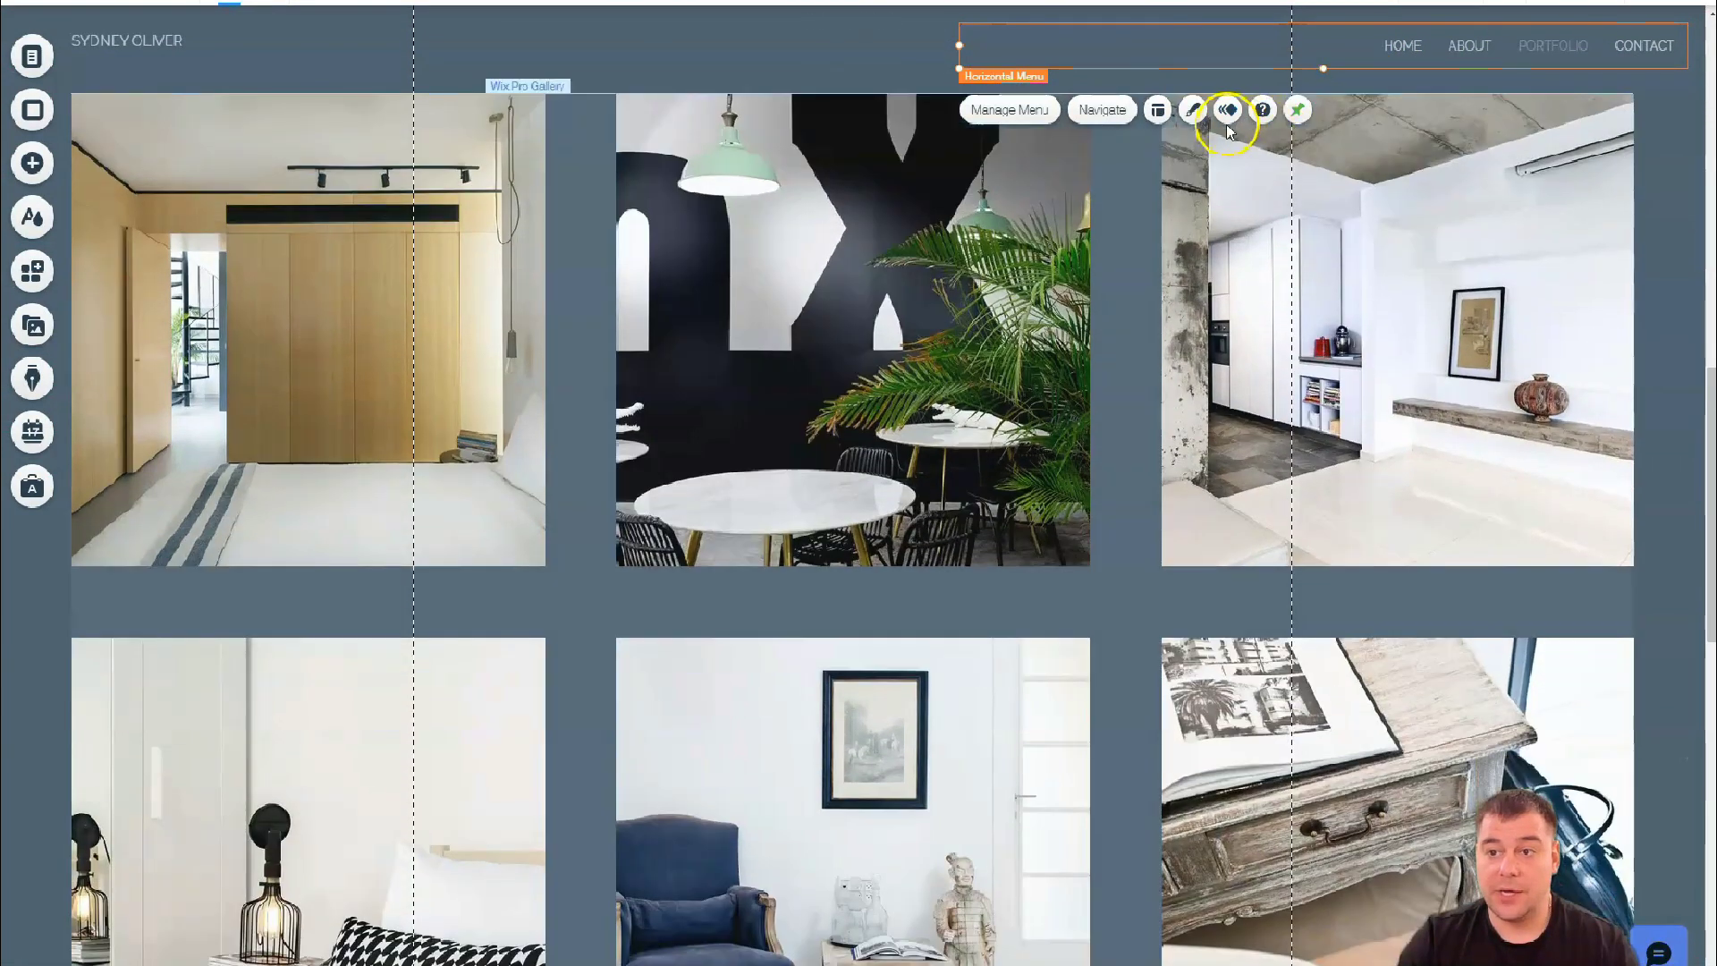
scroll(1190, 209, "up", 2)
scroll(1190, 210, "up", 2)
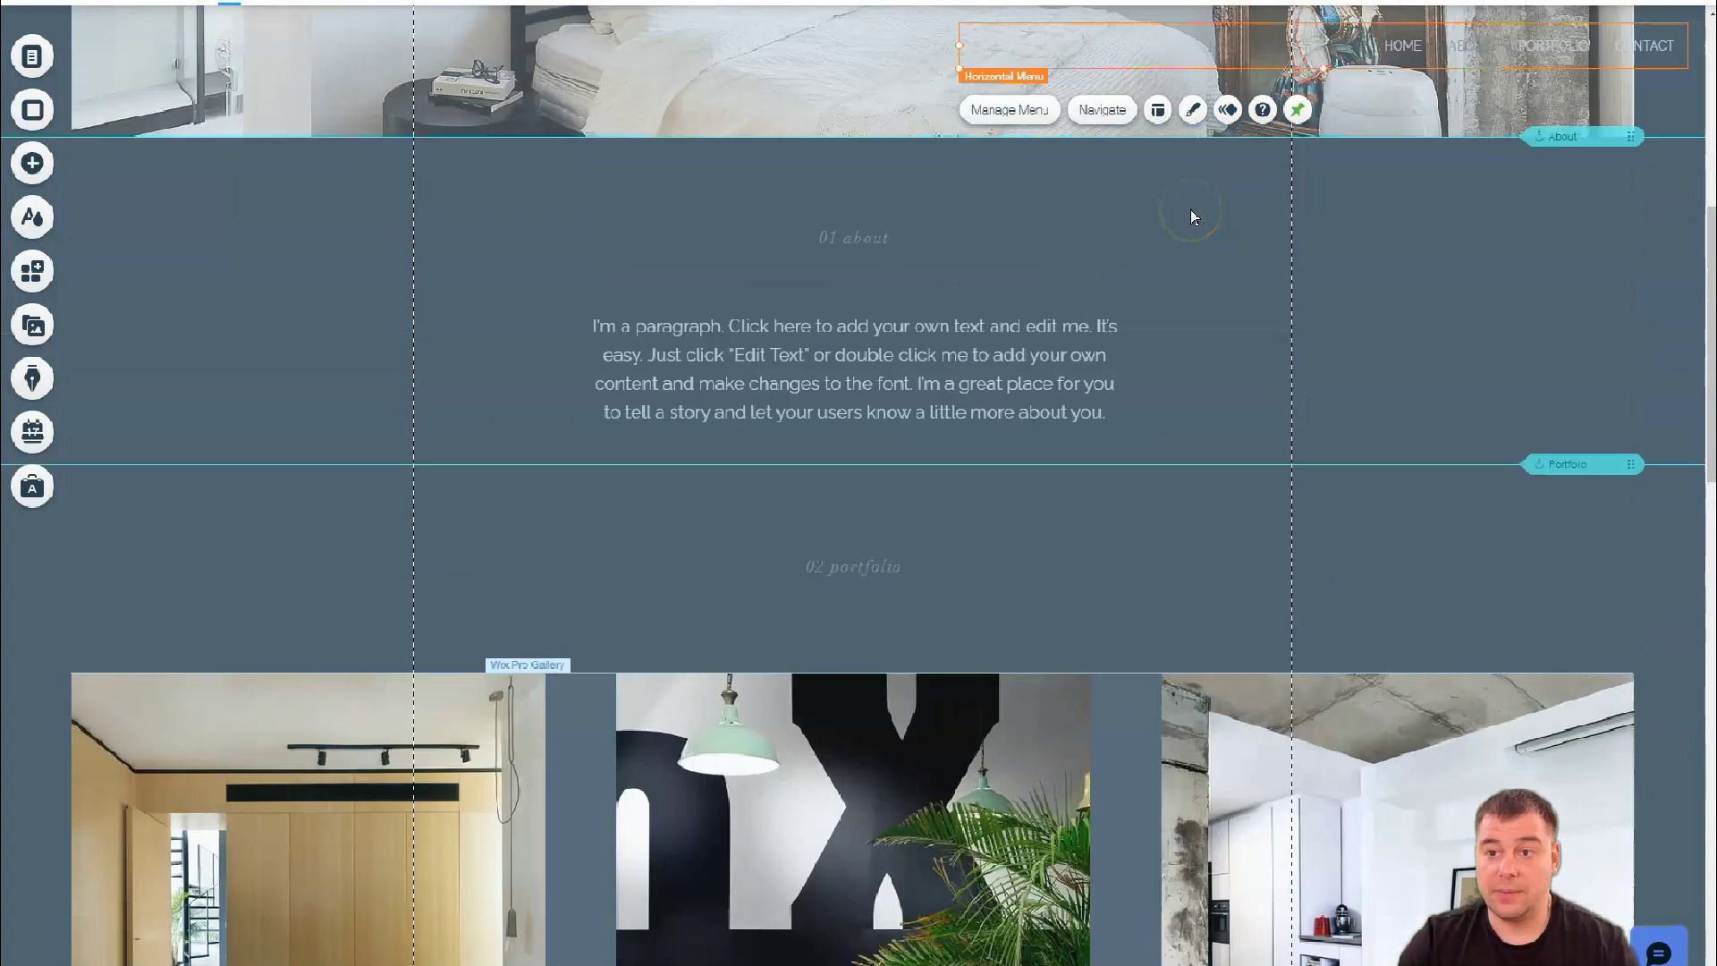
scroll(1190, 210, "up", 2)
scroll(1190, 210, "up", 1)
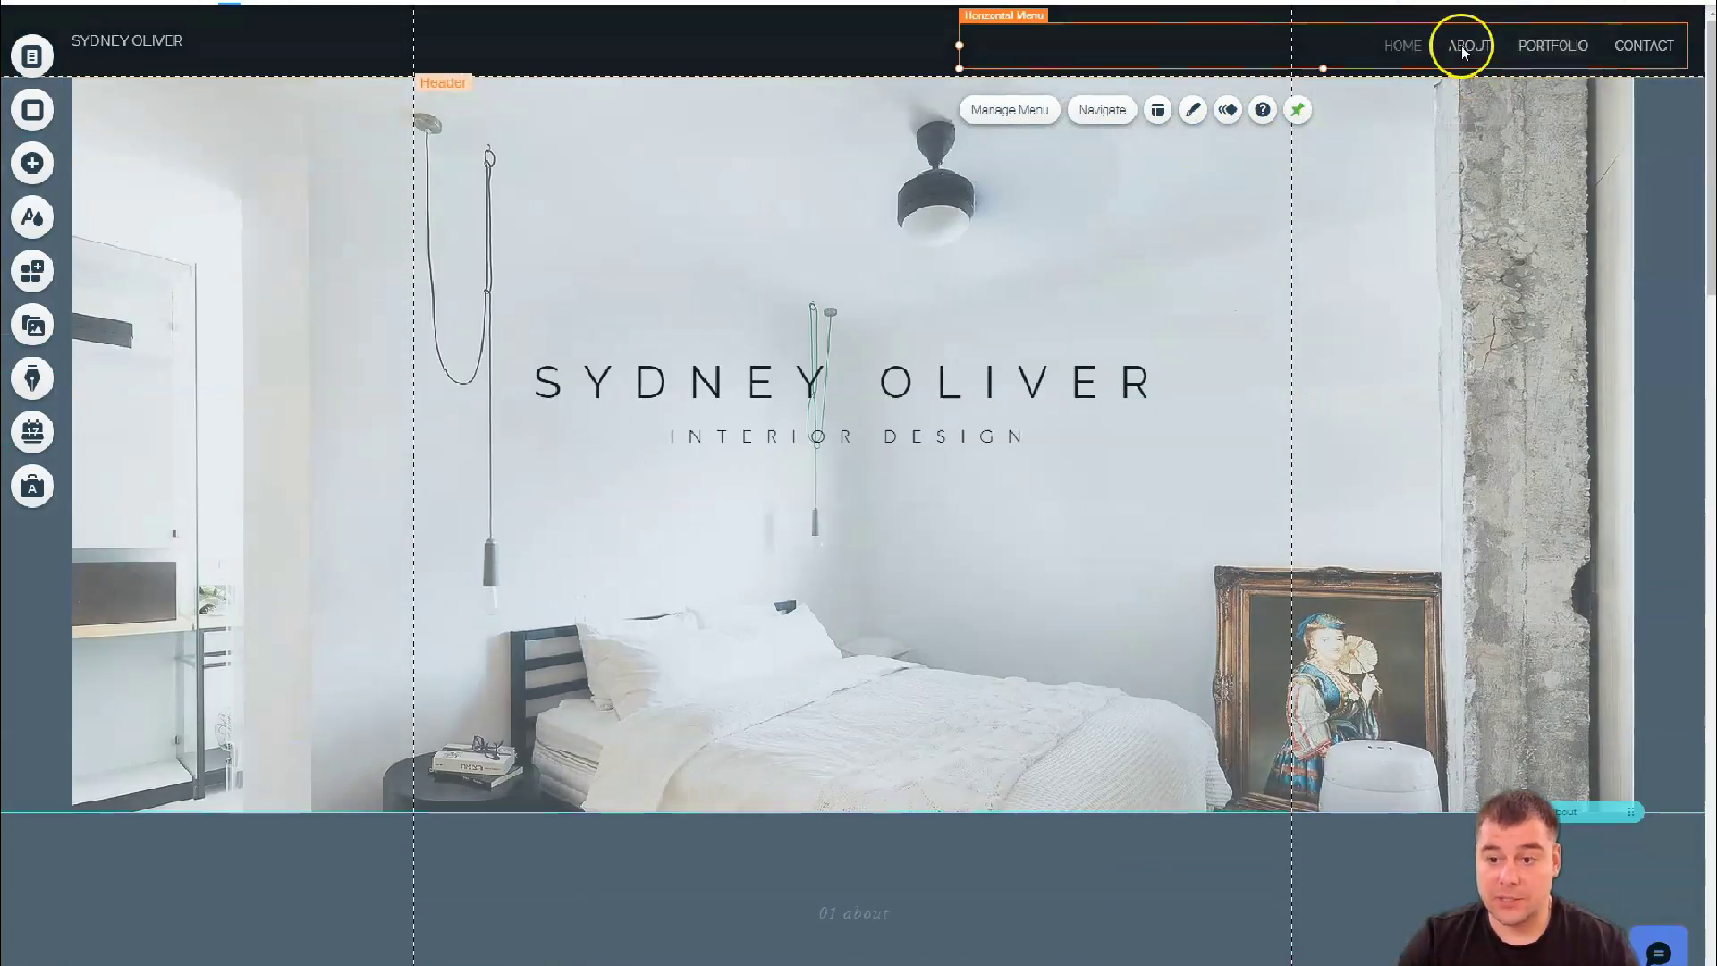
scroll(1037, 348, "down", 1)
scroll(1035, 349, "down", 5)
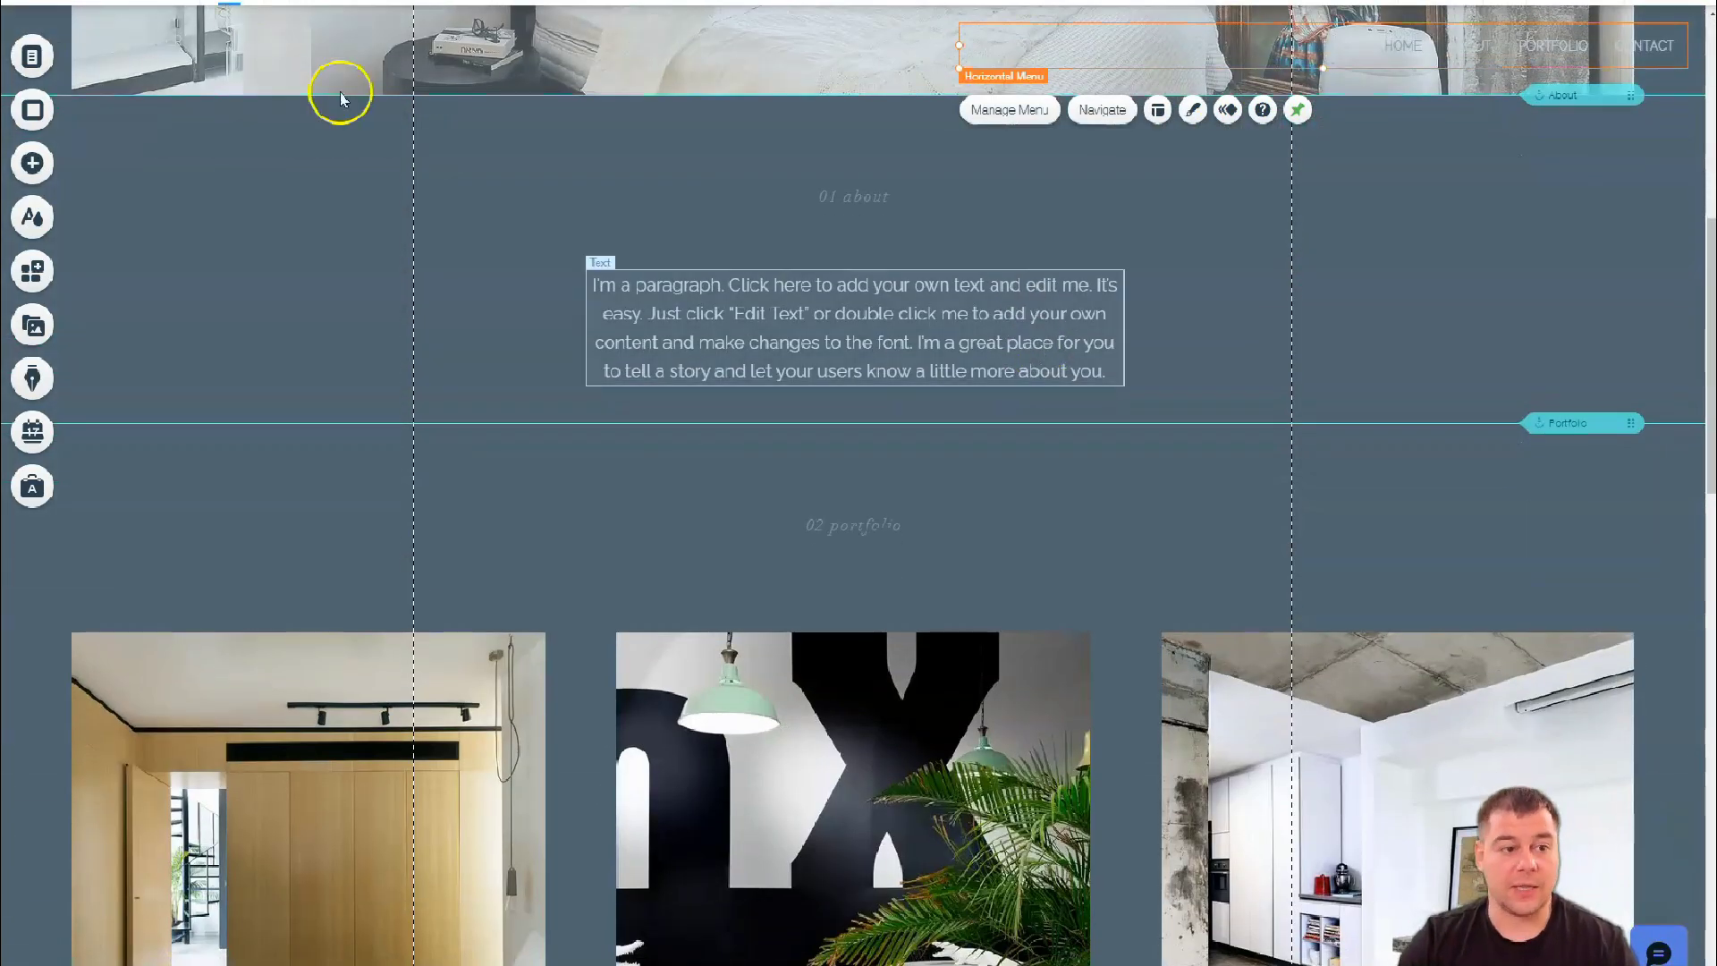
- Browse the Add Strip designs through Contact, Welcome, Team and About to Classic
left_click(30, 166)
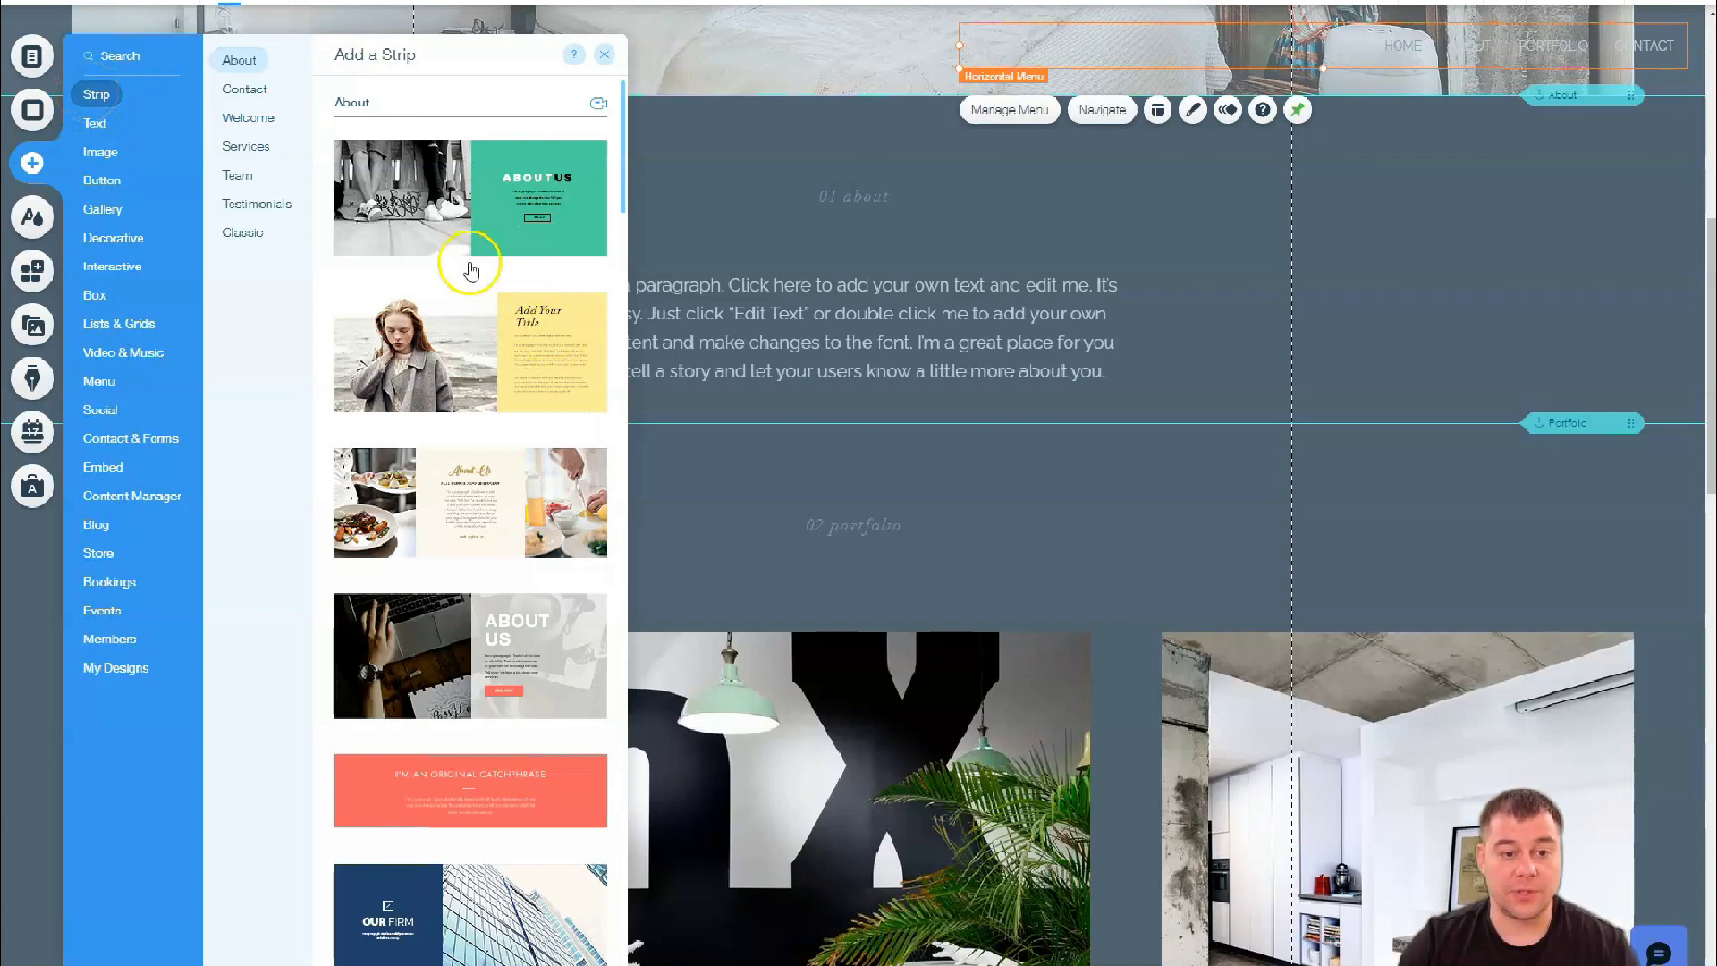
left_click(247, 92)
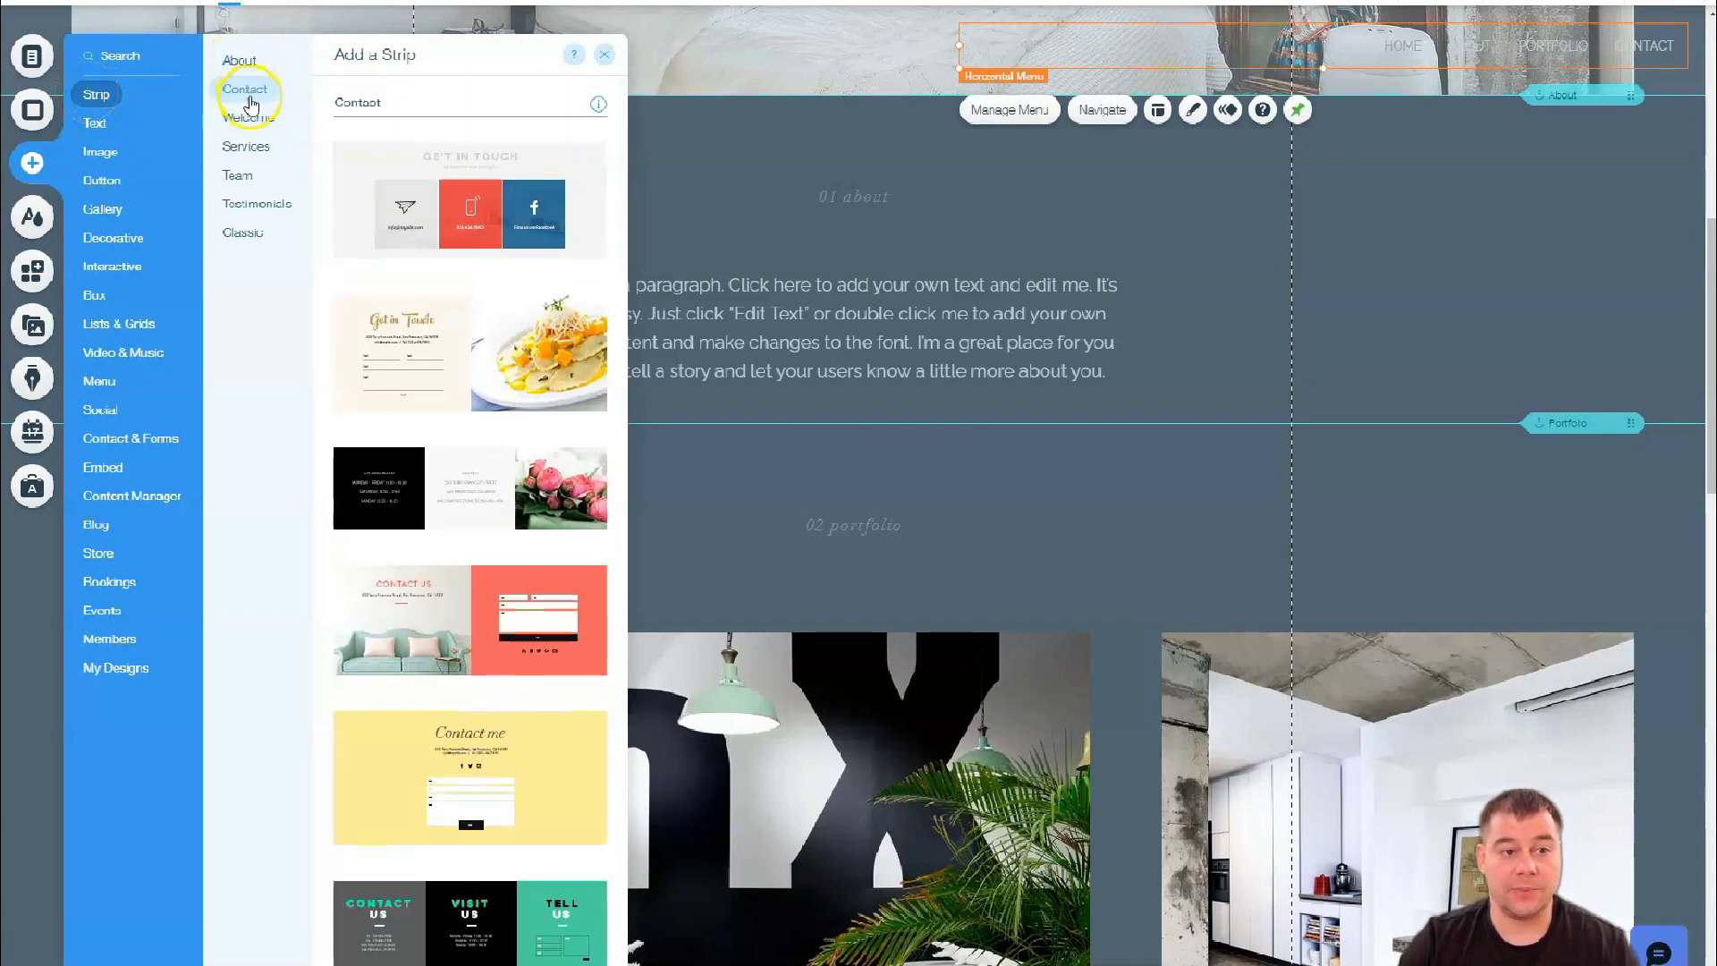
left_click(250, 121)
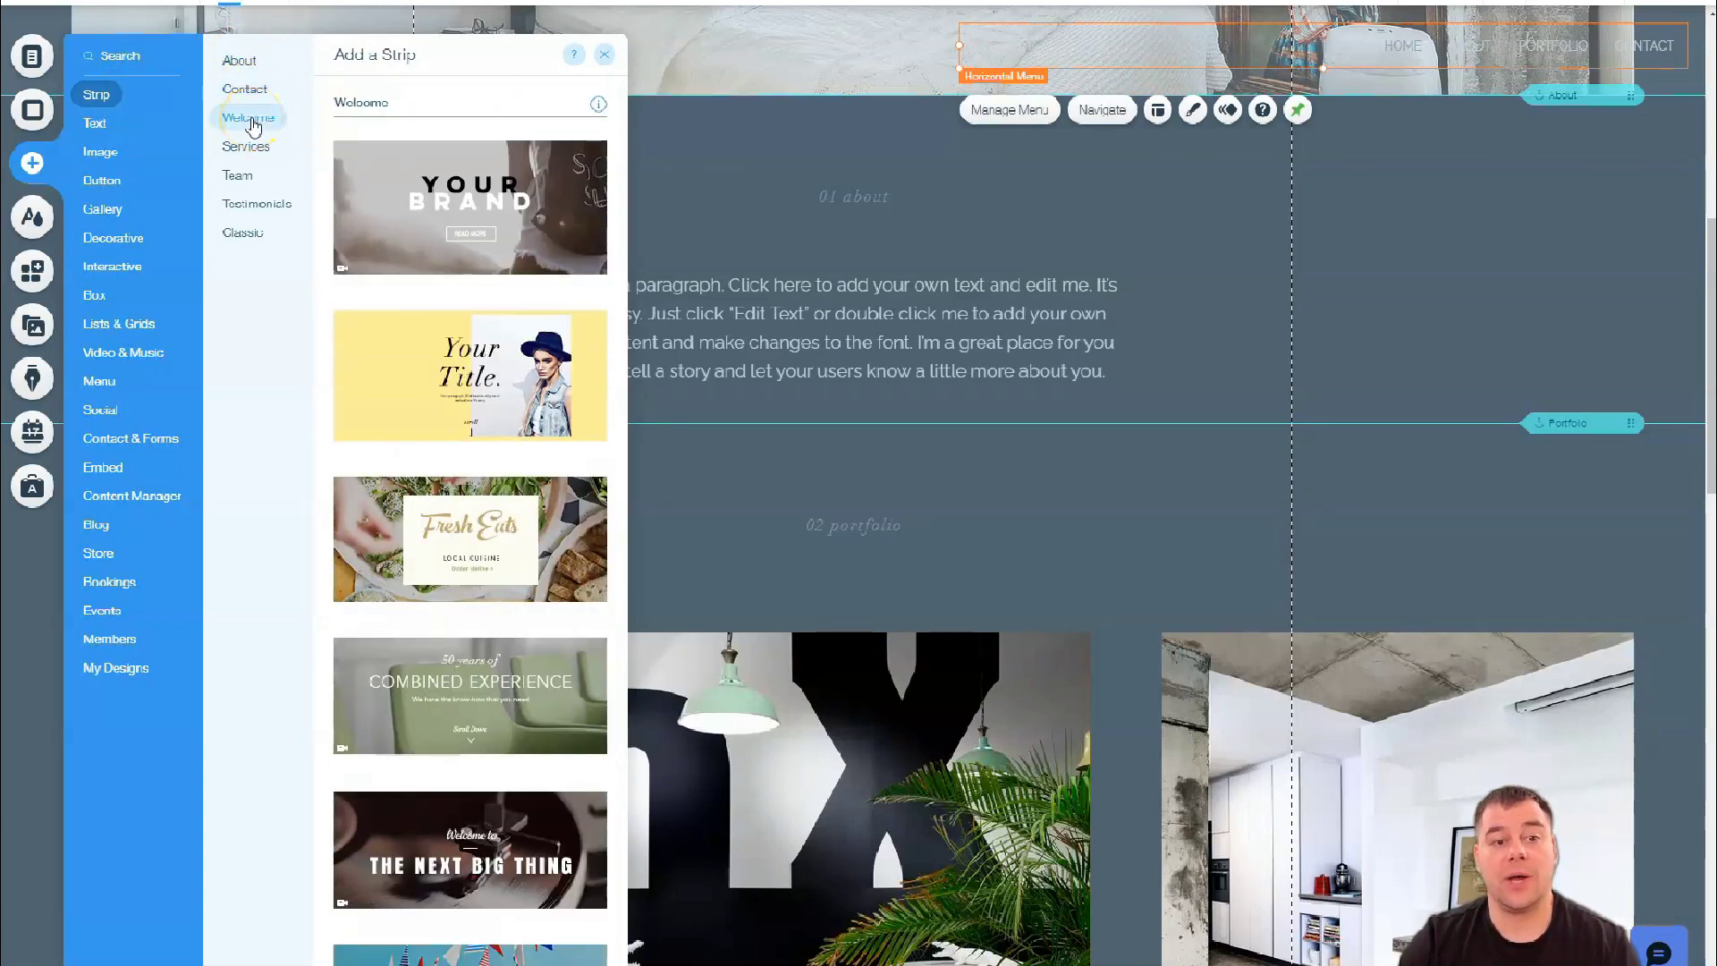
left_click(249, 176)
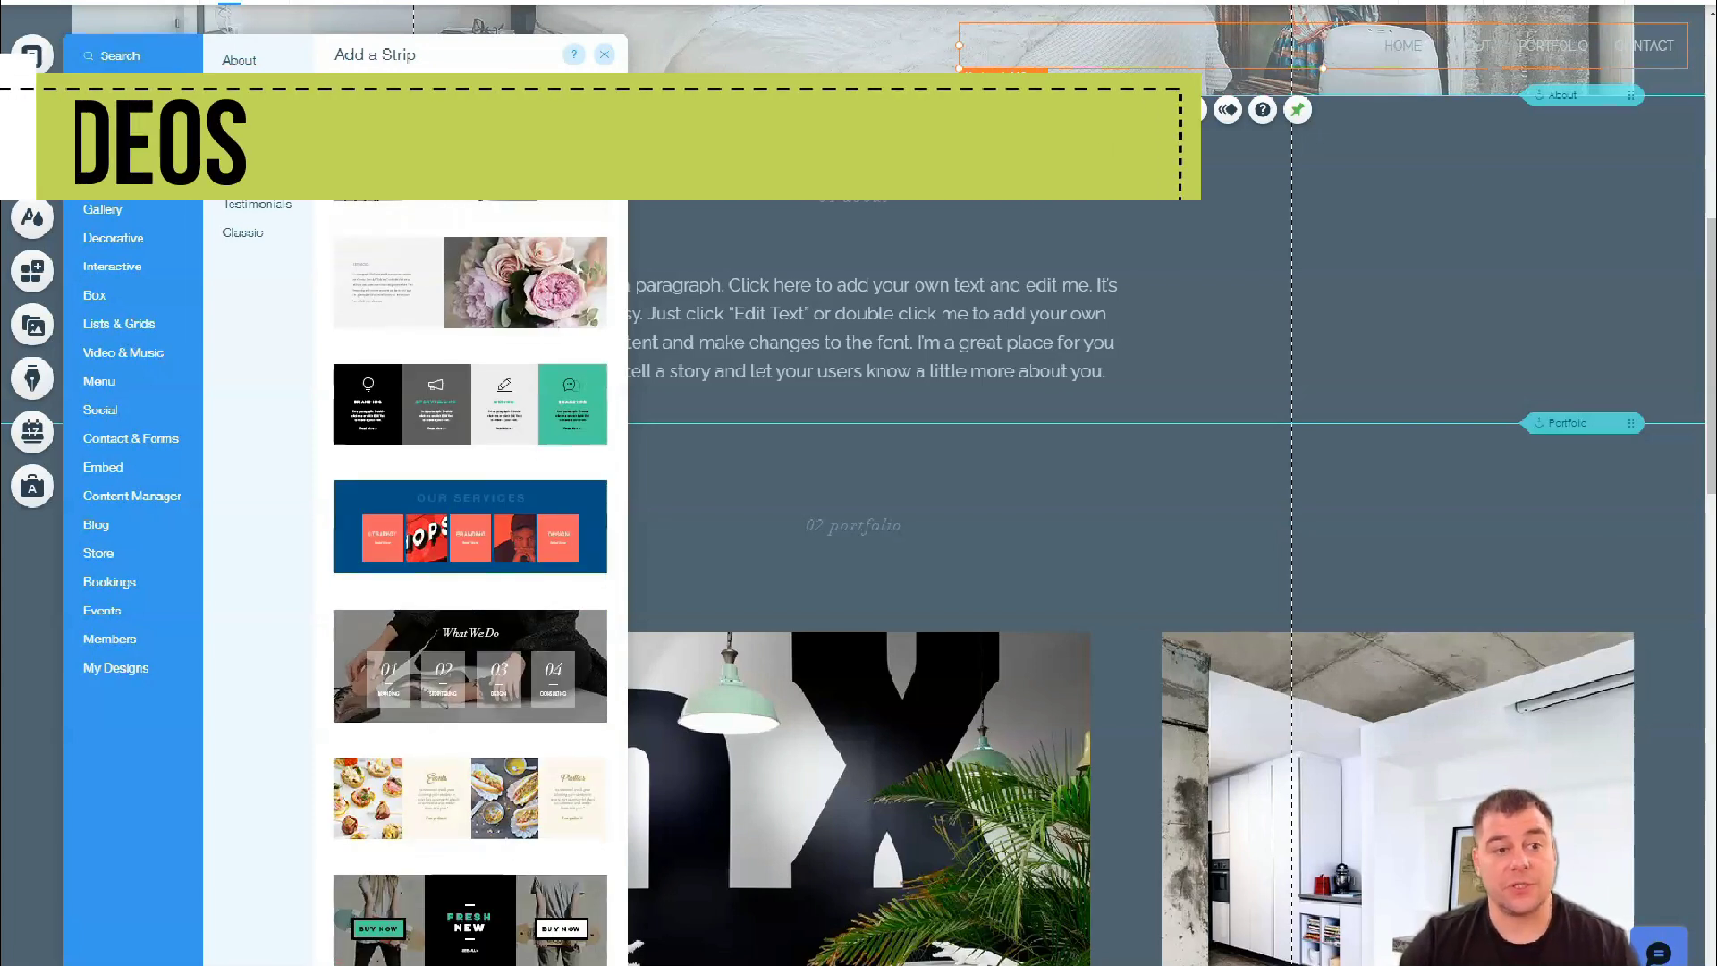
left_click(257, 202)
left_click(242, 233)
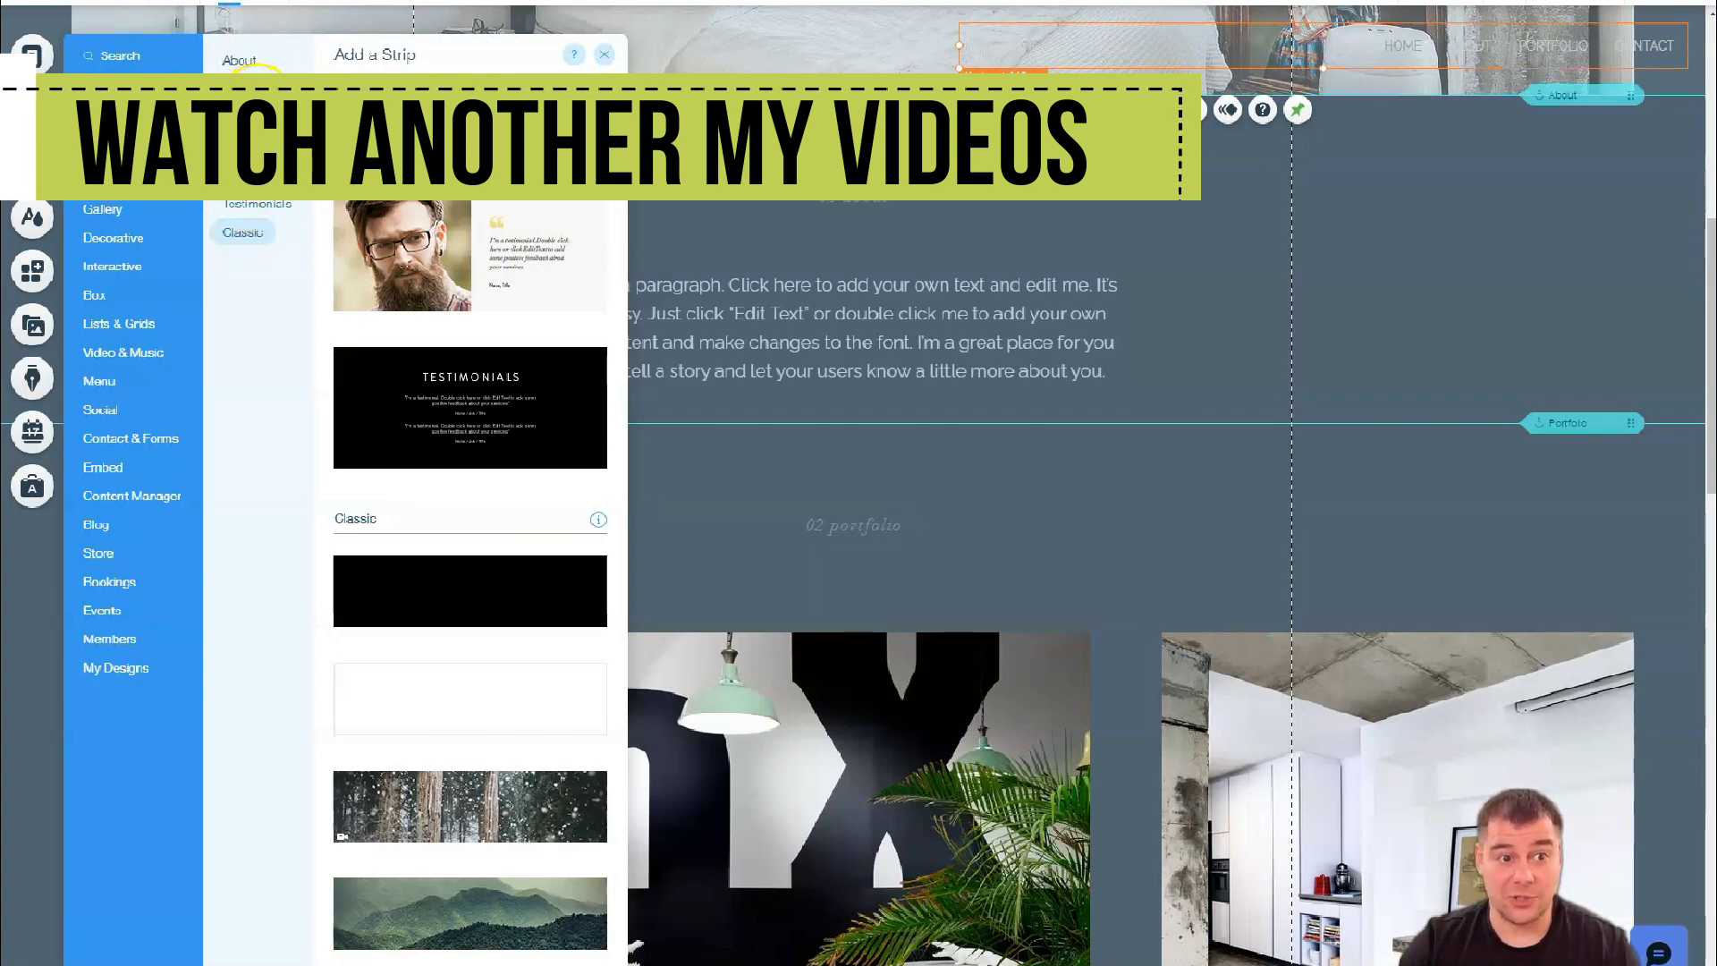
left_click(242, 174)
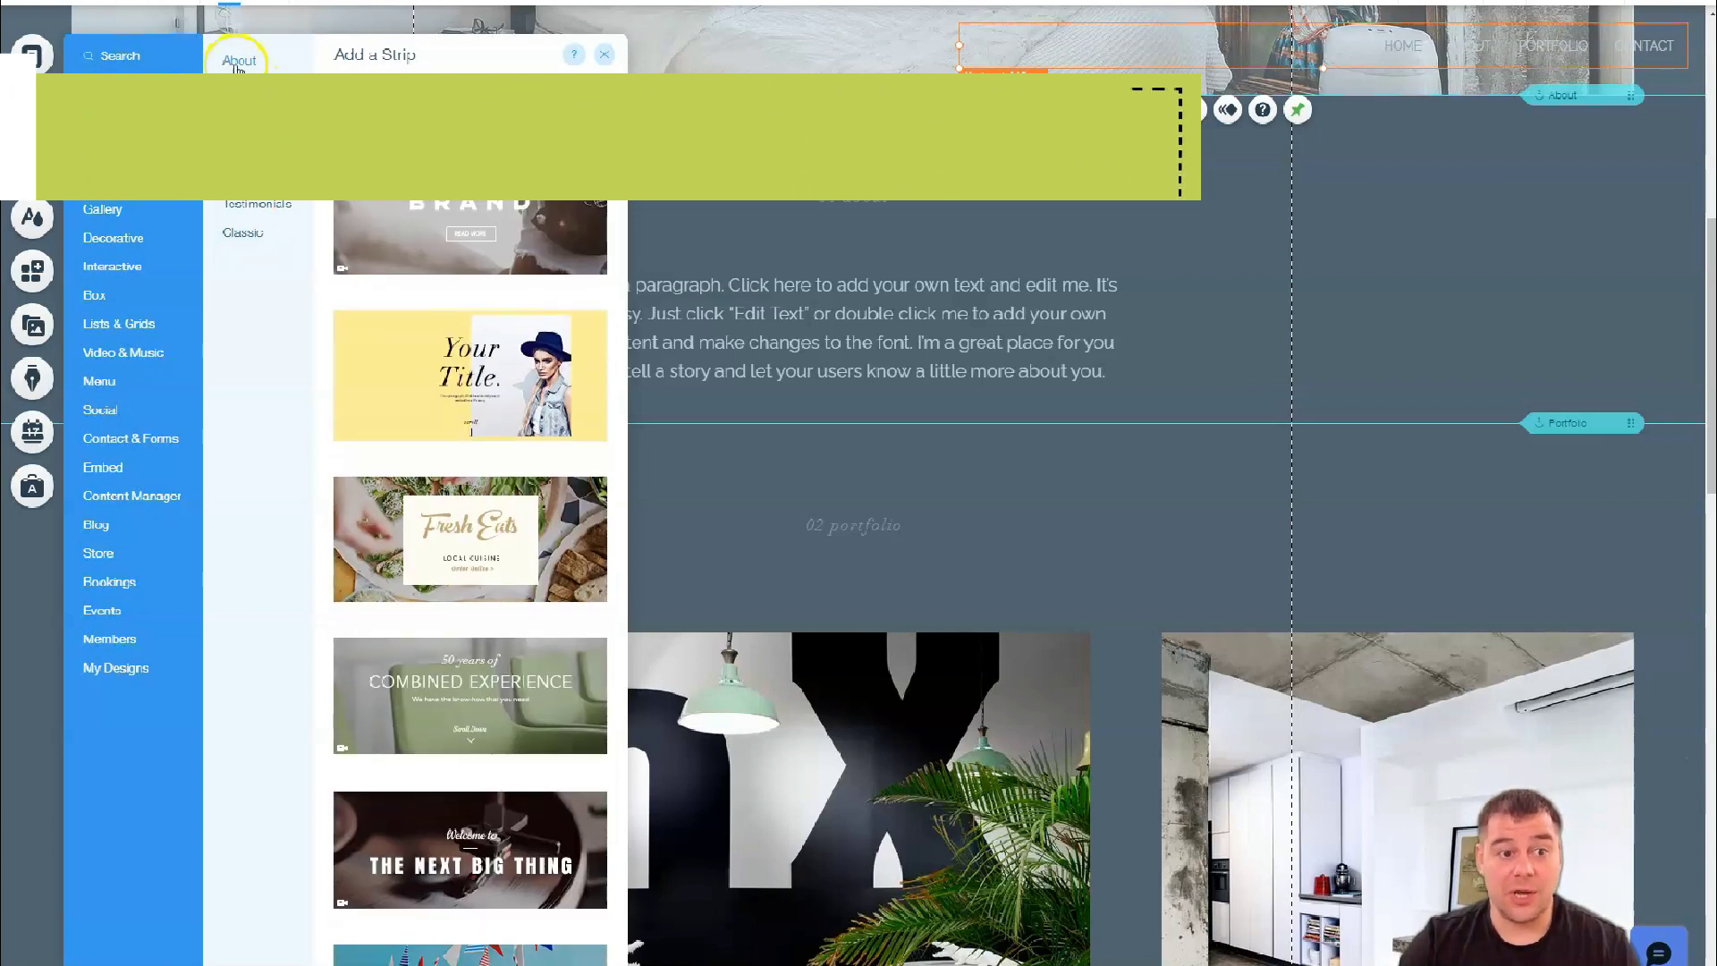
left_click(239, 61)
scroll(239, 84, "down", 5)
scroll(241, 87, "down", 5)
scroll(246, 87, "down", 5)
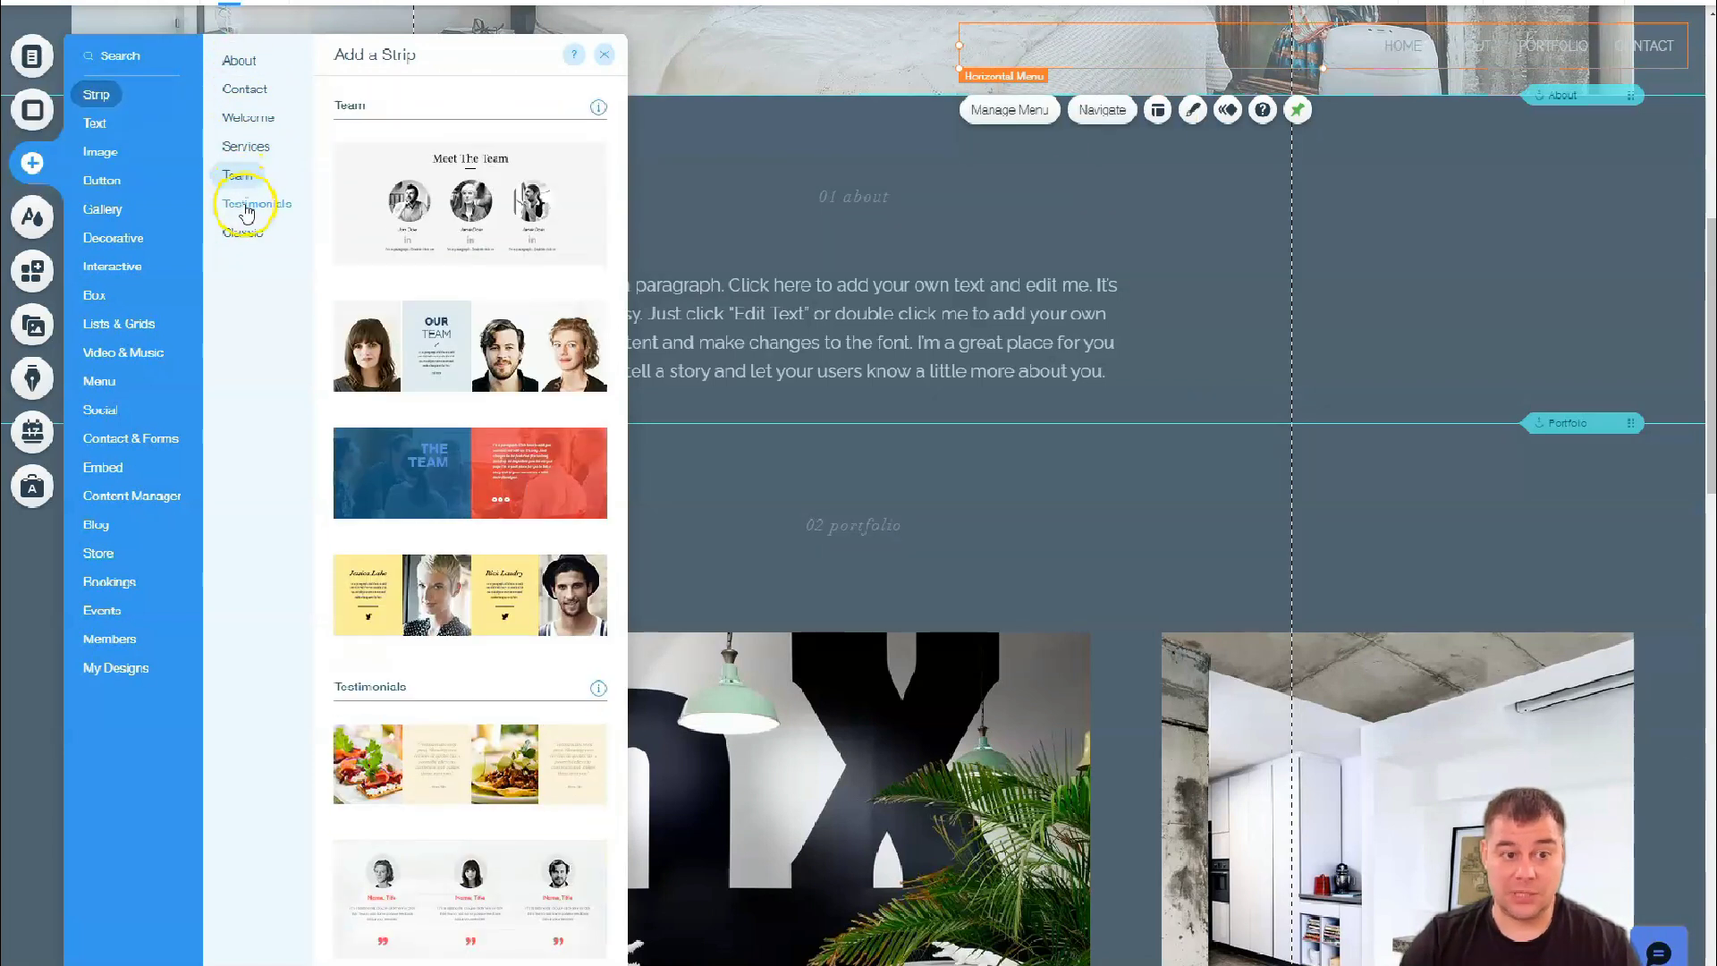
scroll(252, 88, "down", 5)
left_click(252, 89)
left_click(242, 232)
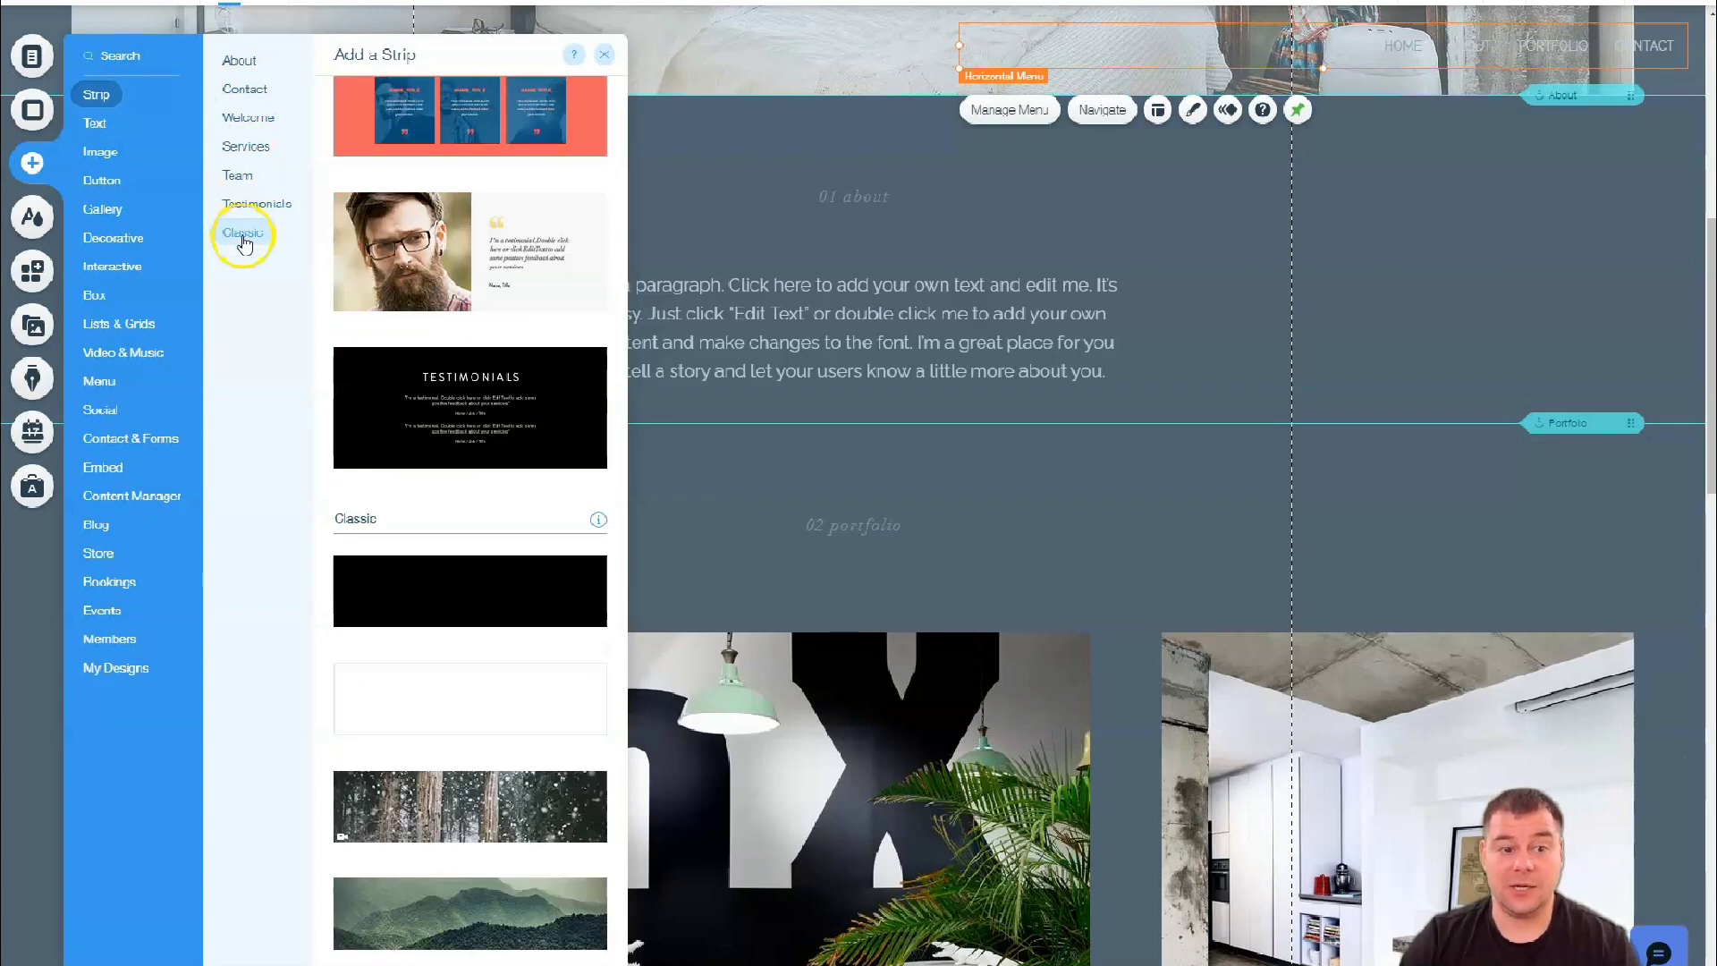
- Place a blank Classic strip below About and drop a Huge Title text into it
left_click_drag(541, 672, 1103, 503)
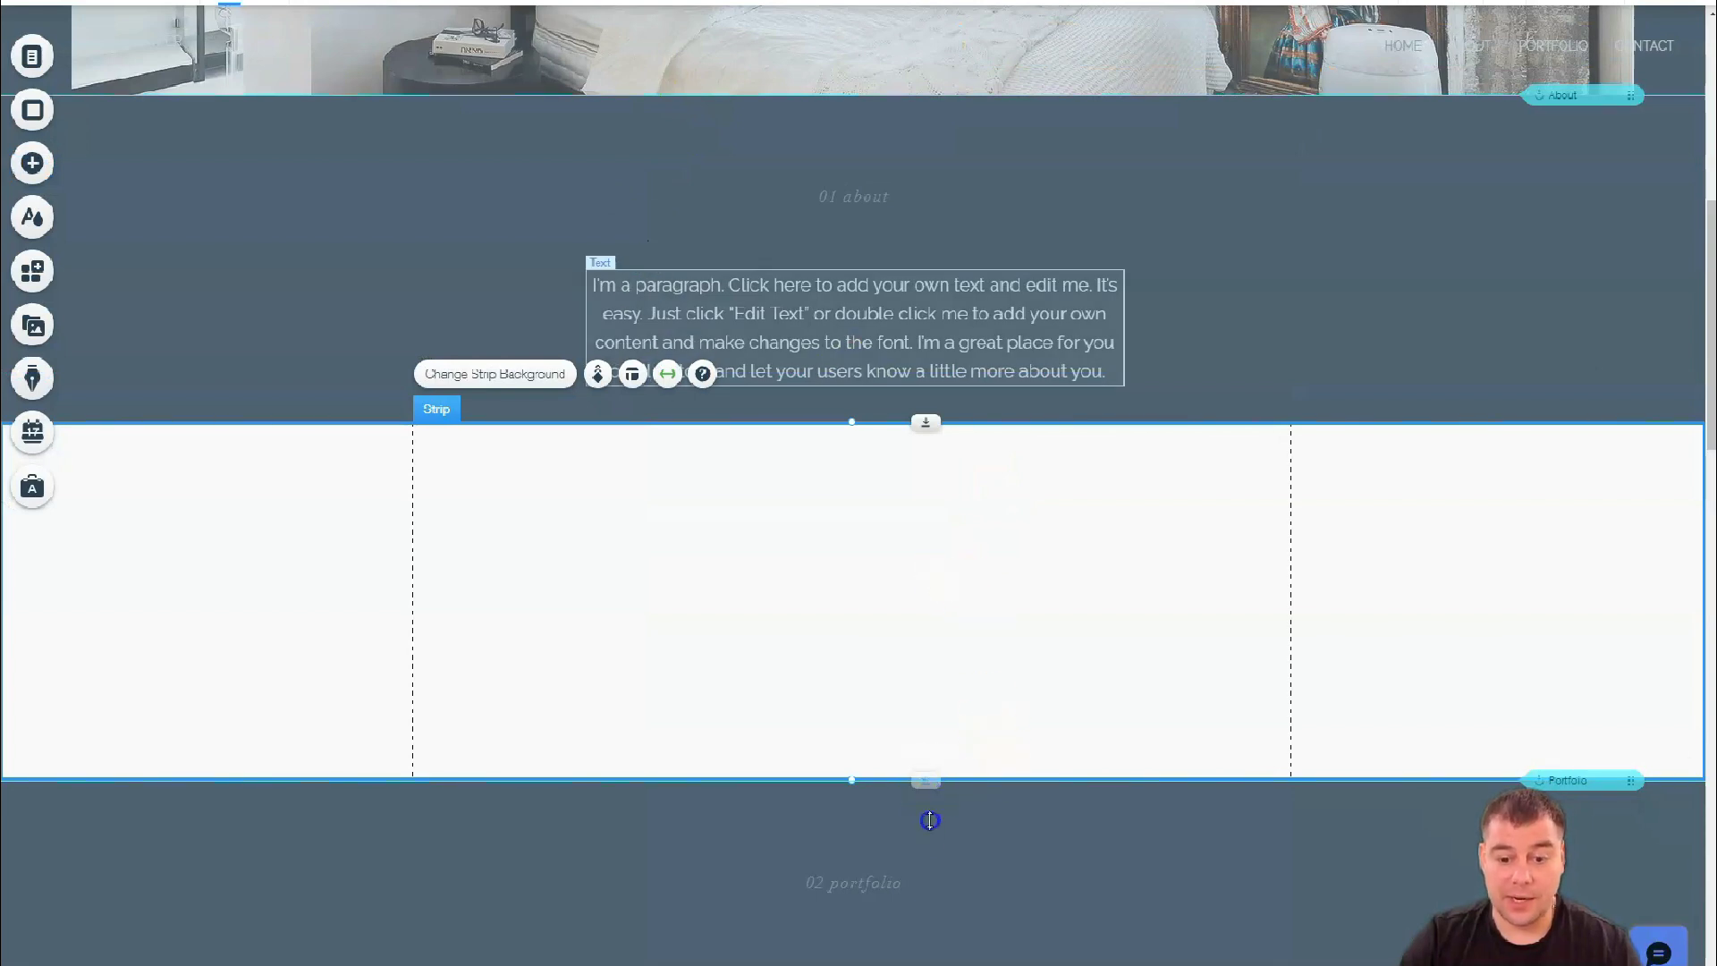
left_click_drag(929, 820, 920, 908)
scroll(928, 366, "down", 3)
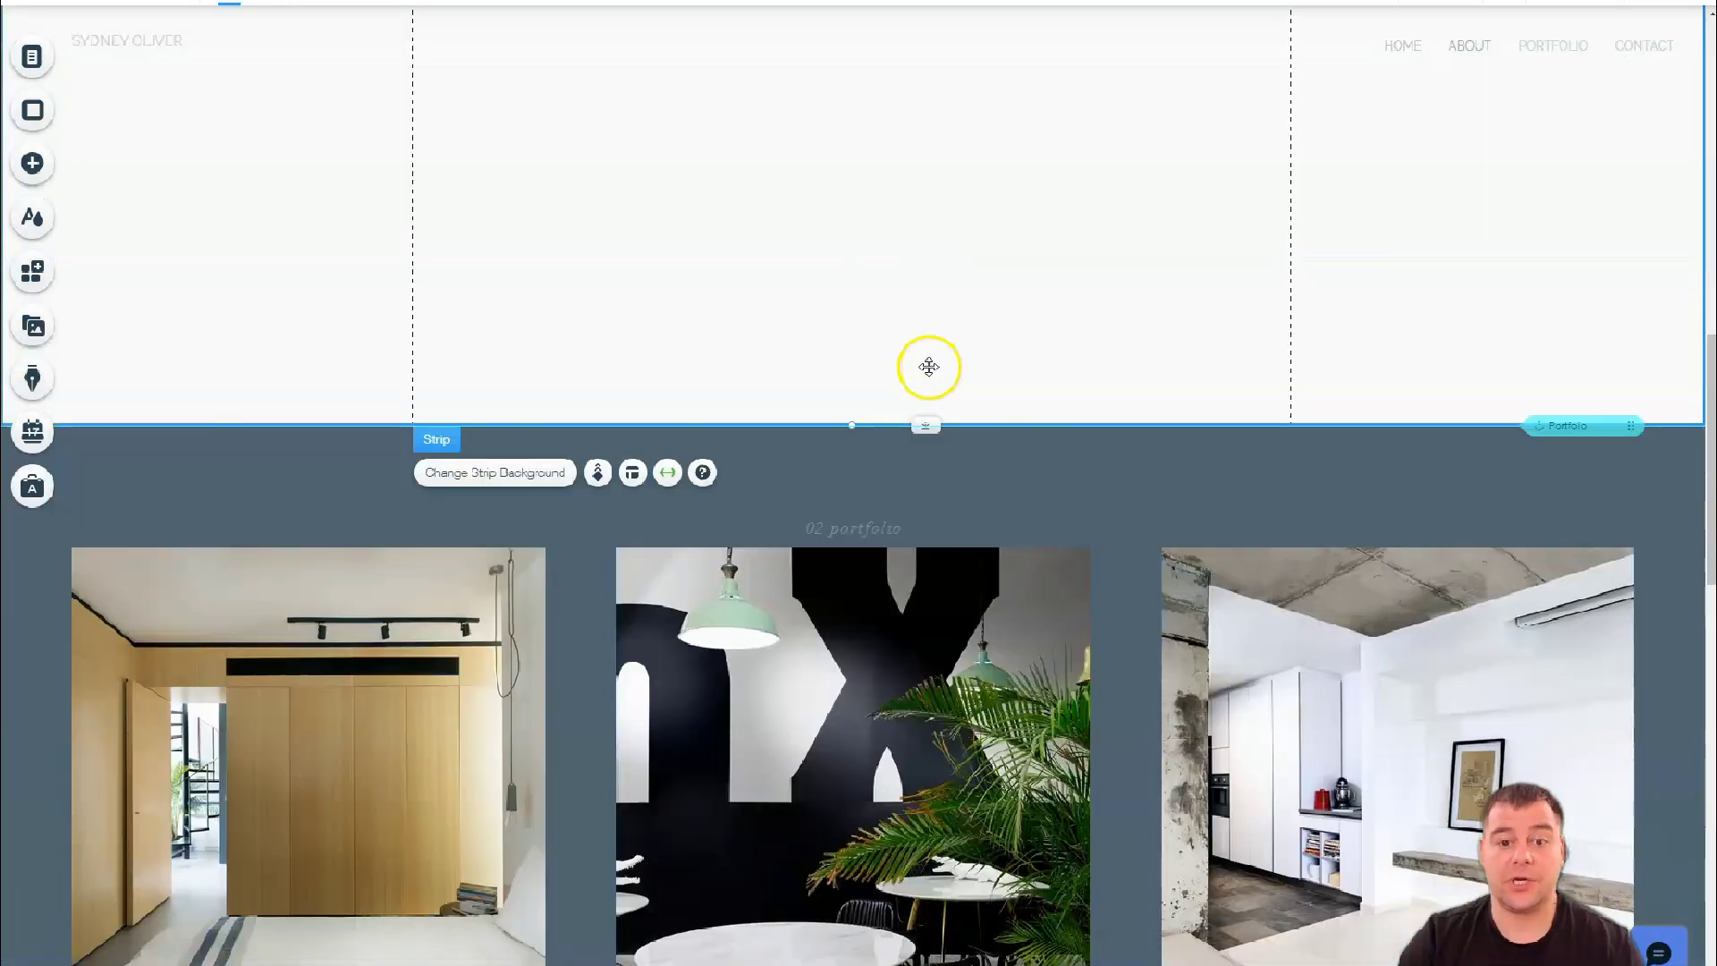
scroll(928, 367, "up", 3)
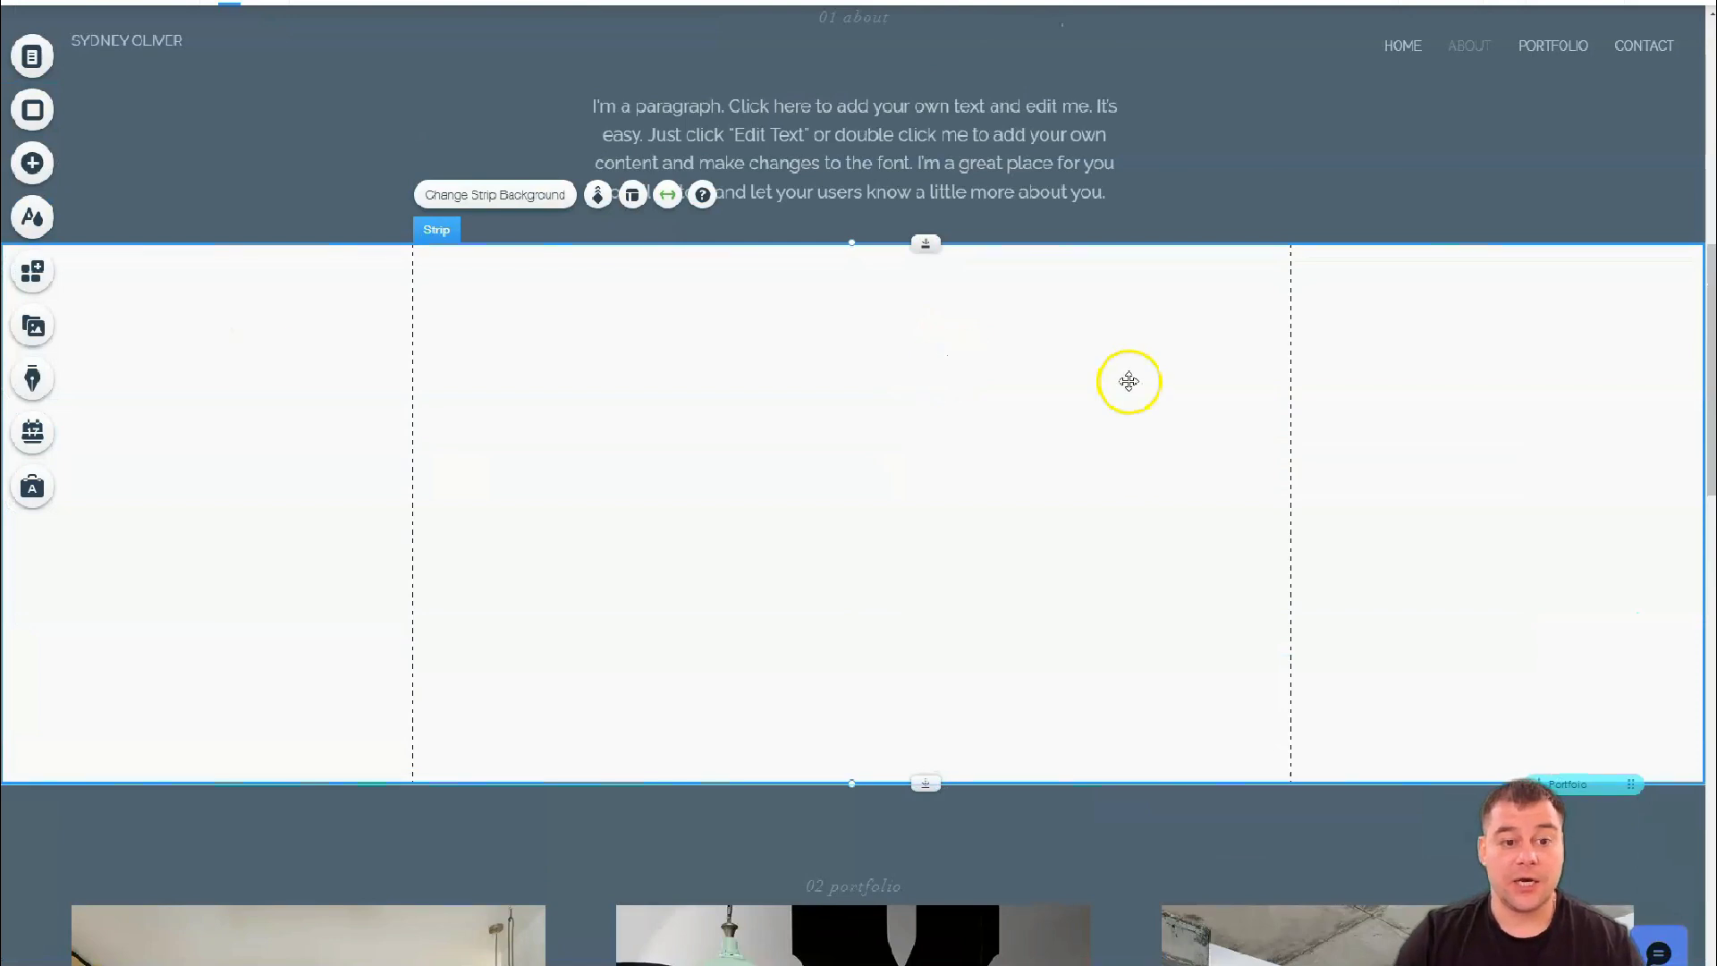
left_click(40, 165)
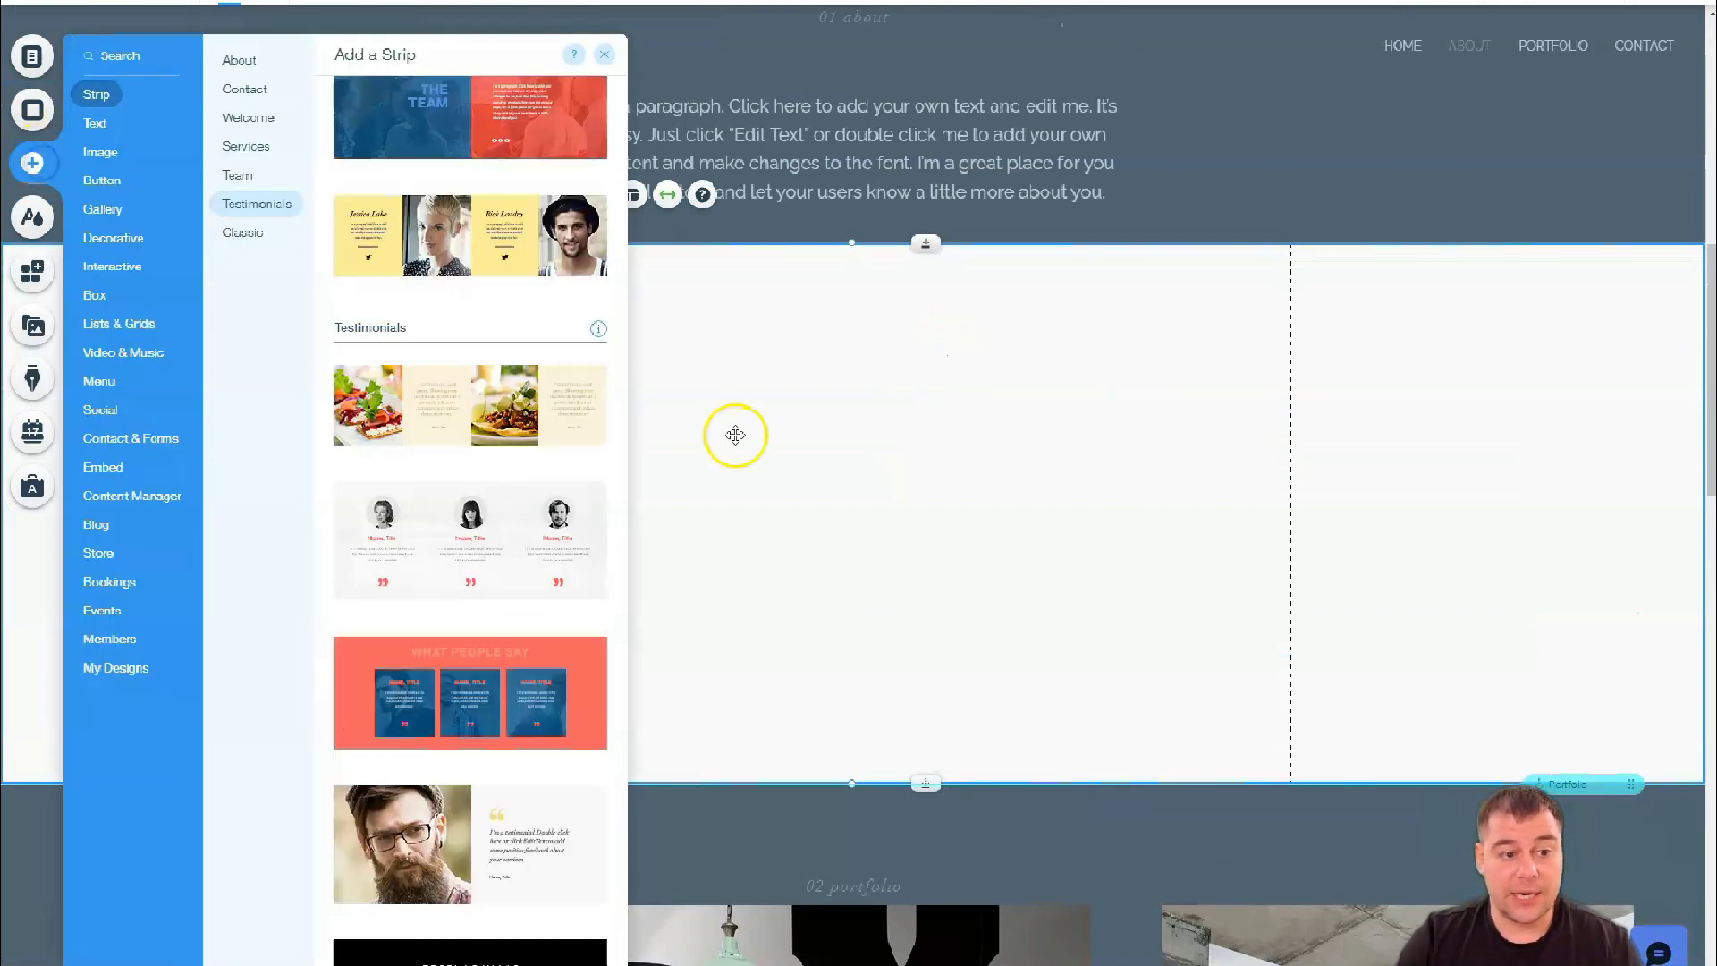
left_click(96, 125)
left_click_drag(487, 952, 857, 336)
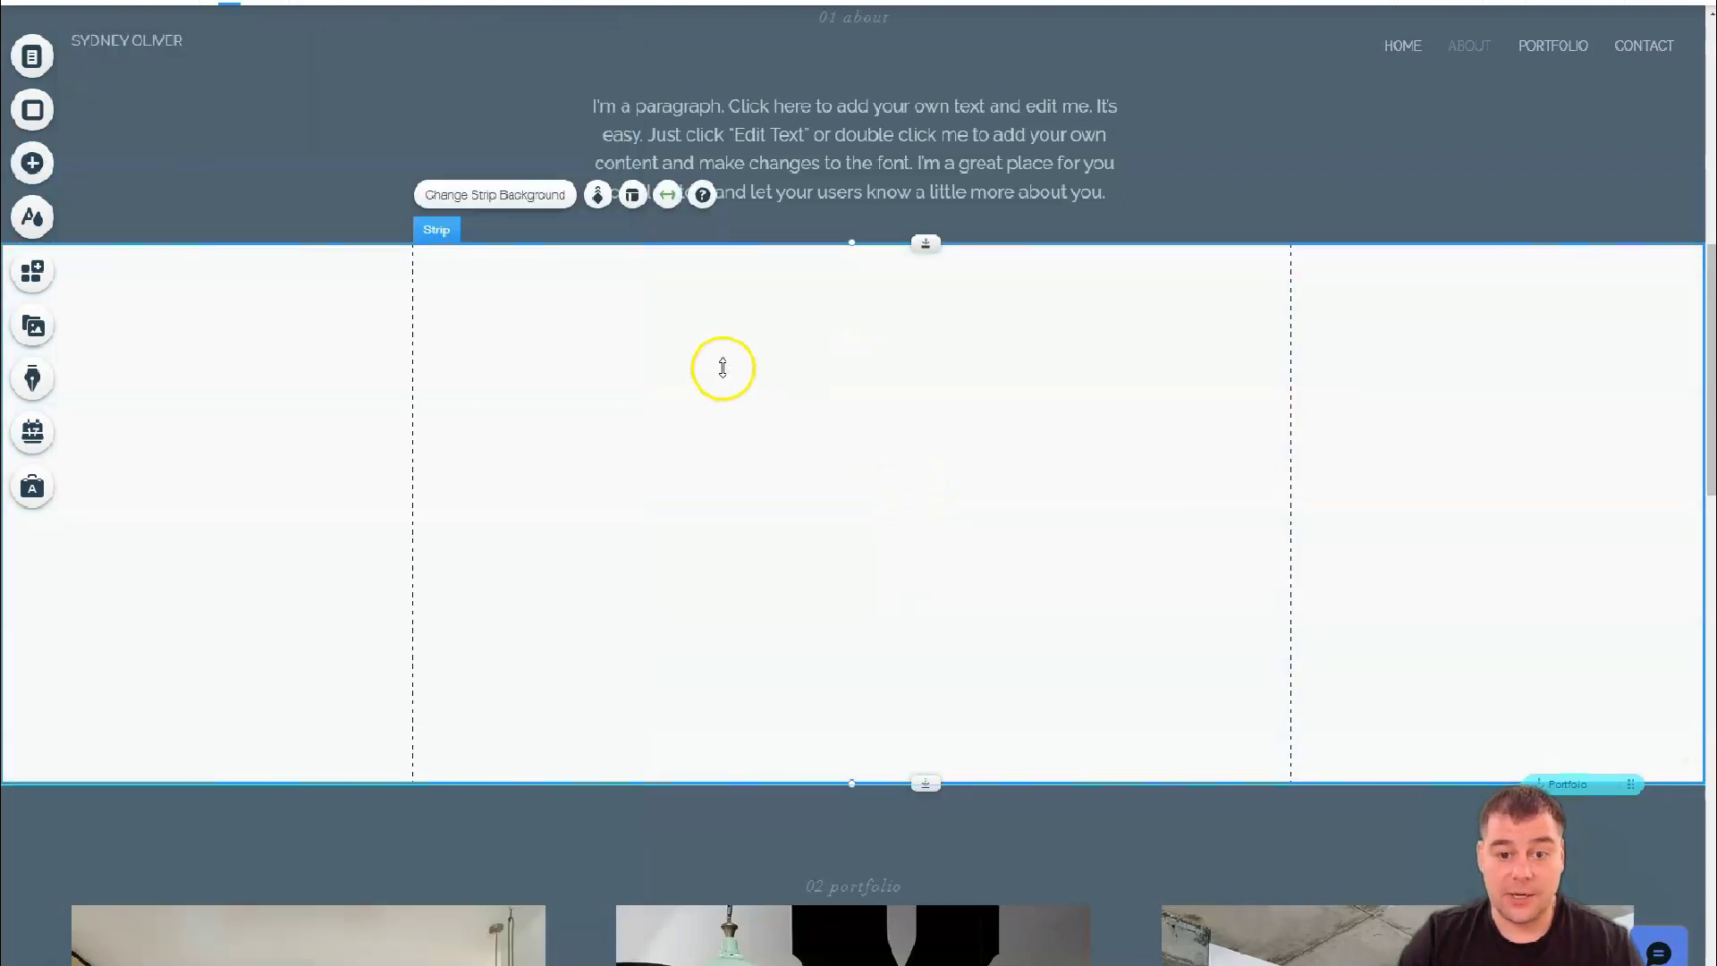
- Drag a paragraph text box from the Text elements onto the strip below HUGE TITLE
left_click(36, 162)
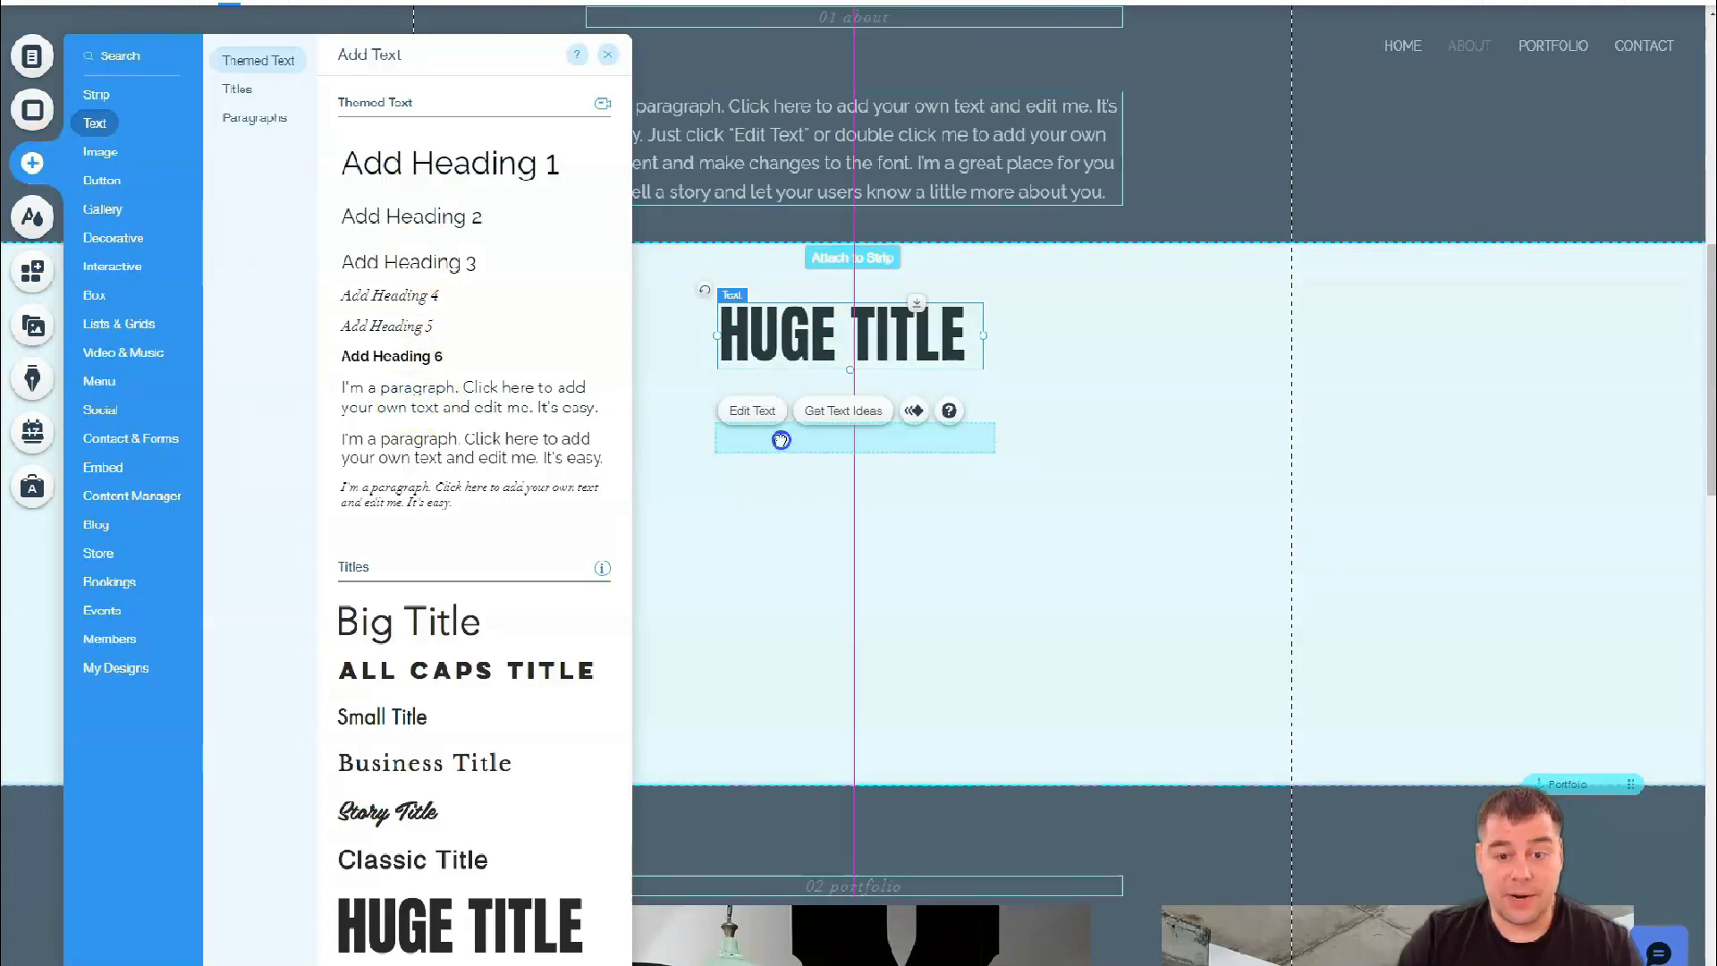
left_click_drag(421, 405, 778, 443)
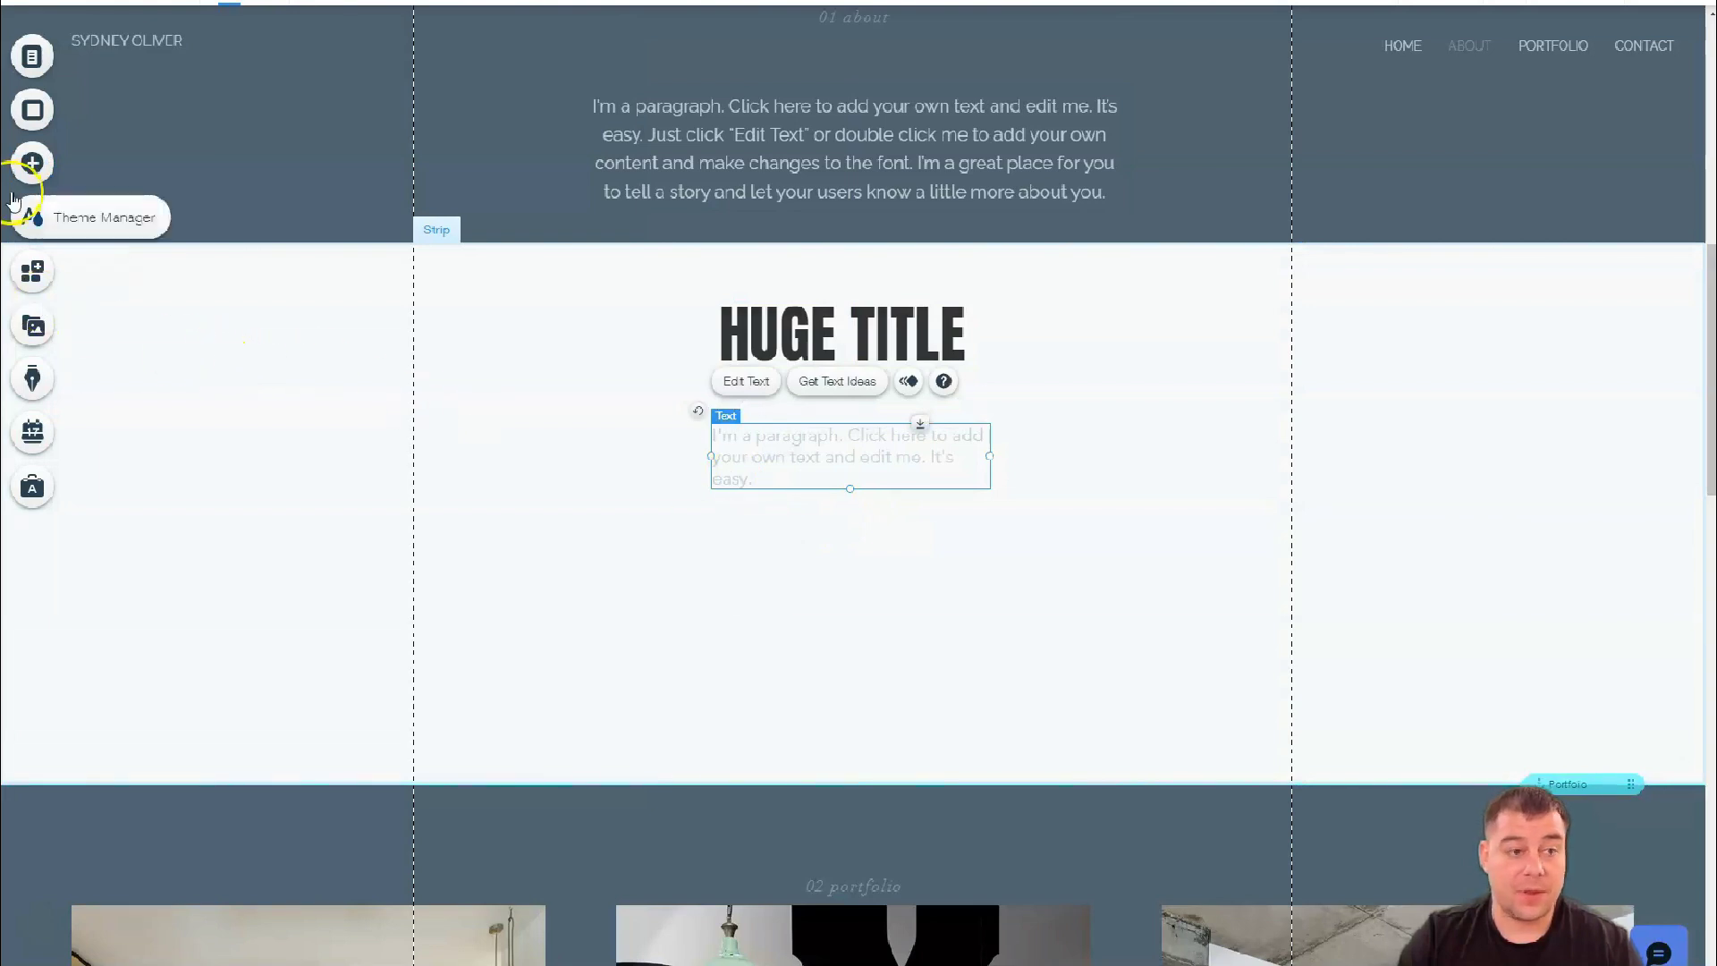
left_click(38, 159)
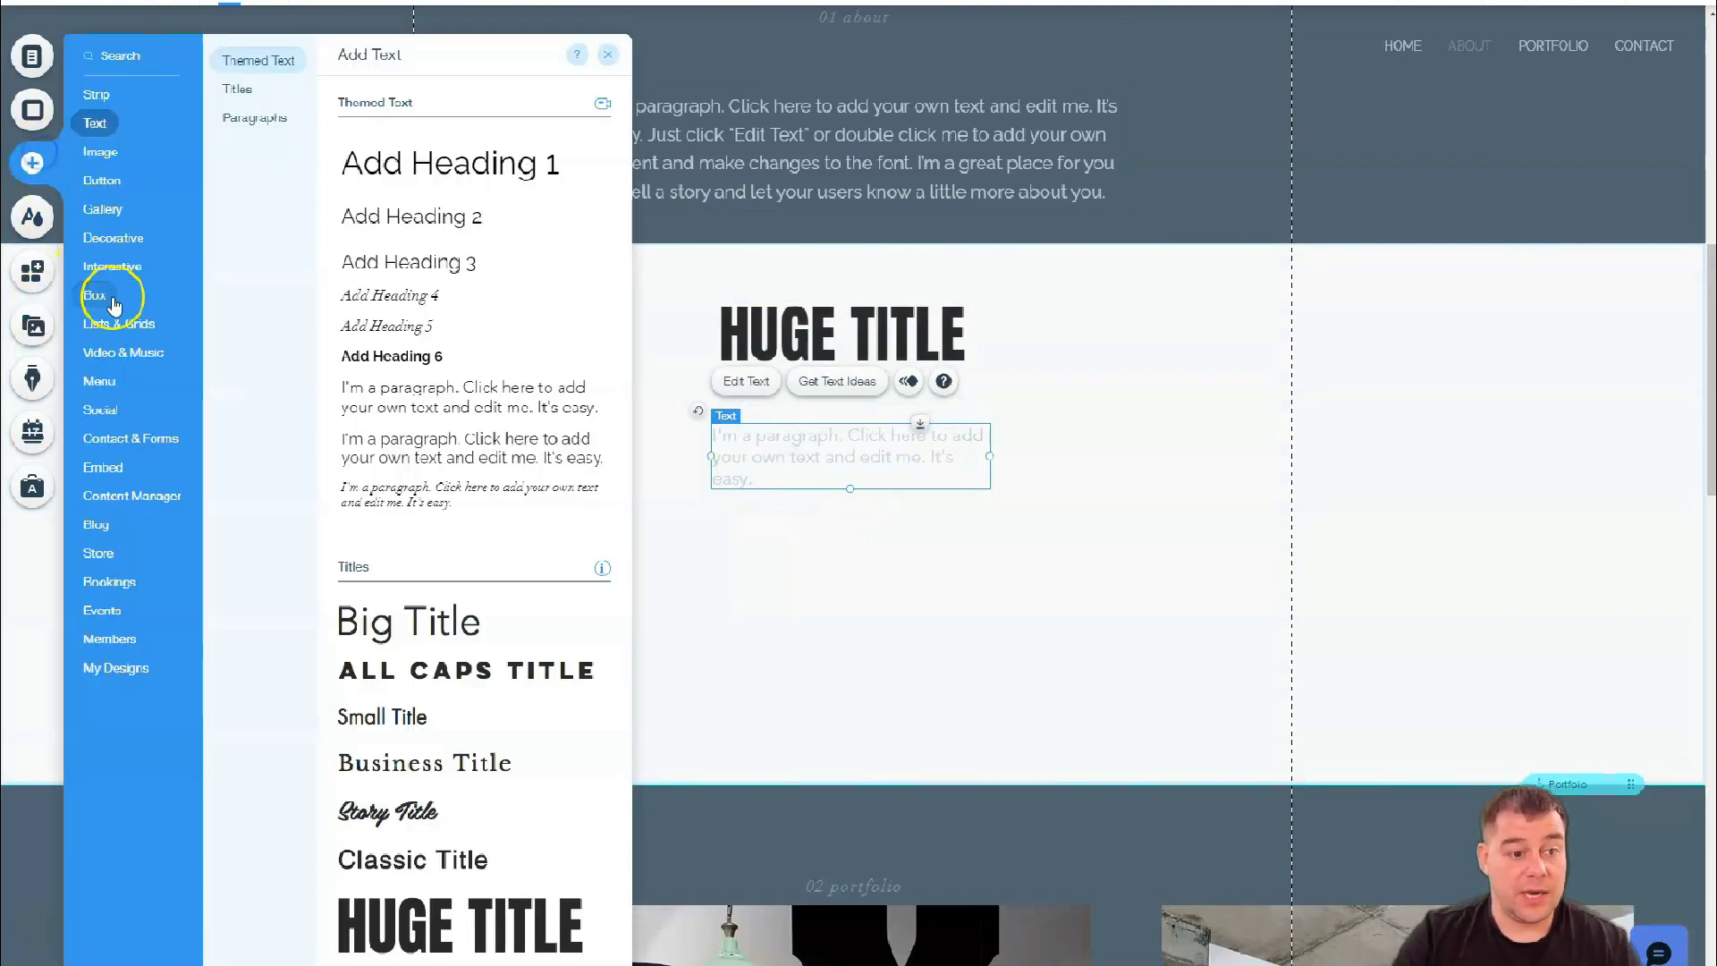
- Add a YouTube video player to the white strip and make the strip taller
left_click(113, 362)
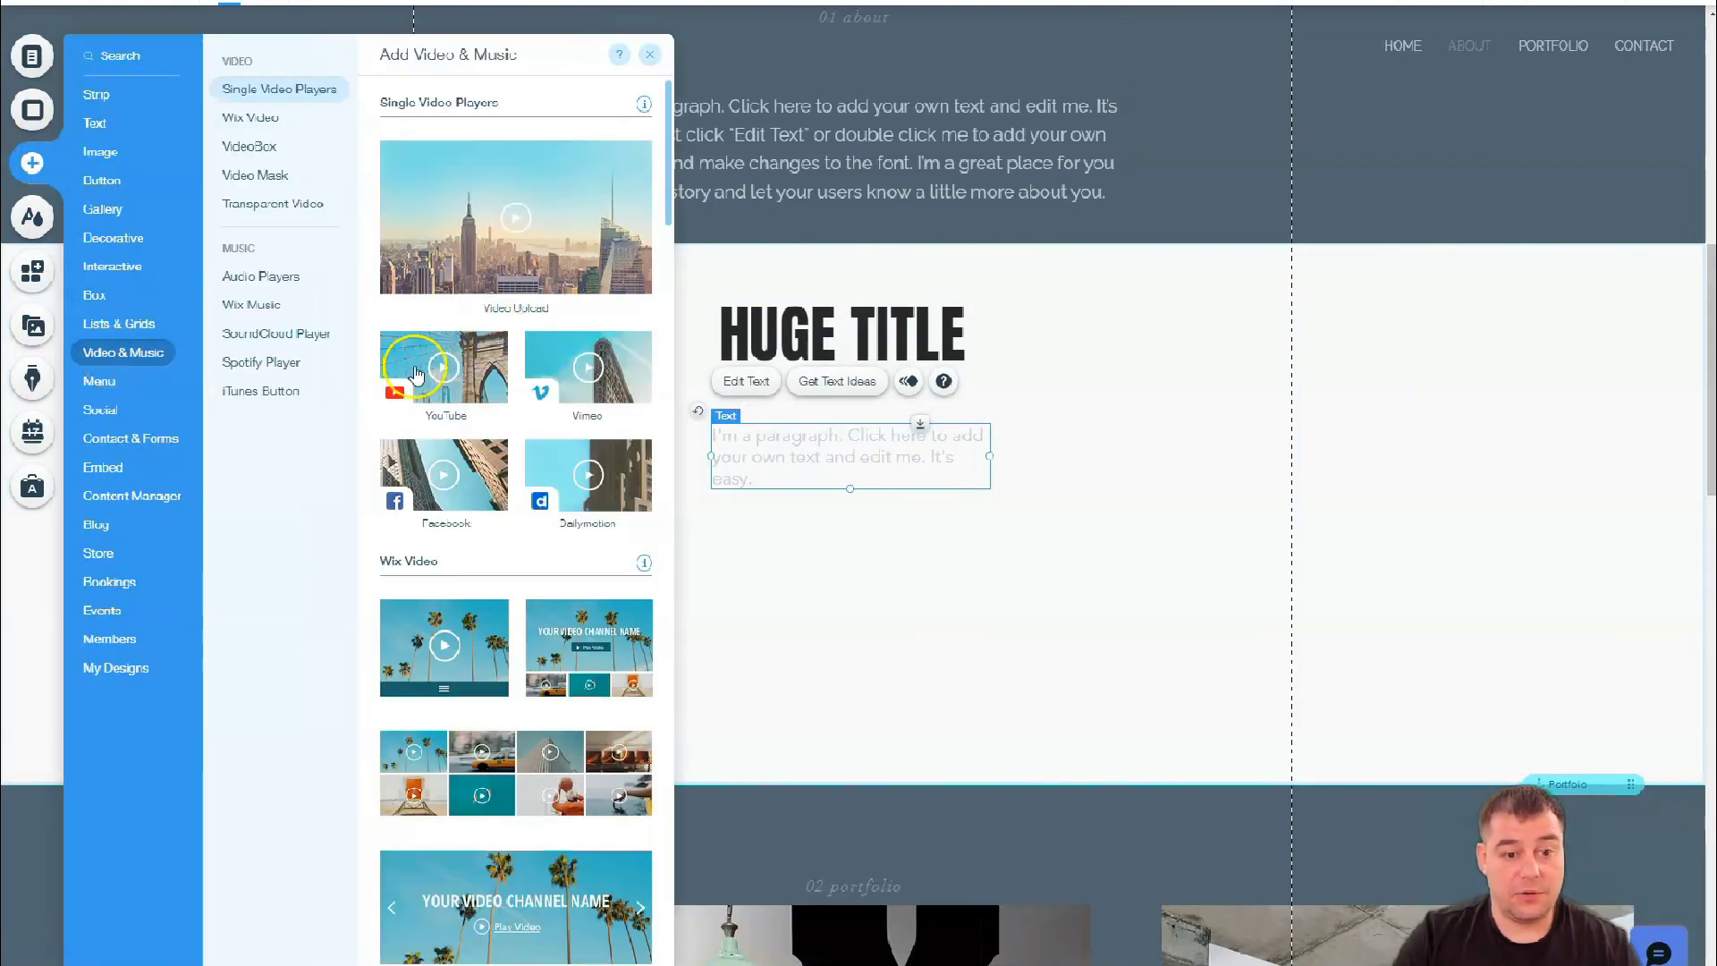
left_click_drag(729, 531, 823, 584)
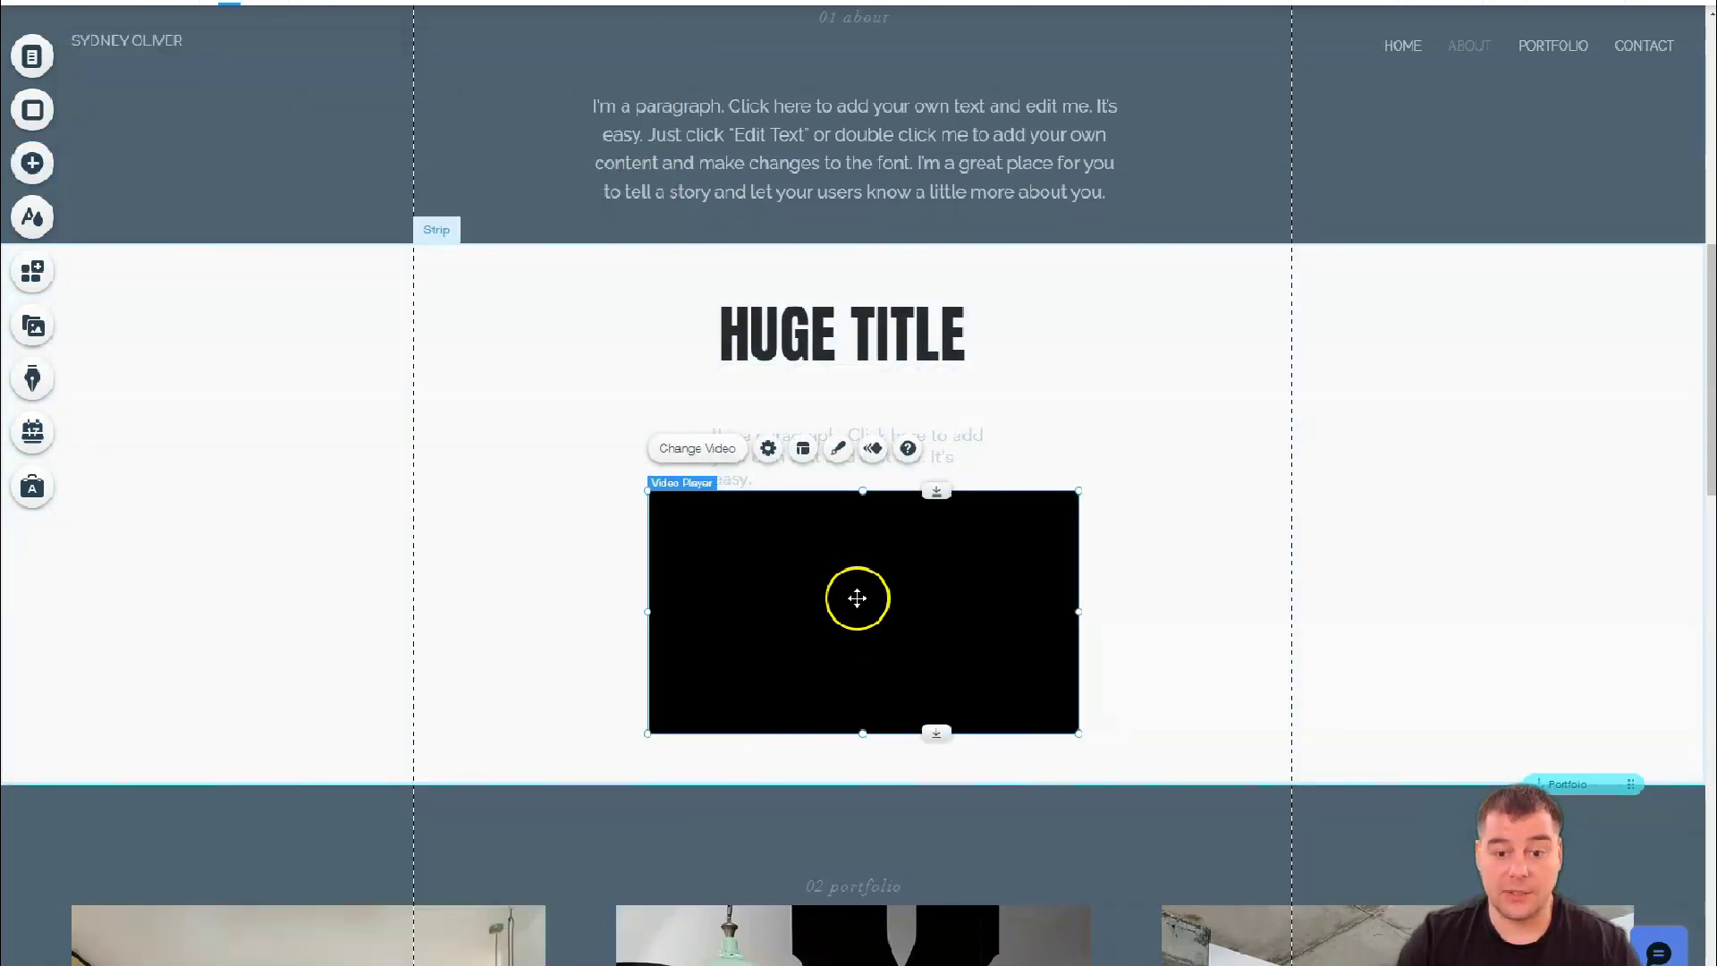
left_click(1181, 683)
scroll(966, 764, "down", 3)
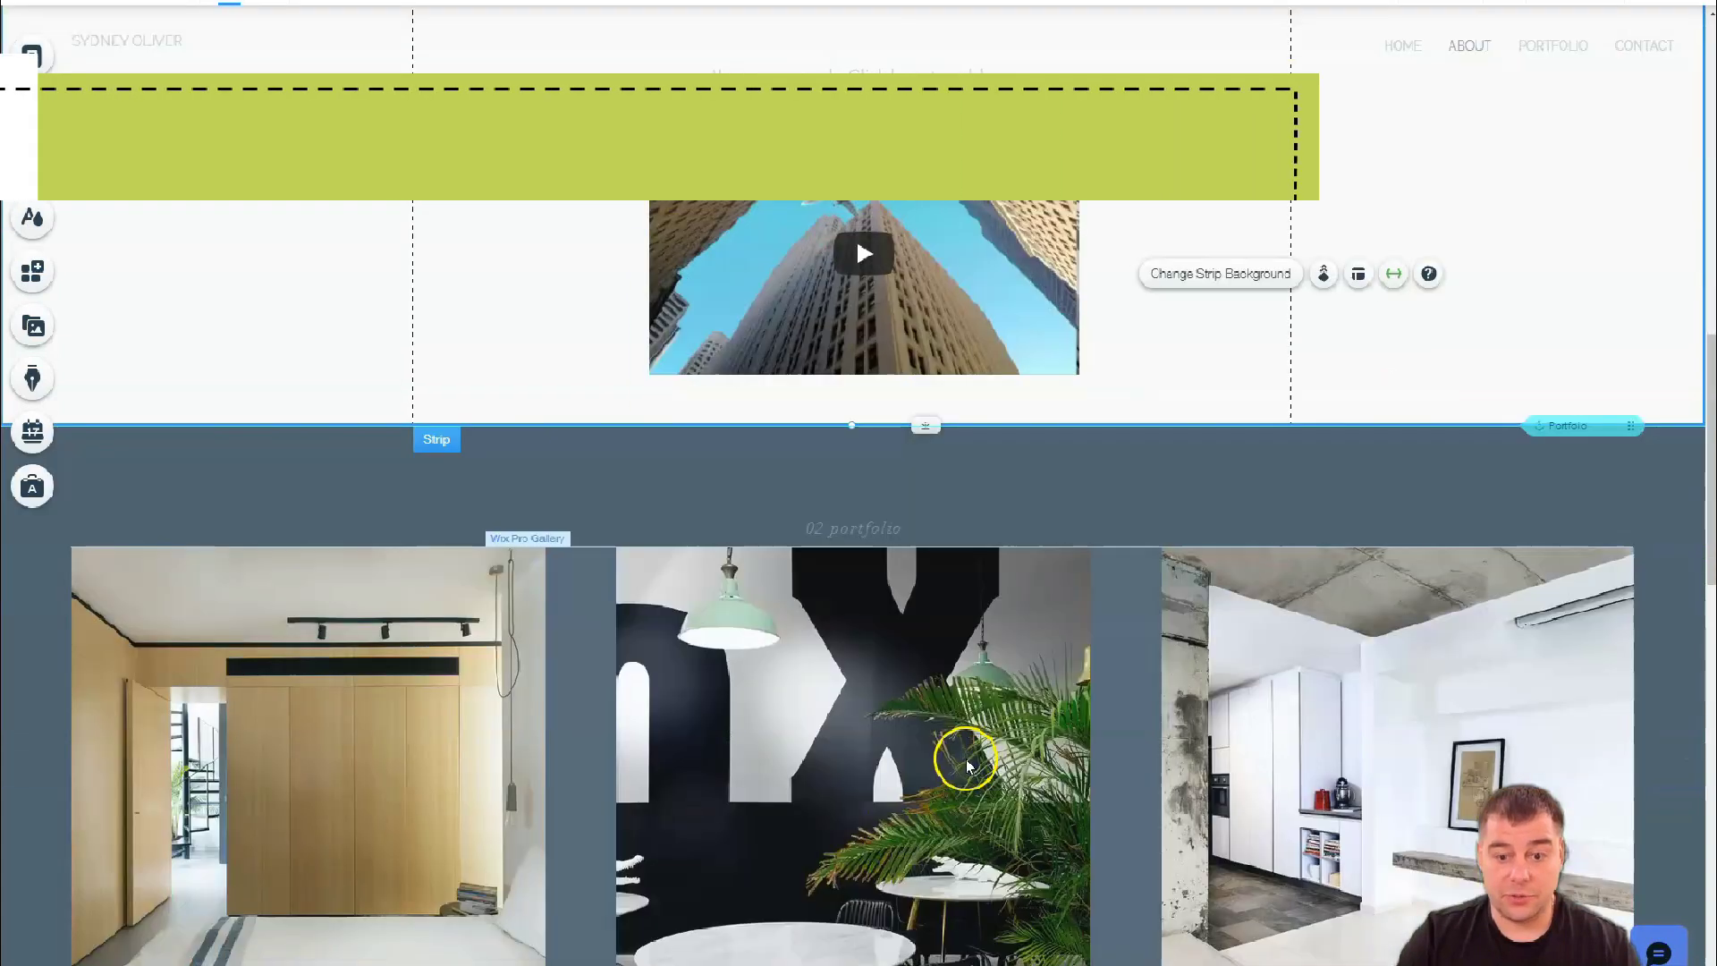
mouse_move(920, 430)
left_mouse_down()
mouse_move(936, 667)
mouse_move(937, 531)
left_mouse_up()
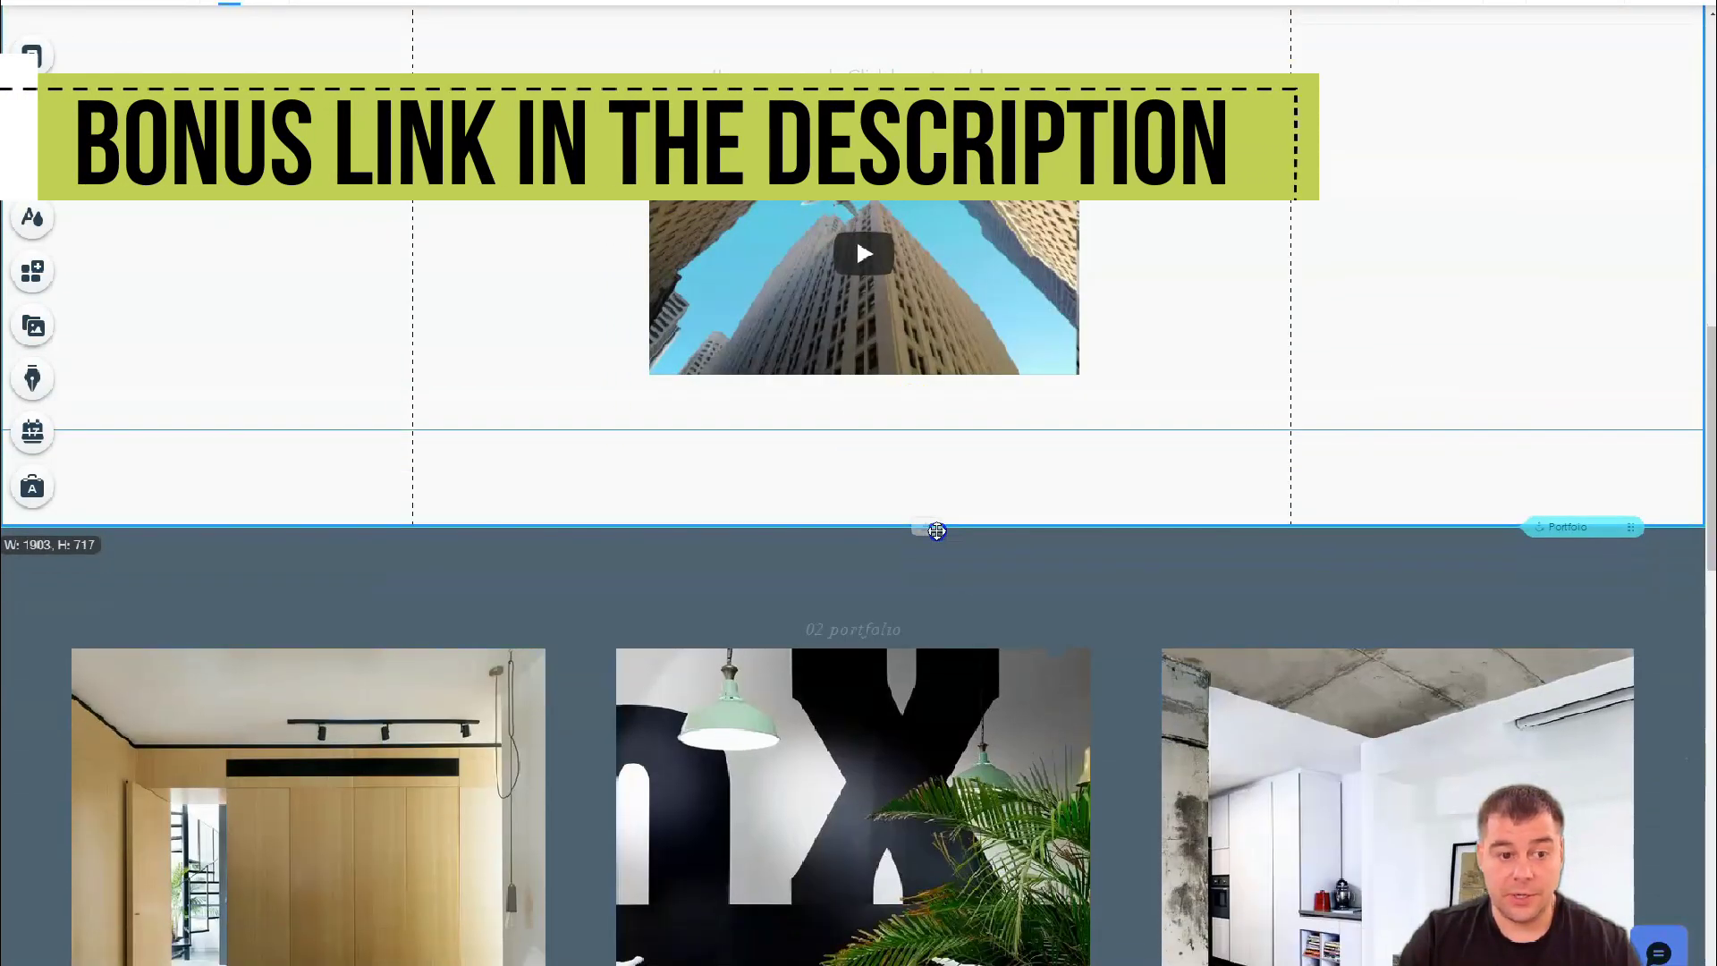
- Place a button below the video in the white strip
left_click(33, 134)
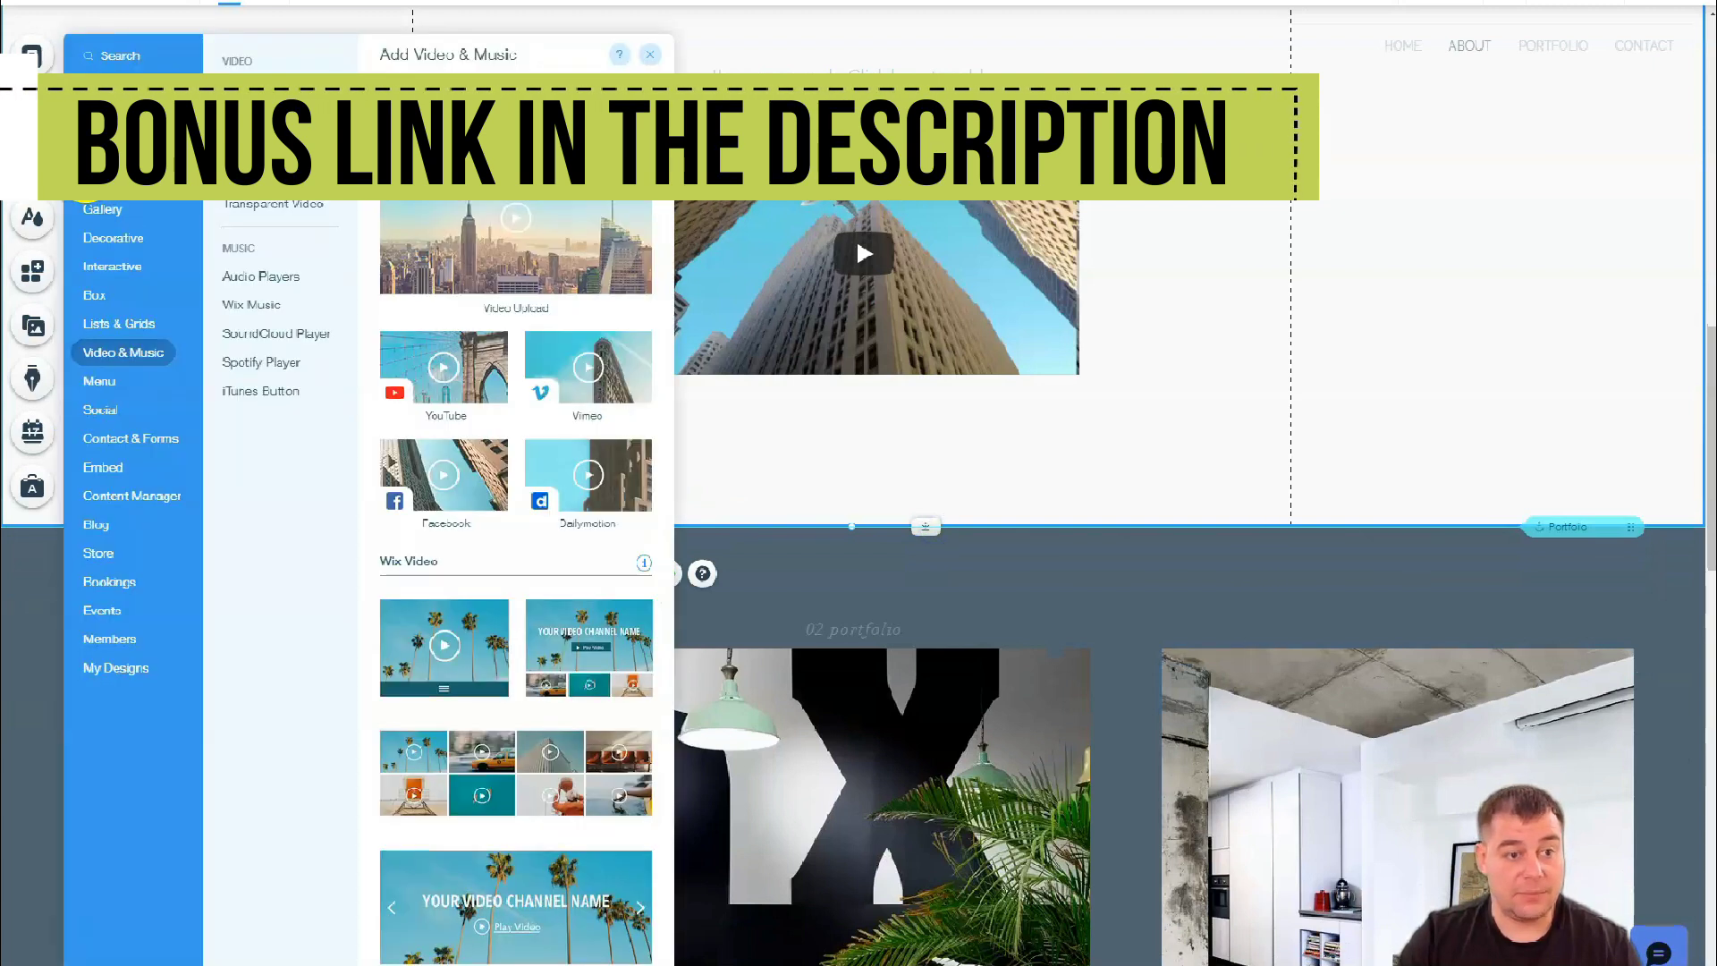
left_click(115, 179)
mouse_move(583, 218)
left_mouse_down()
mouse_move(864, 431)
mouse_move(840, 429)
left_mouse_up()
scroll(1023, 389, "up", 4)
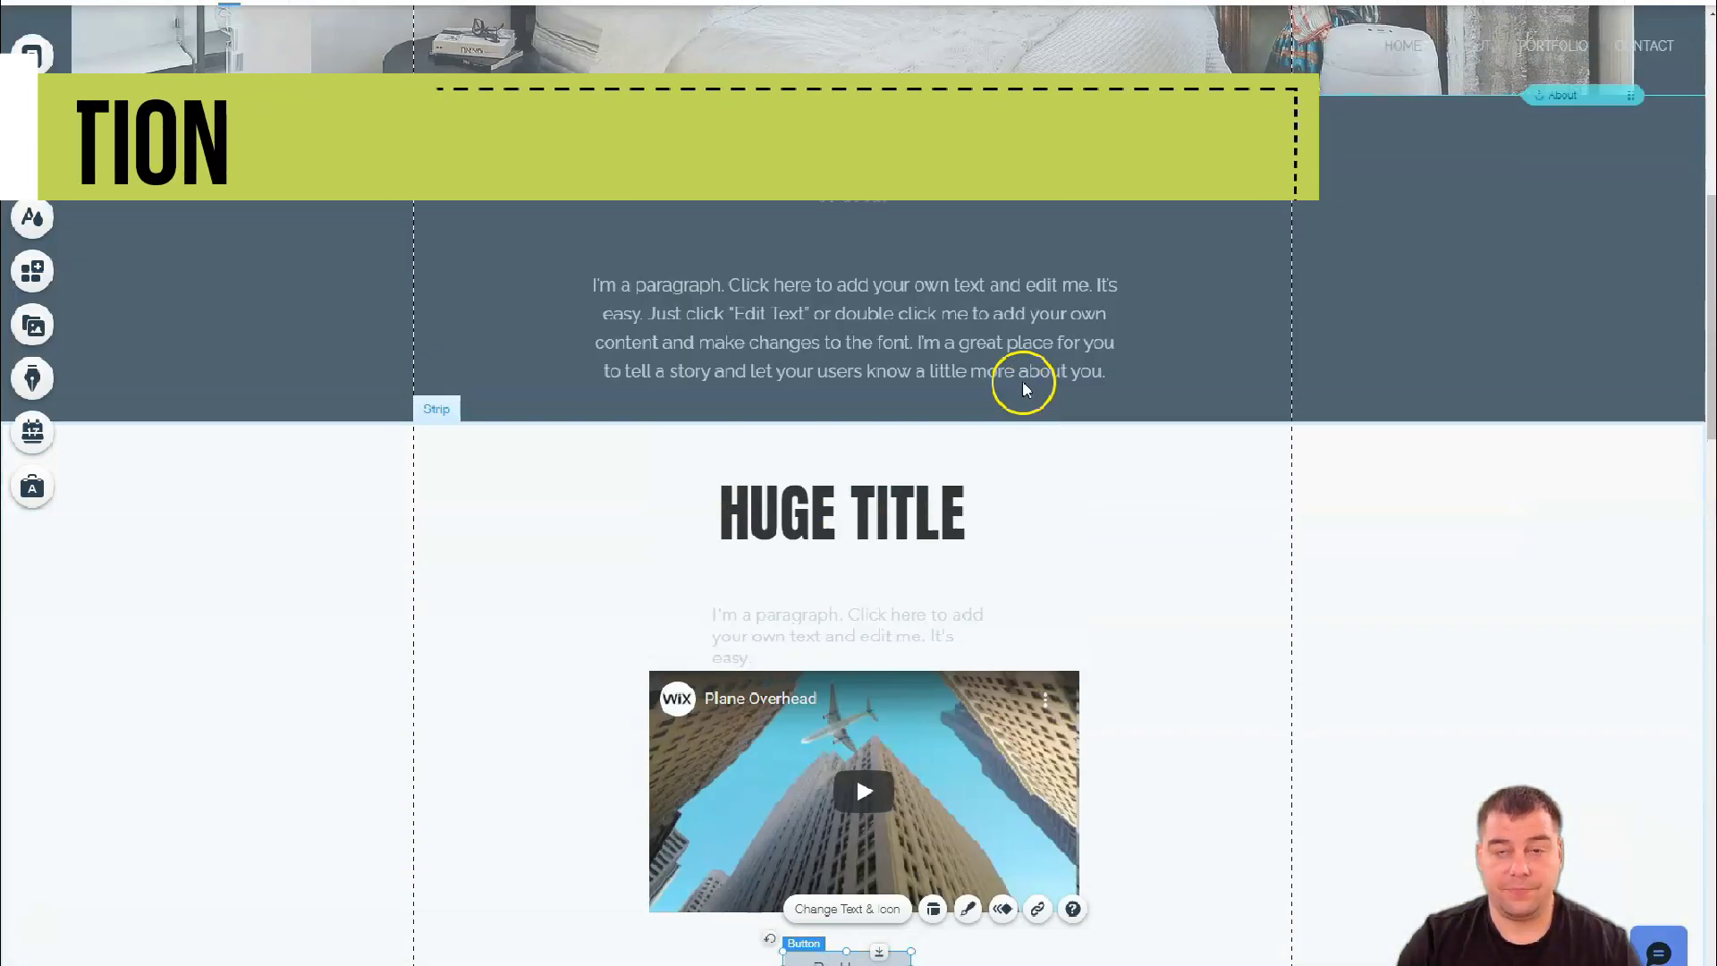
double_click(295, 546)
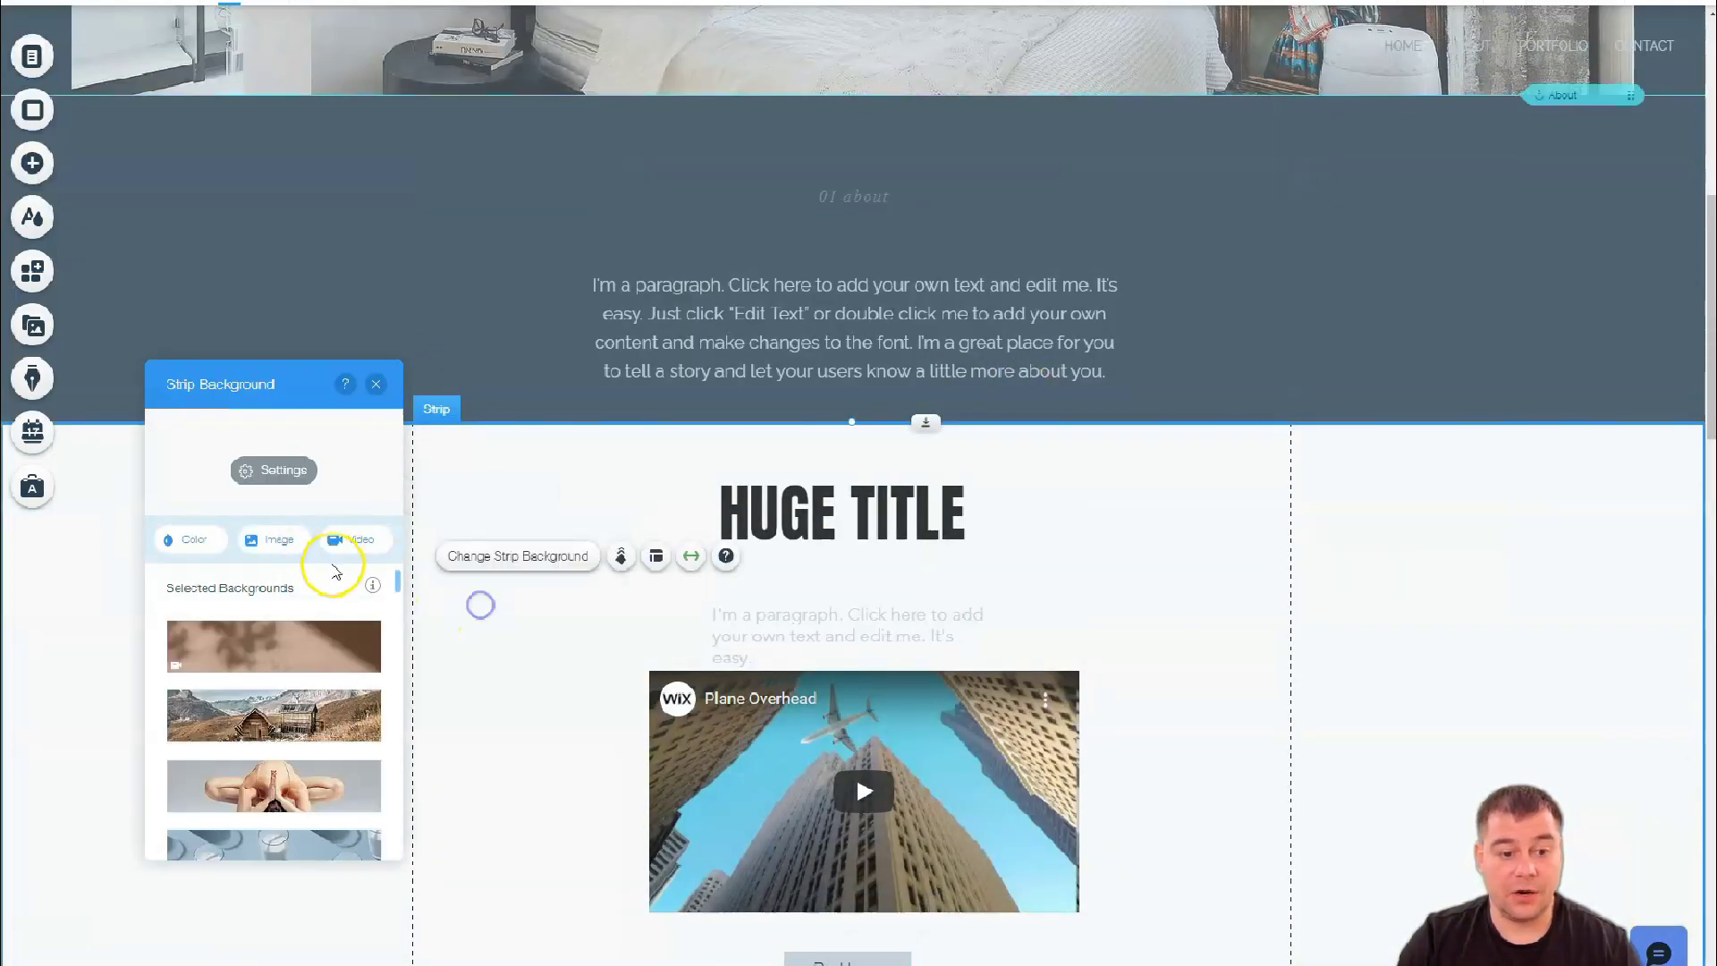
- Set the strip background colour to the darker slate grey-blue theme swatch (#516371)
left_click(380, 388)
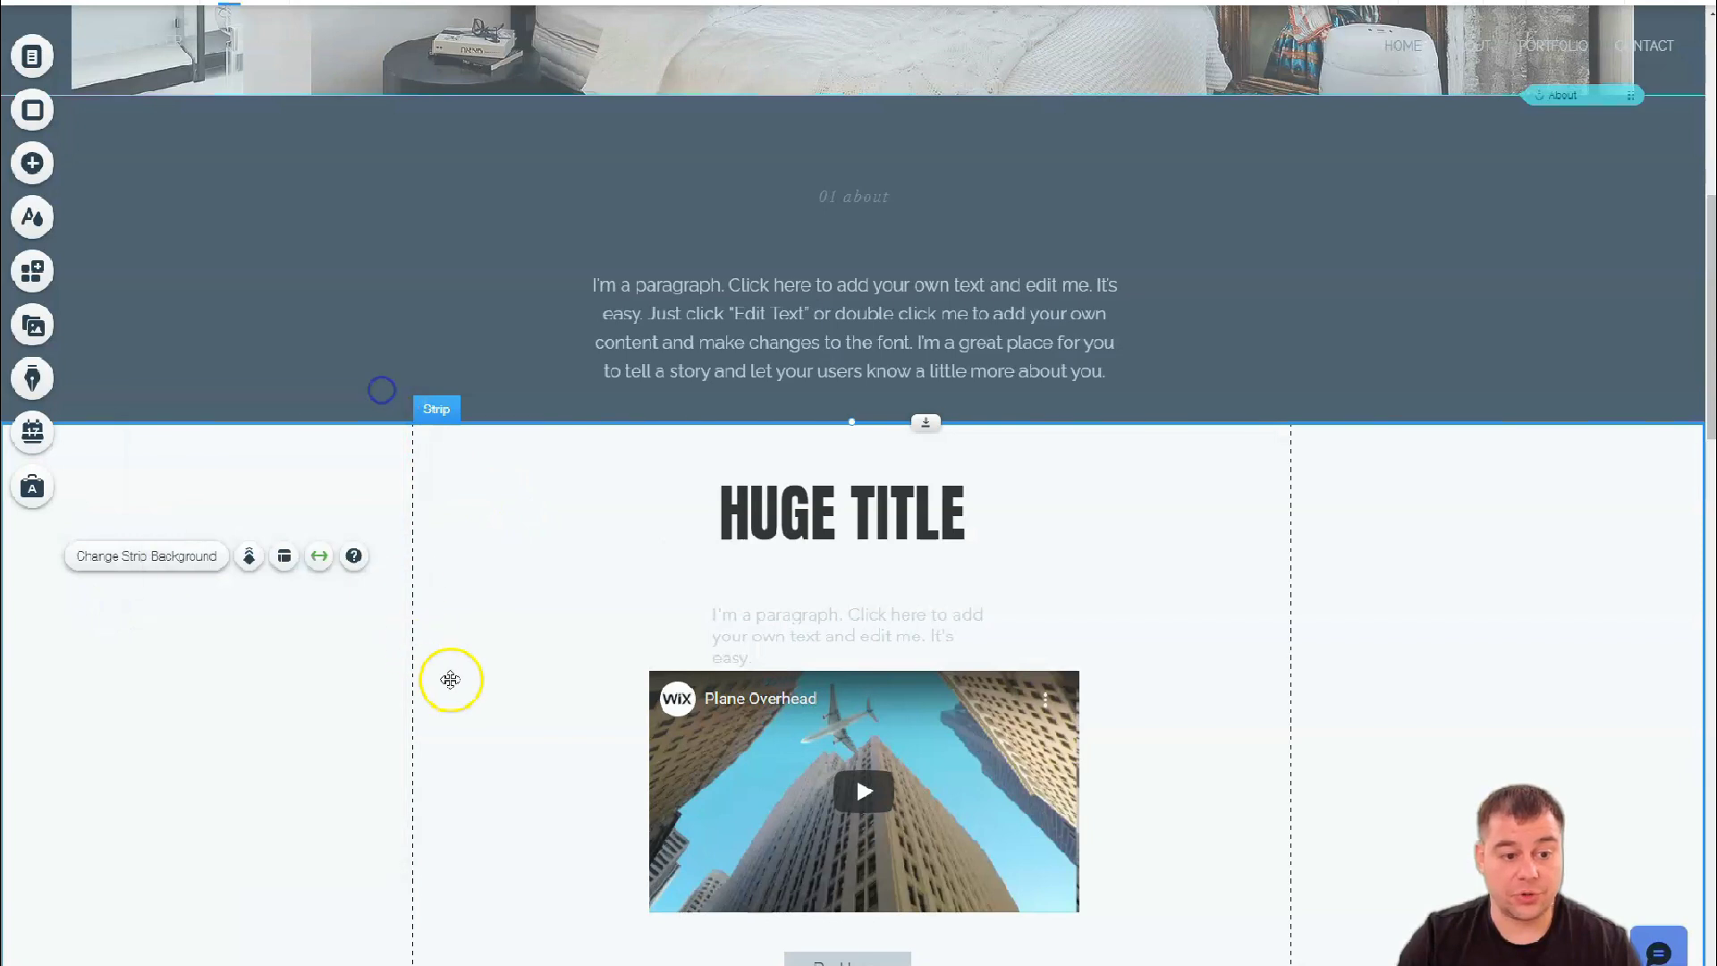
left_click(117, 563)
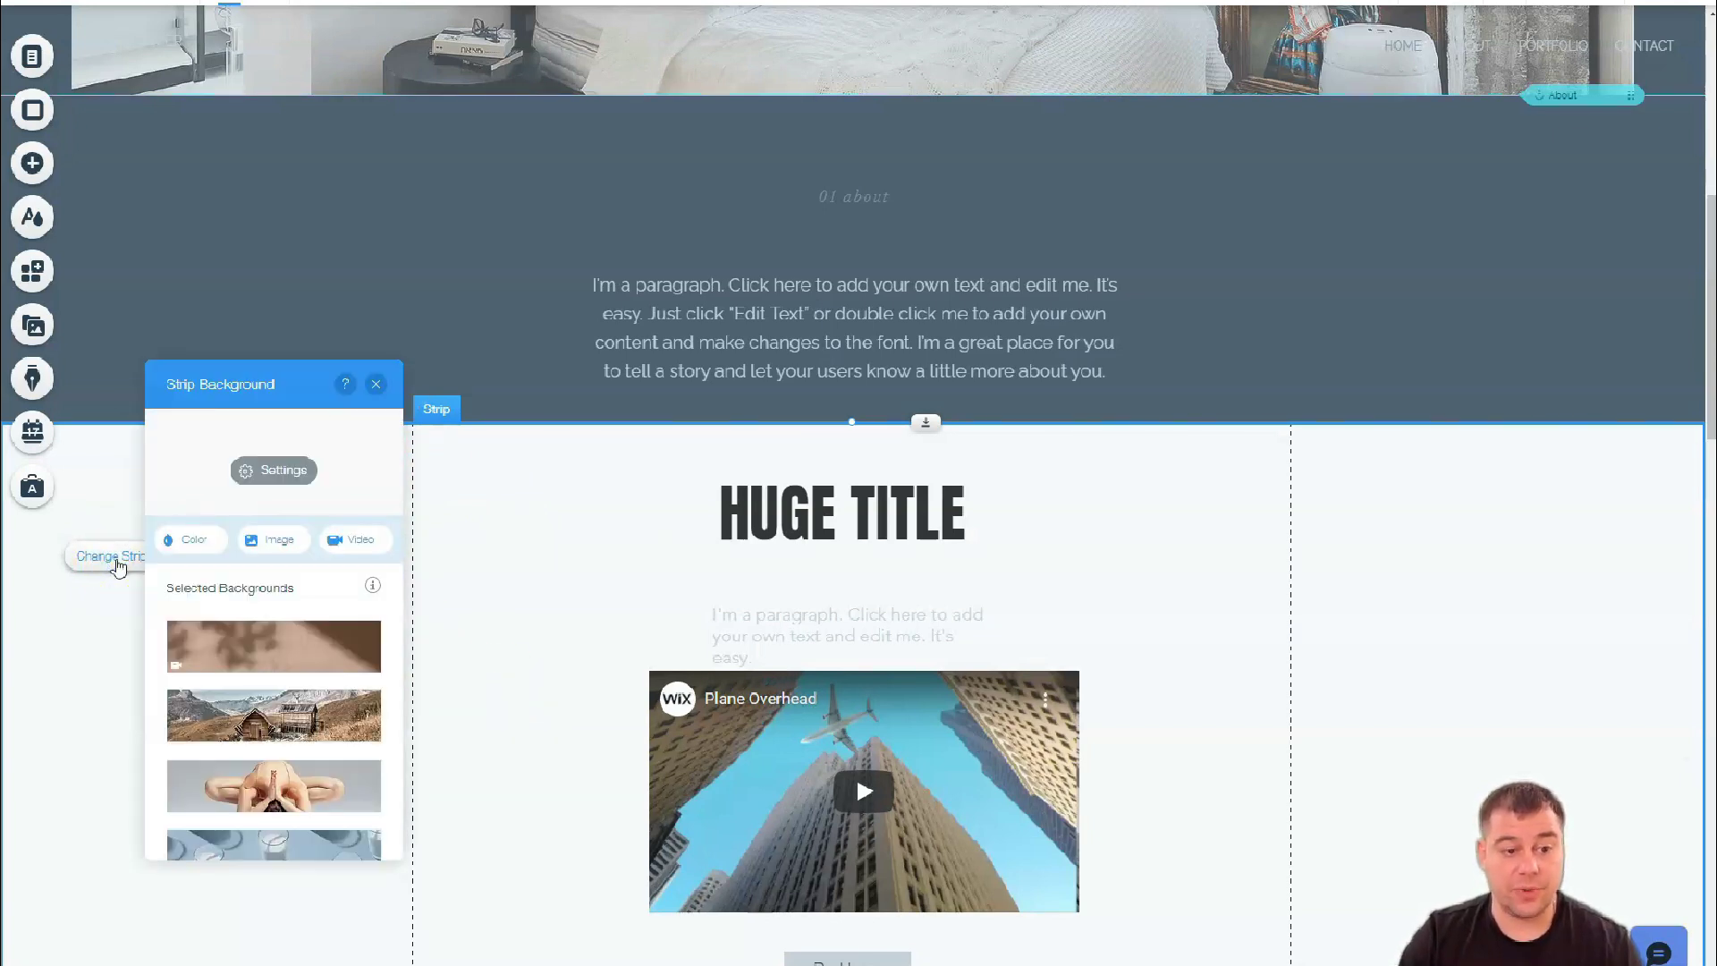
left_click(195, 537)
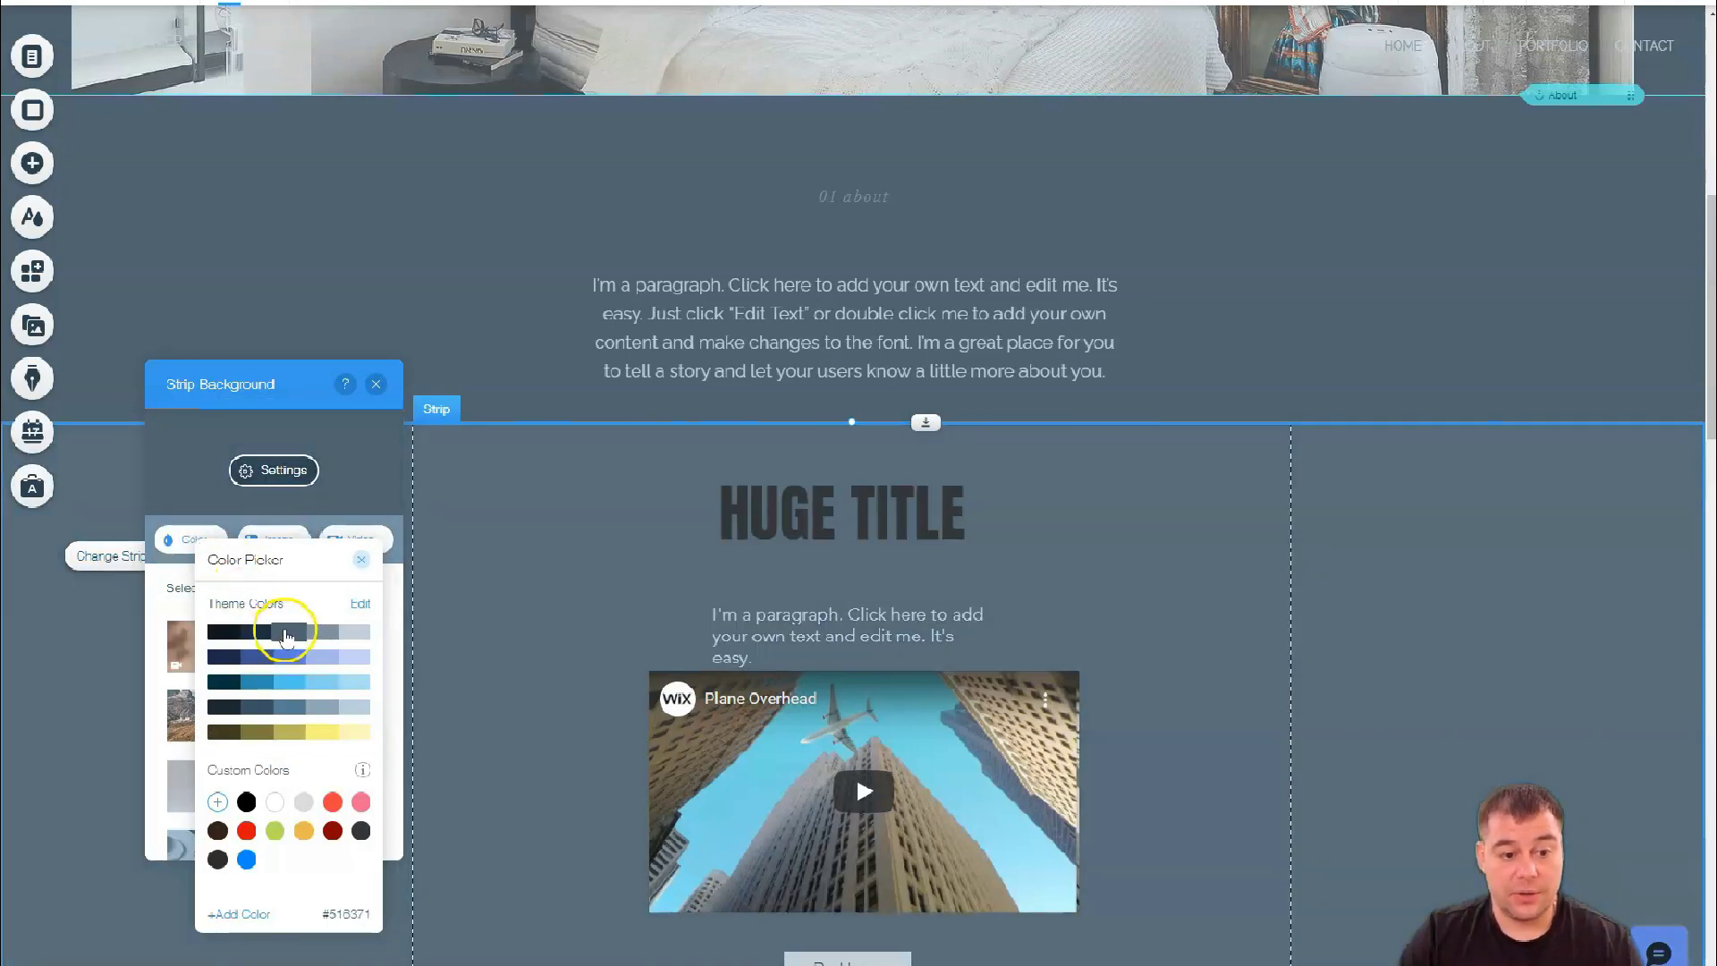
left_click(321, 635)
left_click(293, 636)
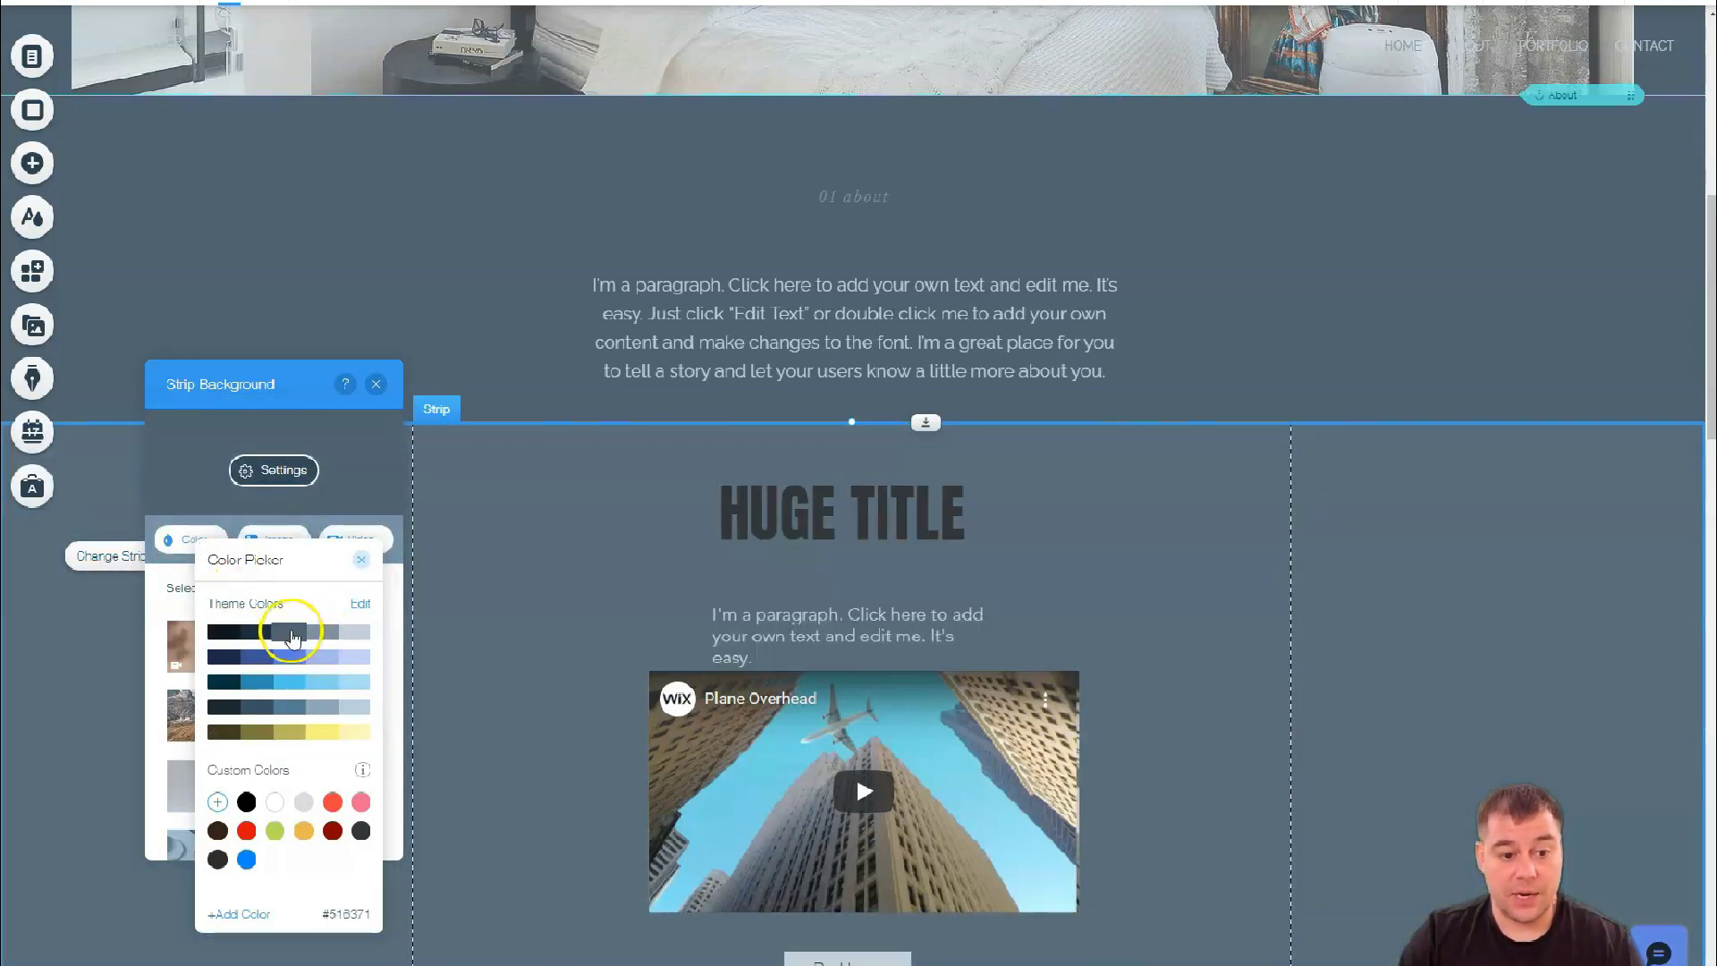
left_click(379, 393)
scroll(715, 563, "up", 3)
scroll(716, 564, "down", 3)
scroll(611, 456, "down", 3)
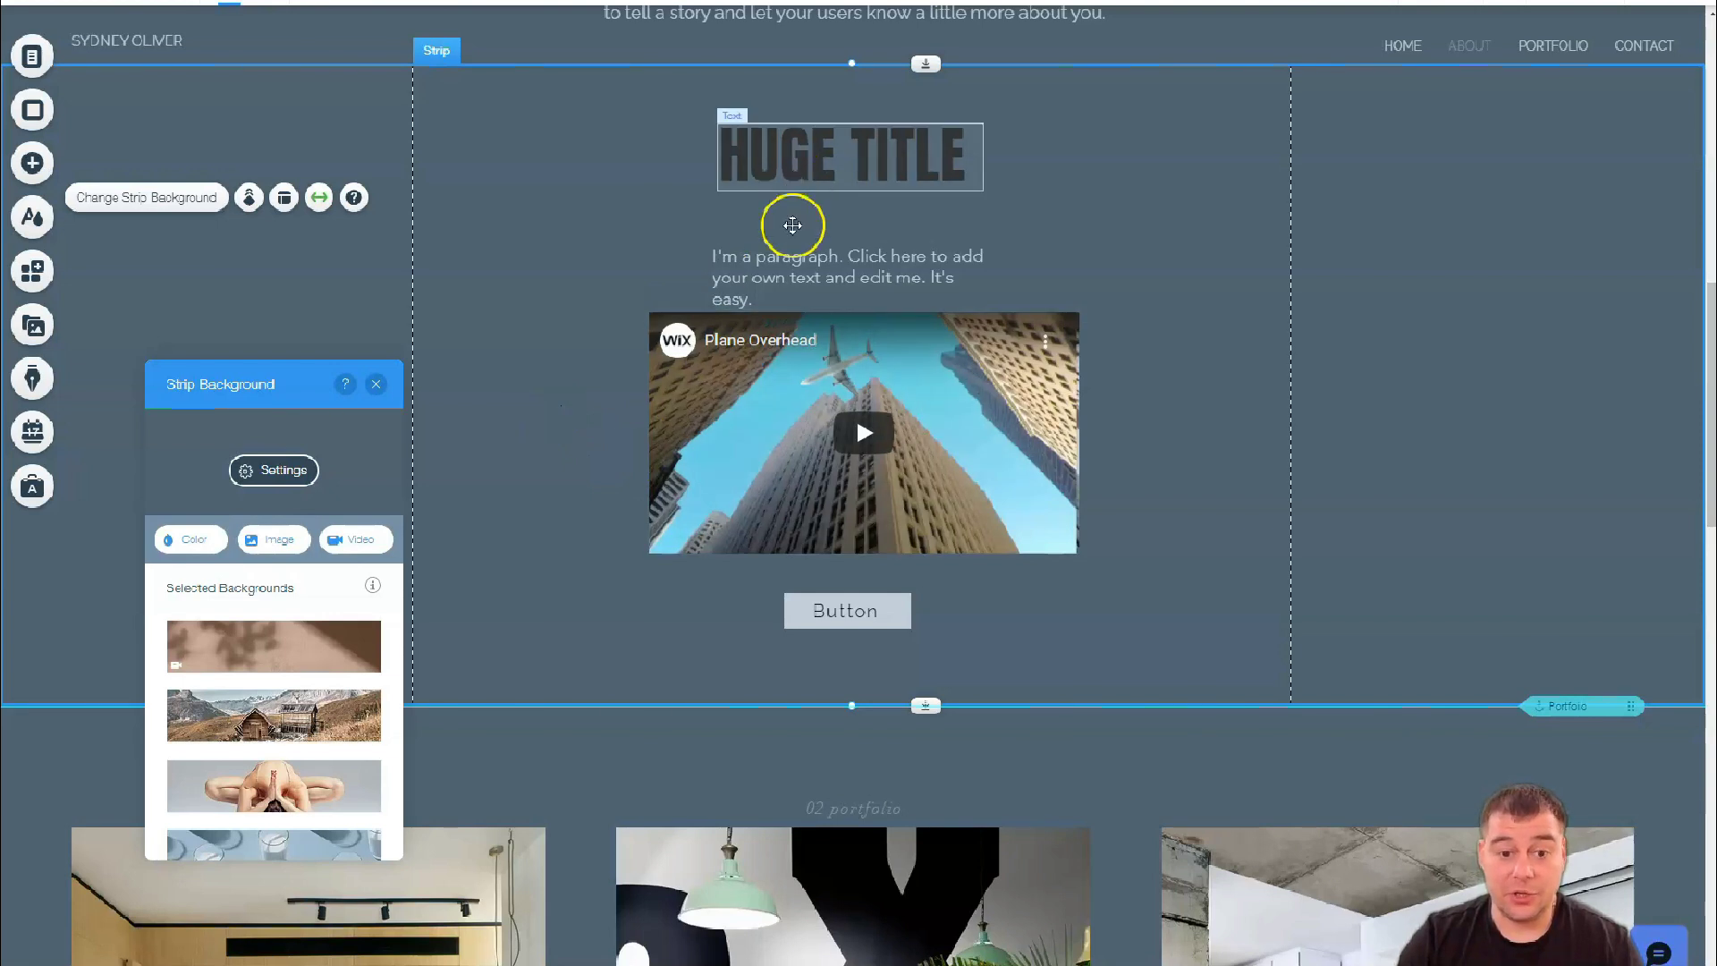
- Enlarge the video, position it beneath the title, and move the paragraph beside HUGE TITLE
left_click(720, 354)
left_click_drag(649, 311, 529, 227)
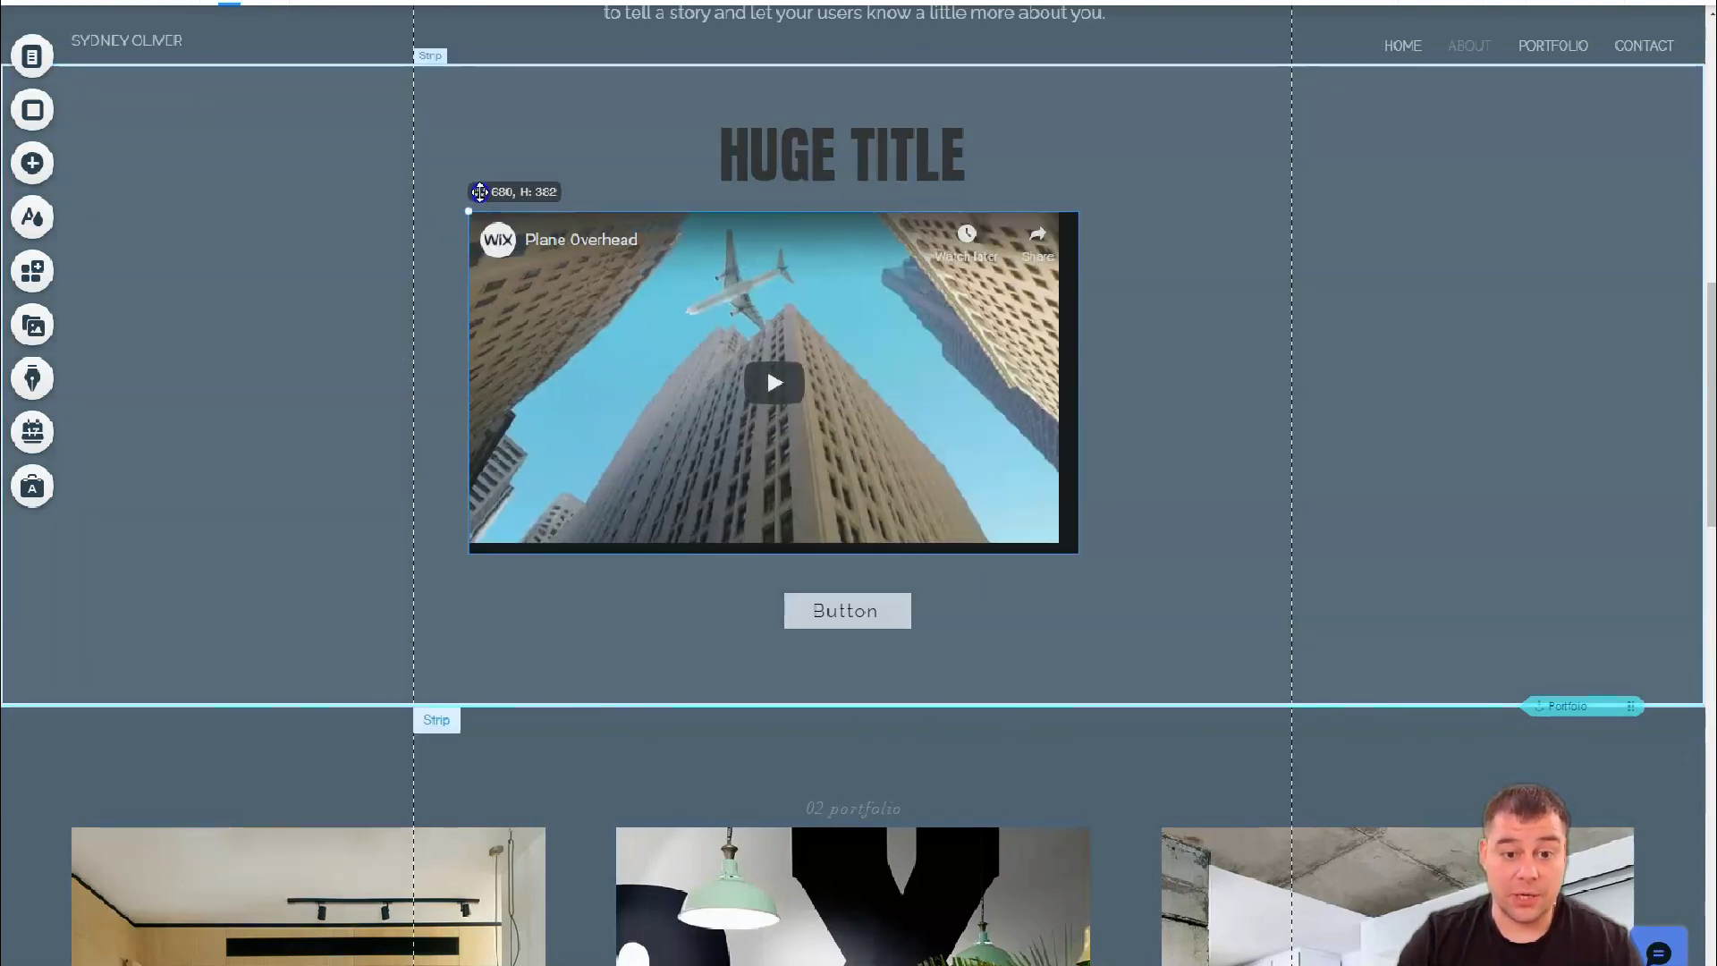
left_click_drag(786, 421, 786, 467)
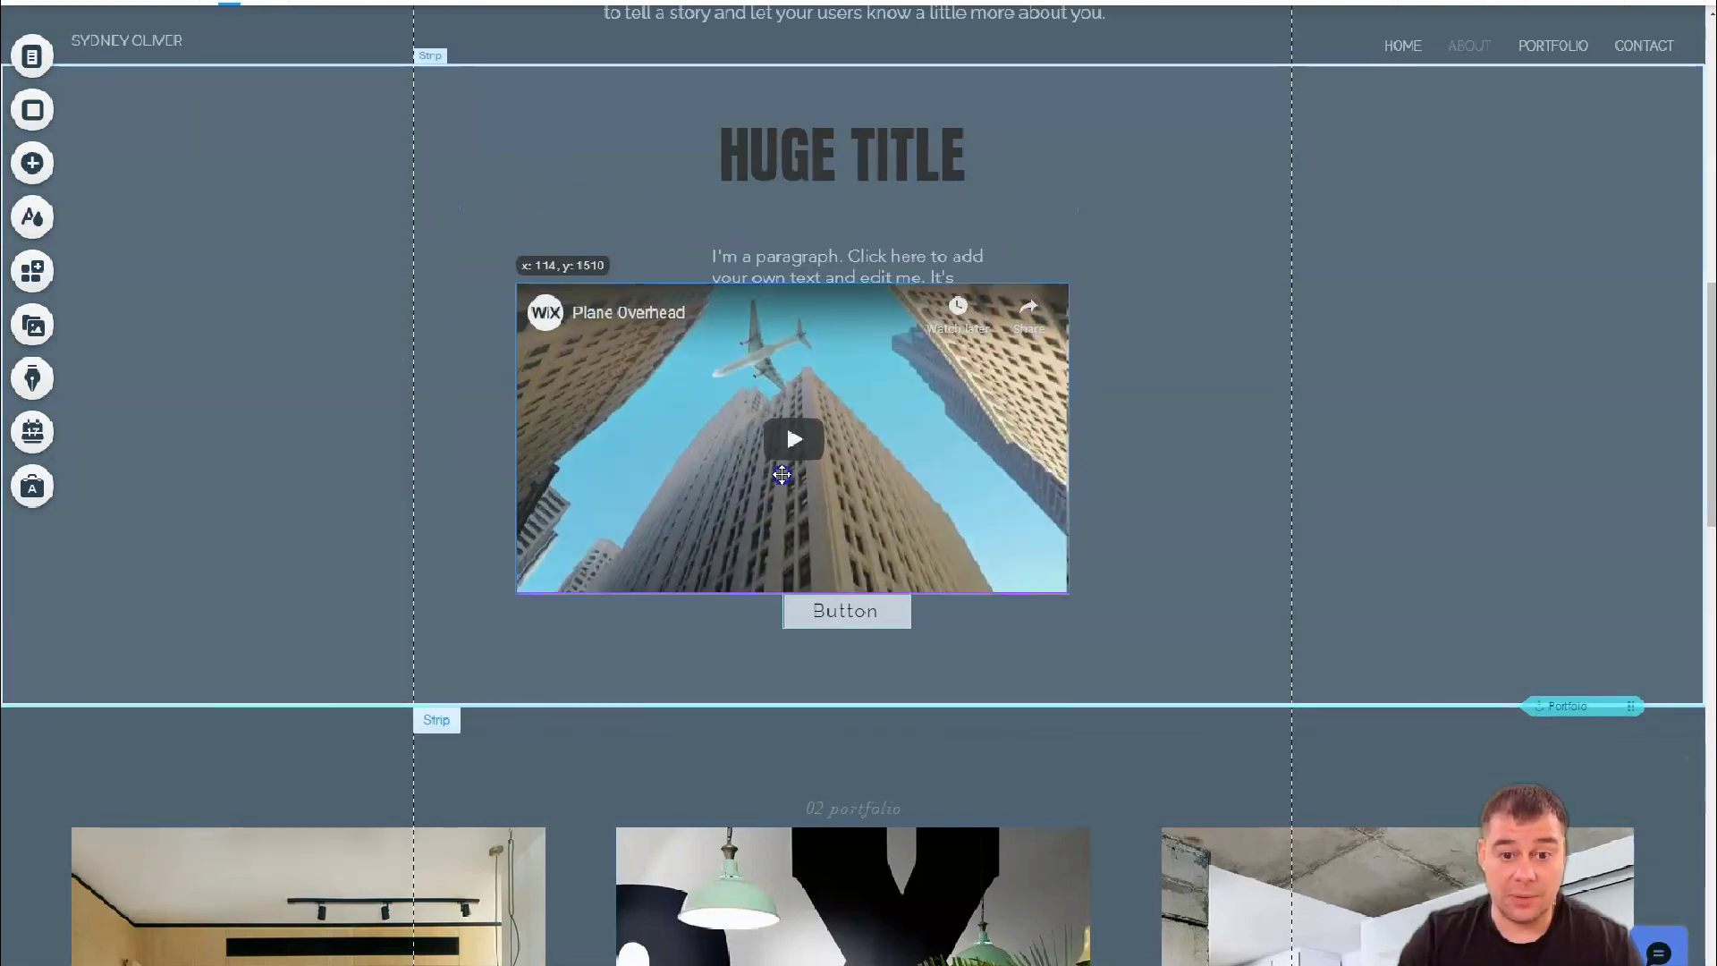
left_click_drag(1083, 179, 1082, 167)
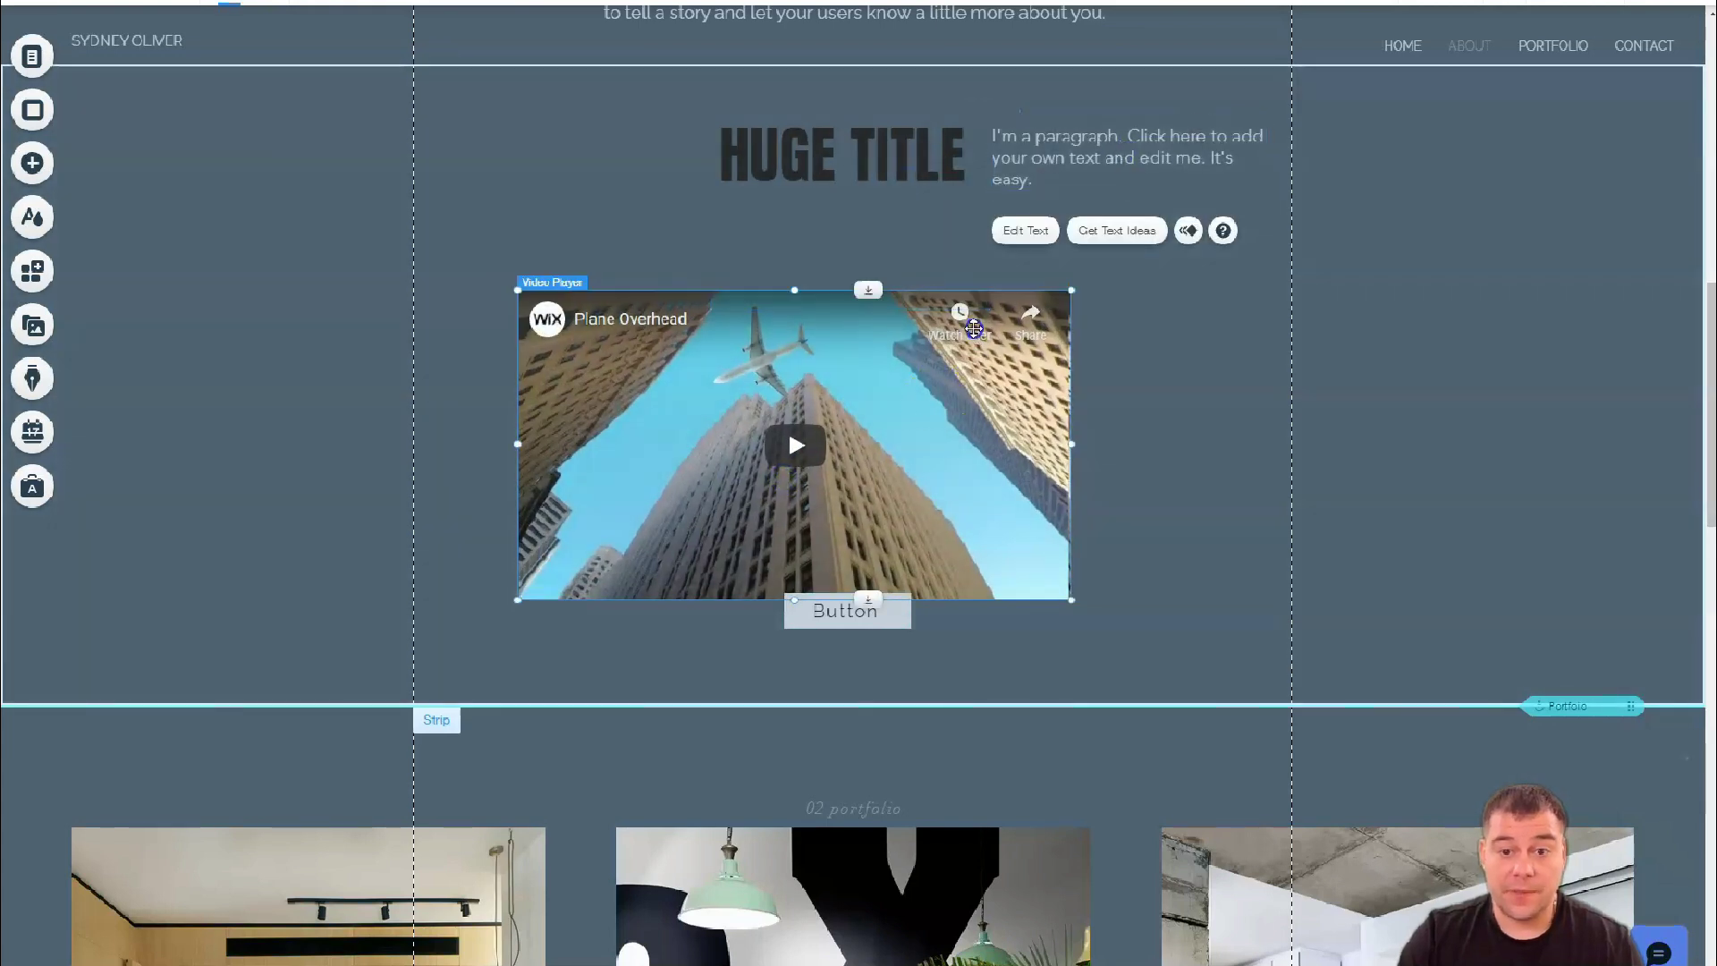
left_click_drag(936, 395, 988, 348)
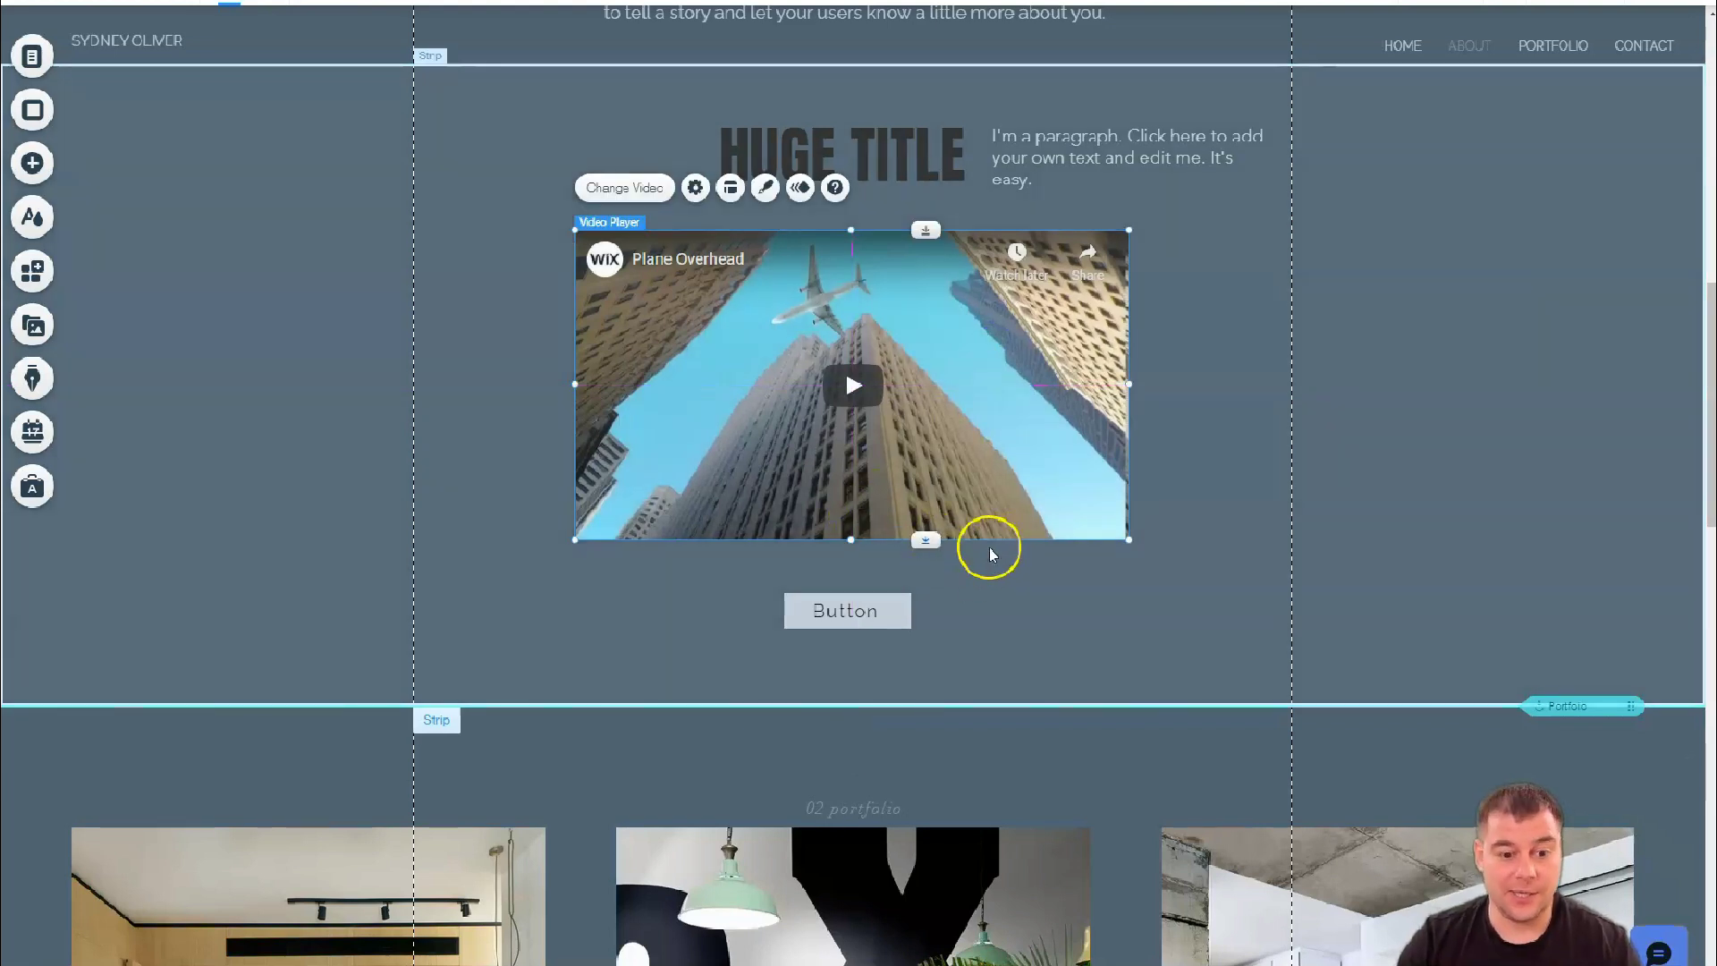
scroll(1032, 600, "down", 2)
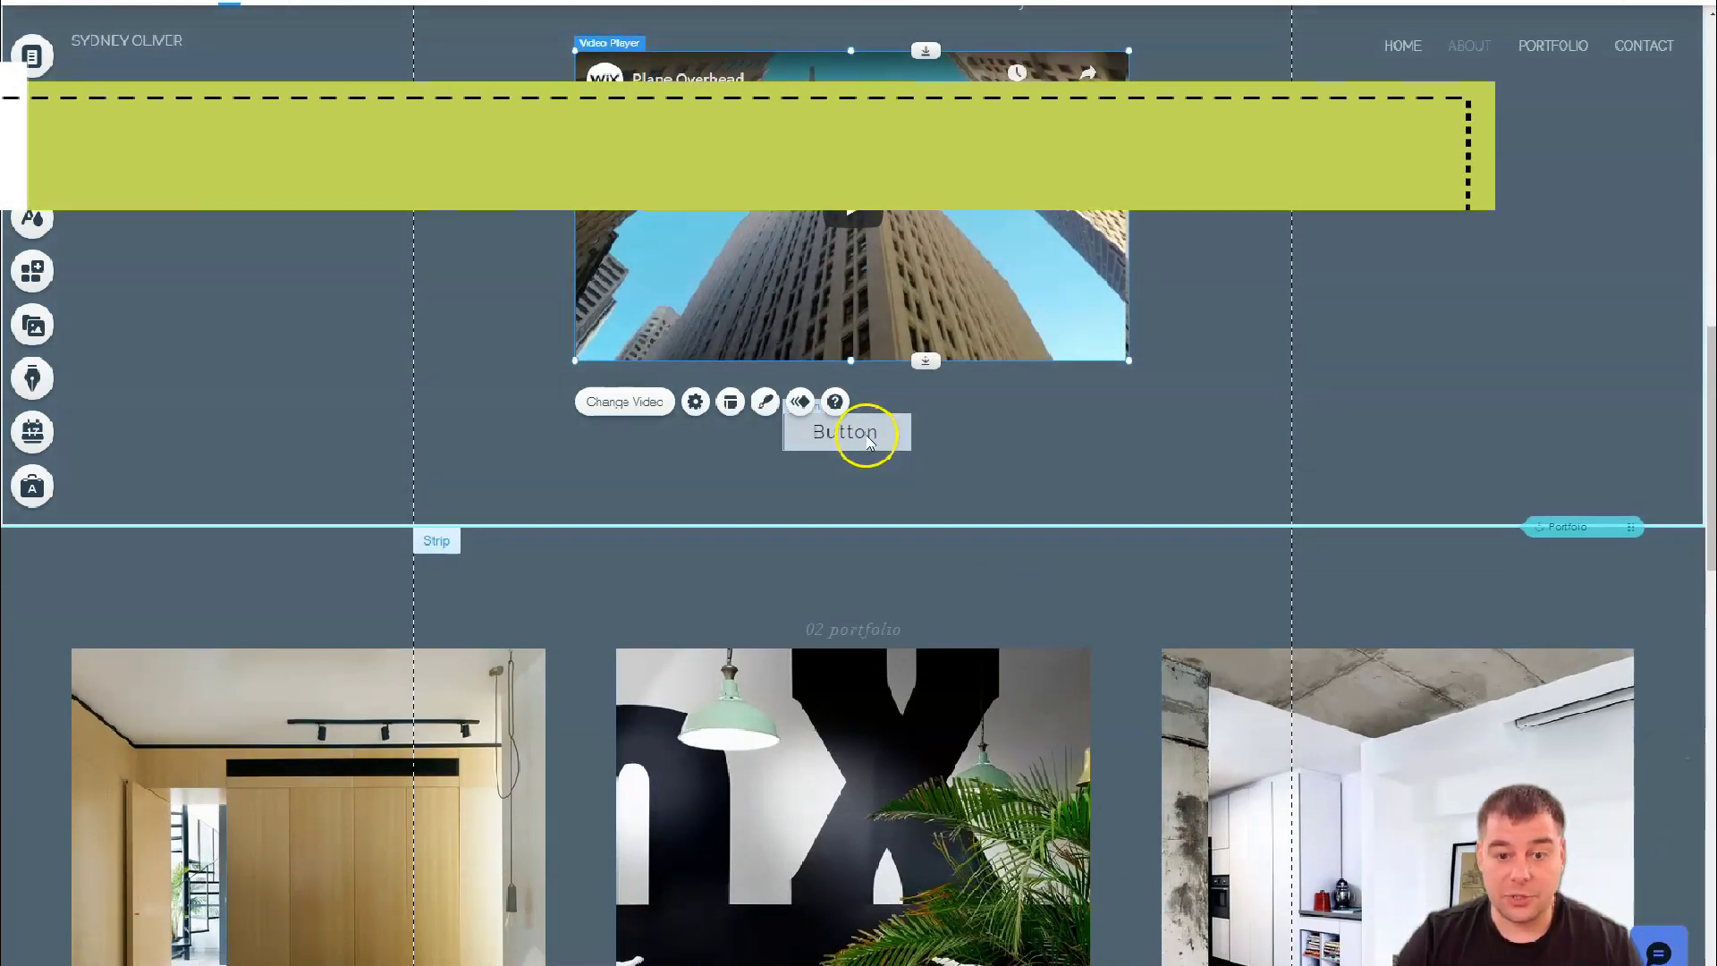
- Enlarge the button and fit it directly beneath the video
left_click(845, 431)
left_click_drag(779, 451, 729, 493)
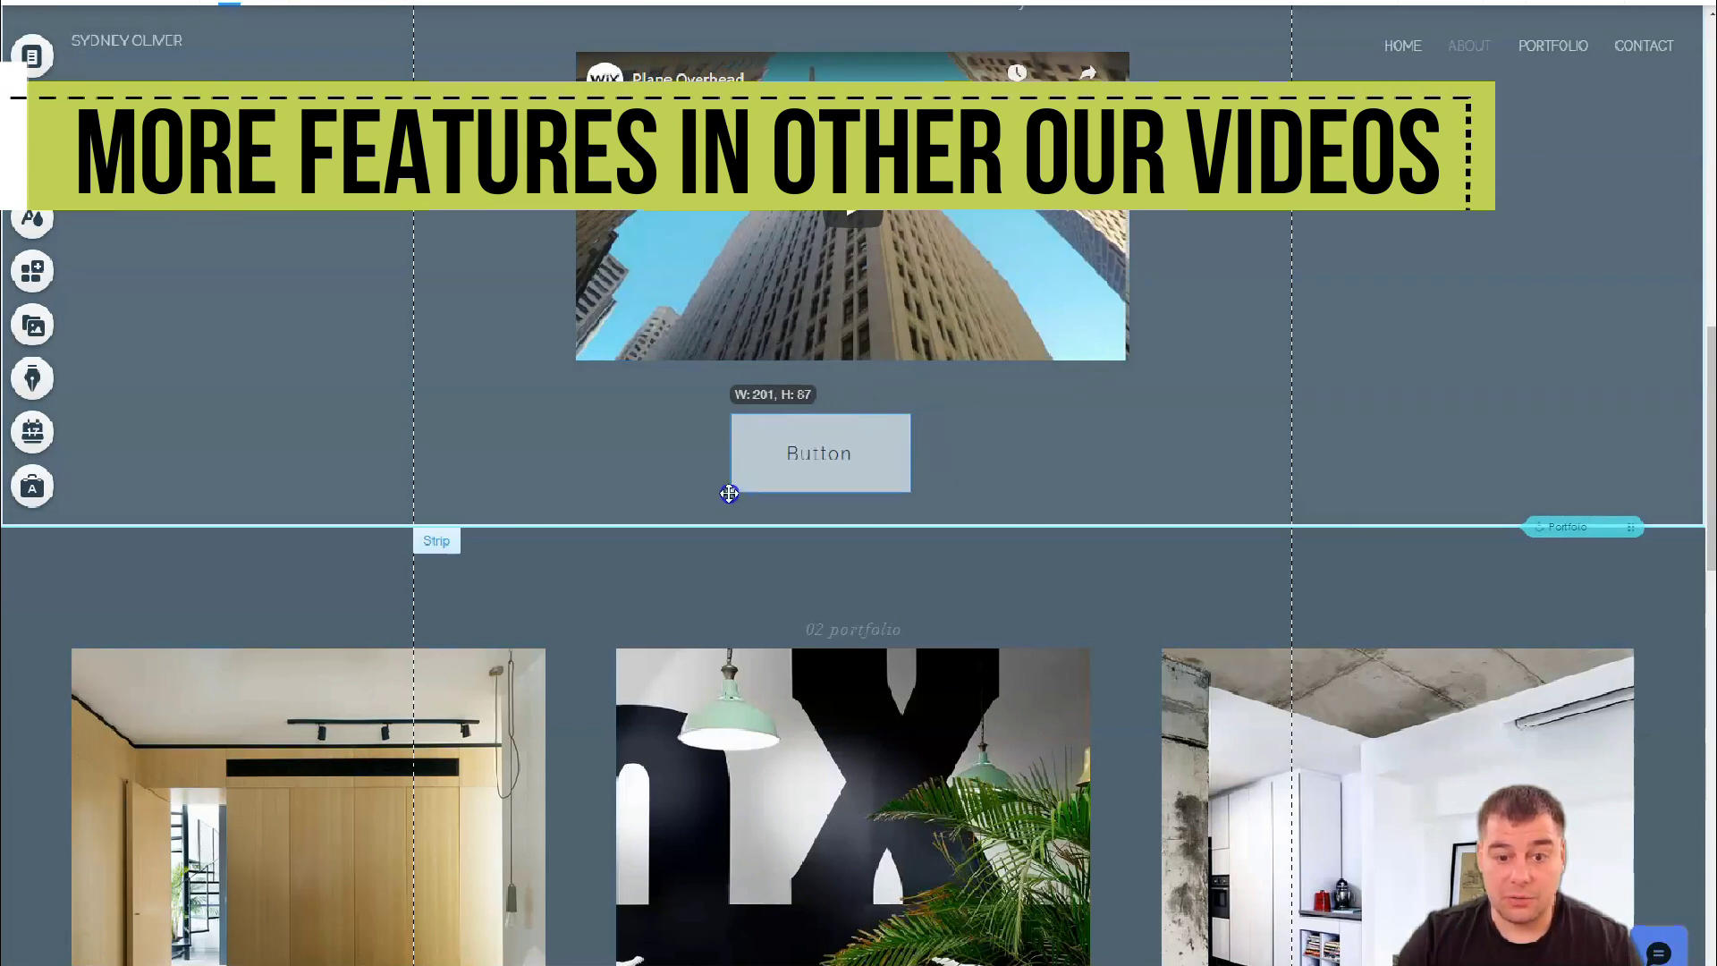
mouse_move(912, 416)
left_mouse_down()
mouse_move(987, 373)
mouse_move(988, 410)
left_mouse_up()
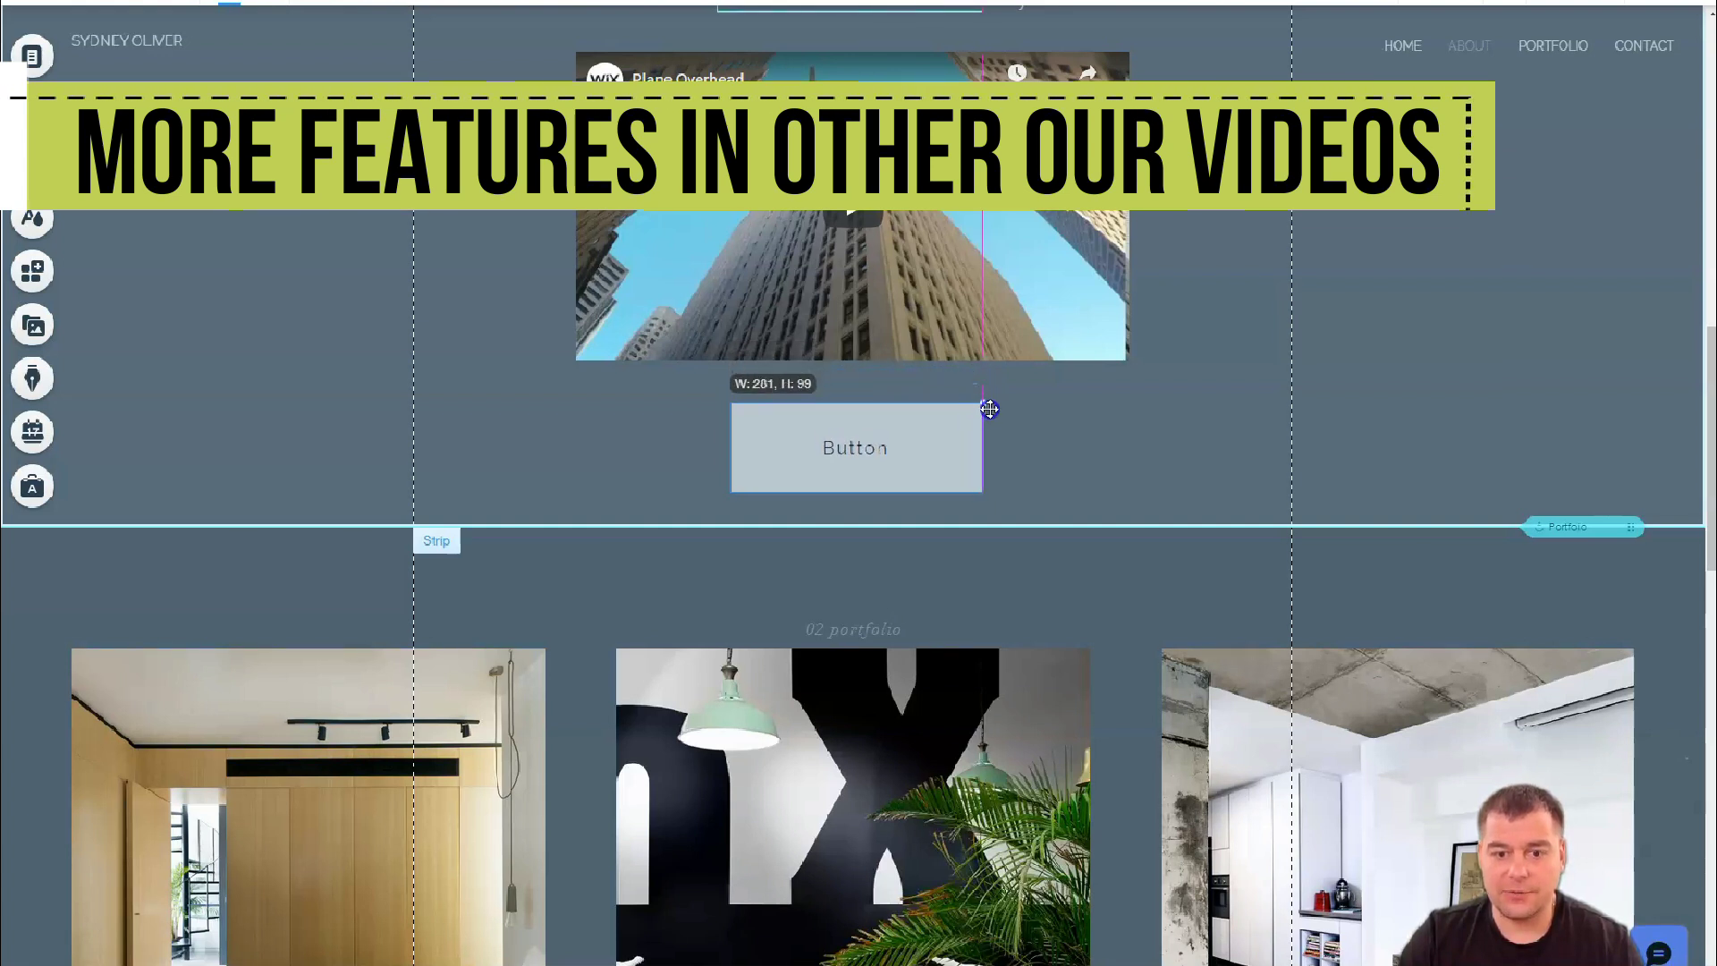
left_click_drag(989, 410, 991, 418)
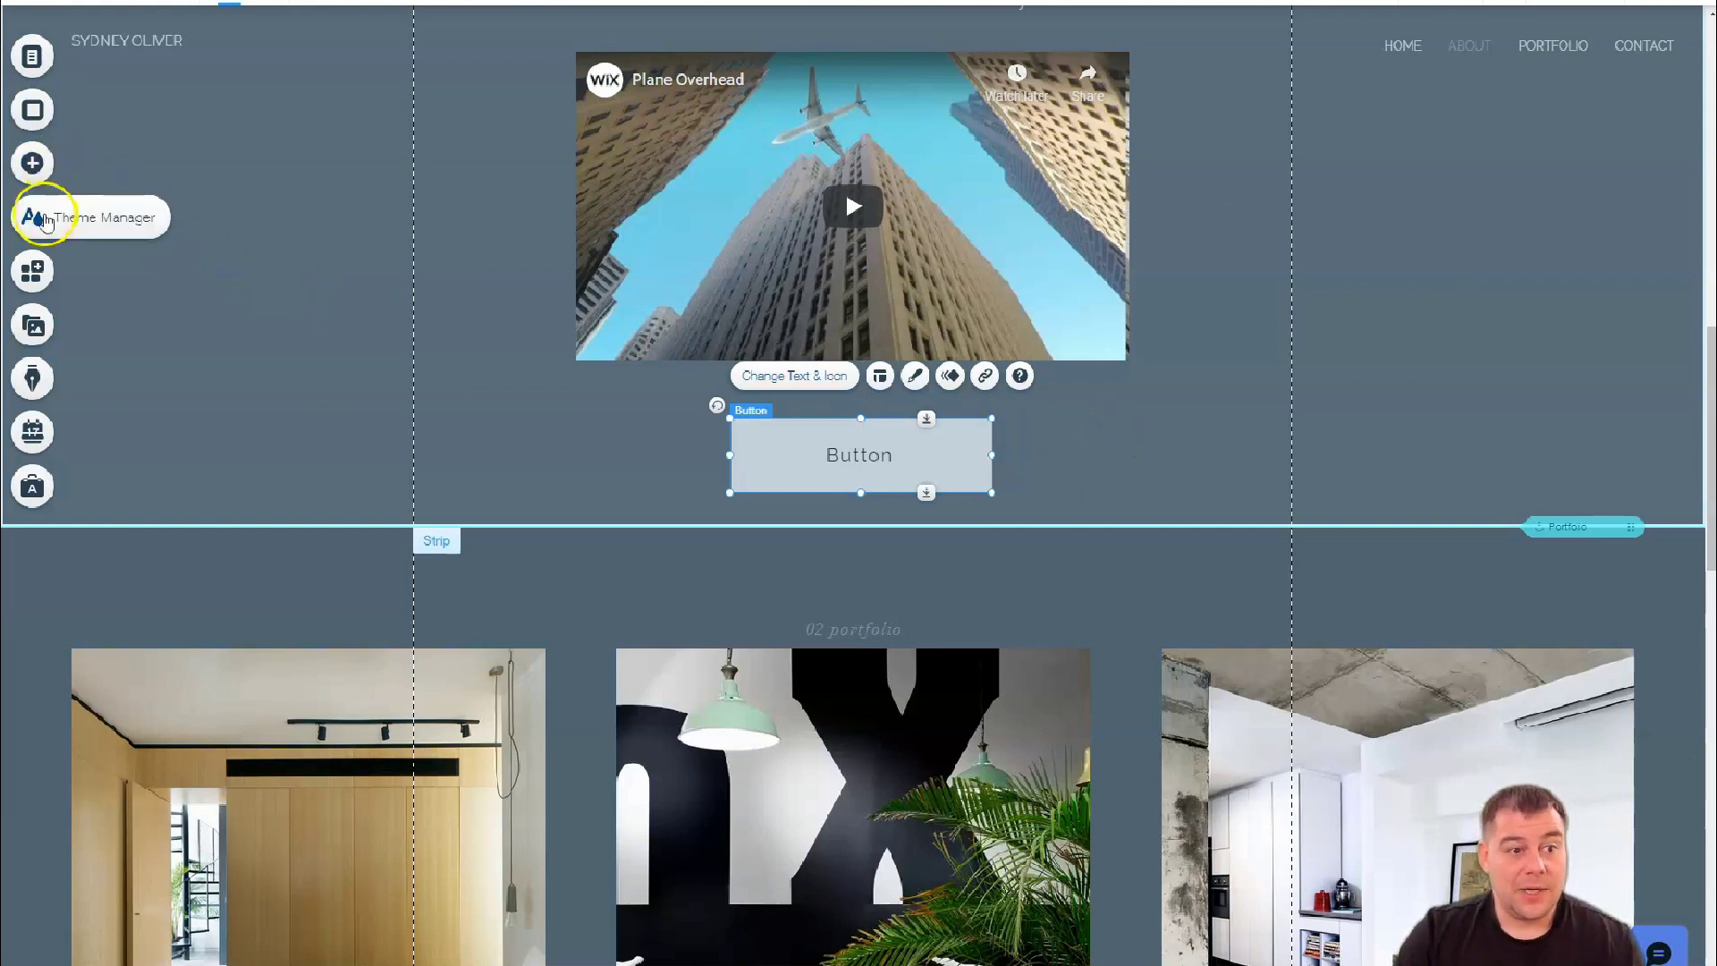
- Add a grey social bar with six network icons just beneath the button
left_click(34, 164)
left_click(103, 211)
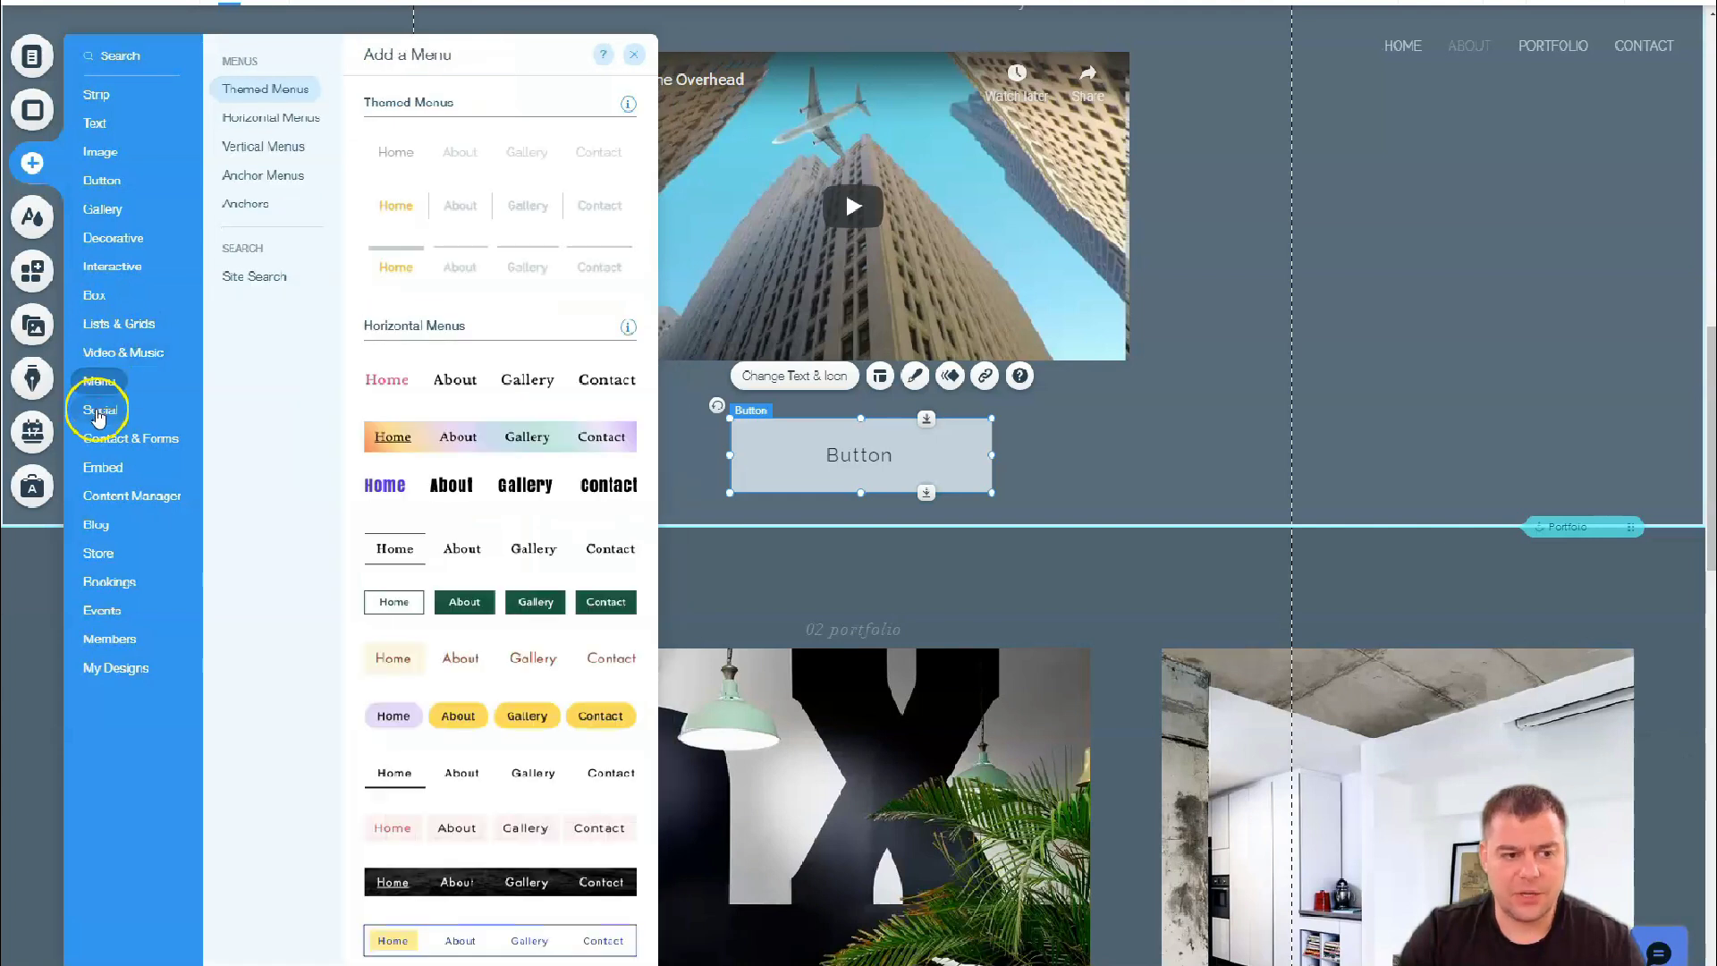
mouse_move(100, 409)
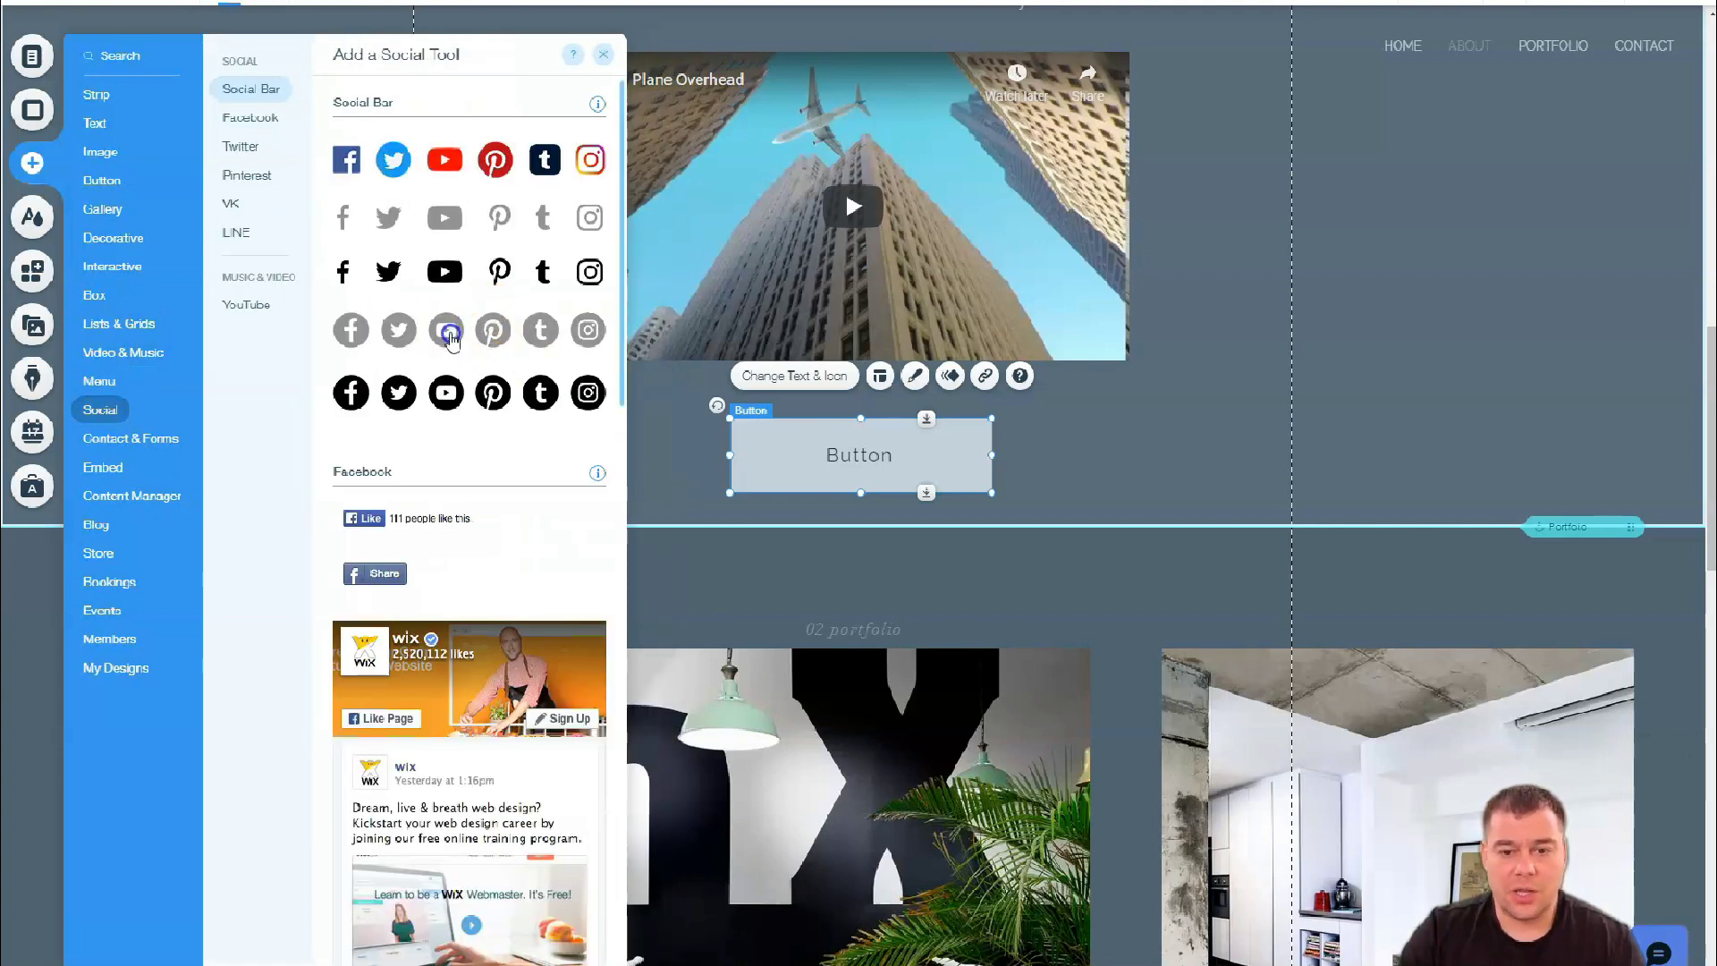
left_click_drag(448, 335, 853, 401)
left_click_drag(847, 462, 867, 575)
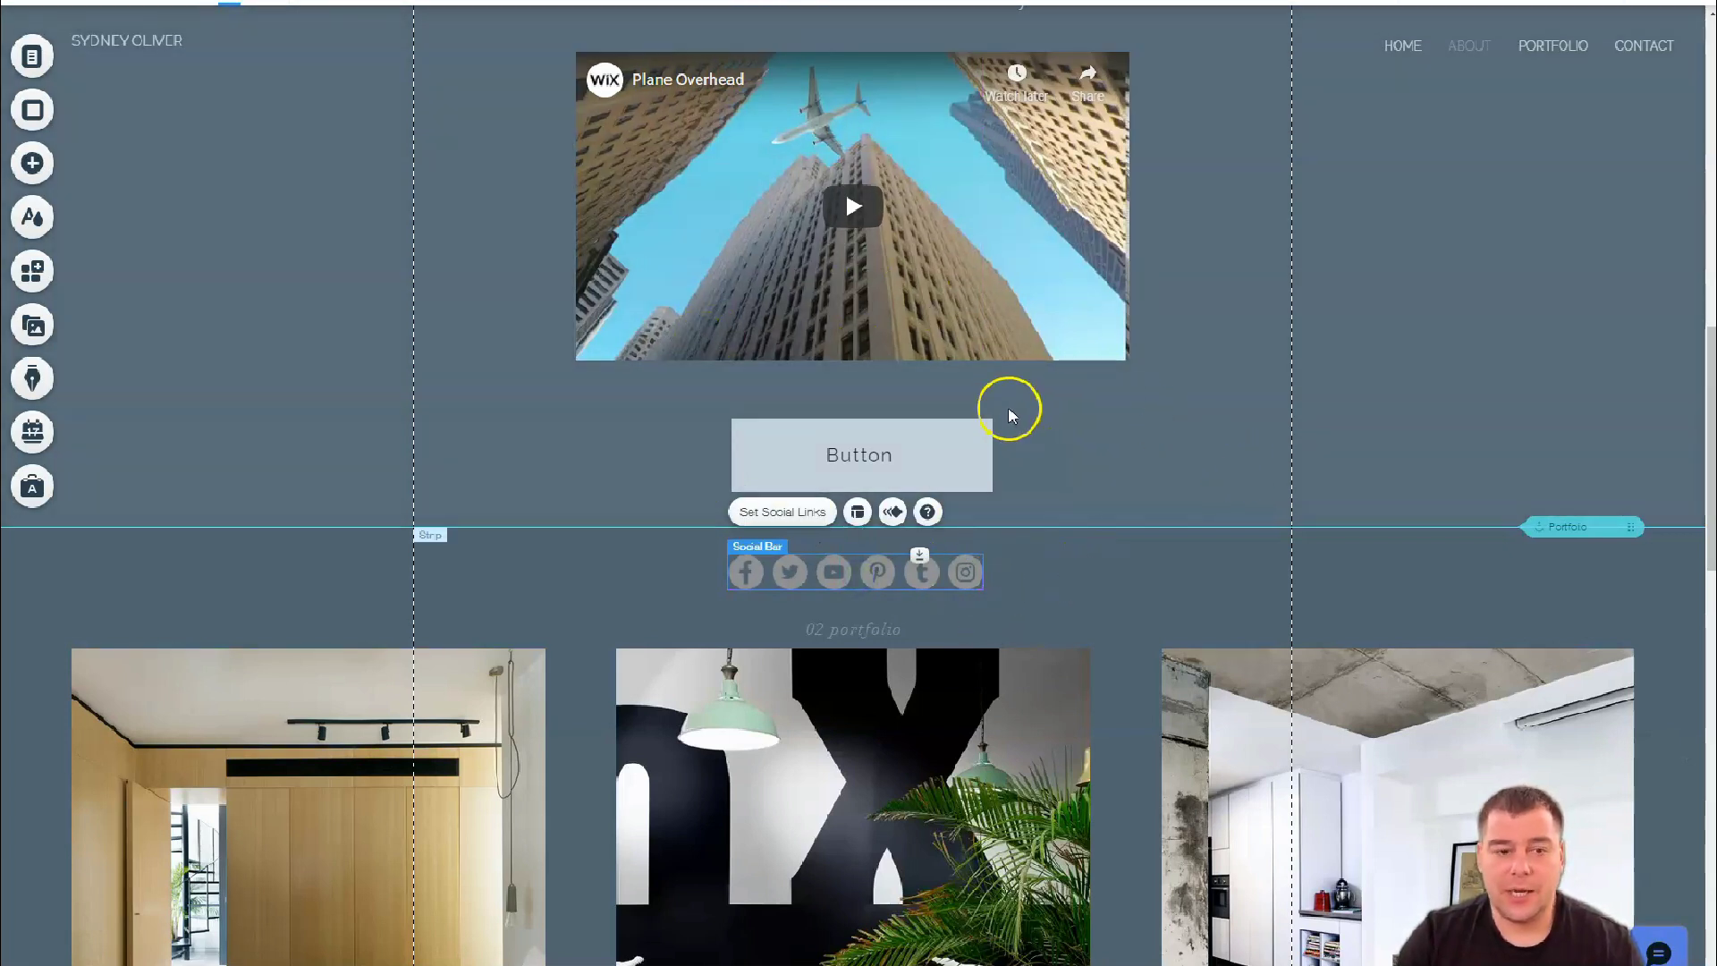
left_click(33, 164)
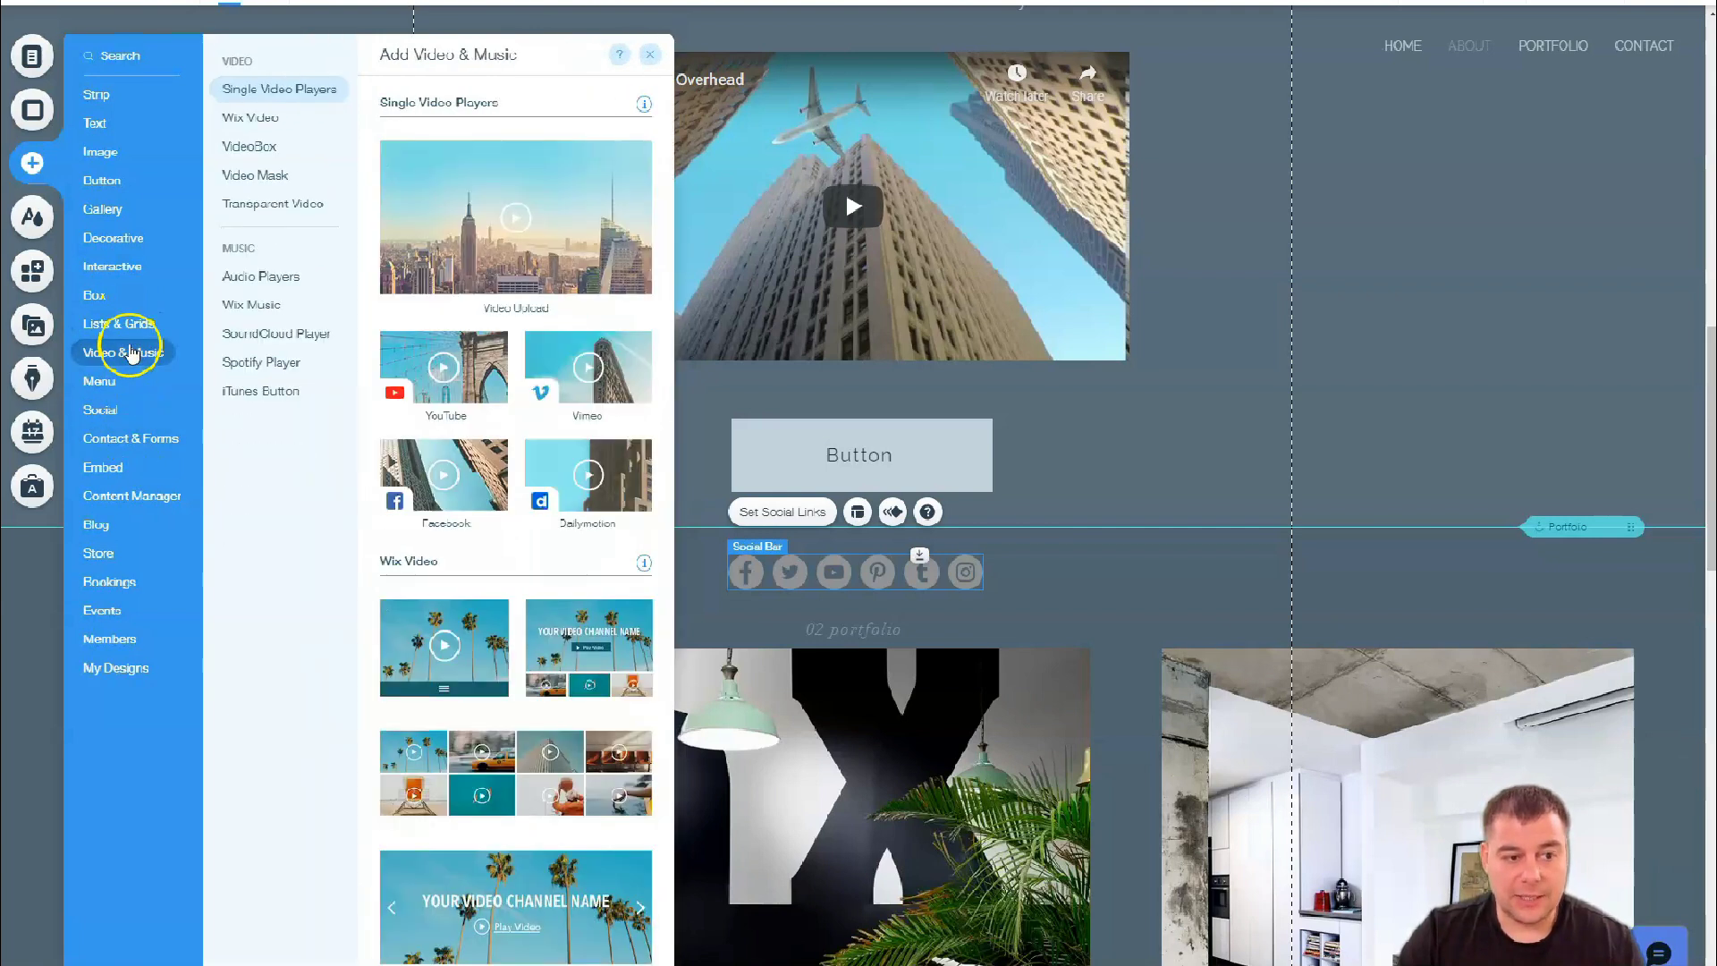
left_click(654, 57)
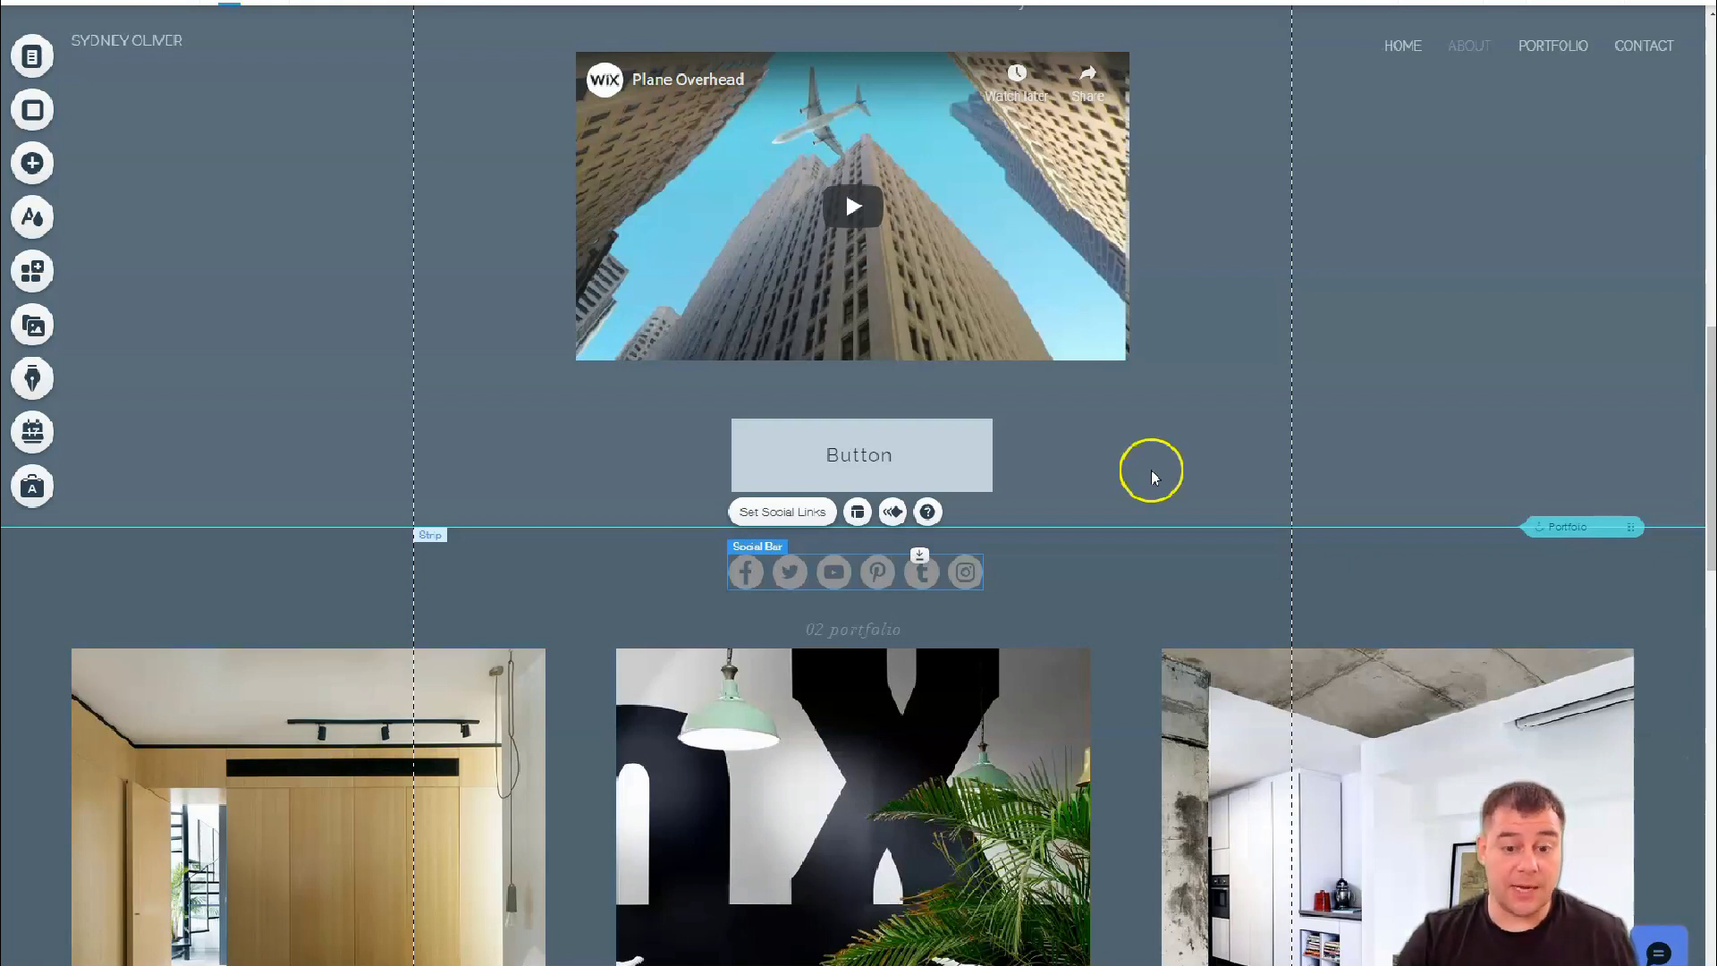
scroll(1151, 471, "down", 2)
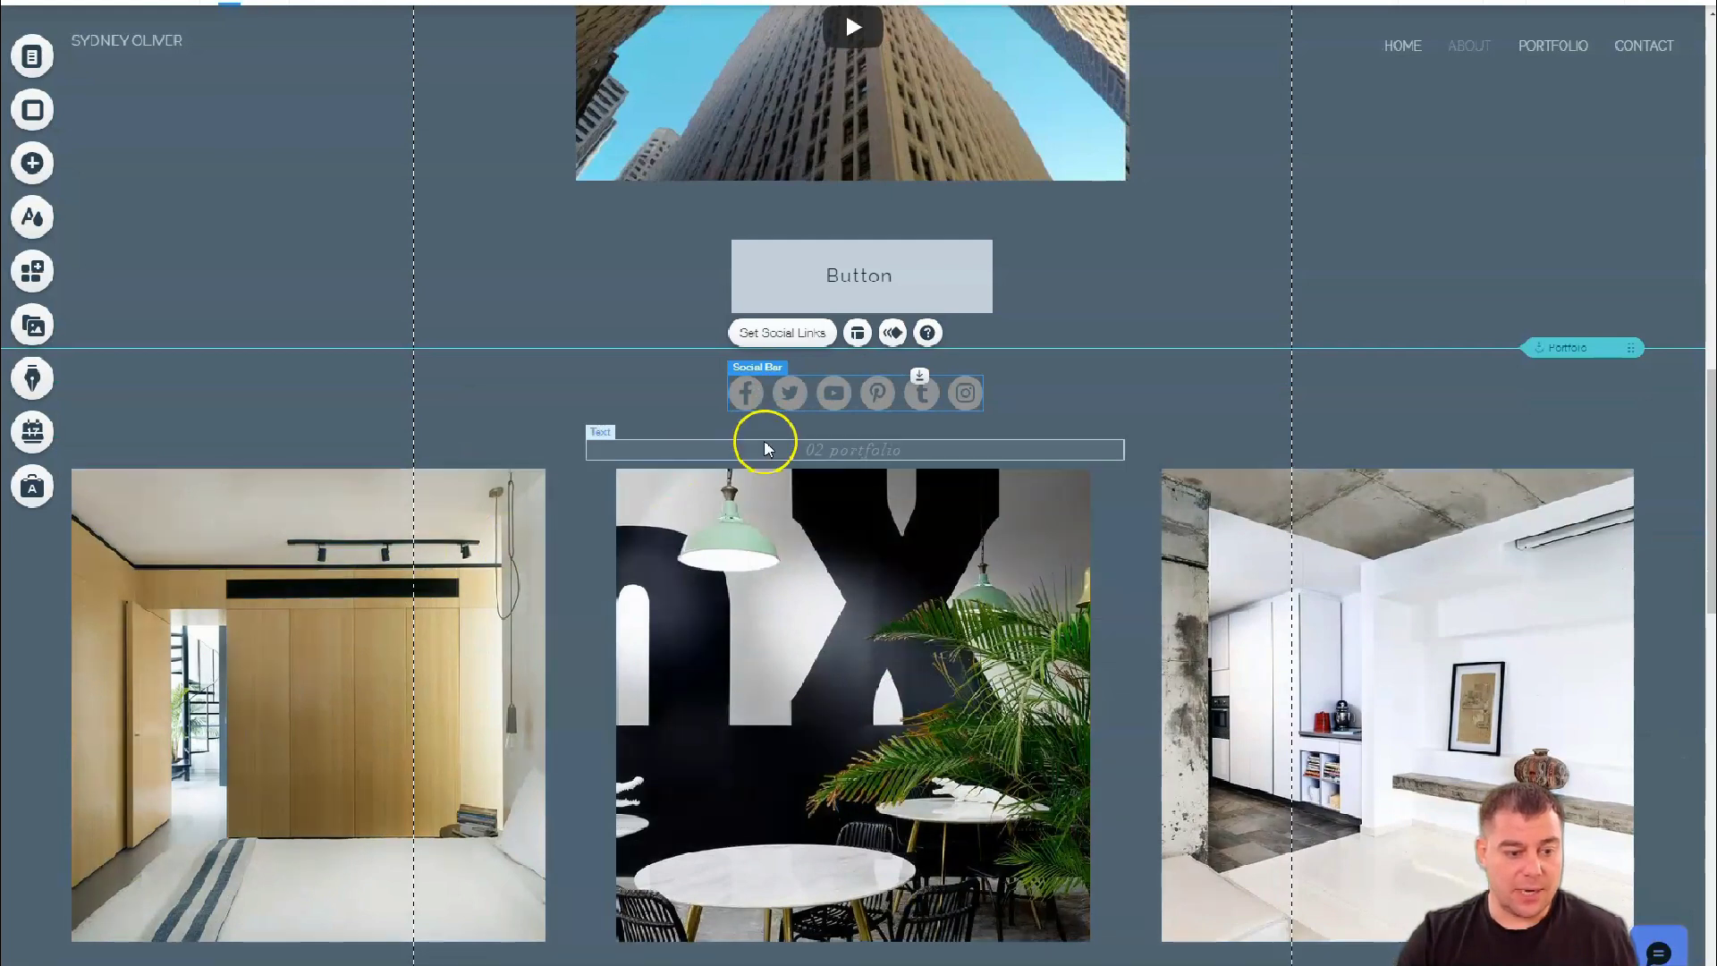
scroll(1067, 503, "up", 2)
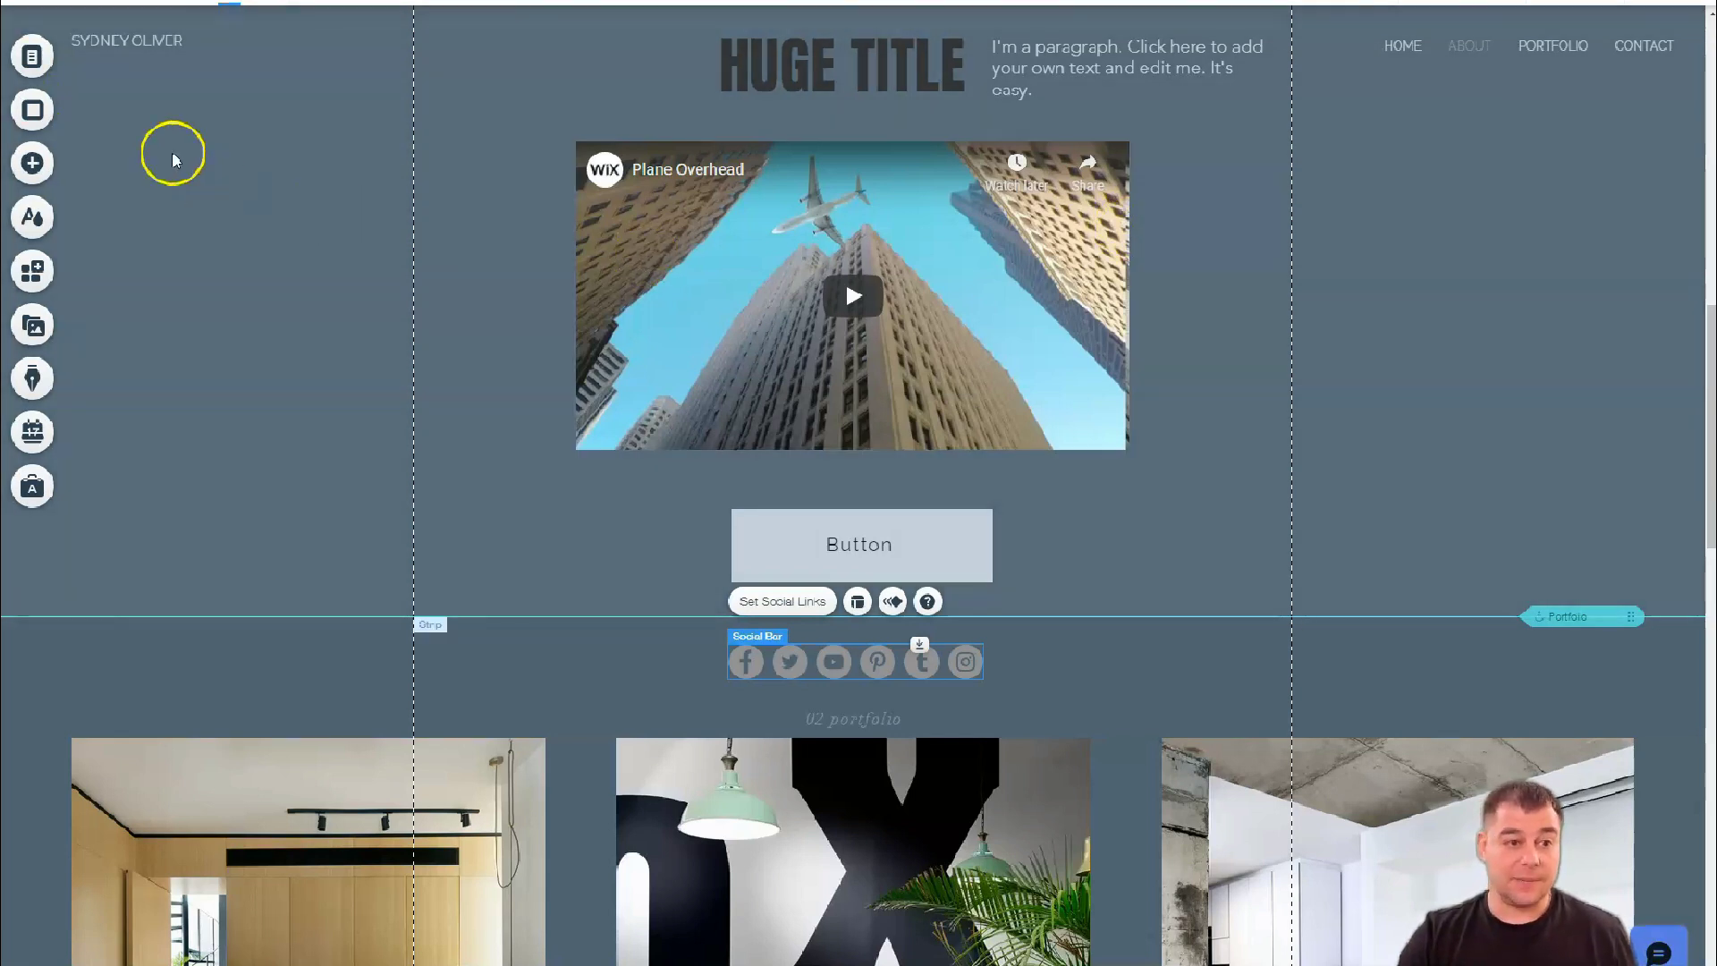
- Browse the HOME page's Page Info, Layouts, Permissions, SEO and Social Share settings, then close them
left_click(34, 56)
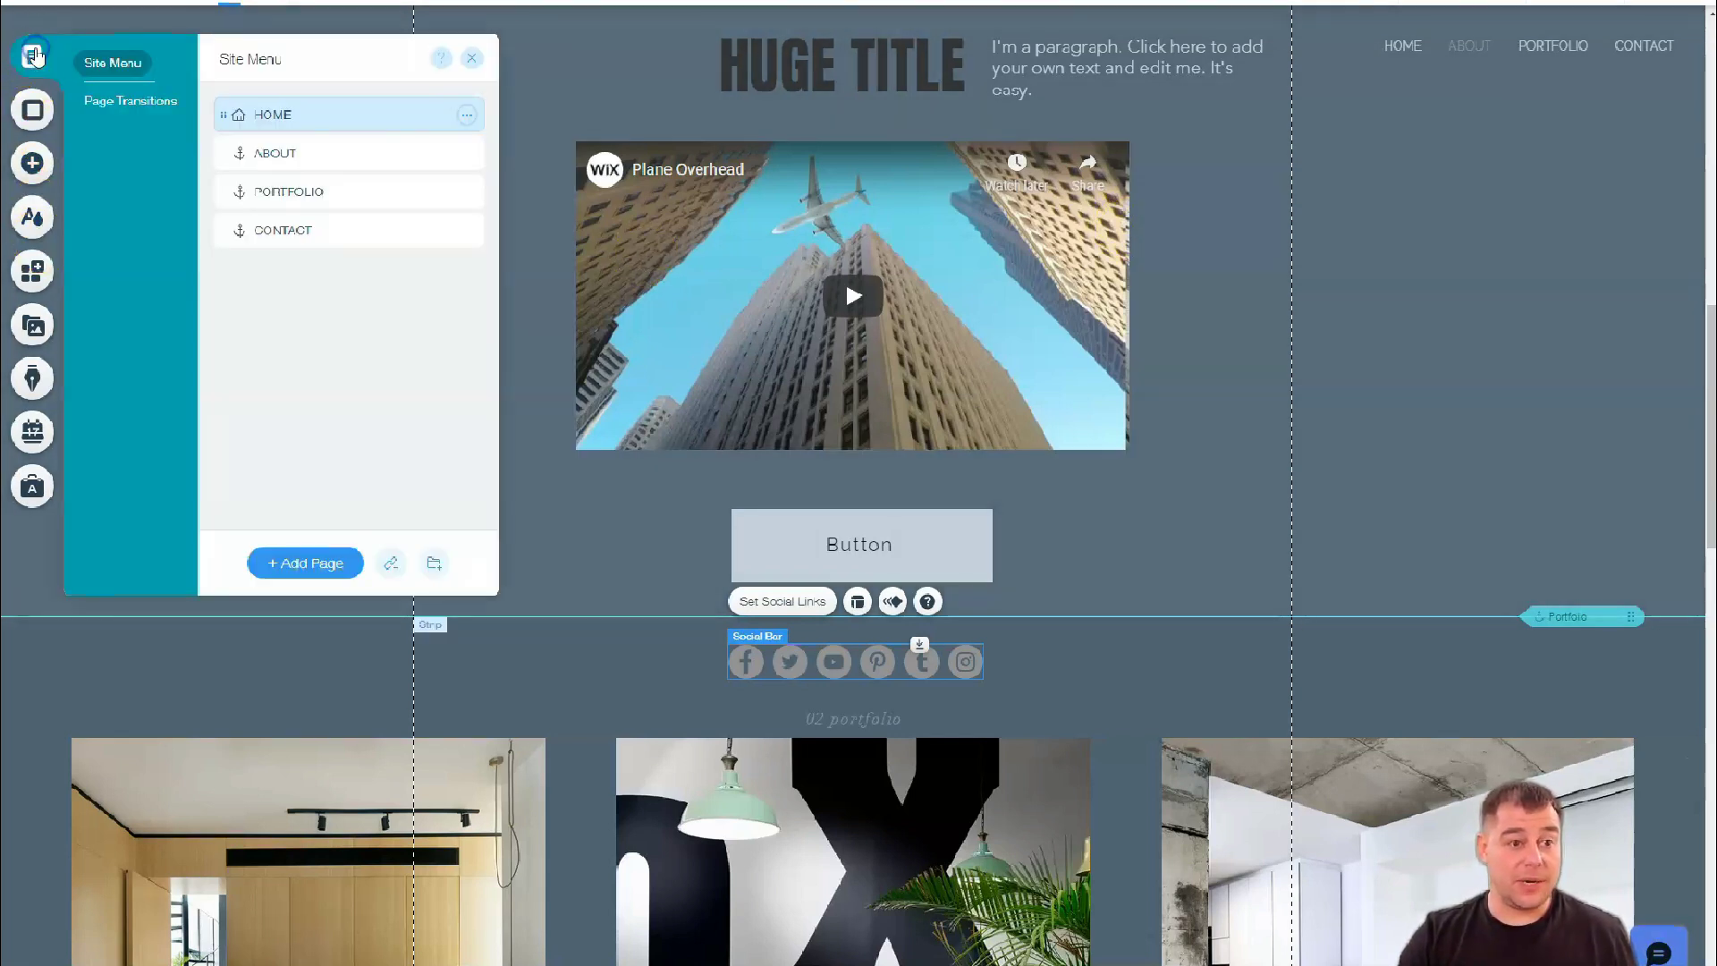
left_click(466, 120)
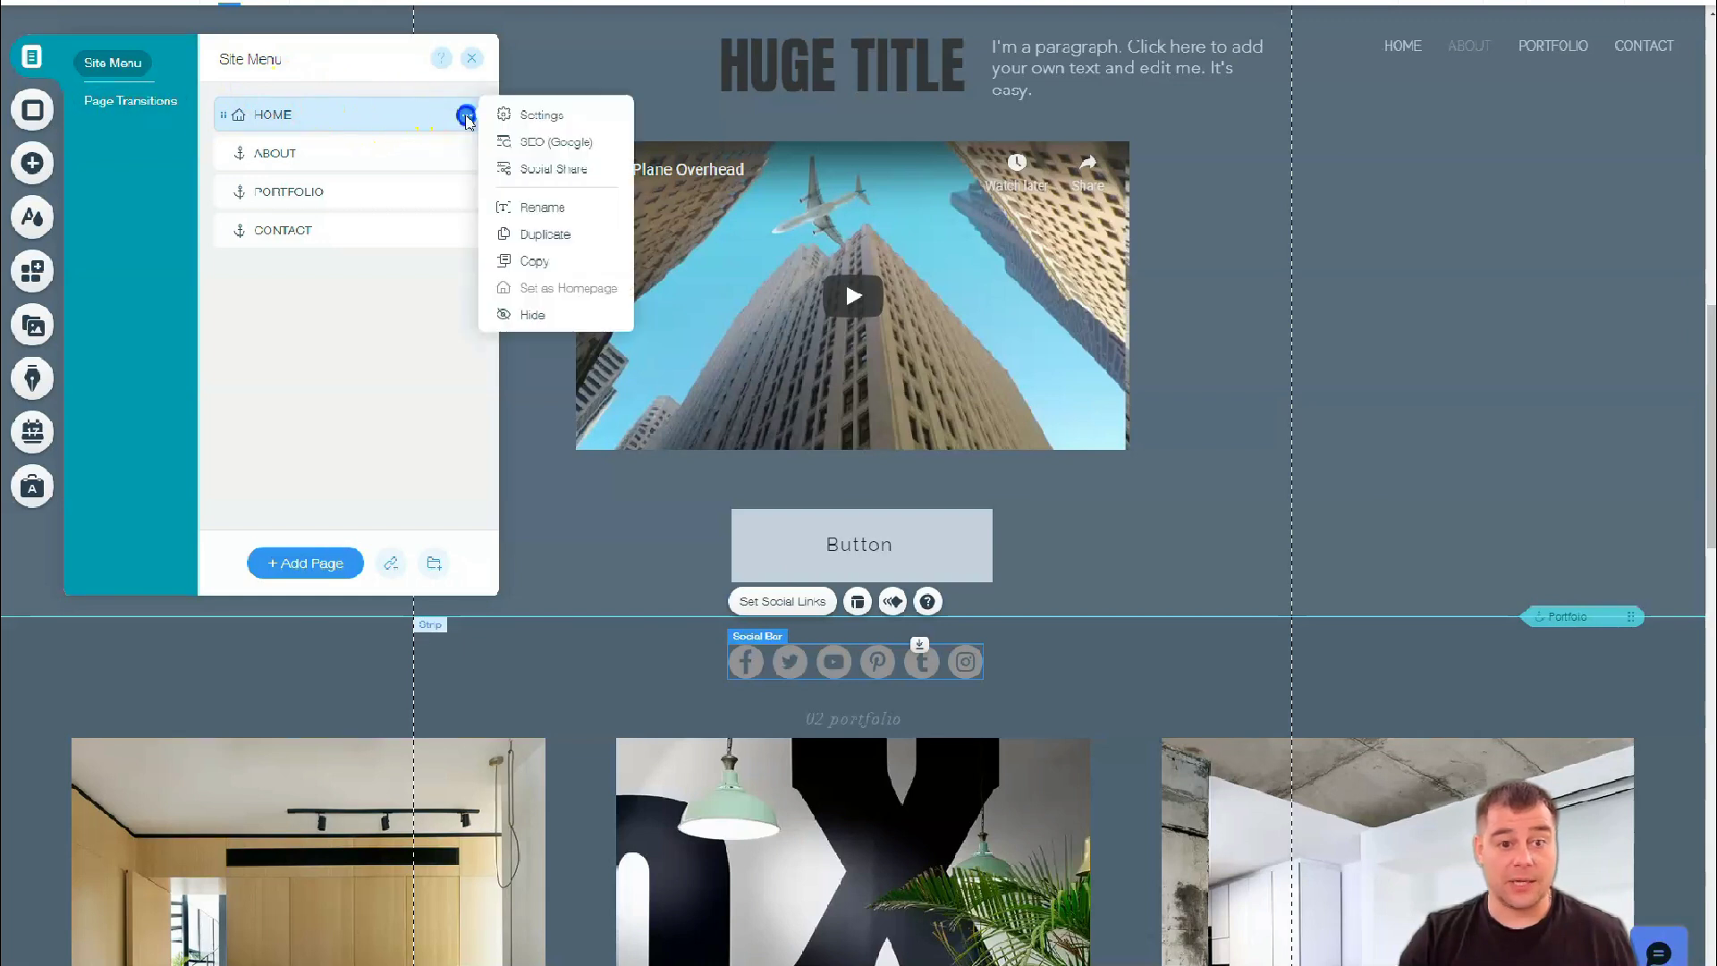
left_click(543, 121)
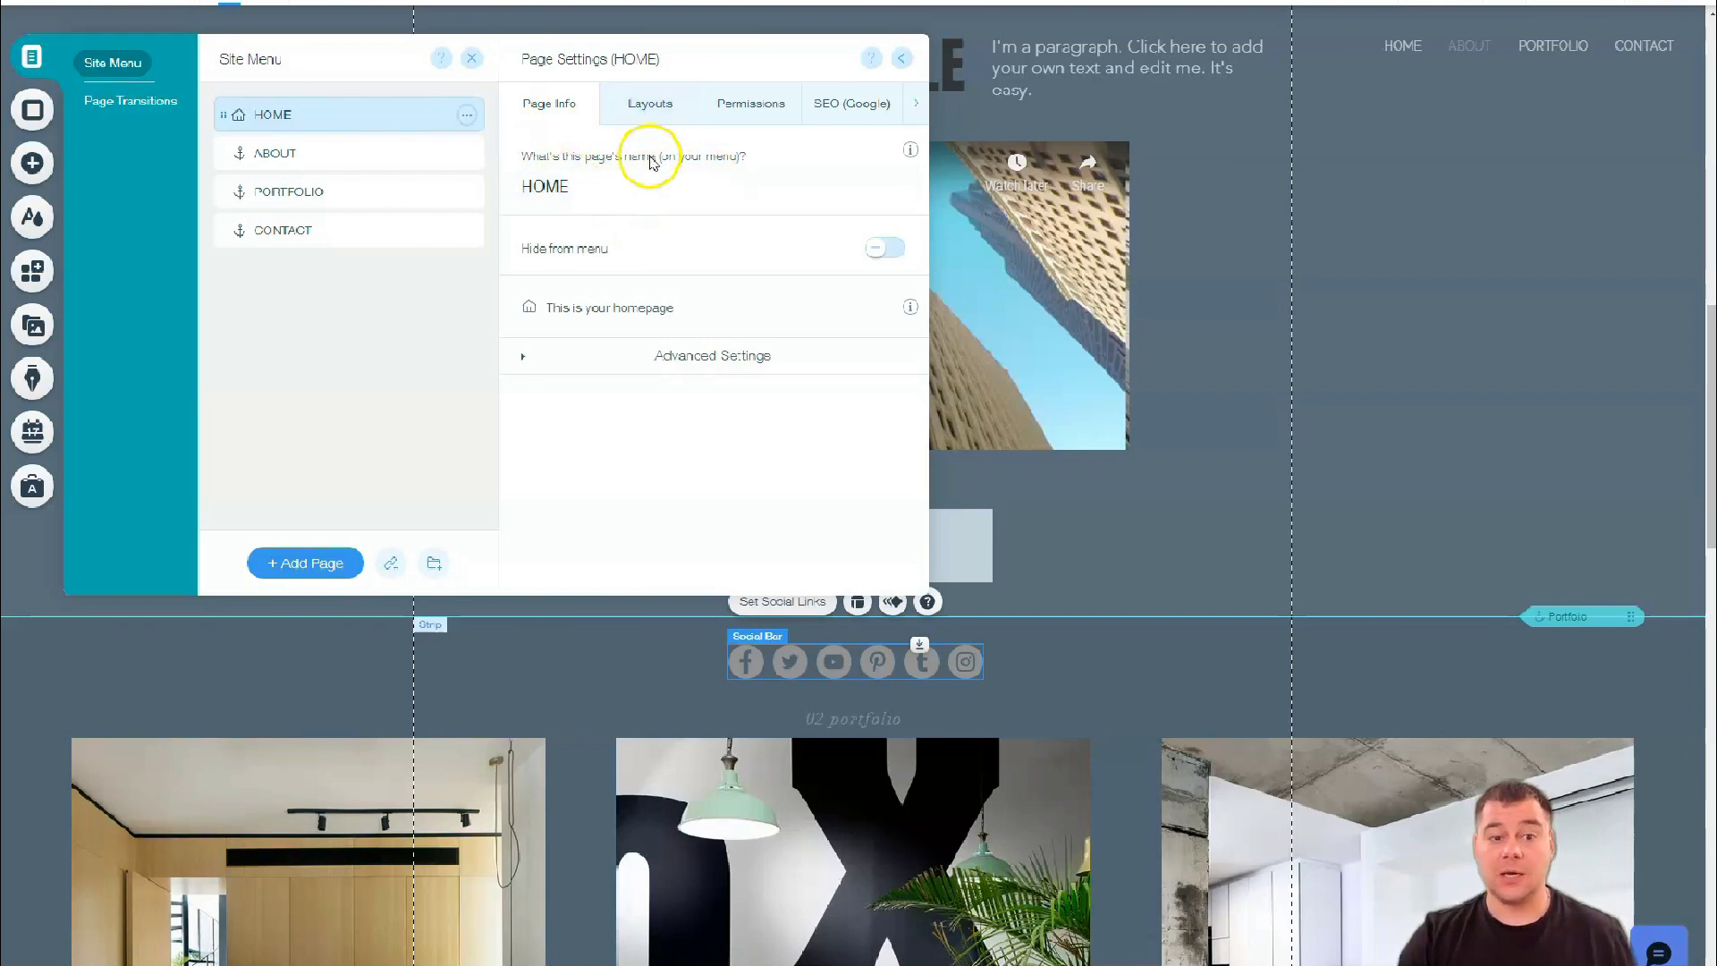
left_click(642, 108)
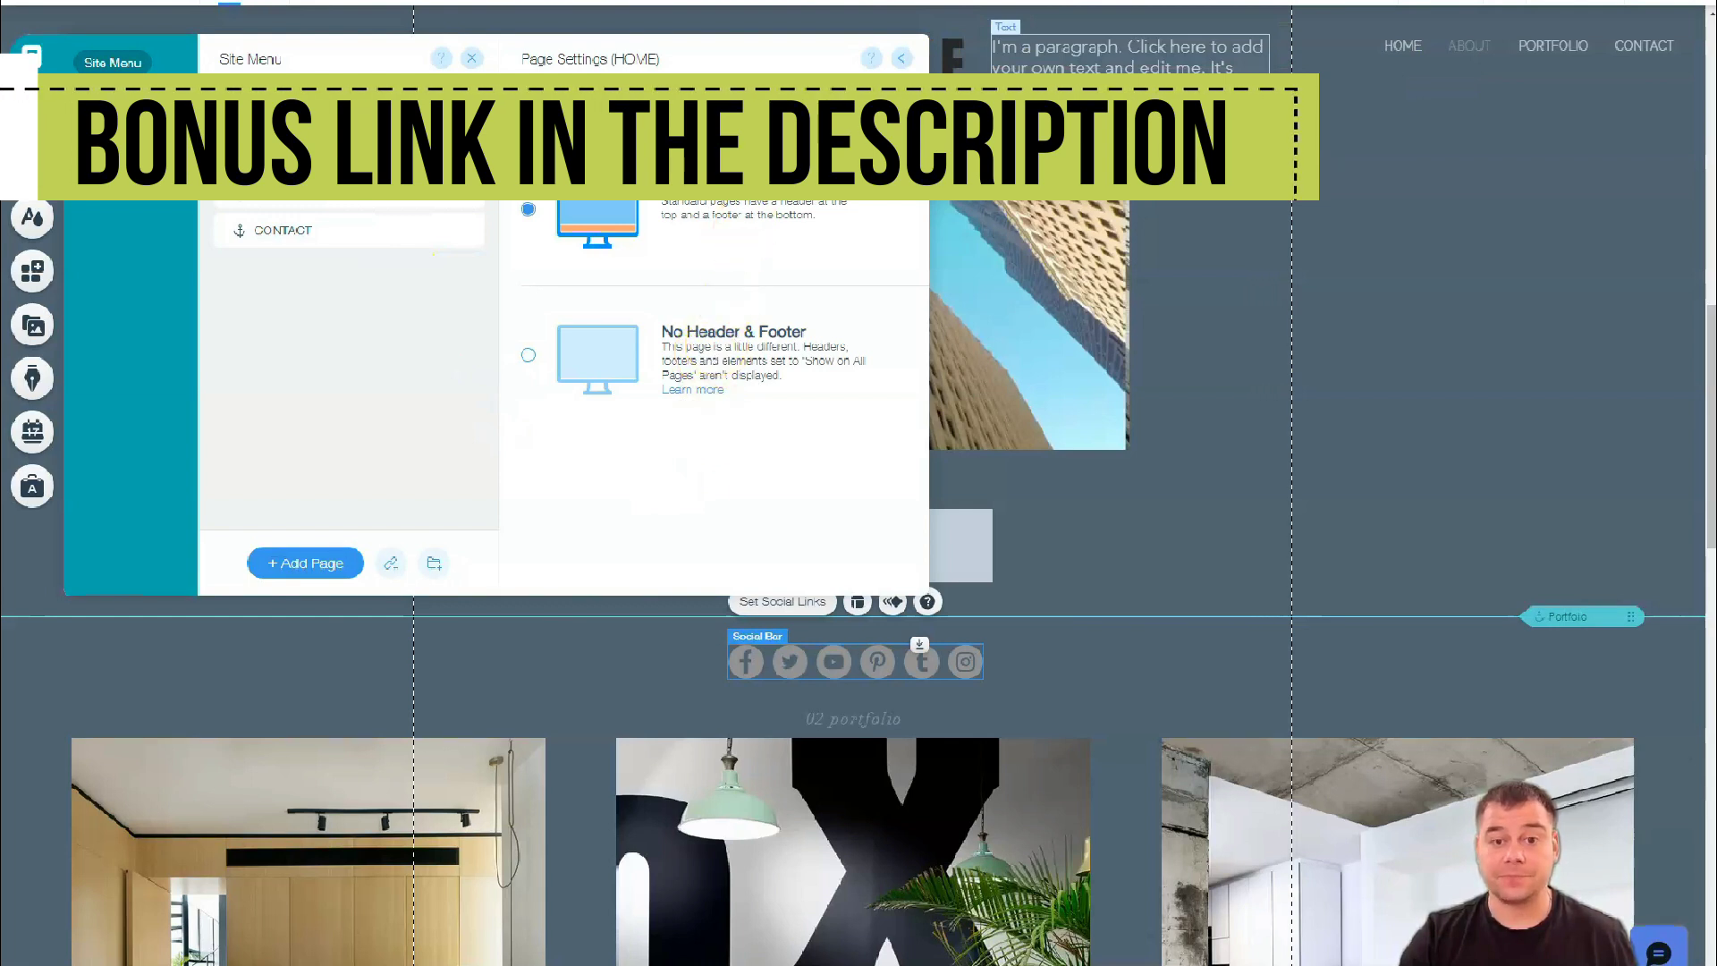
left_click(732, 114)
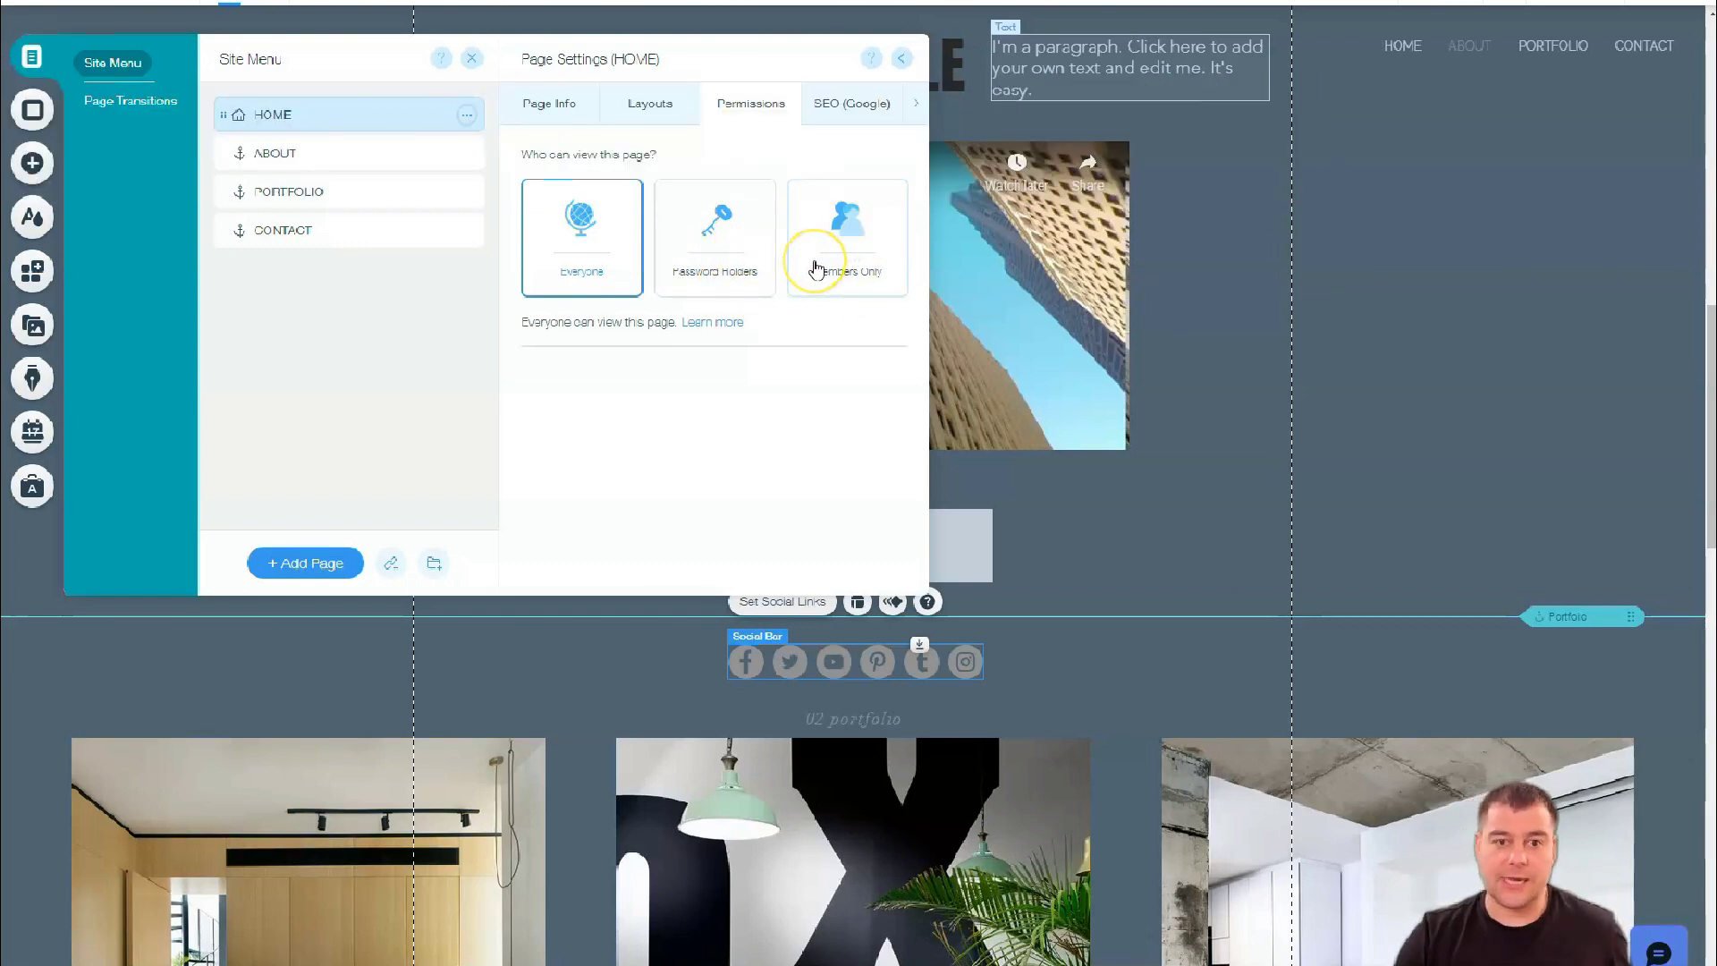
left_click(840, 107)
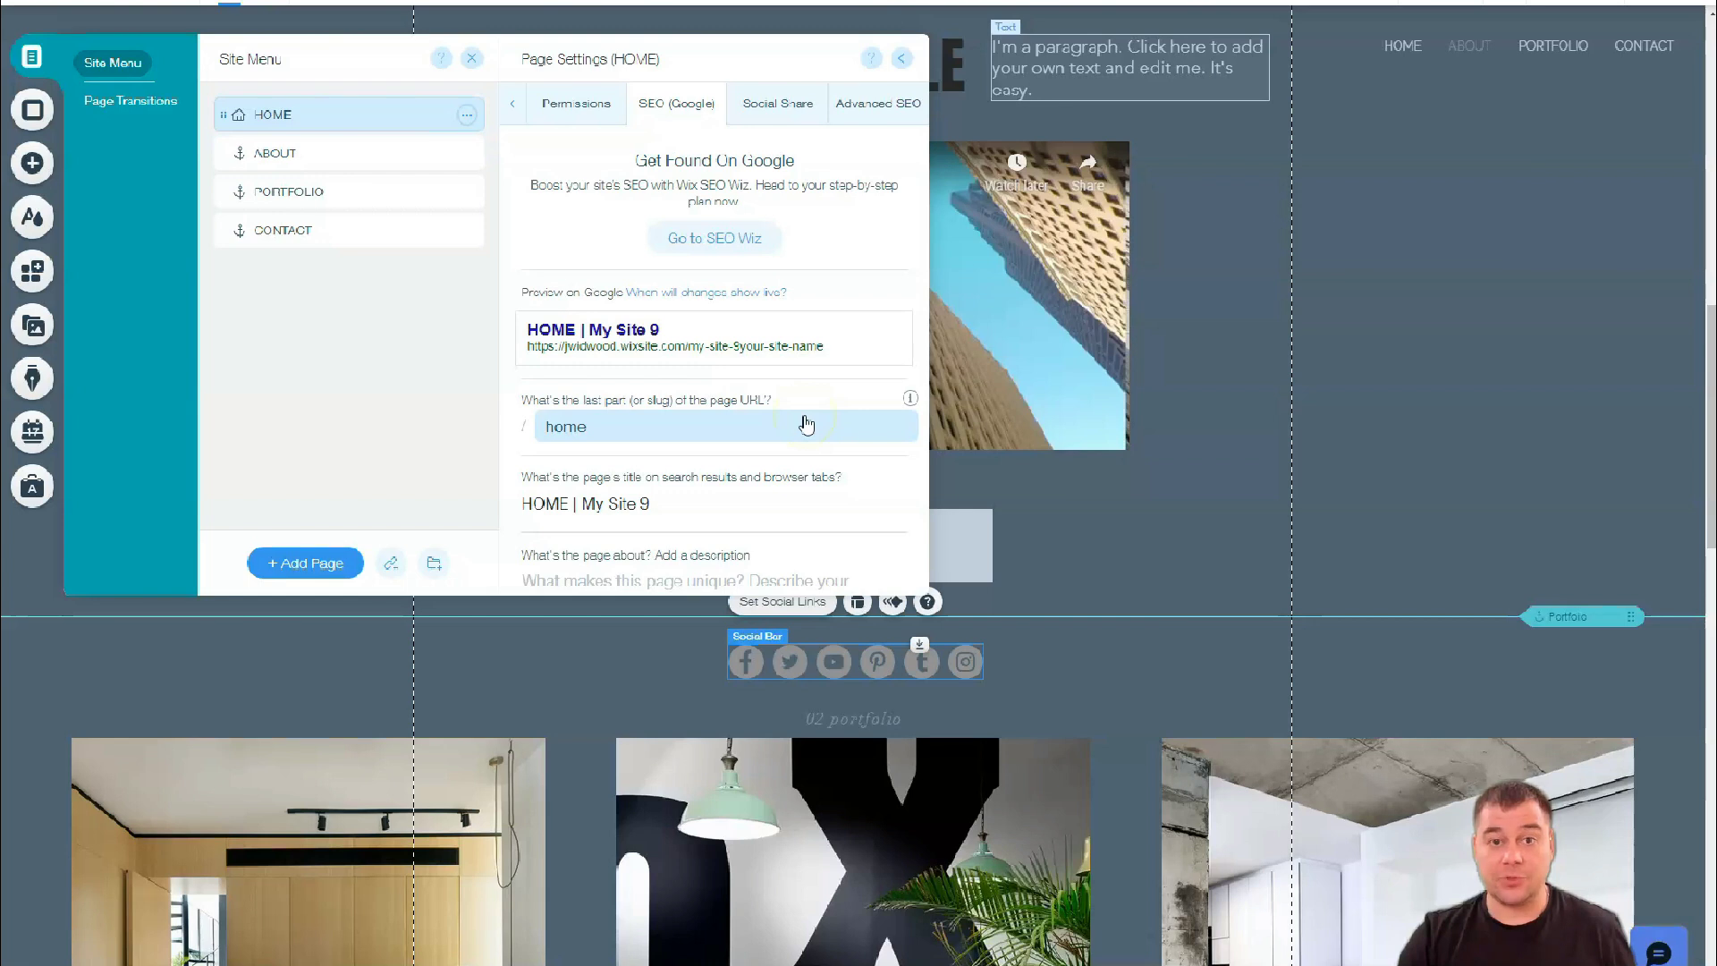
left_click(809, 411)
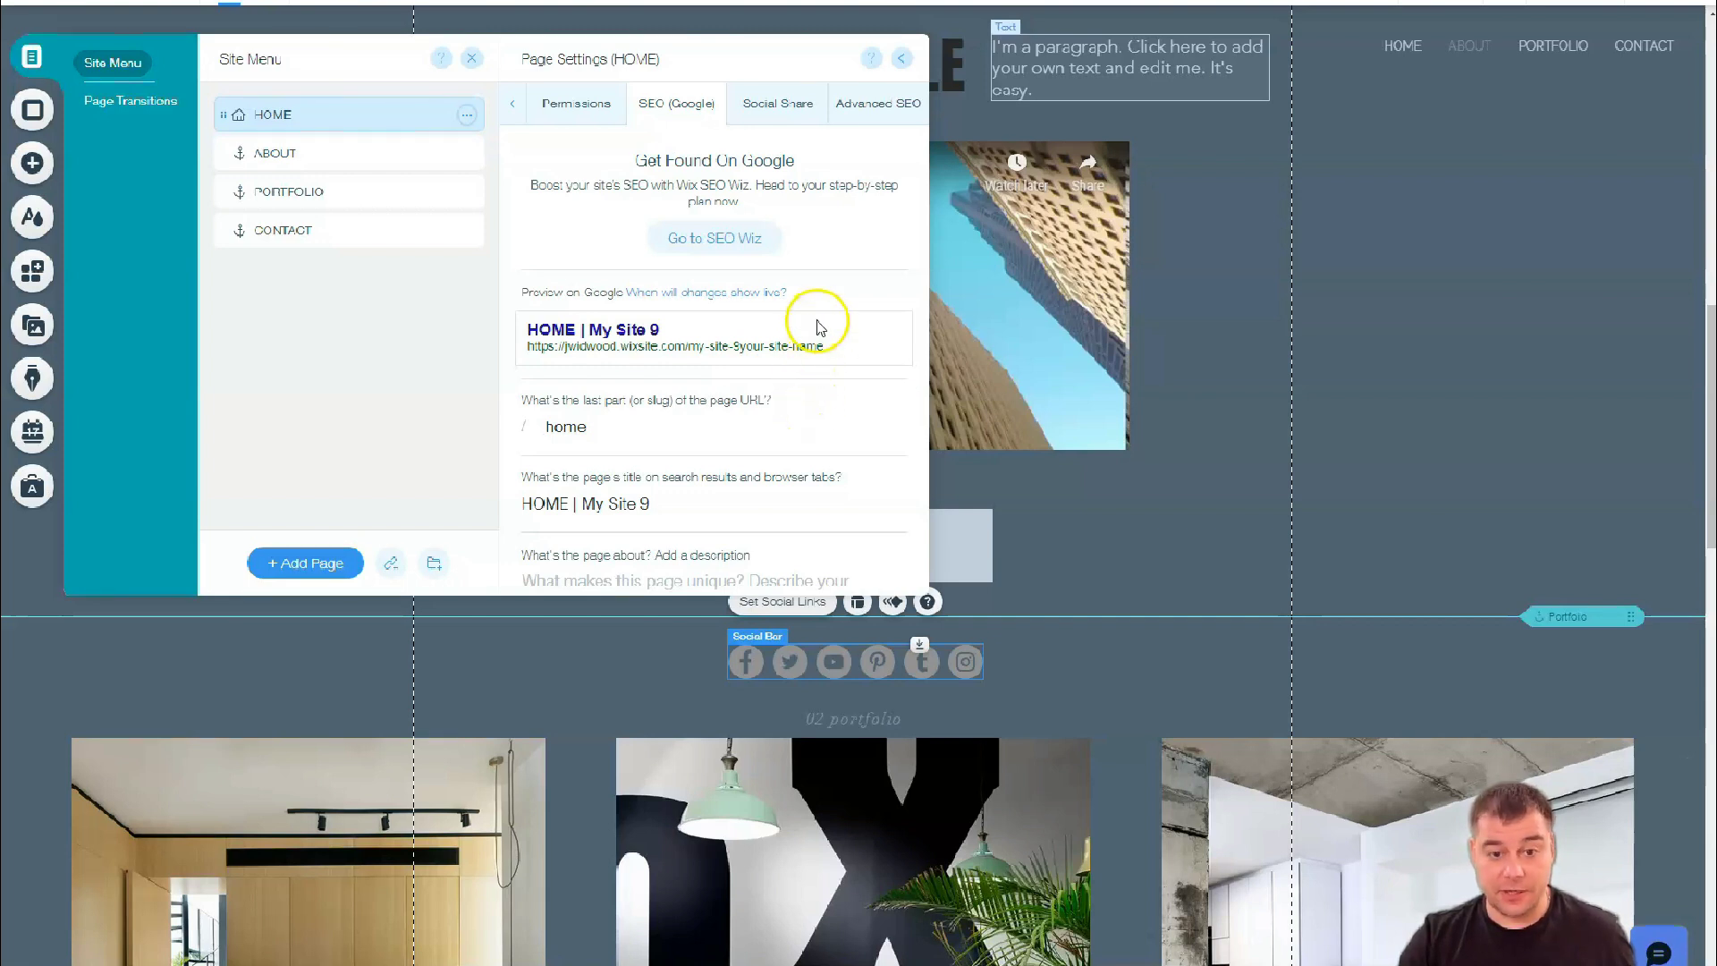
left_click(766, 108)
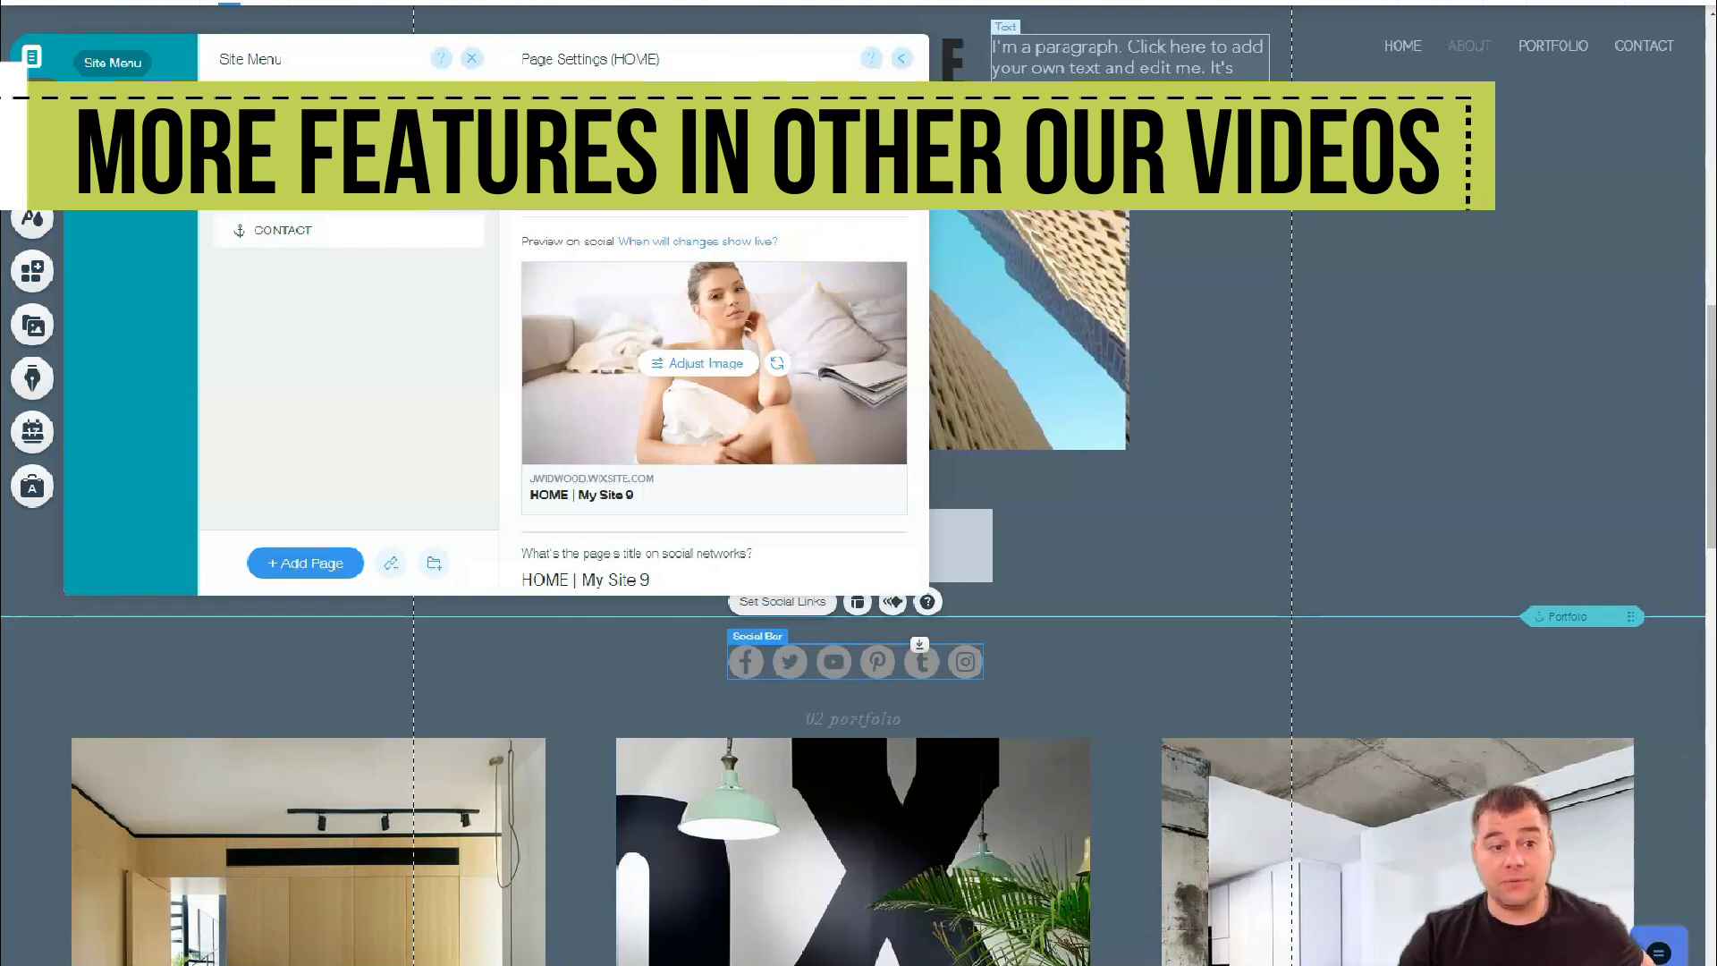
left_click(898, 60)
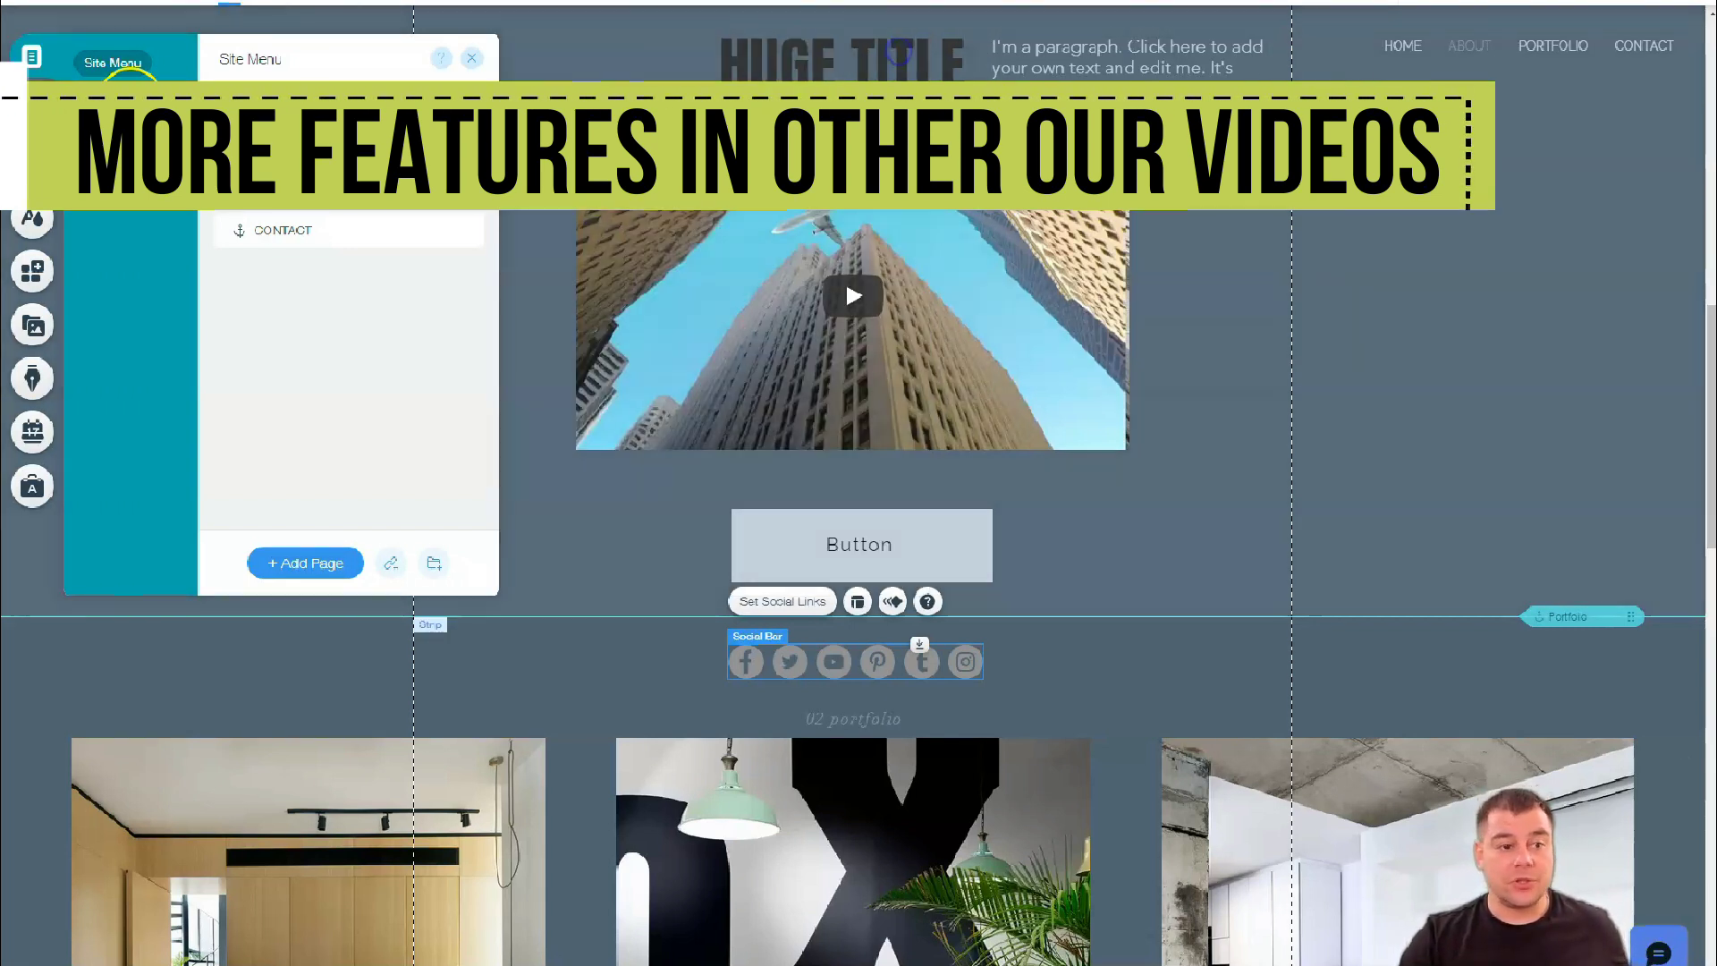
- Close the page list, open the App Market, and browse its Marketing category
left_click(471, 63)
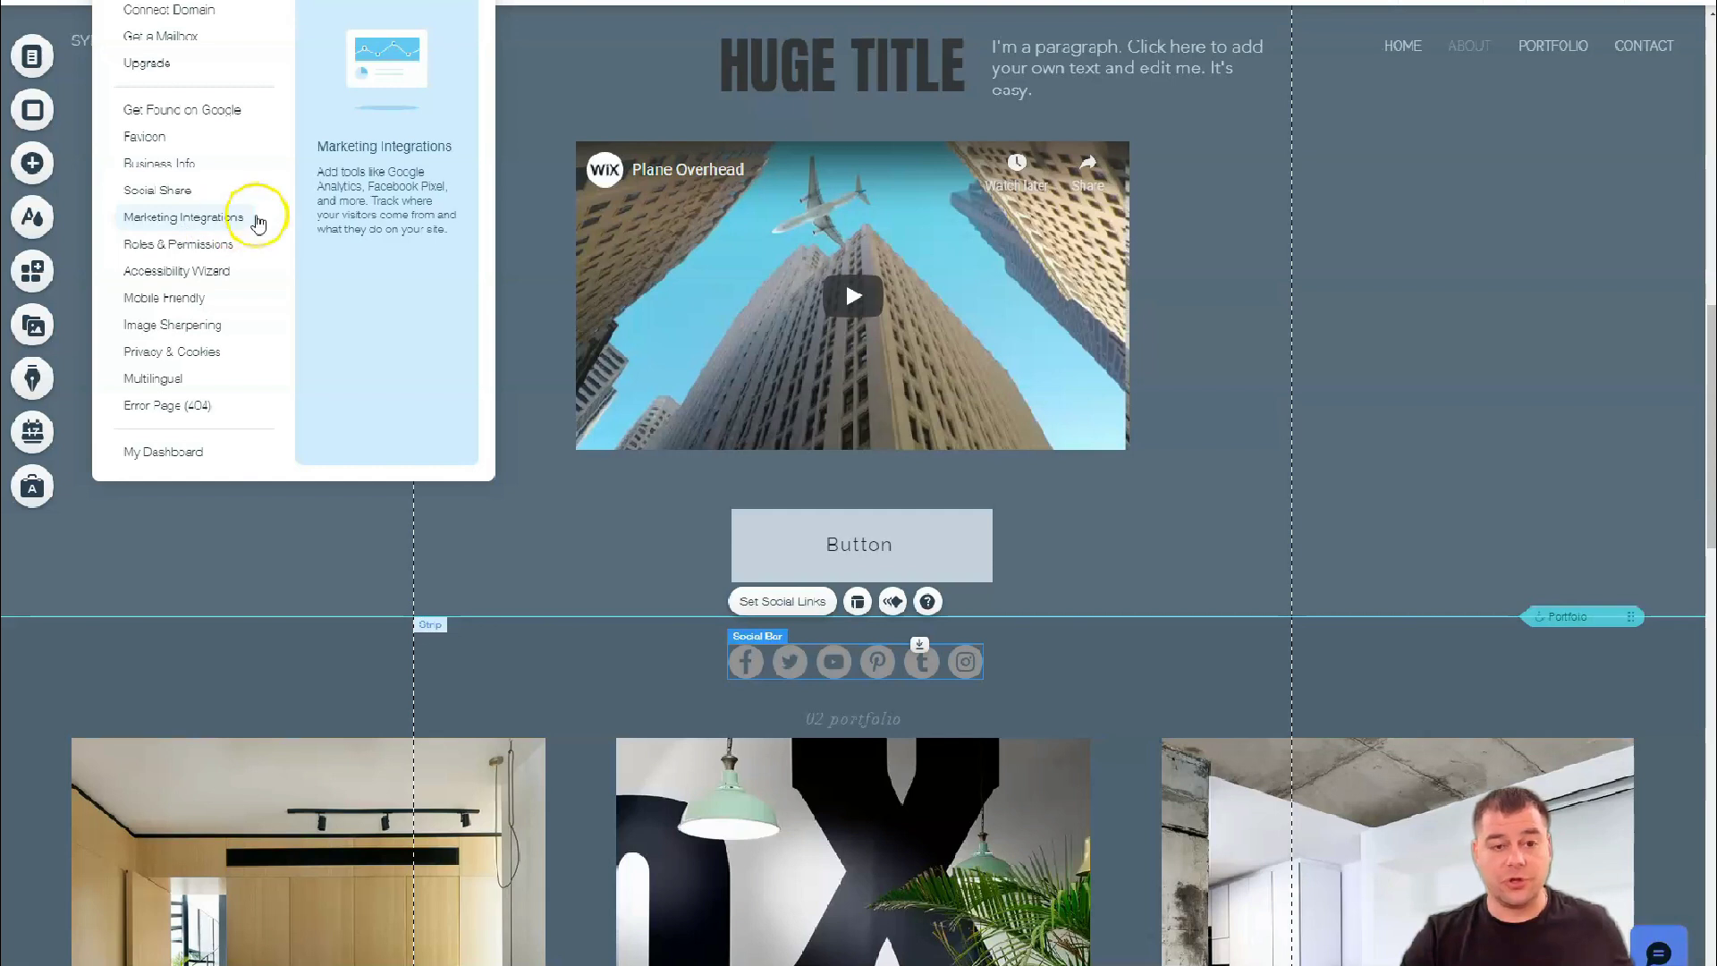
left_click(36, 274)
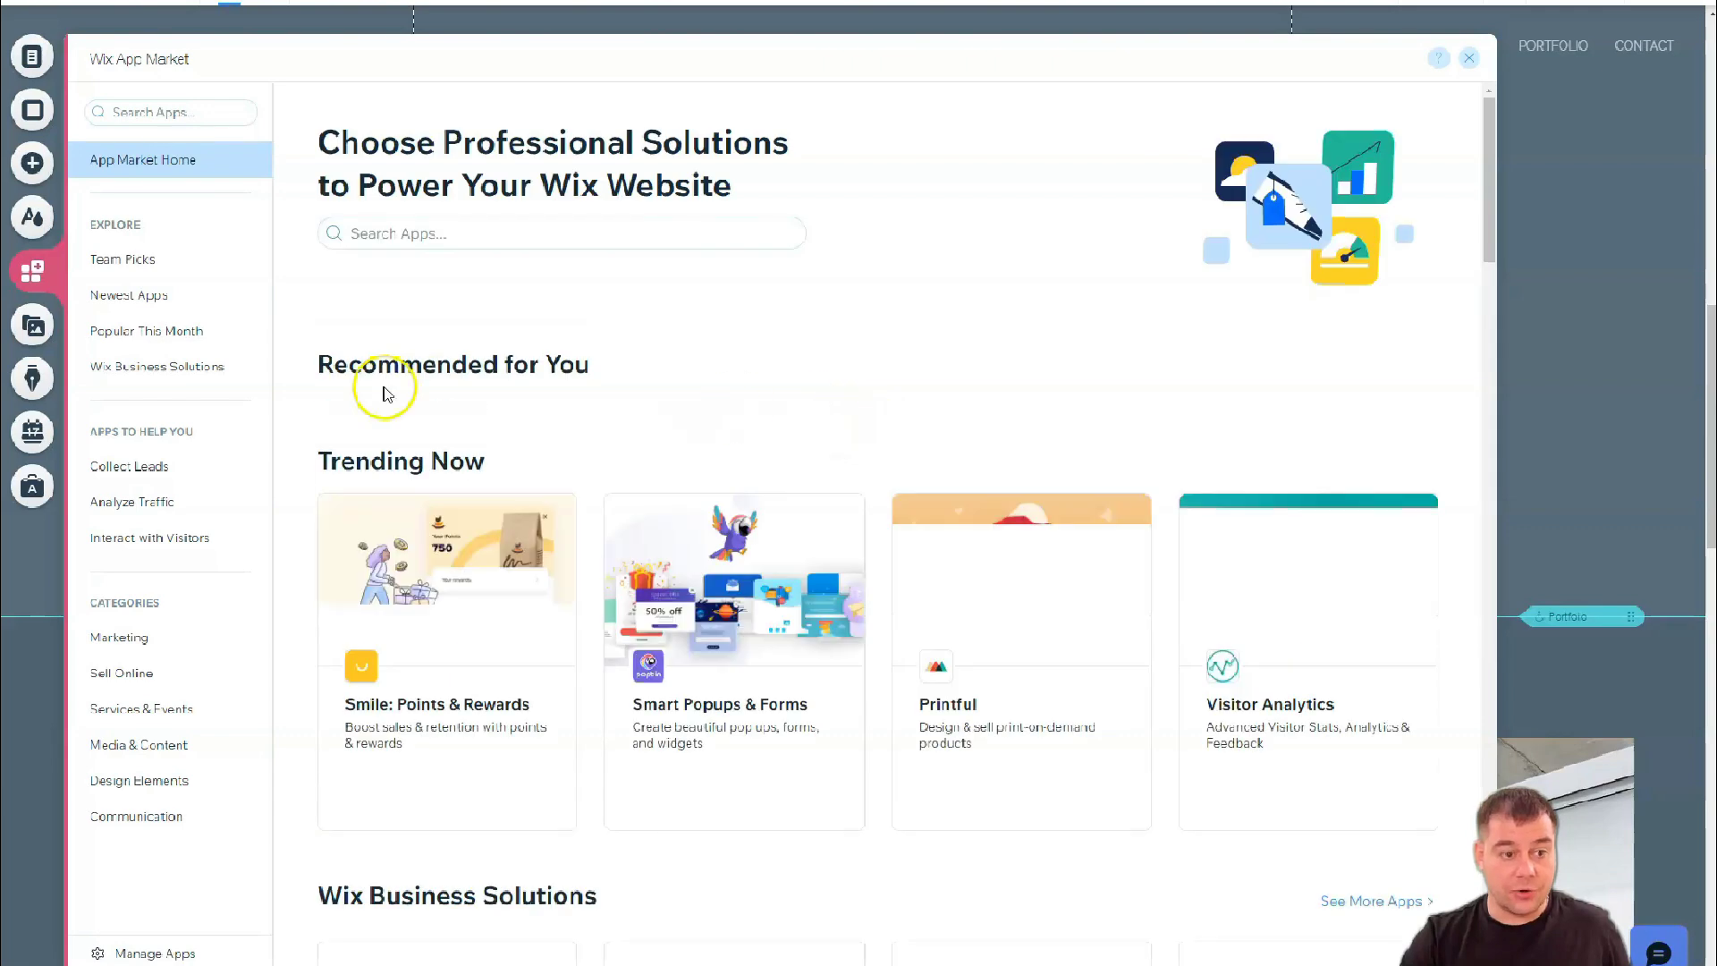
scroll(832, 566, "down", 5)
scroll(832, 564, "down", 3)
scroll(829, 565, "down", 8)
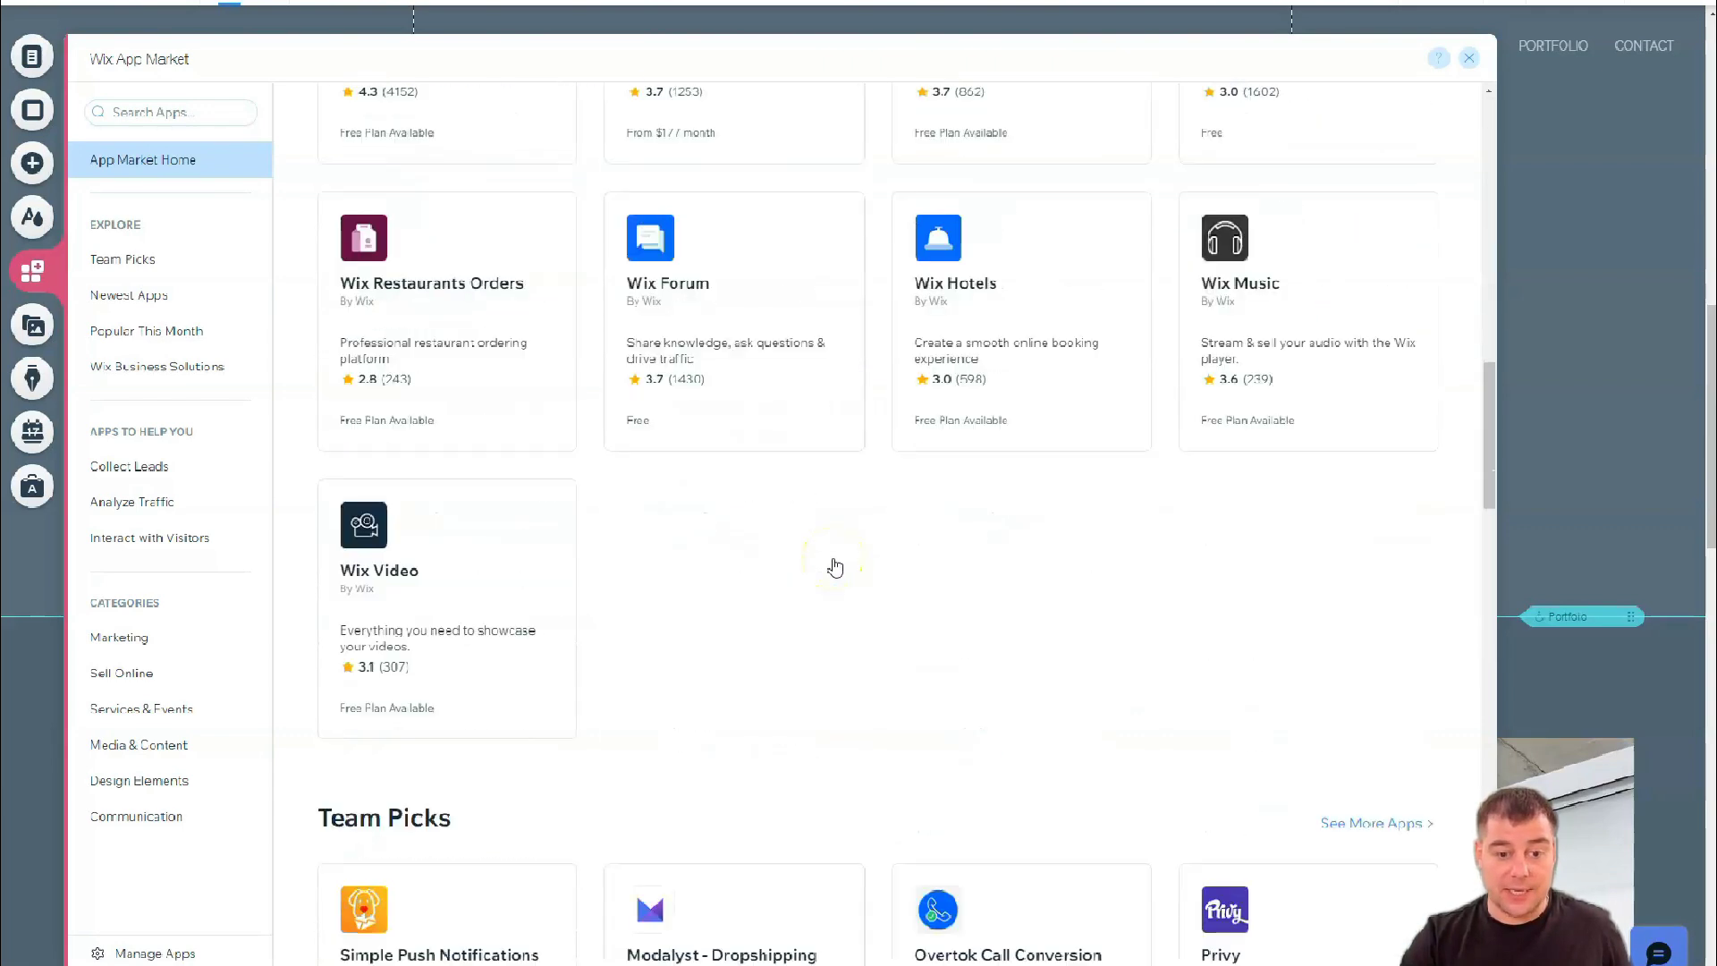
scroll(831, 564, "up", 2)
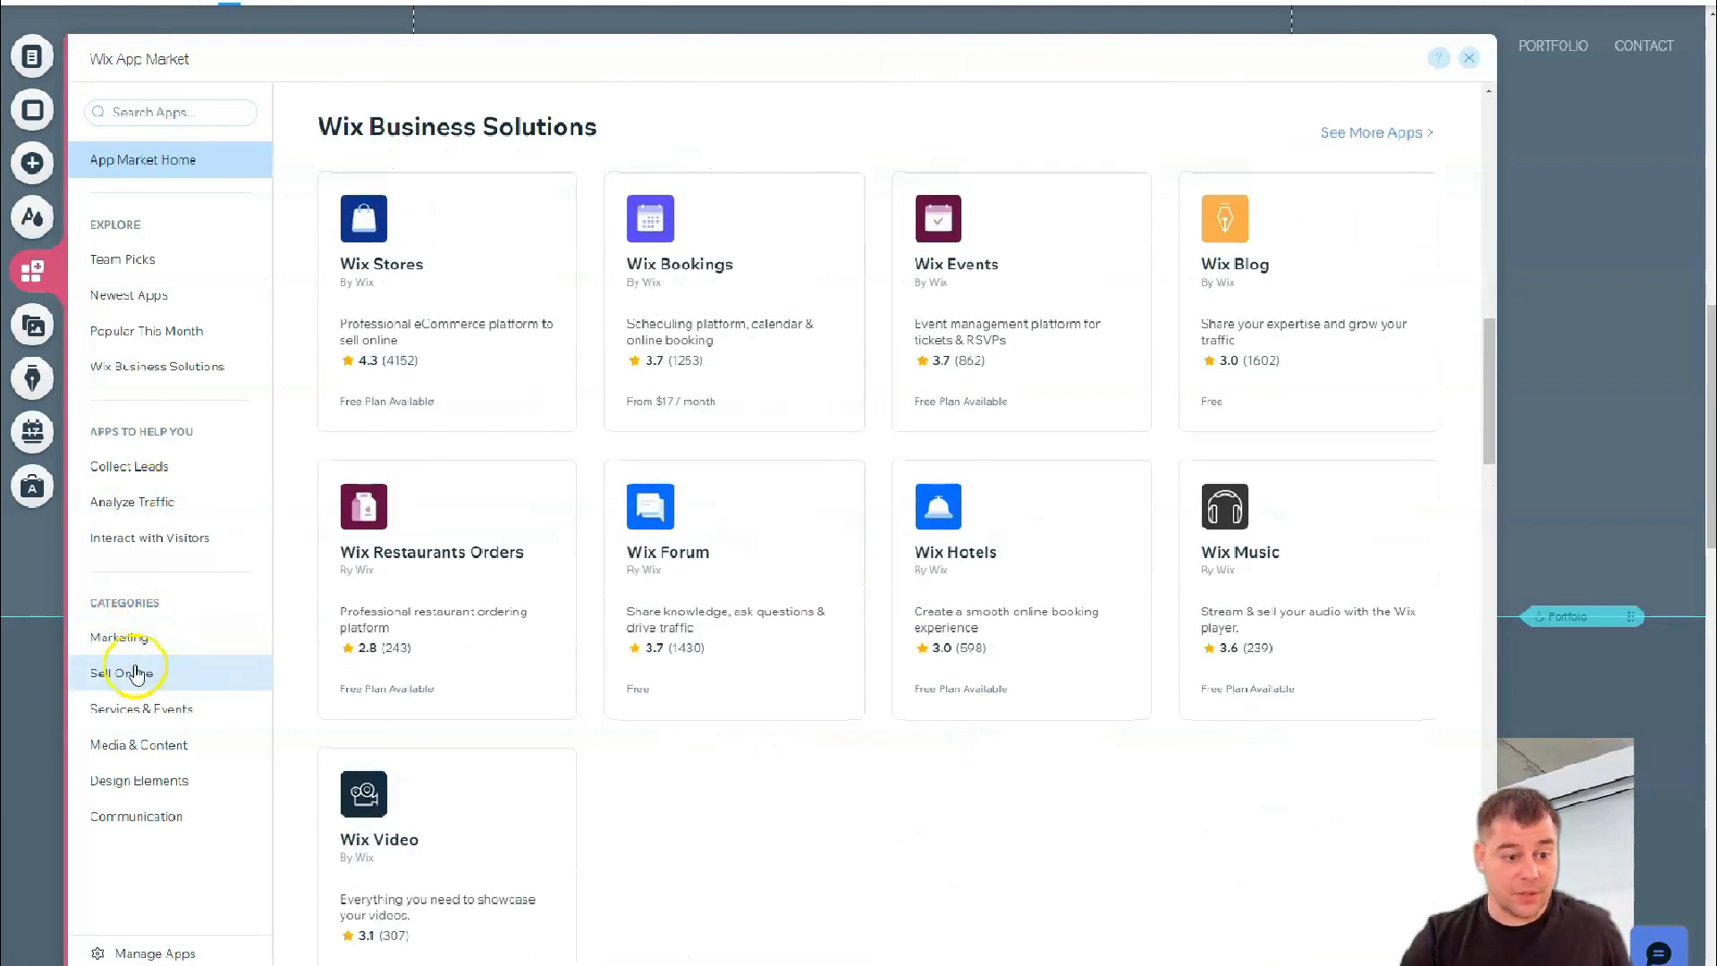
left_click(119, 643)
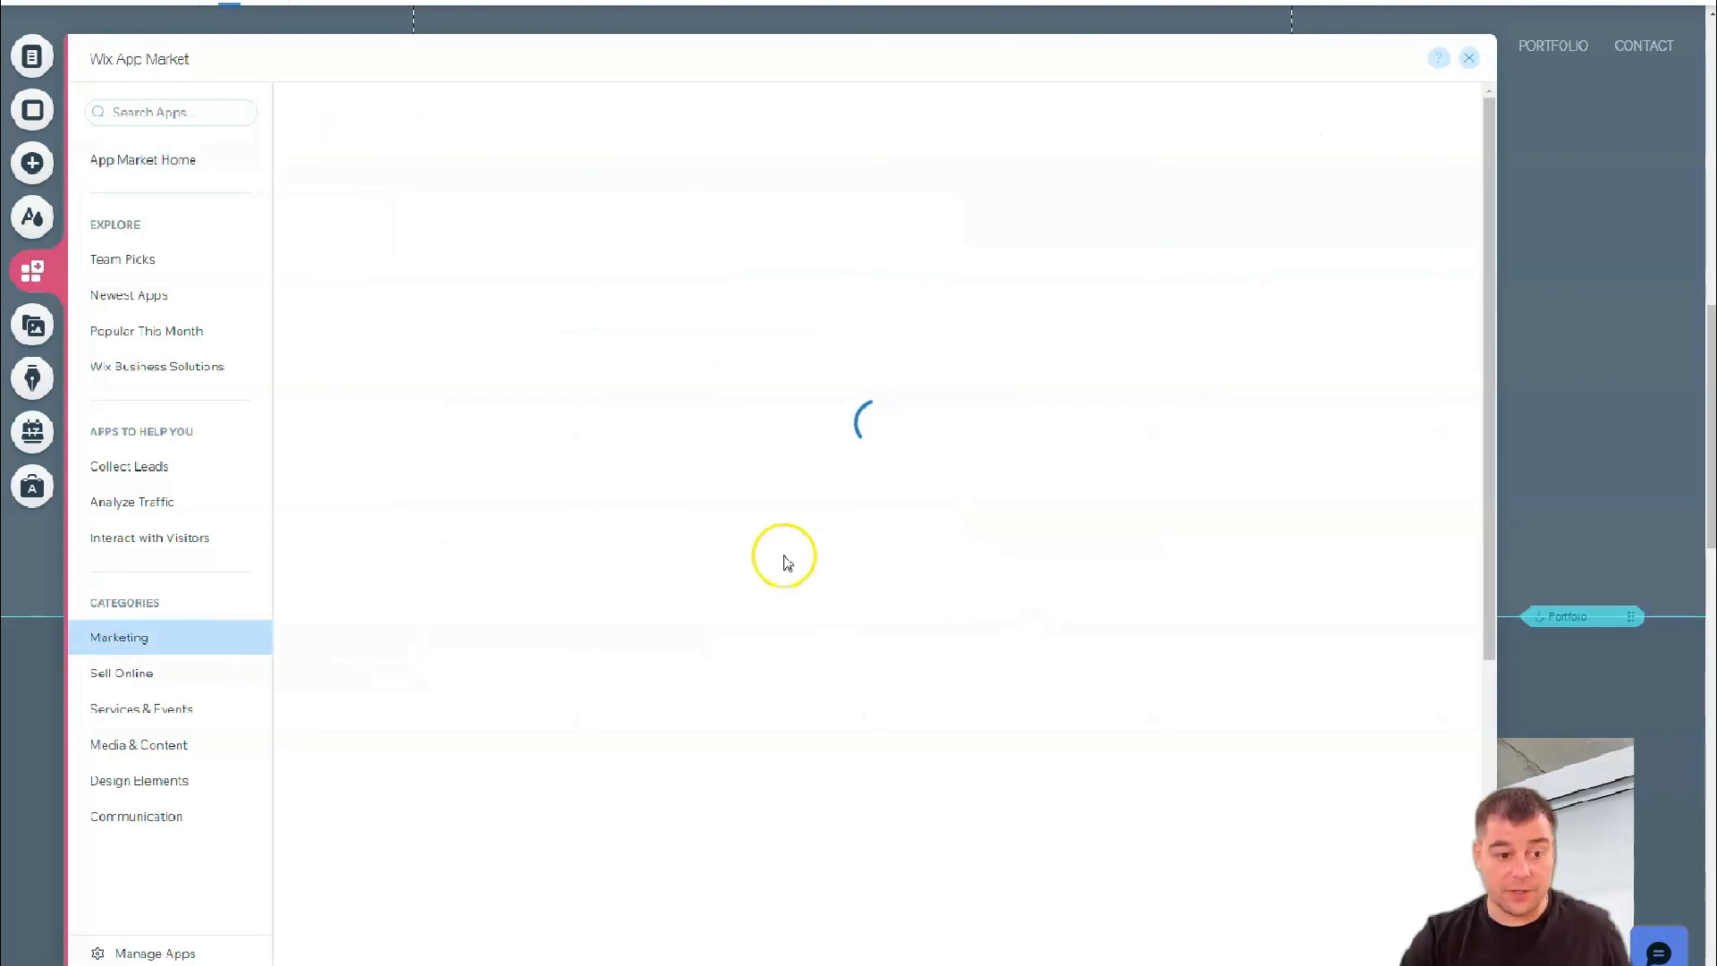
scroll(792, 537, "down", 2)
scroll(799, 537, "down", 3)
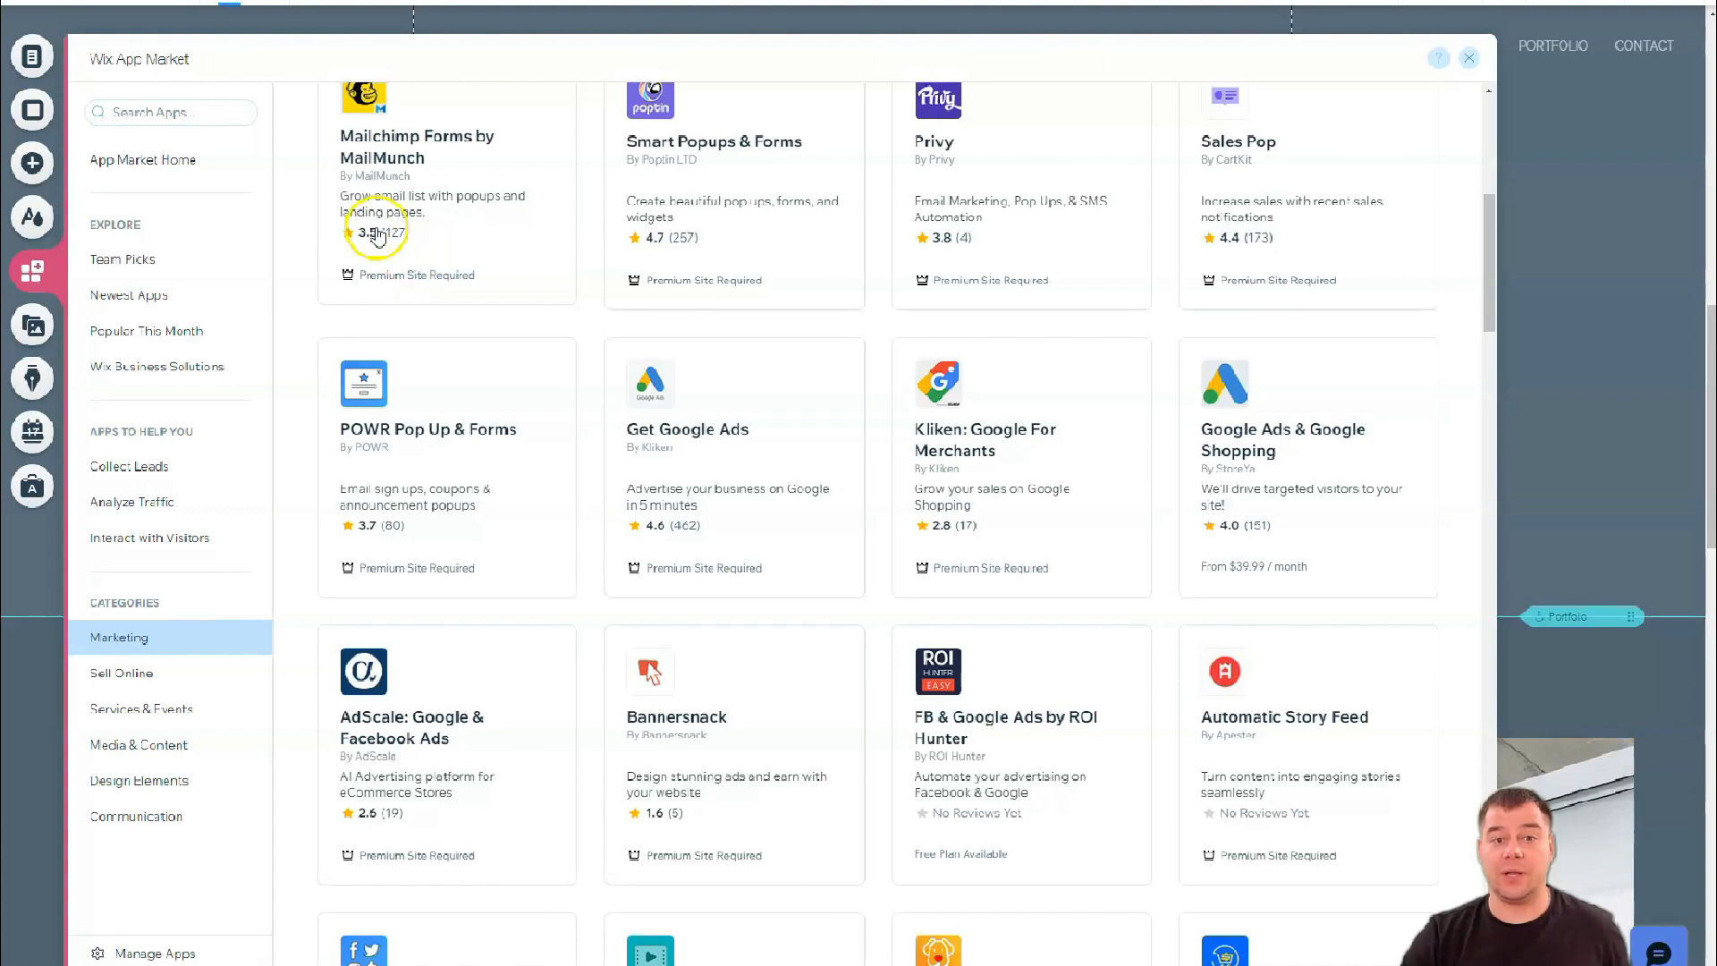
scroll(404, 235, "up", 1)
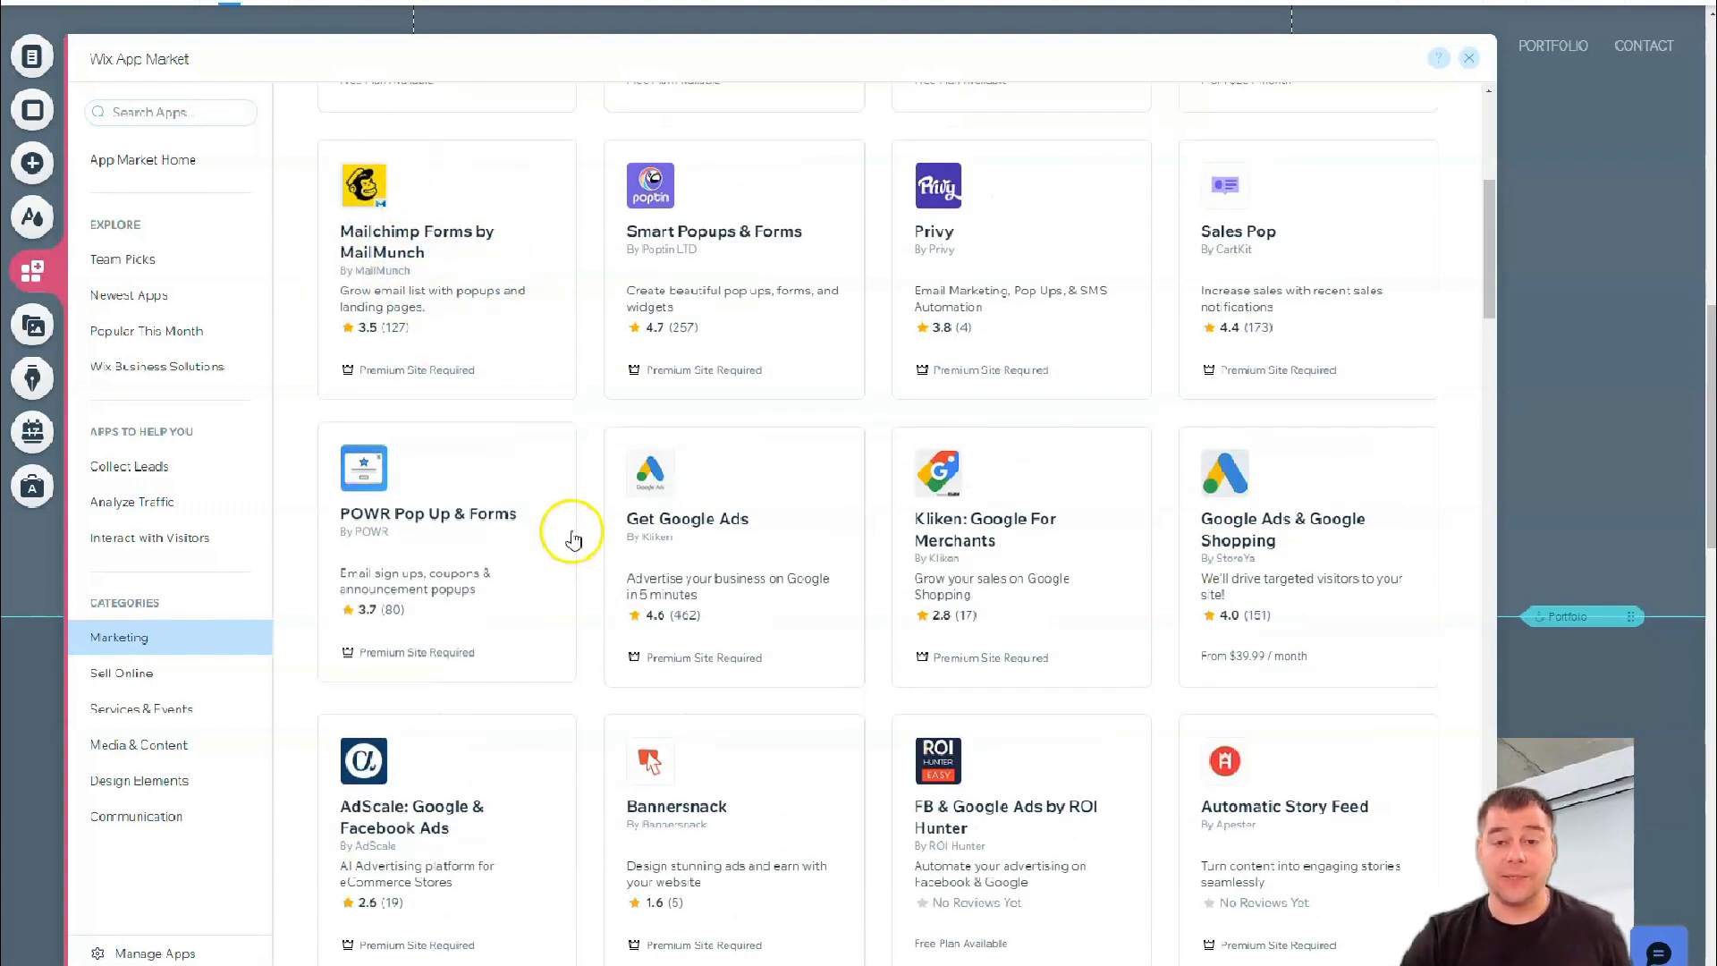
scroll(938, 578, "down", 4)
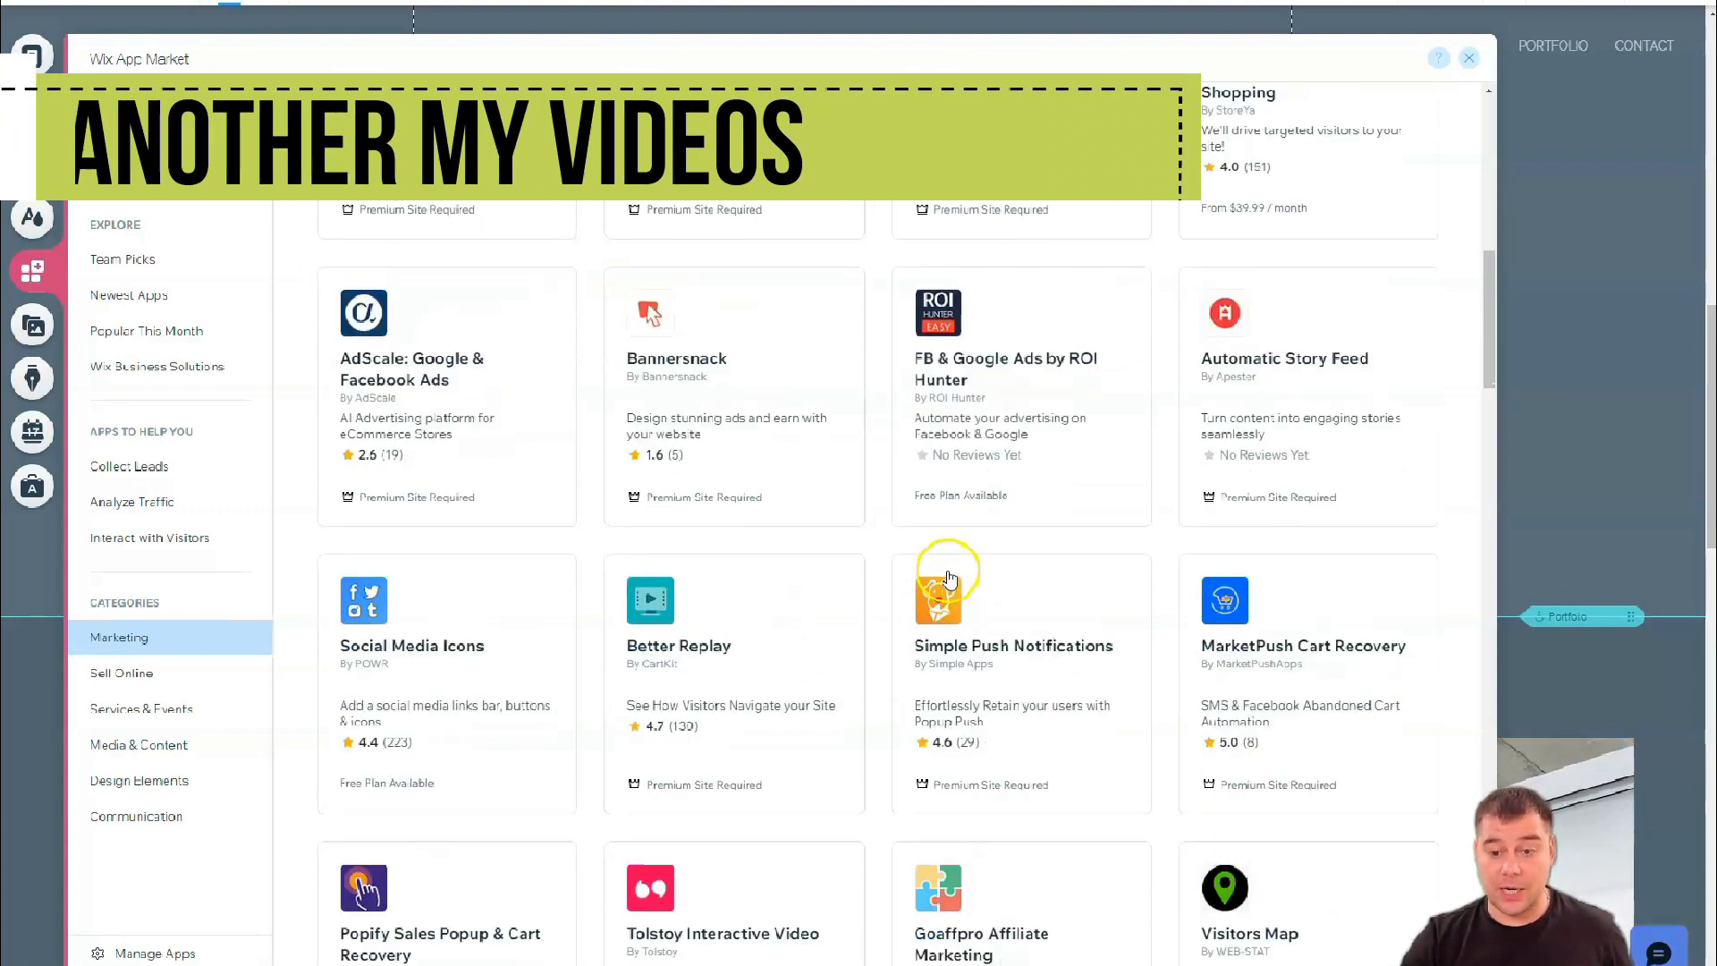
scroll(955, 575, "down", 5)
scroll(955, 574, "down", 4)
scroll(955, 574, "down", 3)
scroll(955, 574, "down", 4)
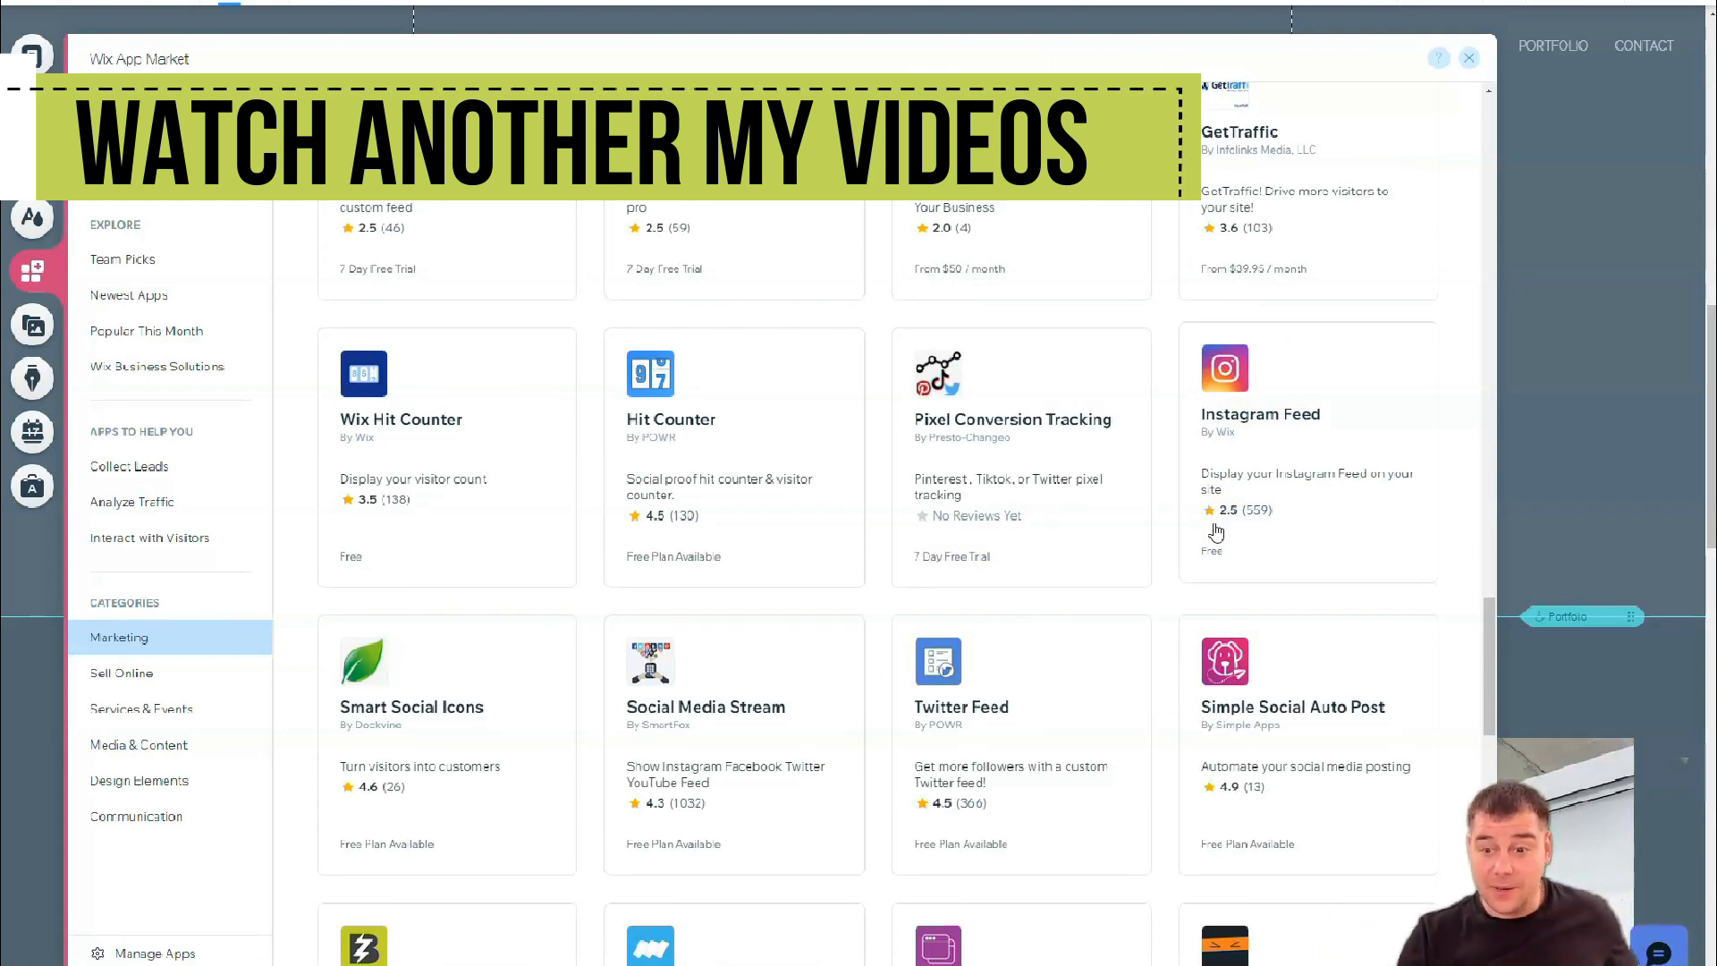
left_click(1262, 518)
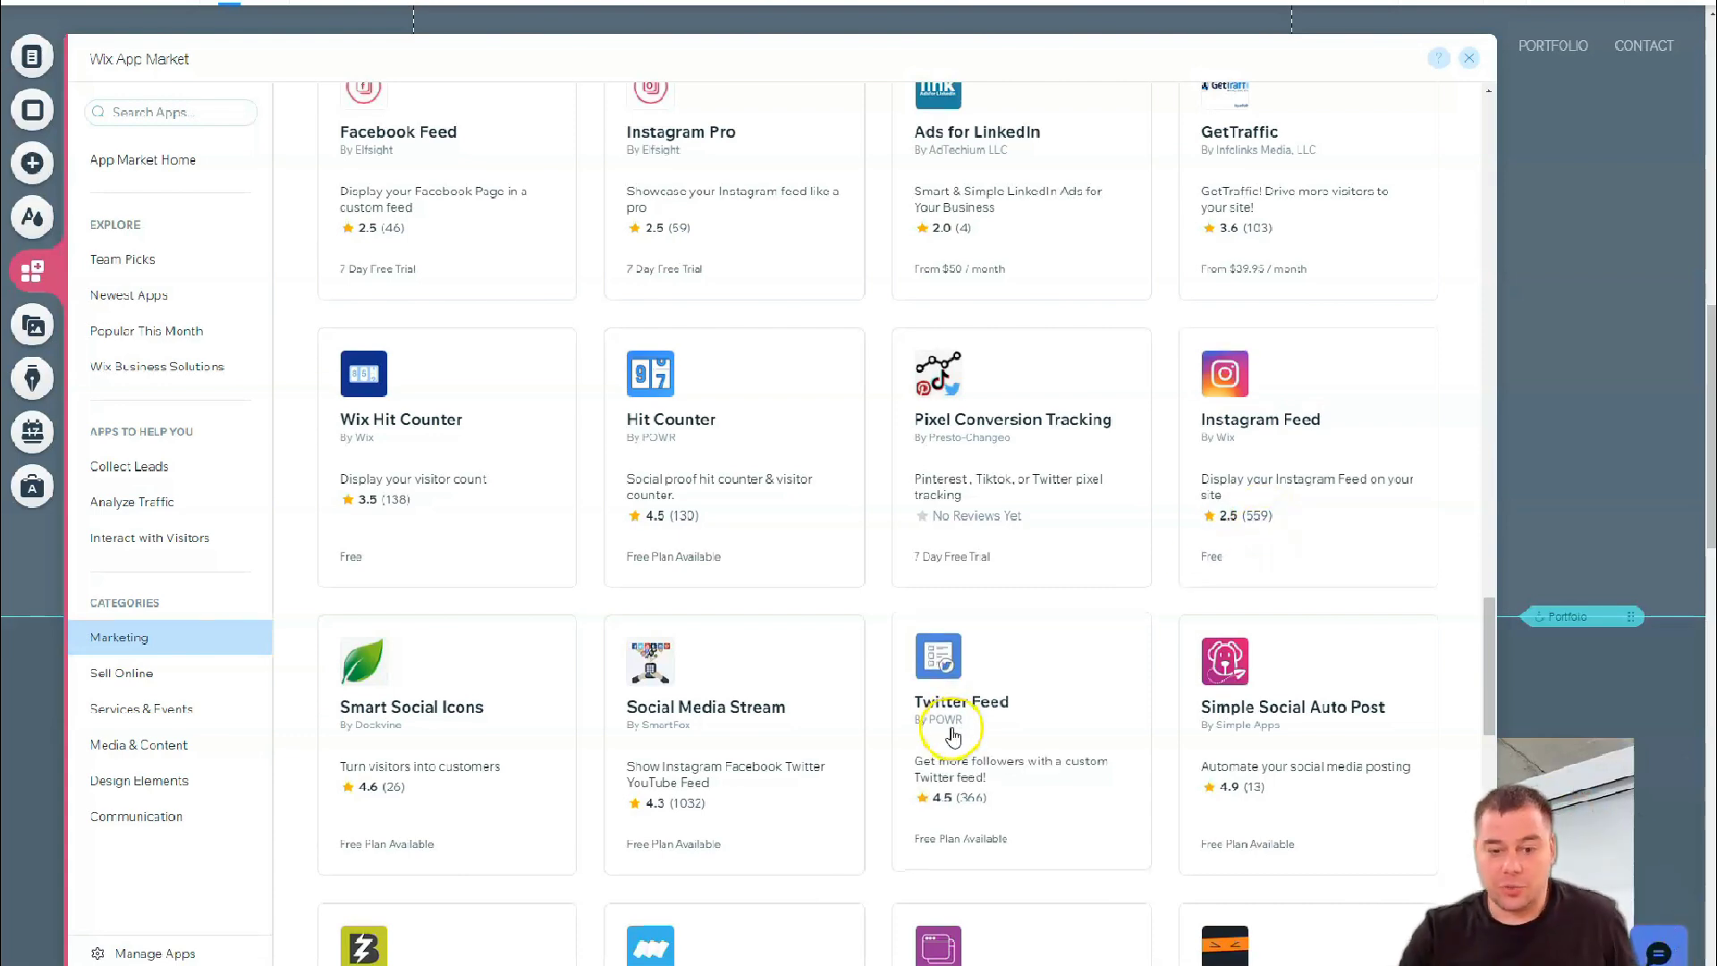
scroll(952, 672, "down", 1)
scroll(992, 538, "down", 2)
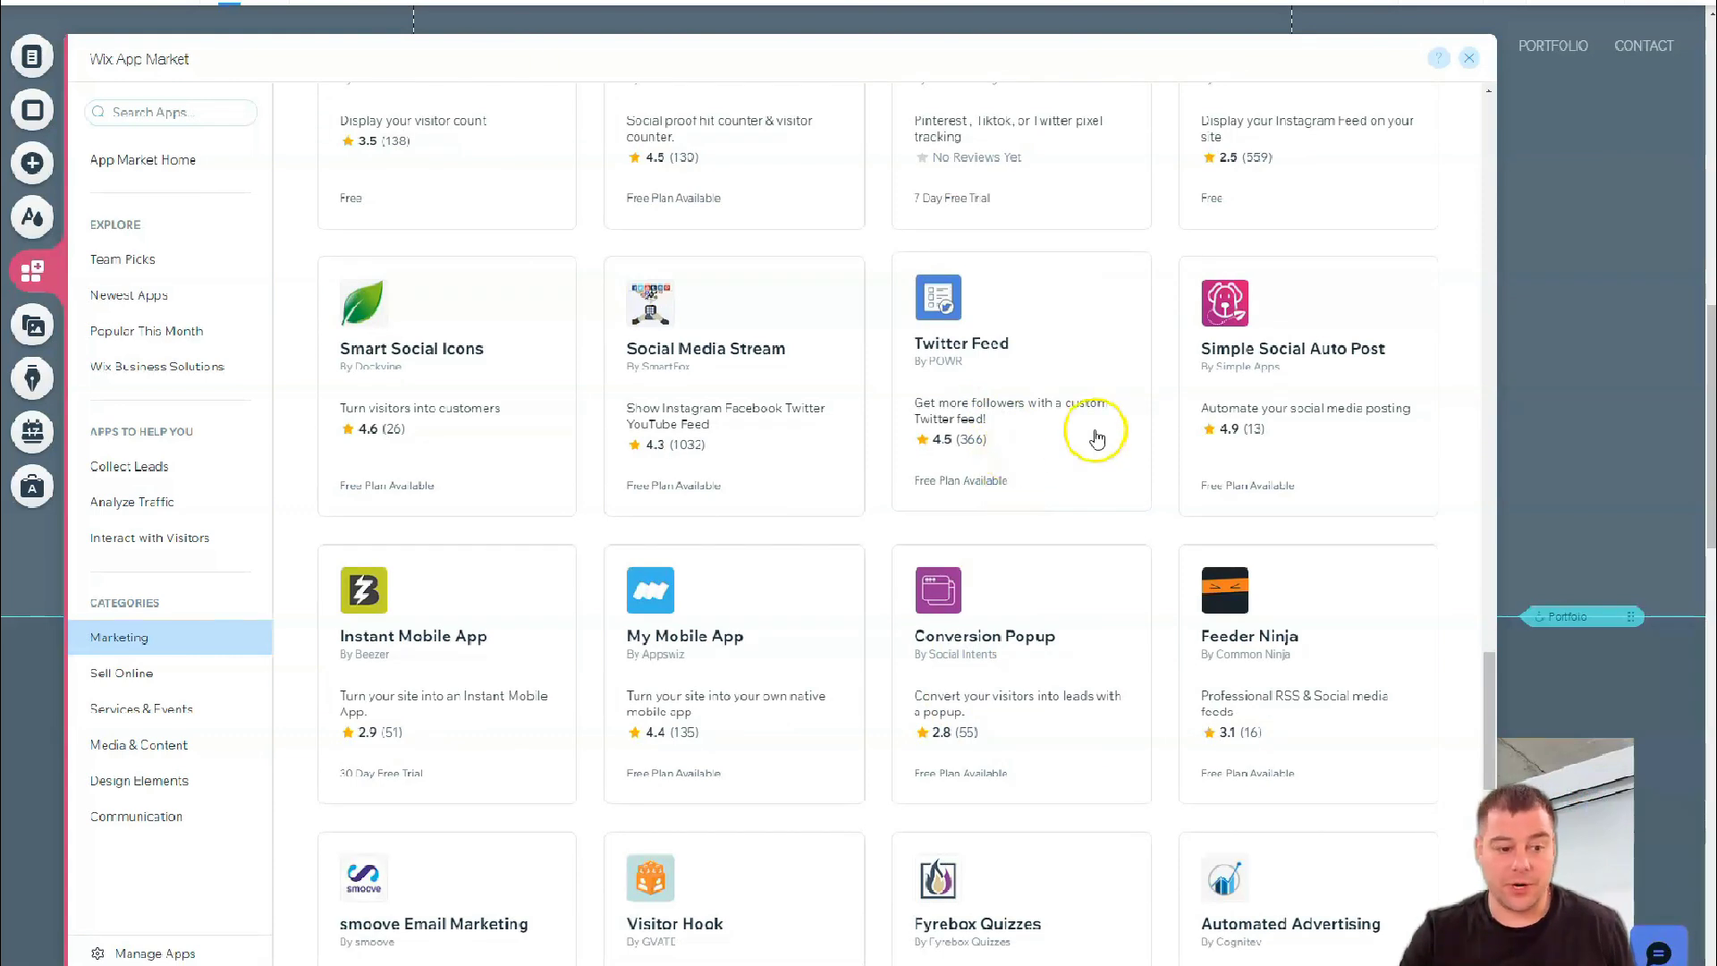
left_click(183, 625)
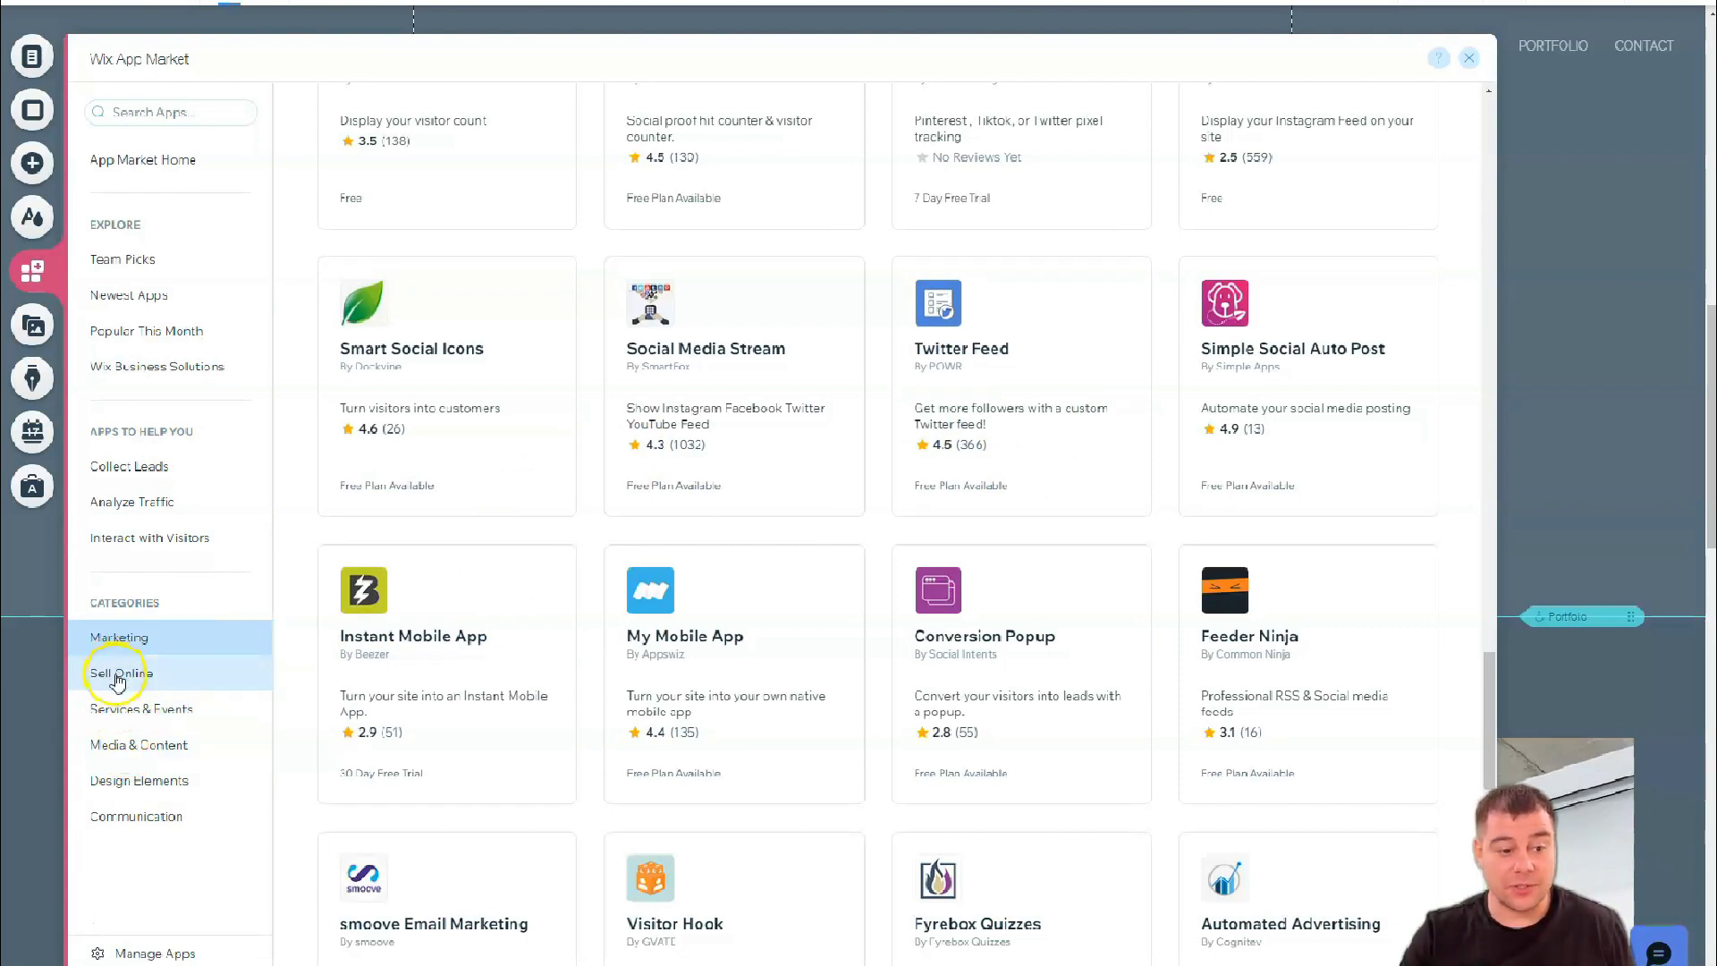
left_click(1469, 57)
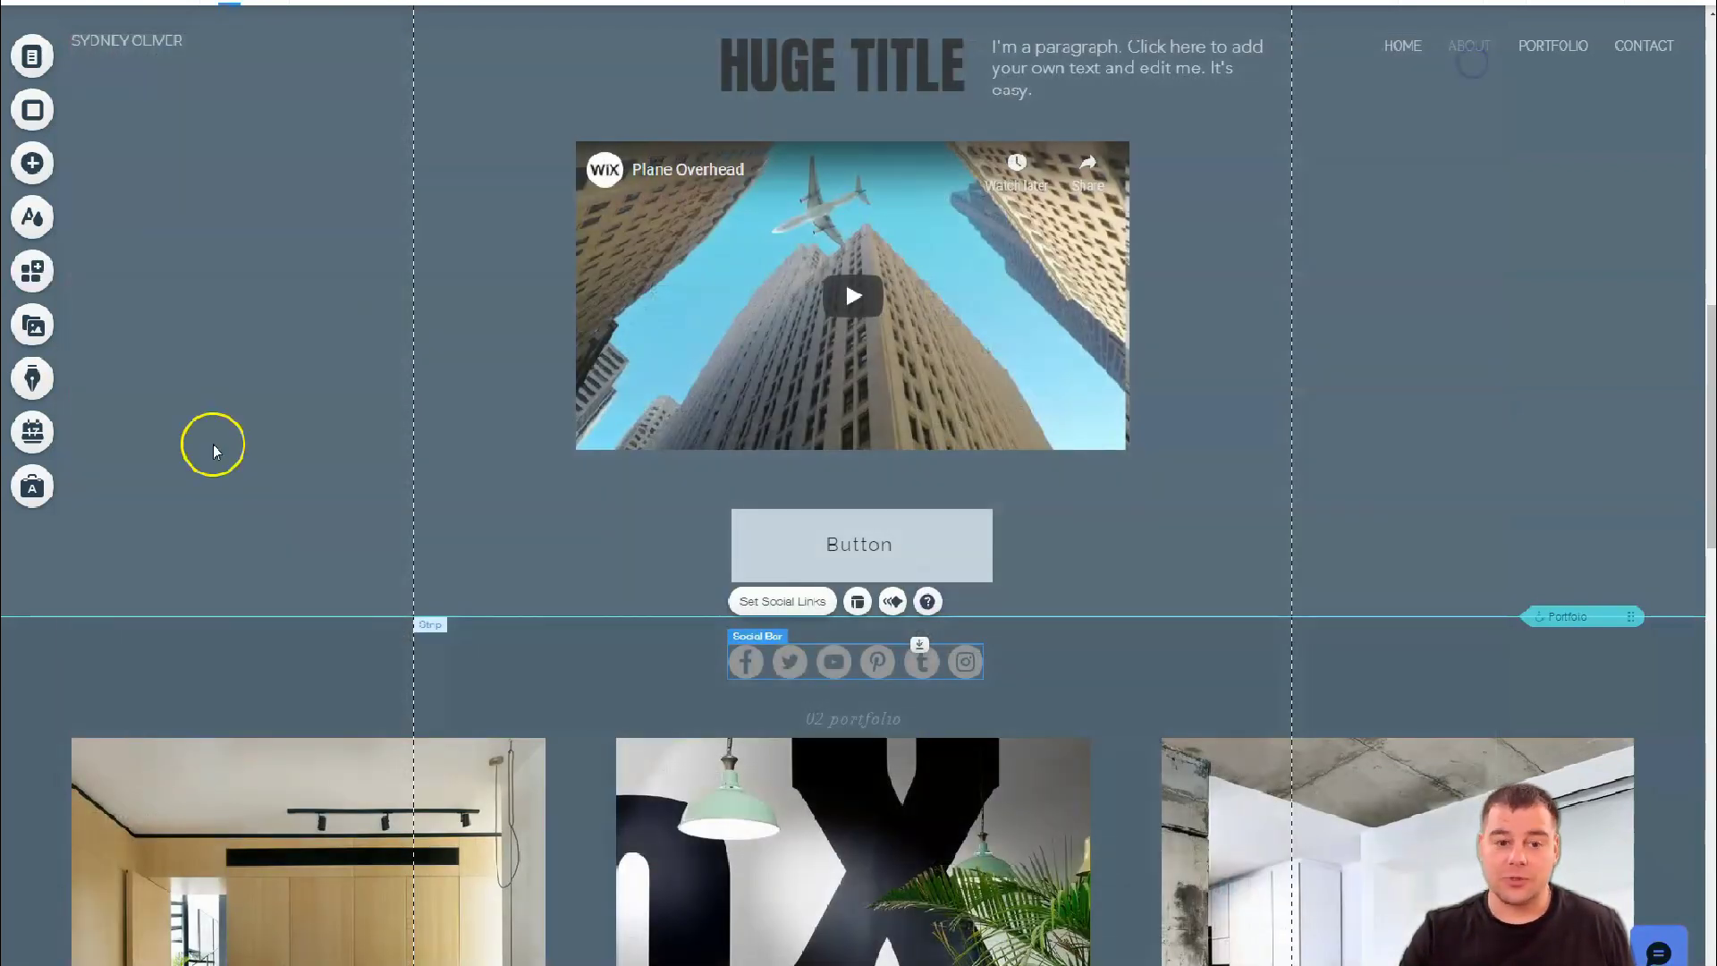
scroll(1327, 349, "up", 2)
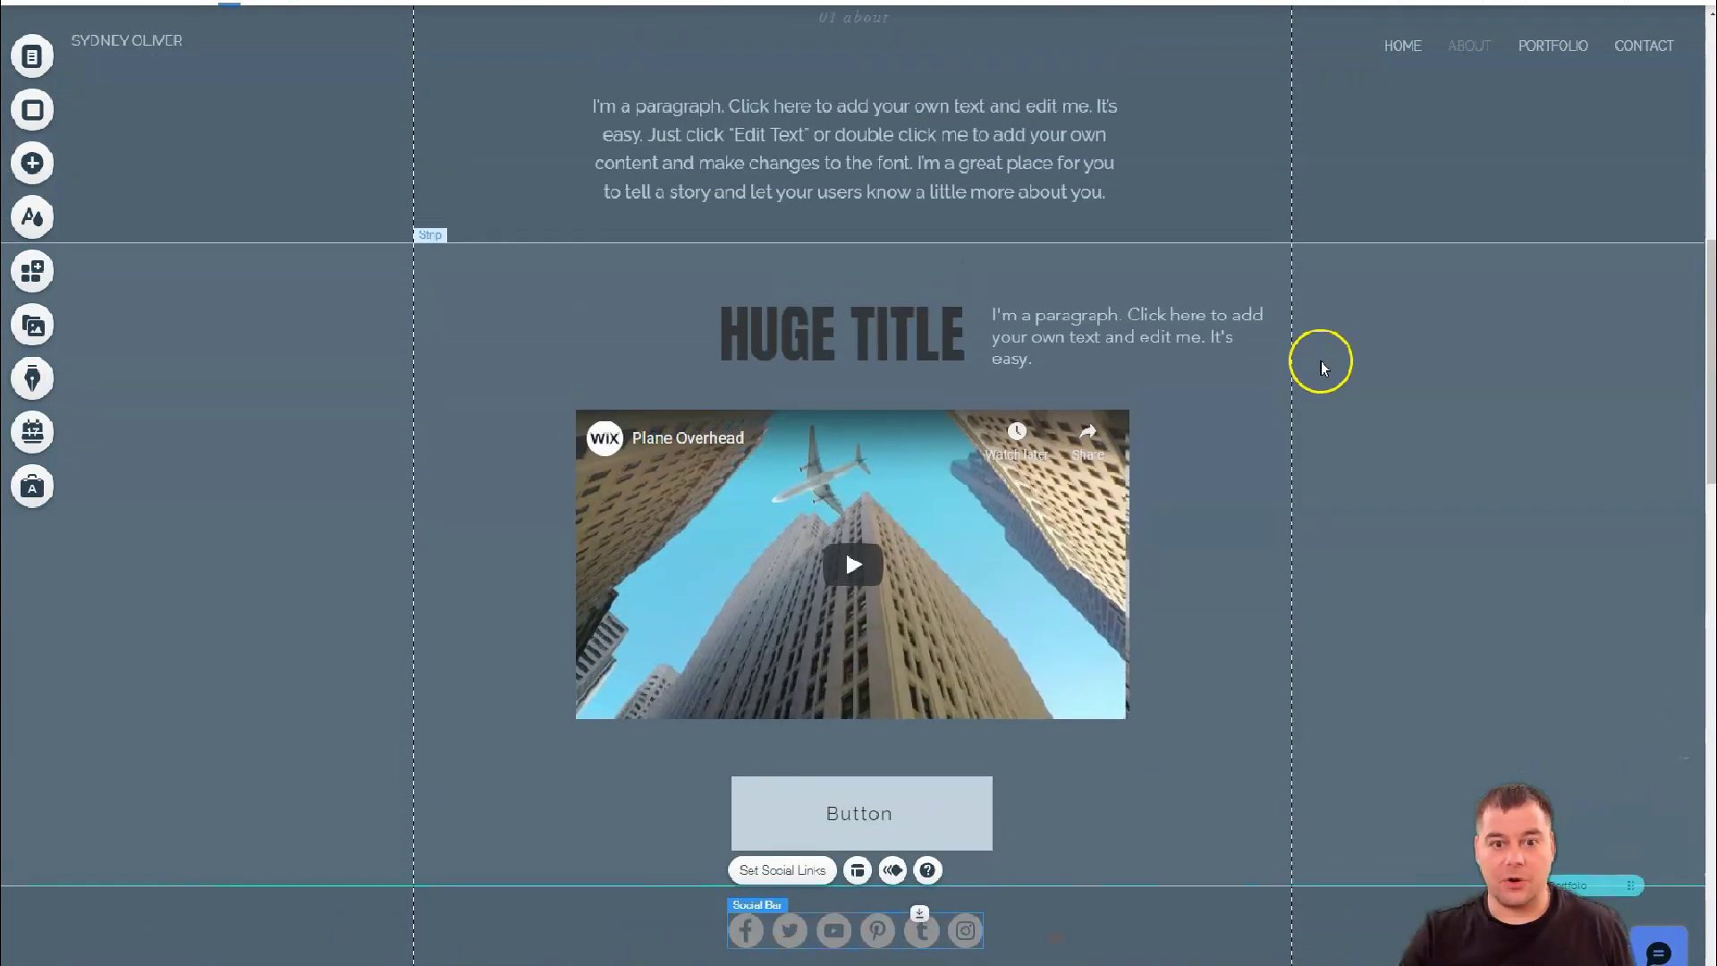
scroll(1318, 360, "down", 1)
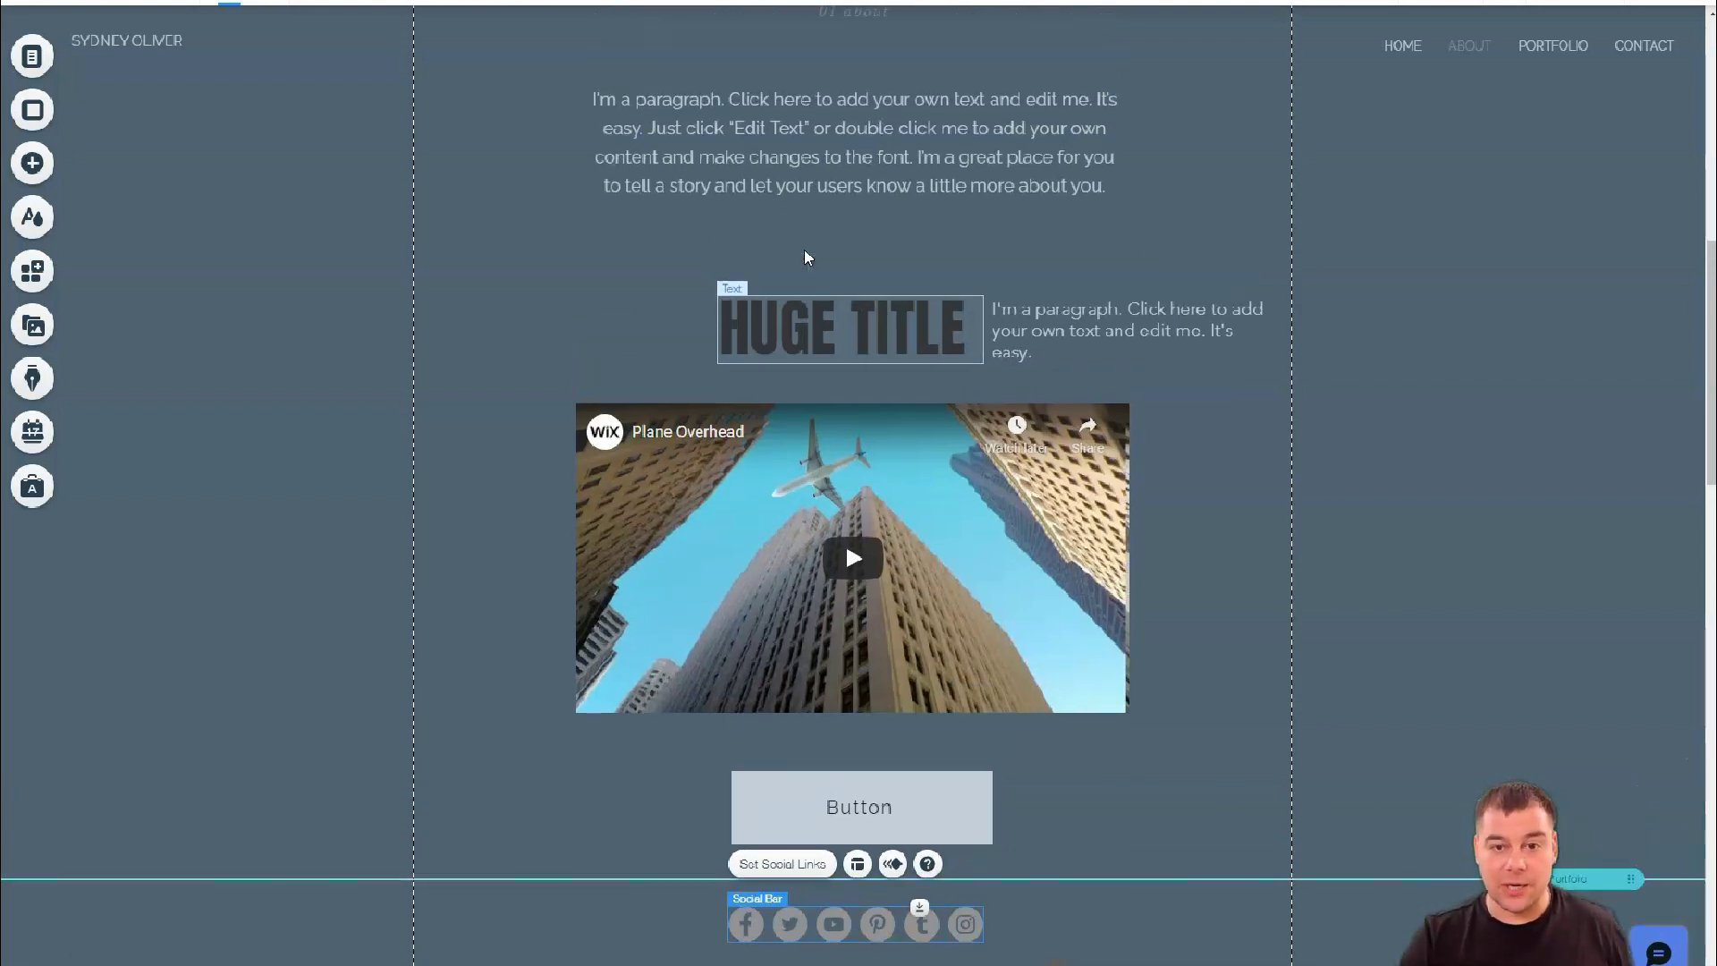
scroll(806, 263, "up", 3)
scroll(823, 289, "up", 3)
scroll(854, 340, "up", 2)
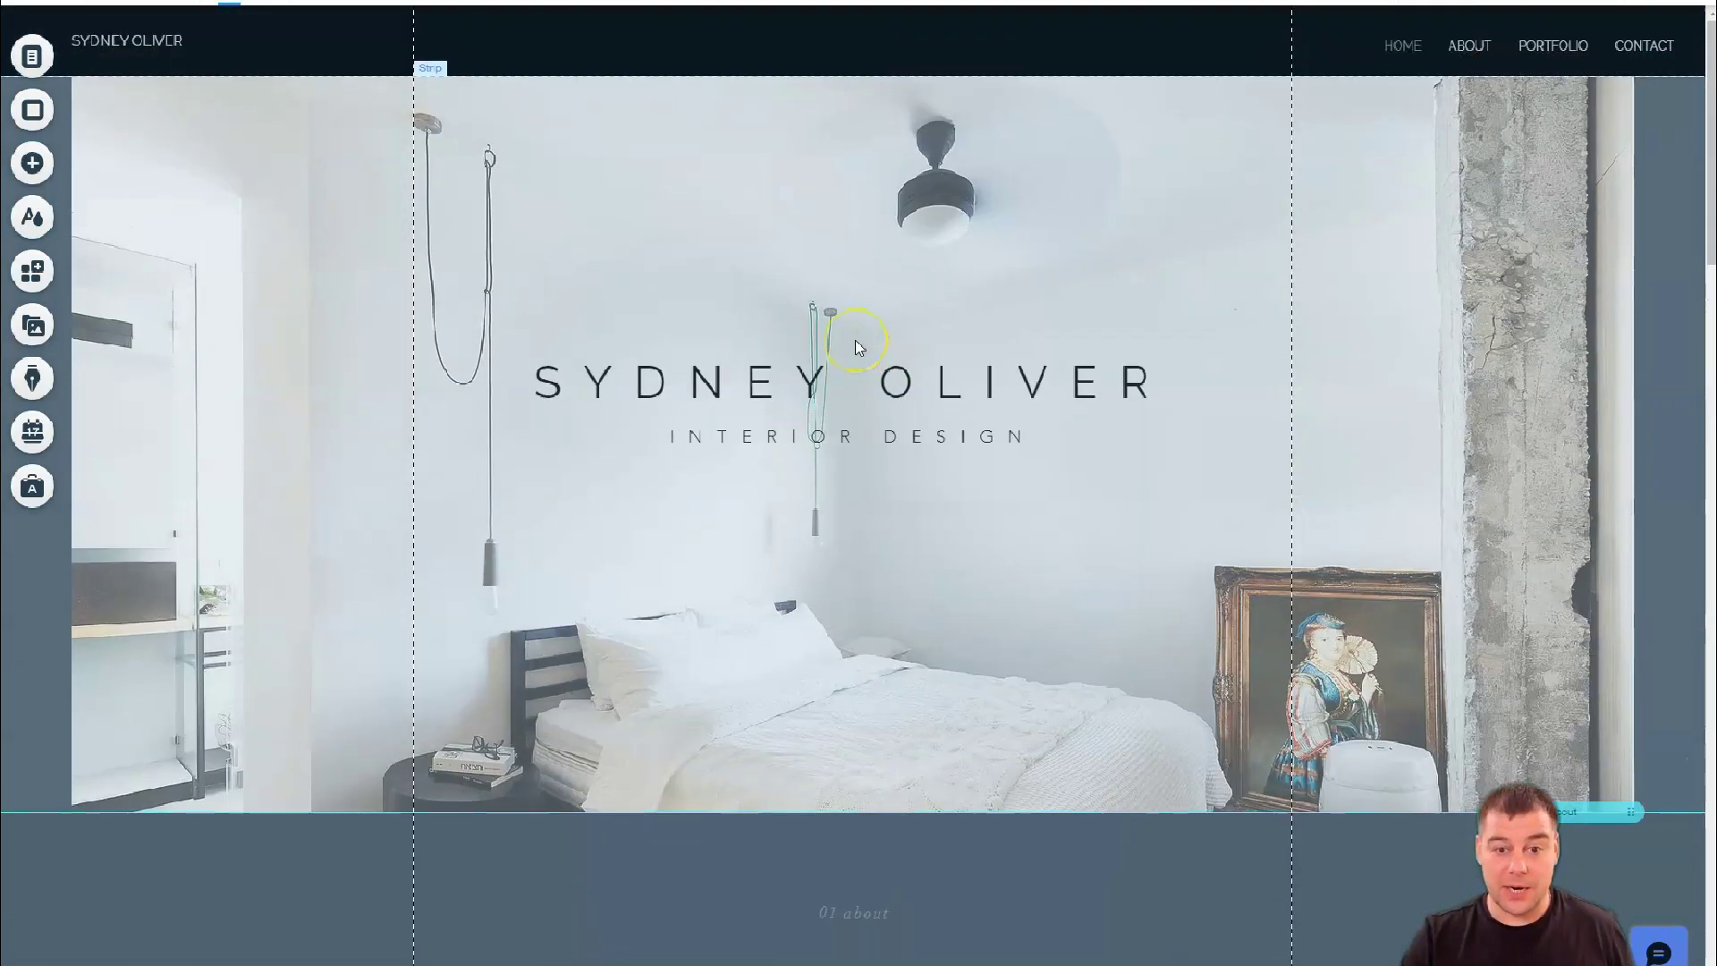
scroll(854, 338, "down", 1)
- Set the hero strip background to the NYC skyline image, with 61% color behind and 46 opacity
left_click(283, 239)
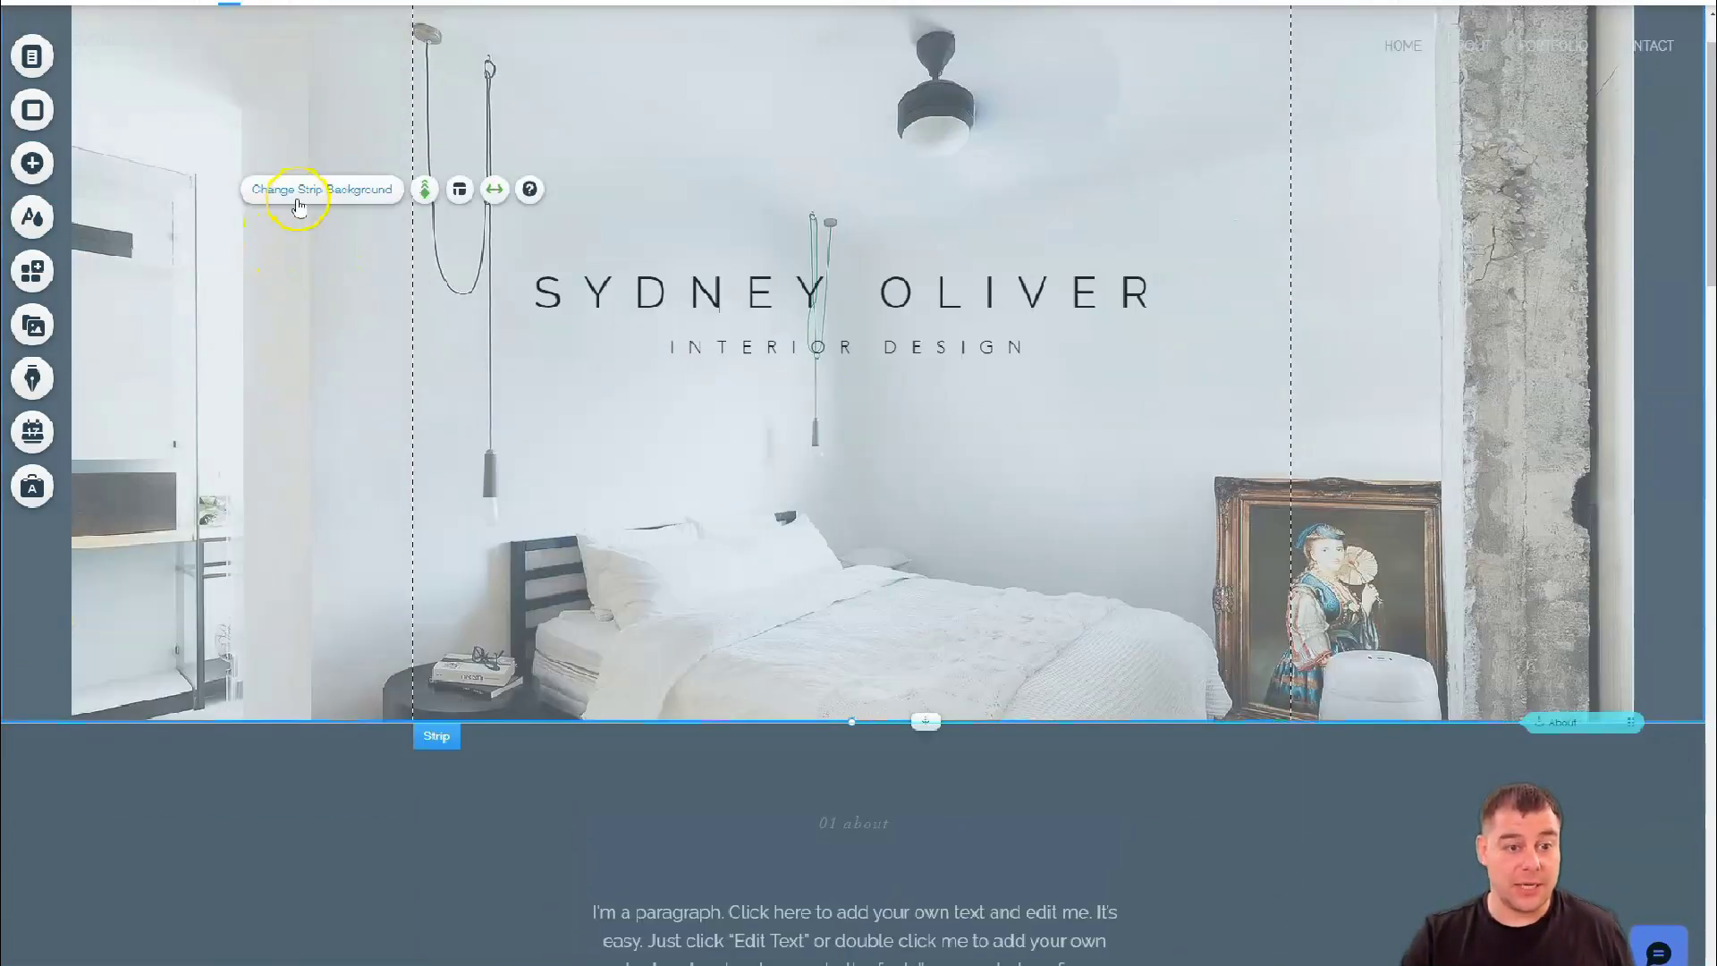
left_click(300, 193)
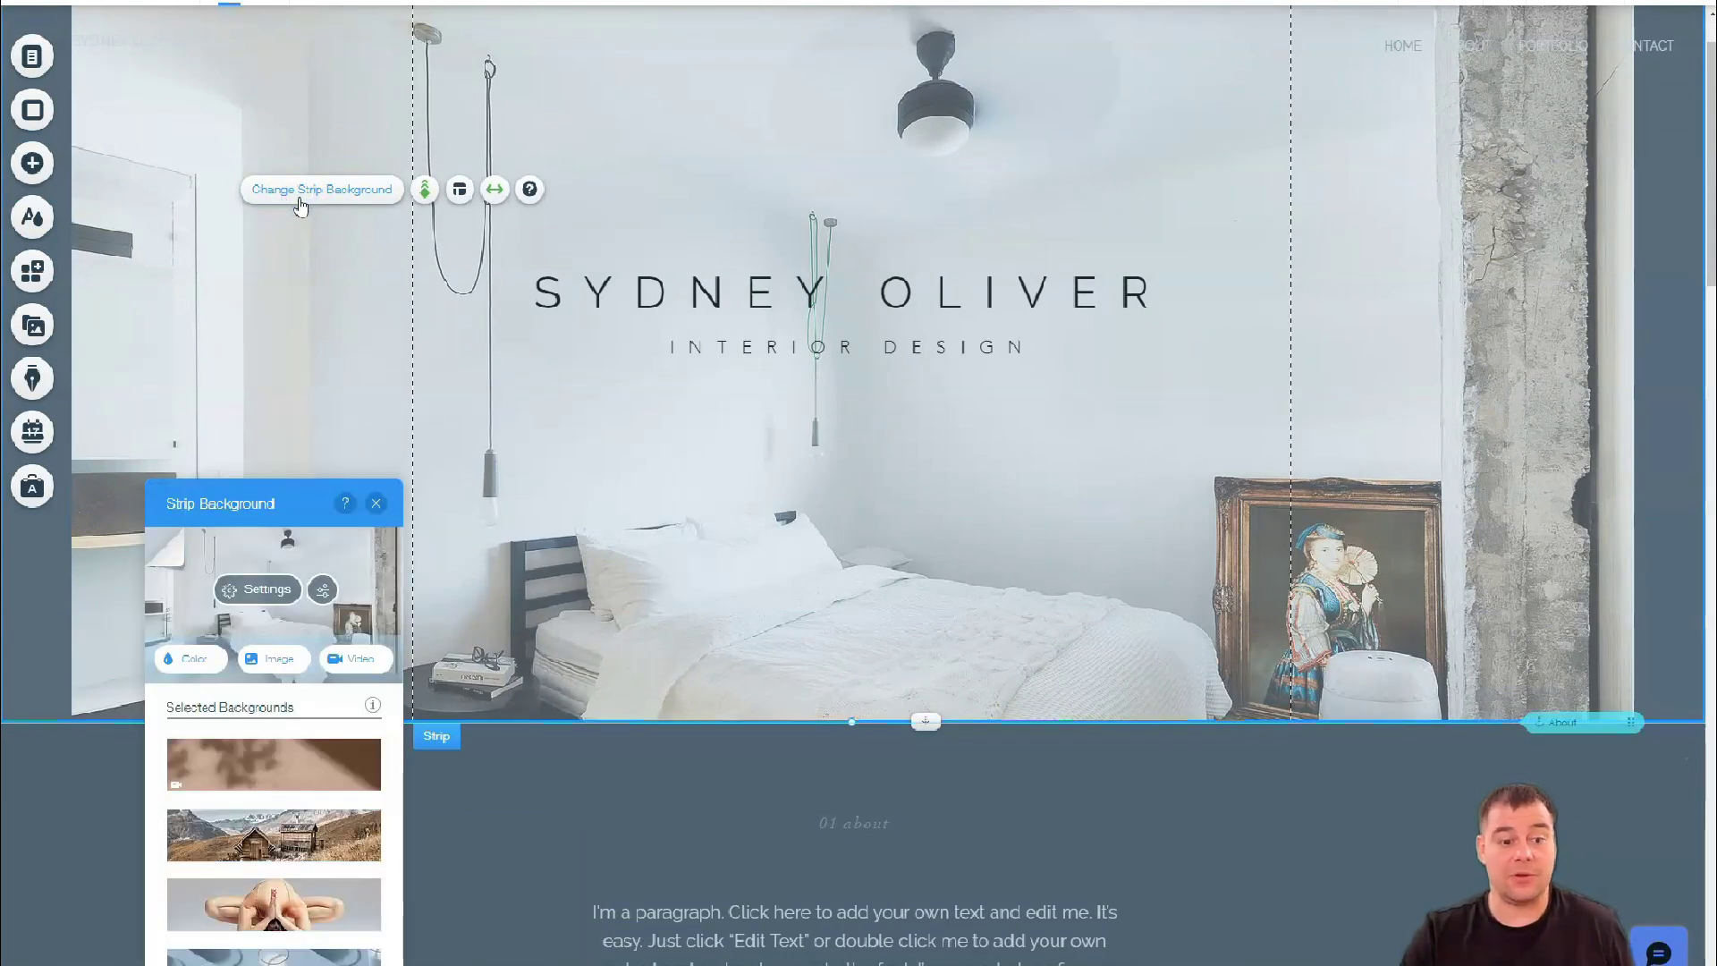
scroll(301, 815, "down", 2)
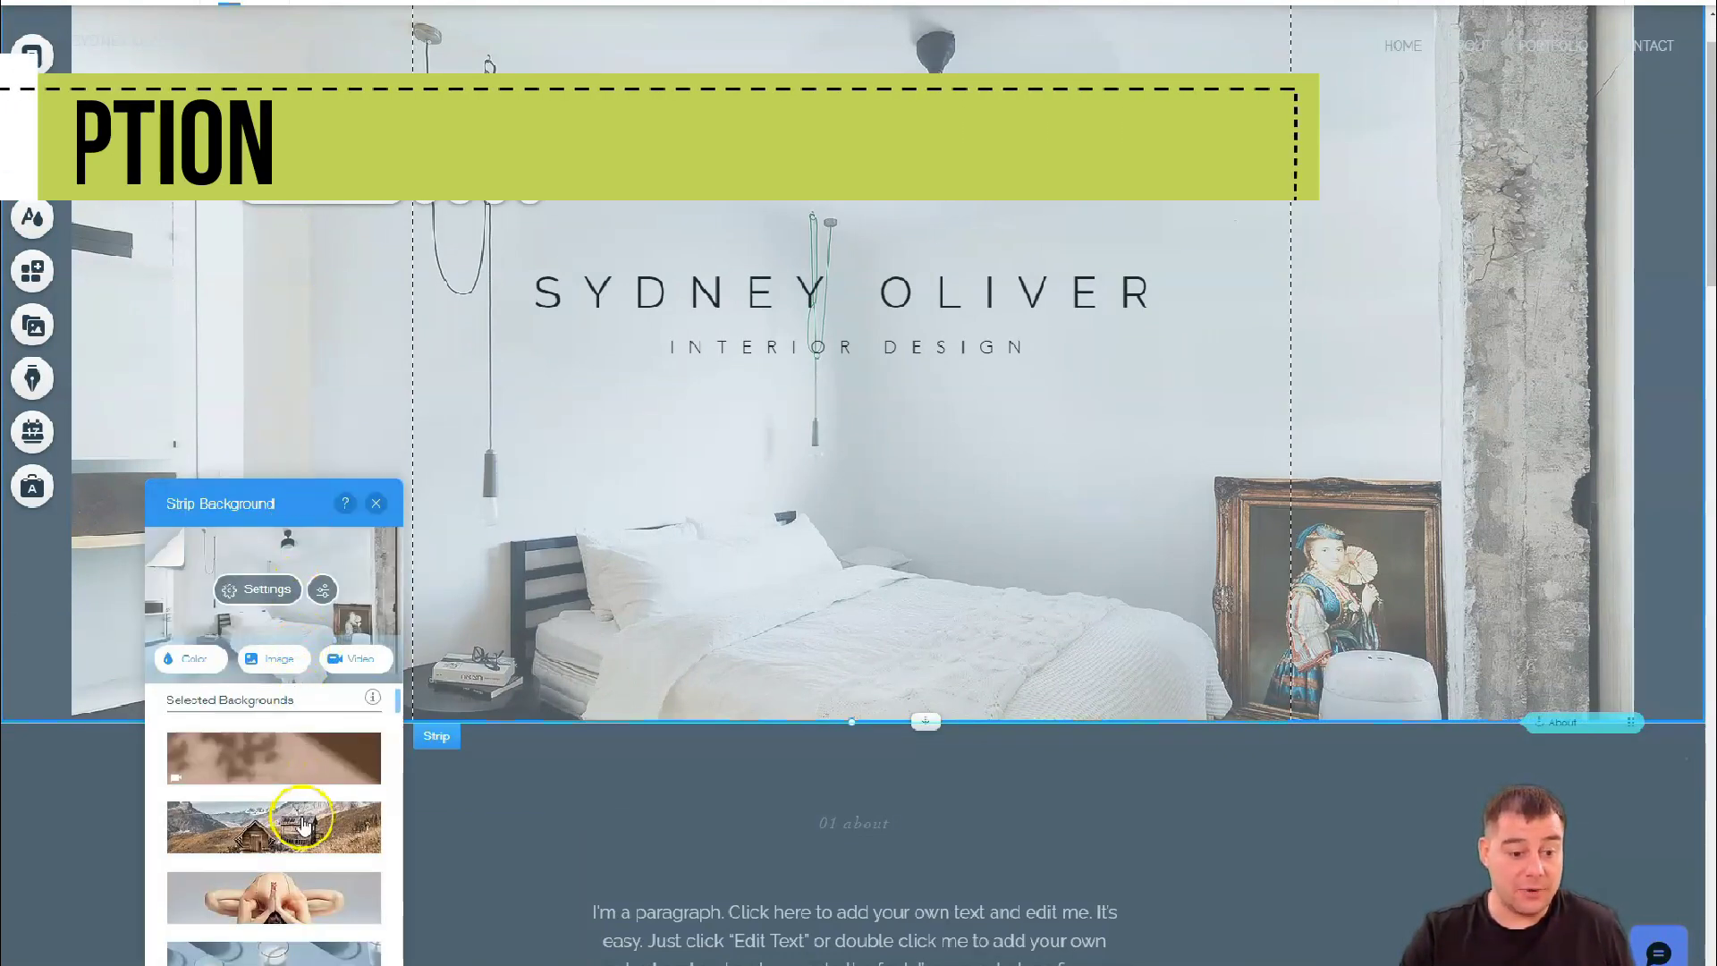
scroll(303, 816, "down", 3)
scroll(302, 816, "down", 2)
scroll(302, 814, "down", 2)
scroll(301, 809, "down", 2)
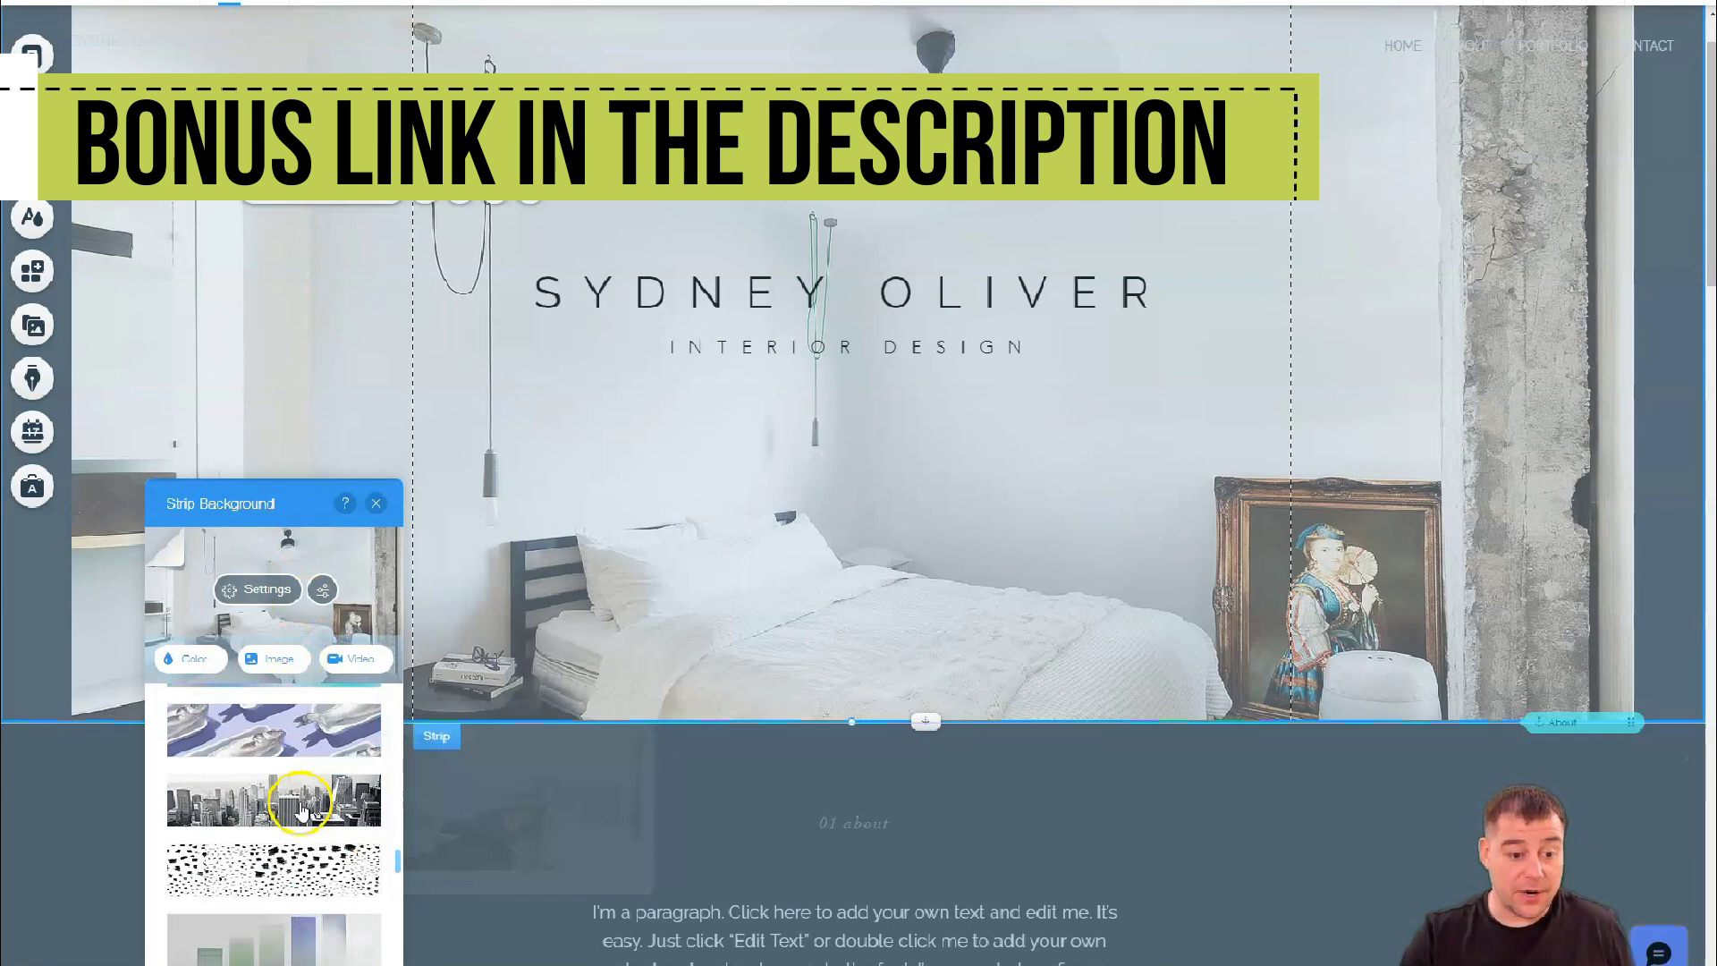
scroll(302, 805, "up", 1)
left_click(289, 886)
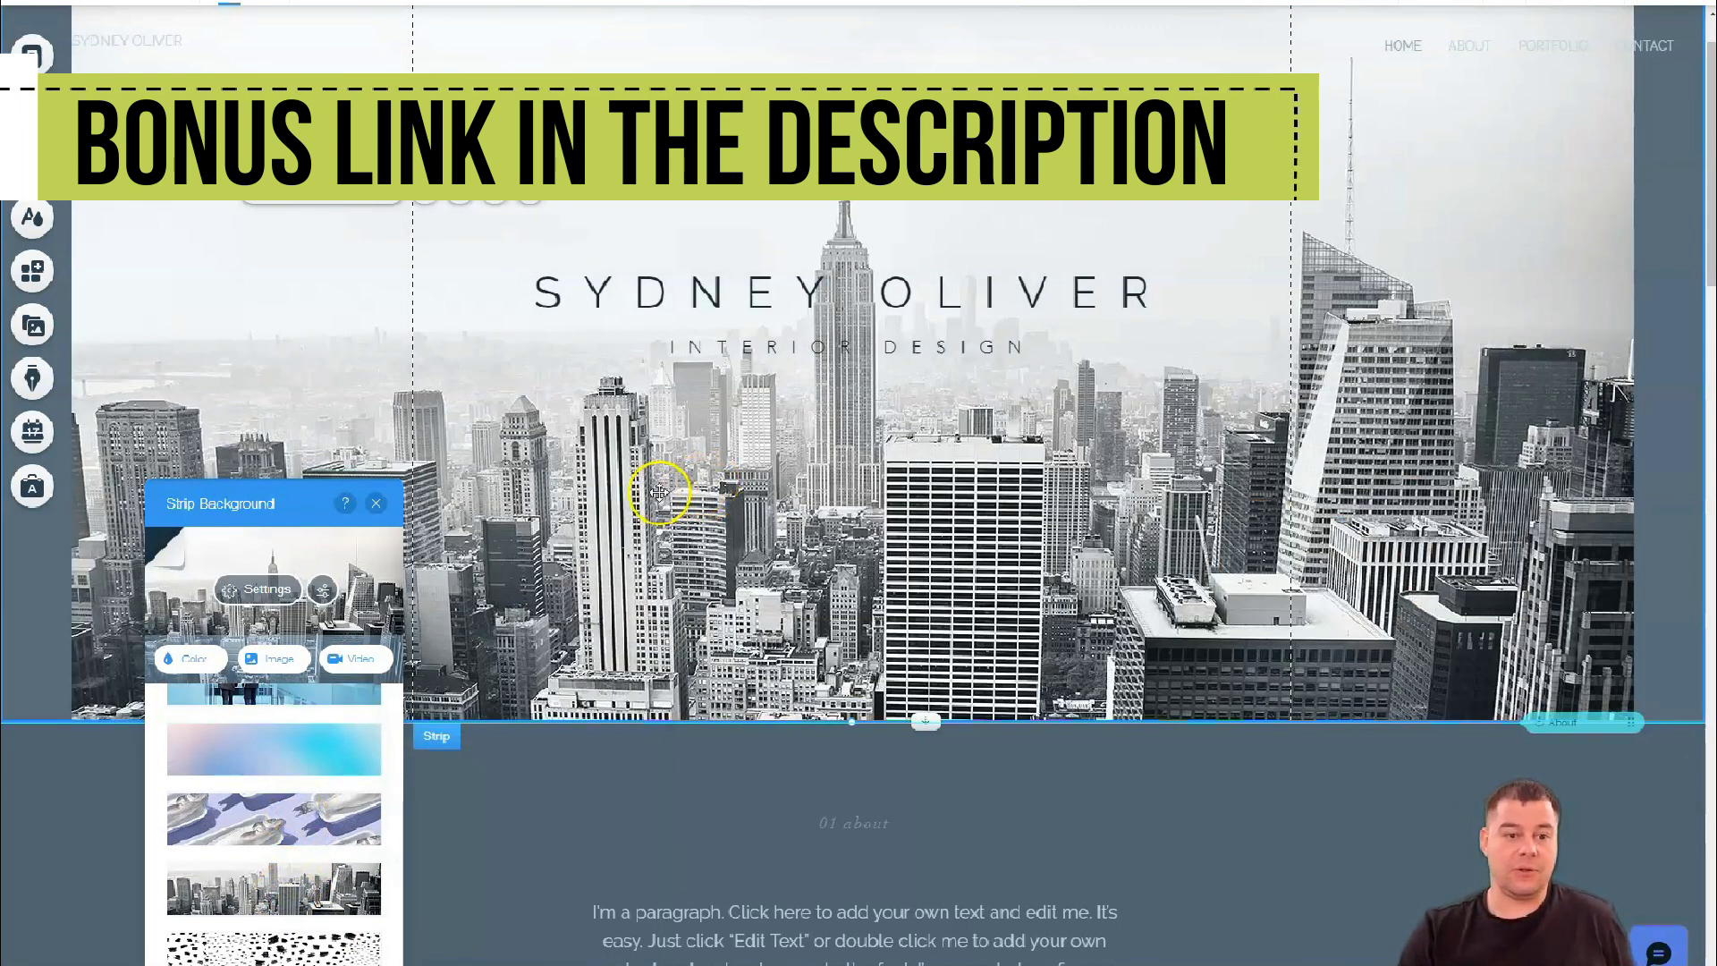
left_click(267, 588)
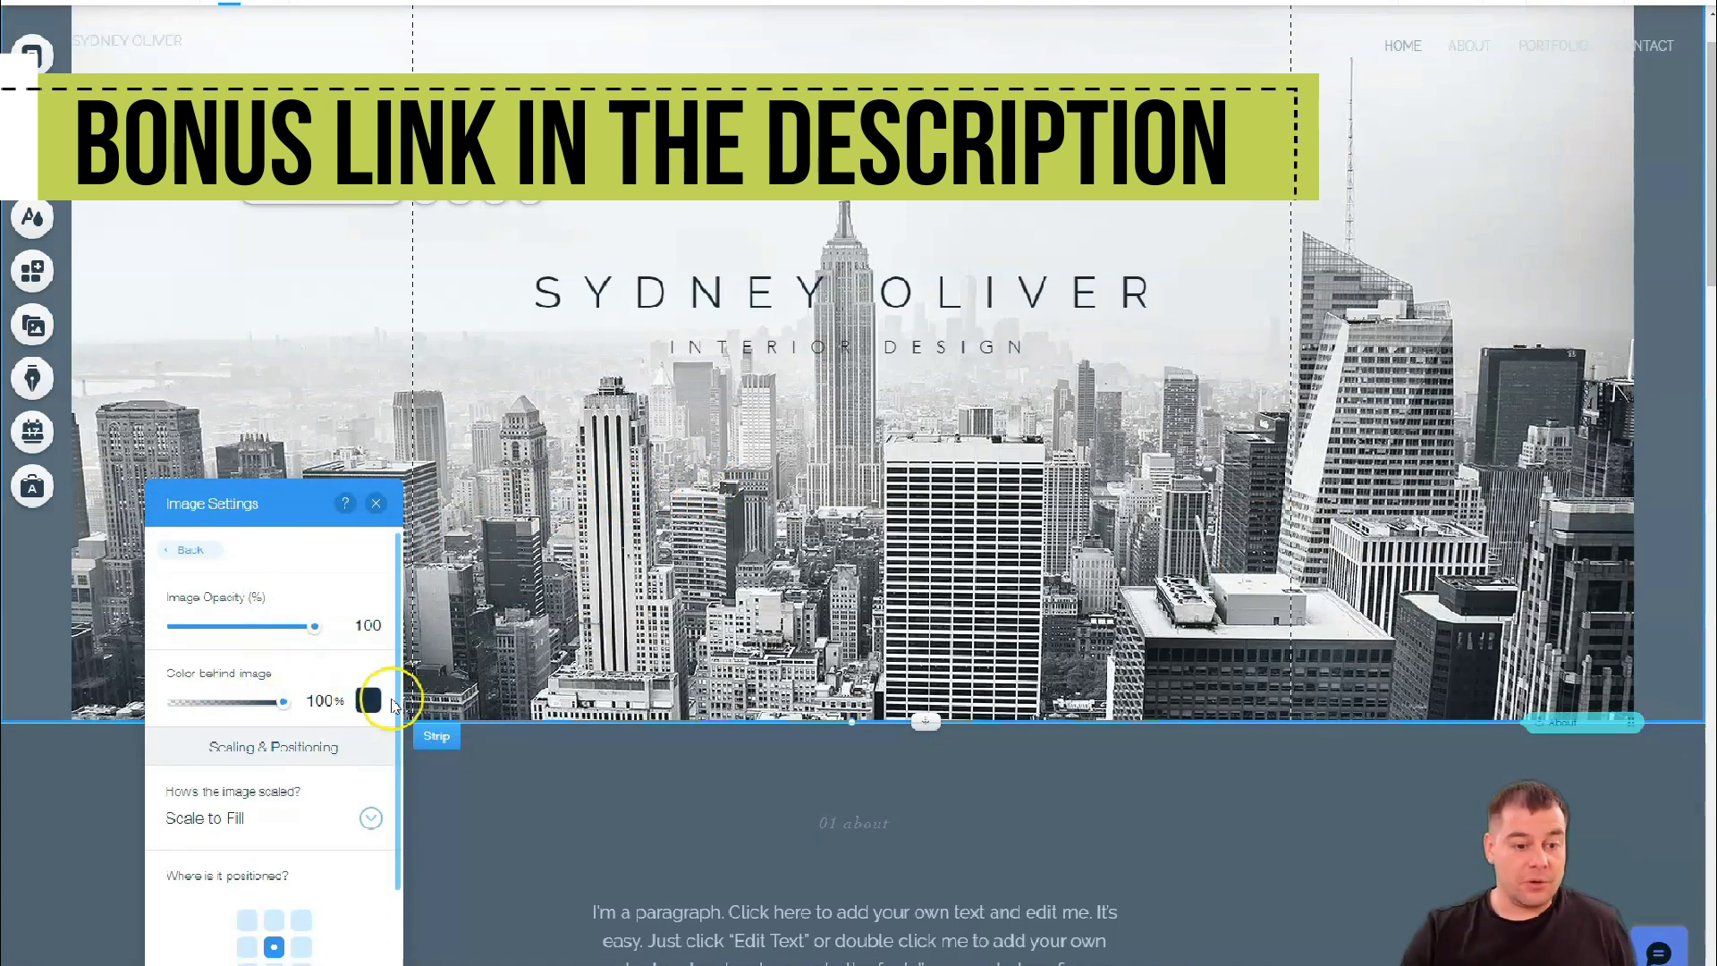
left_click_drag(282, 707, 245, 704)
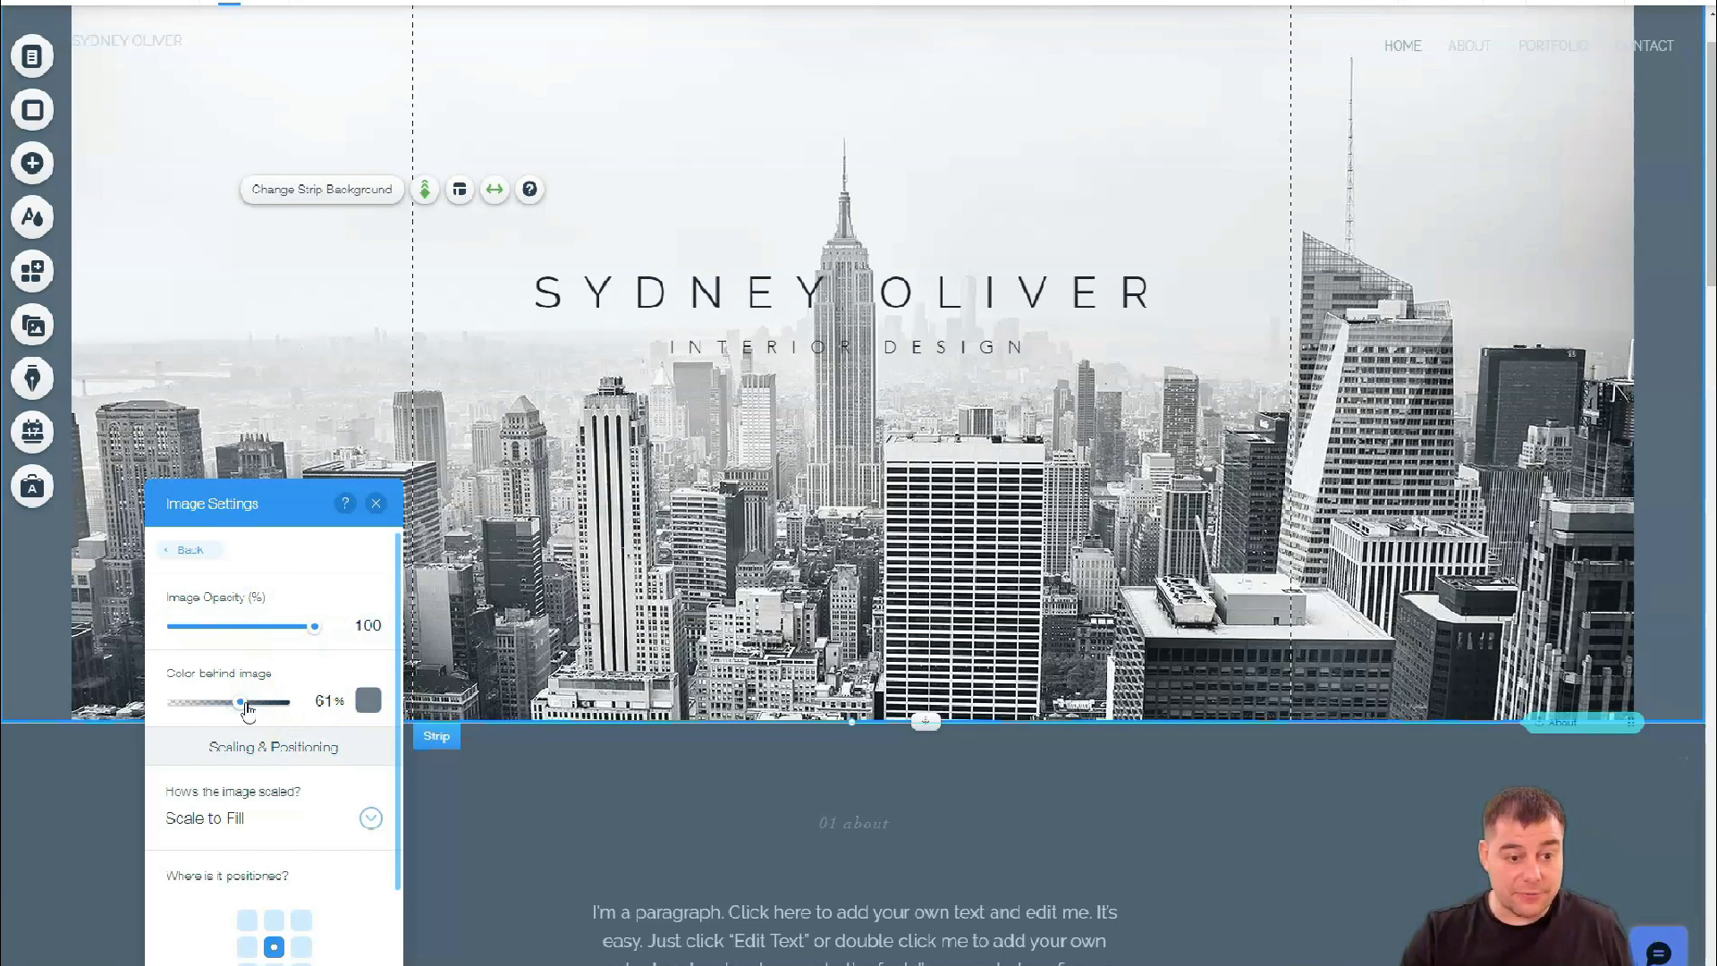
left_click_drag(295, 626, 240, 627)
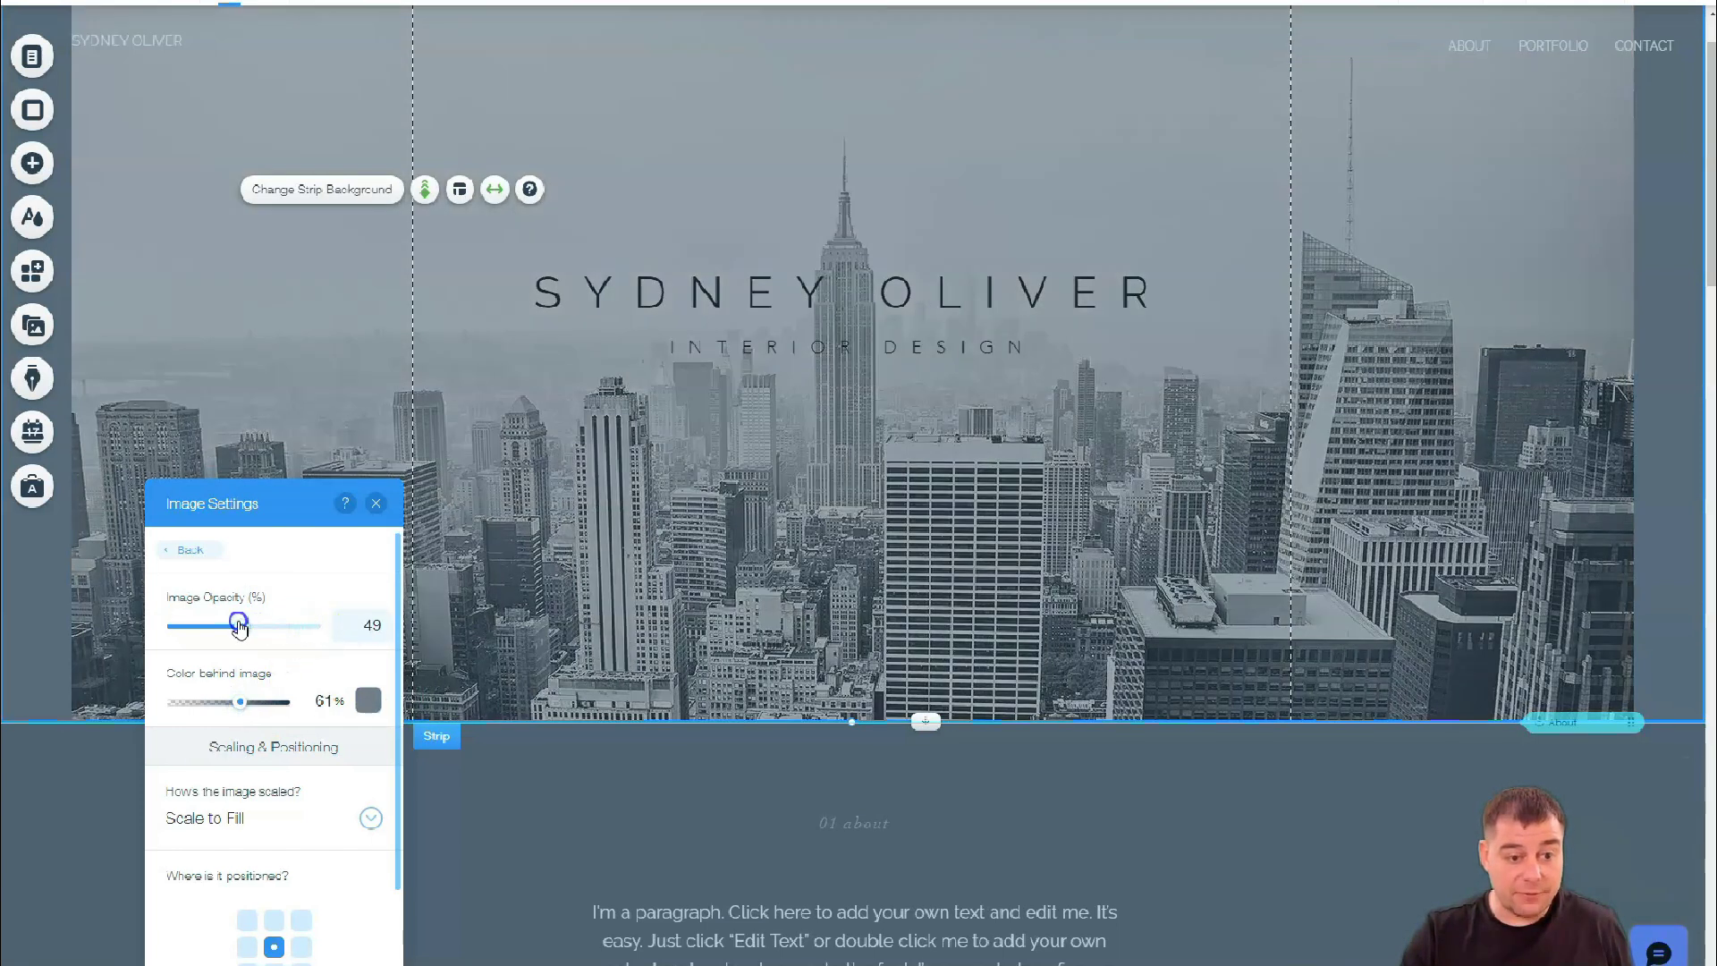
- Make the SYDNEY OLIVER title text white (#FFFFFF)
left_click(809, 290)
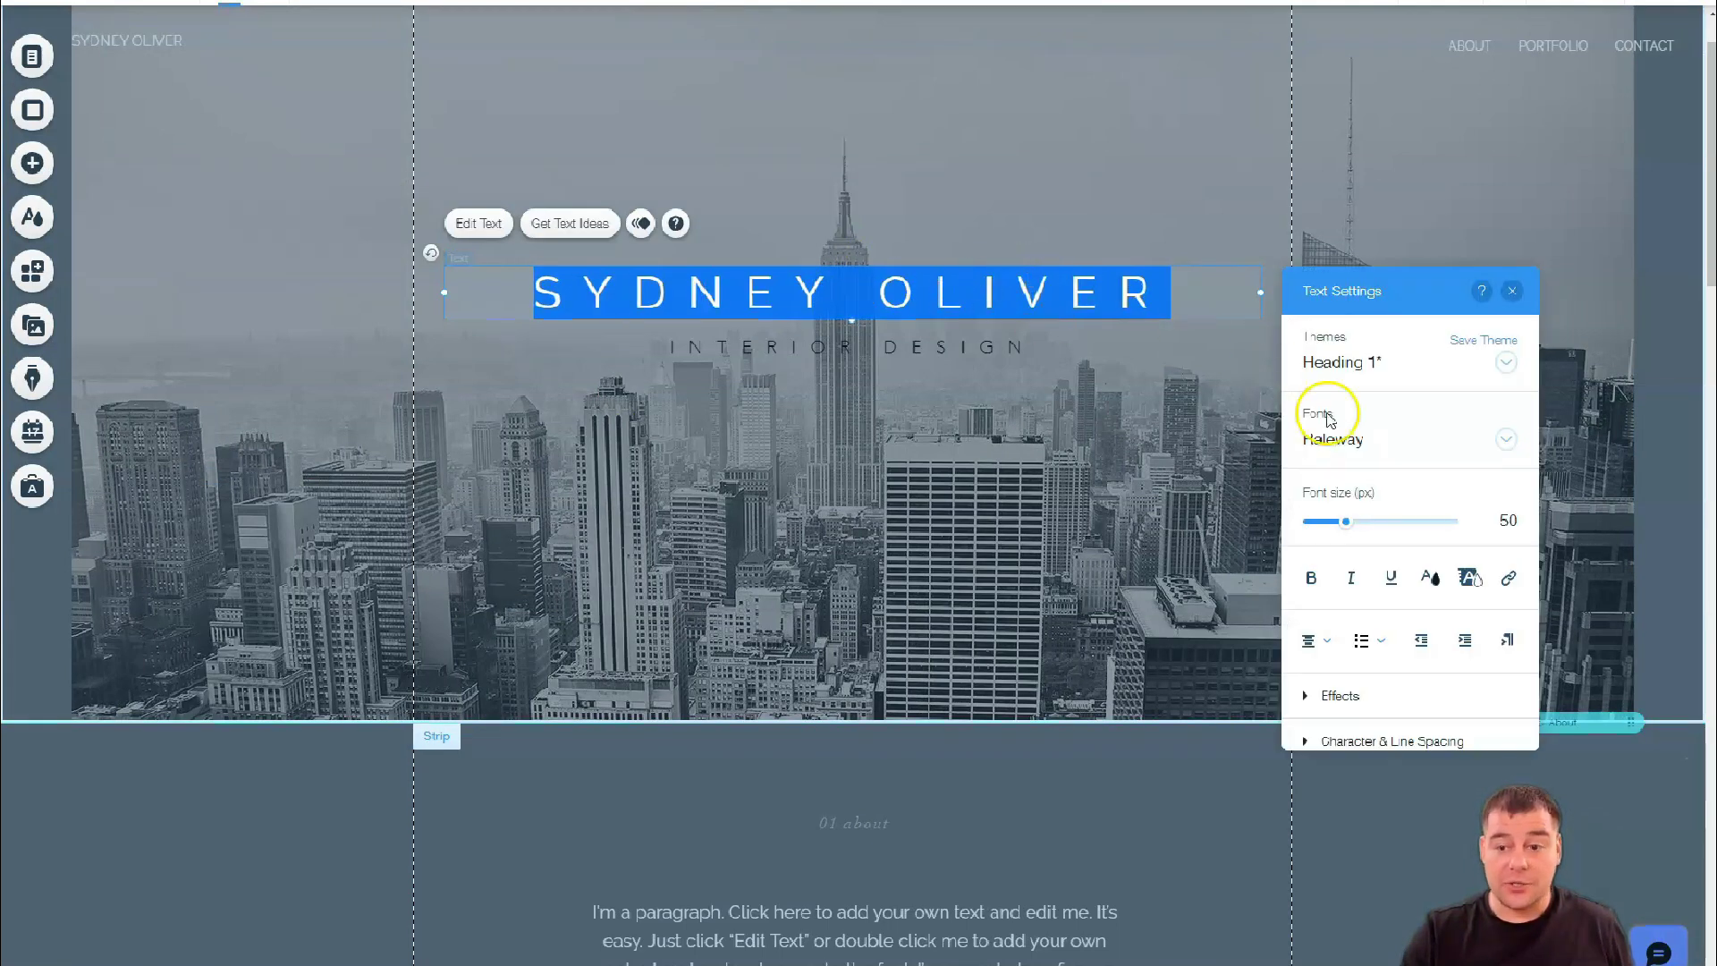
left_click(1469, 577)
left_click(1349, 595)
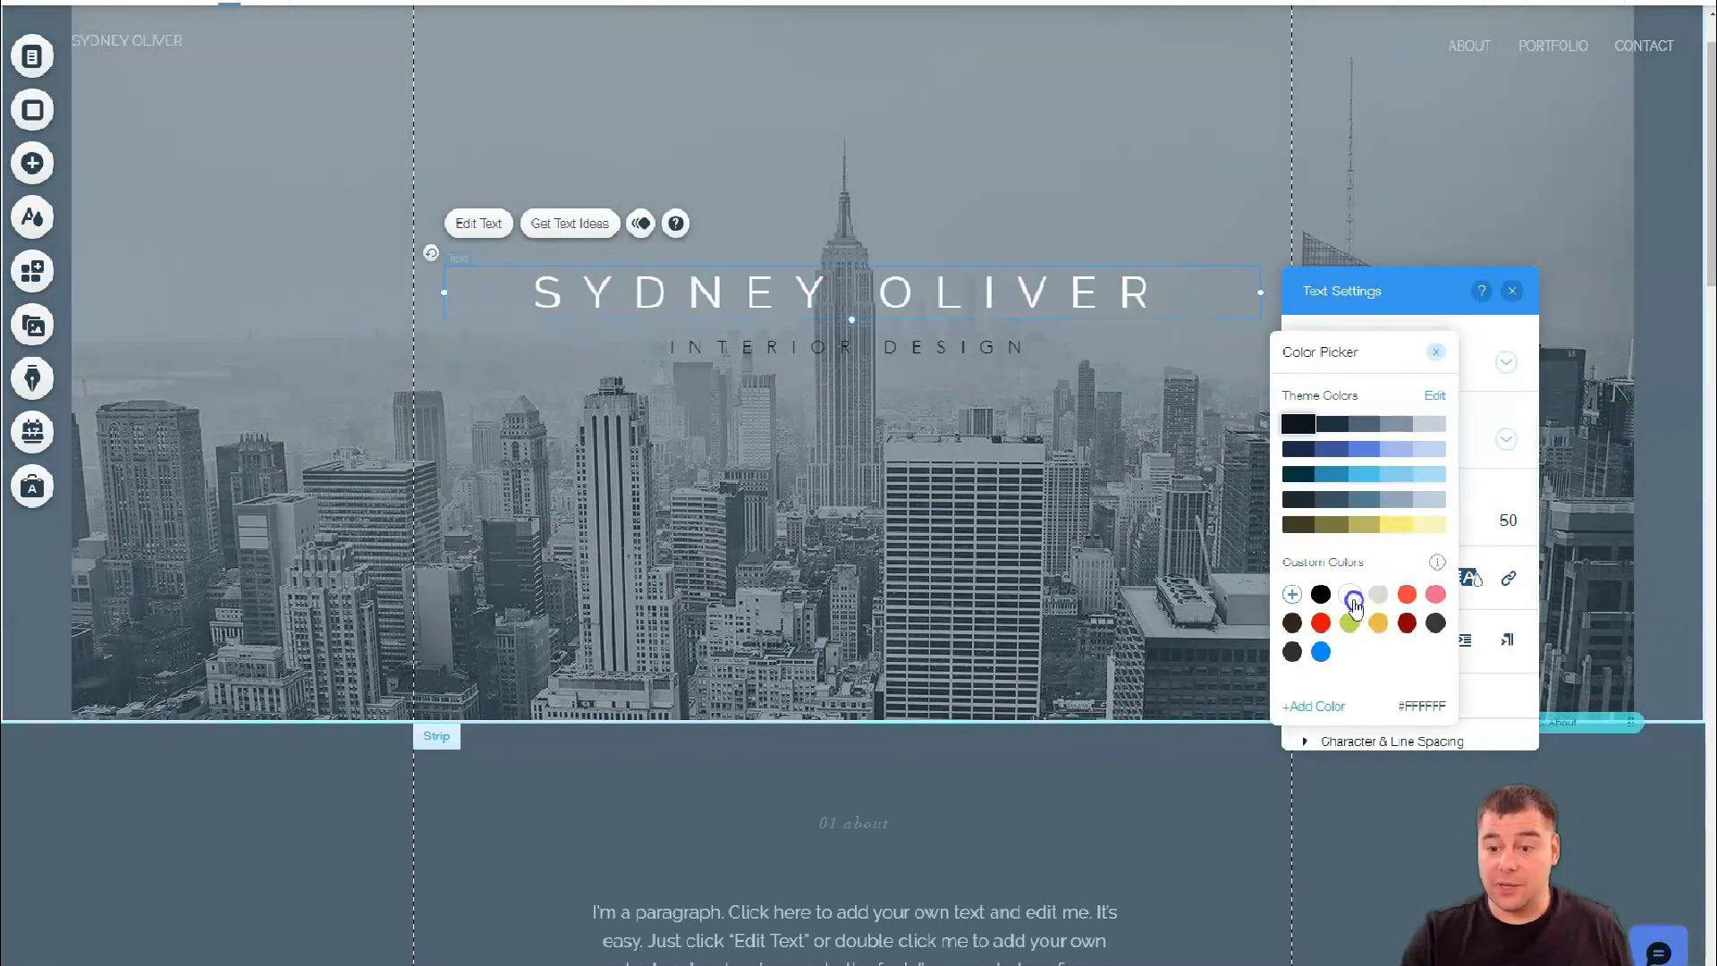
left_click(897, 431)
left_click(836, 351)
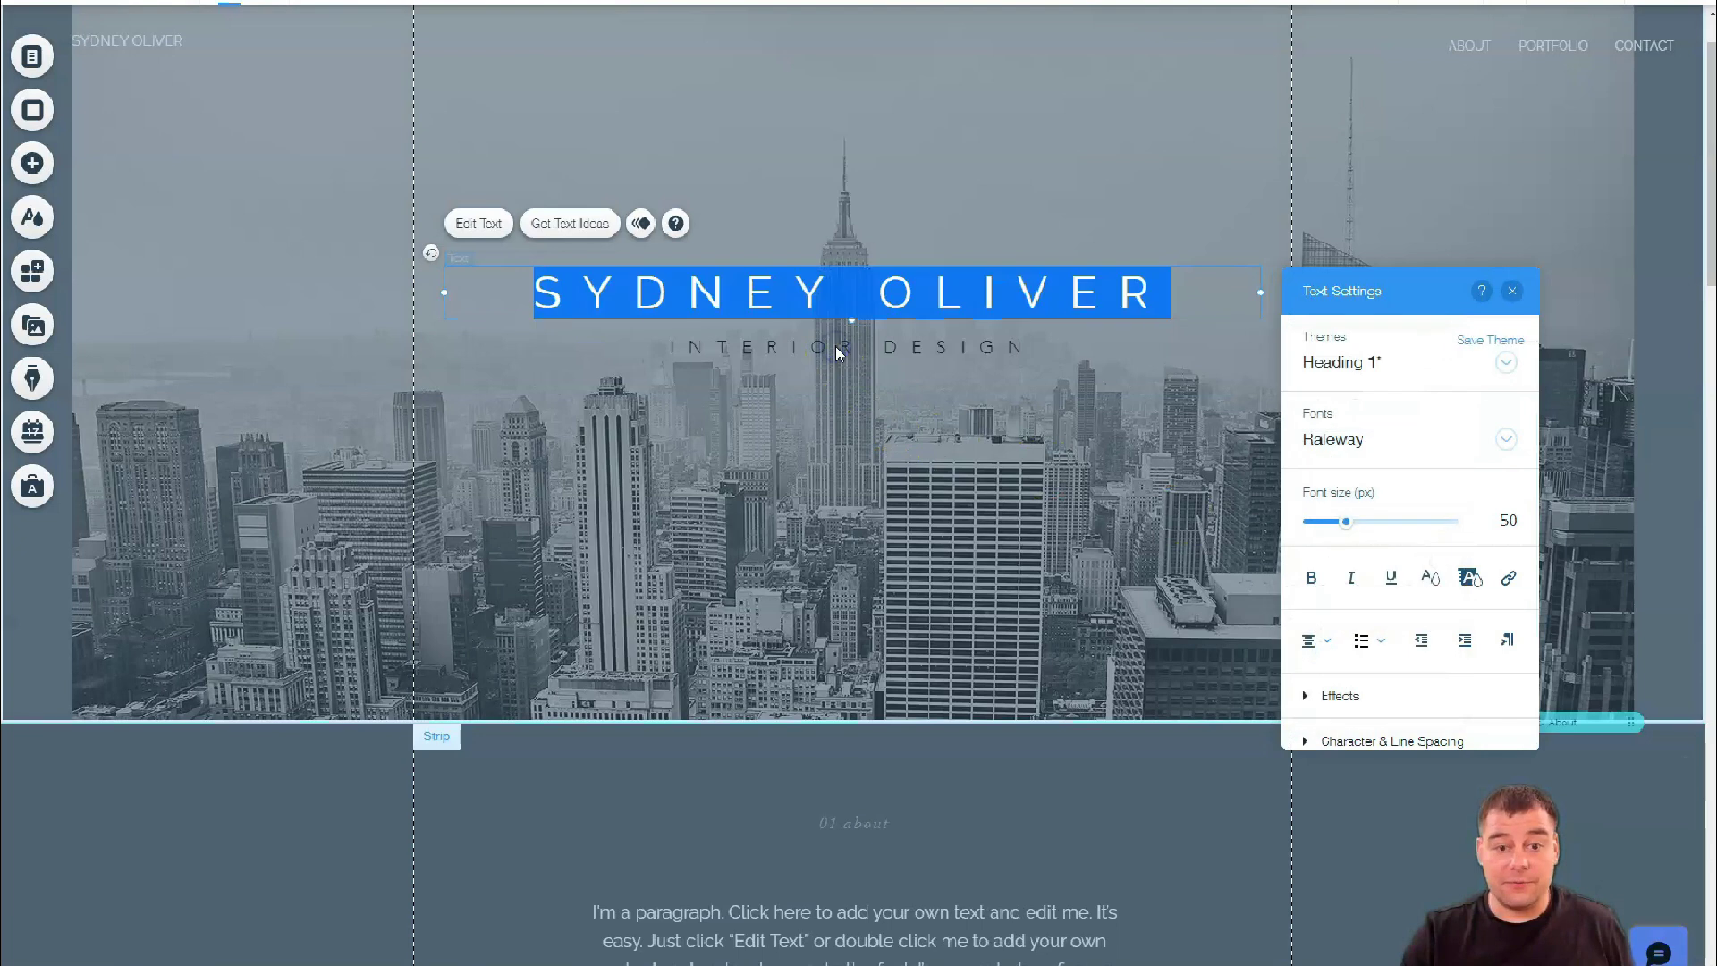
- Make the INTERIOR DESIGN subtitle text white as well
left_click(1115, 356)
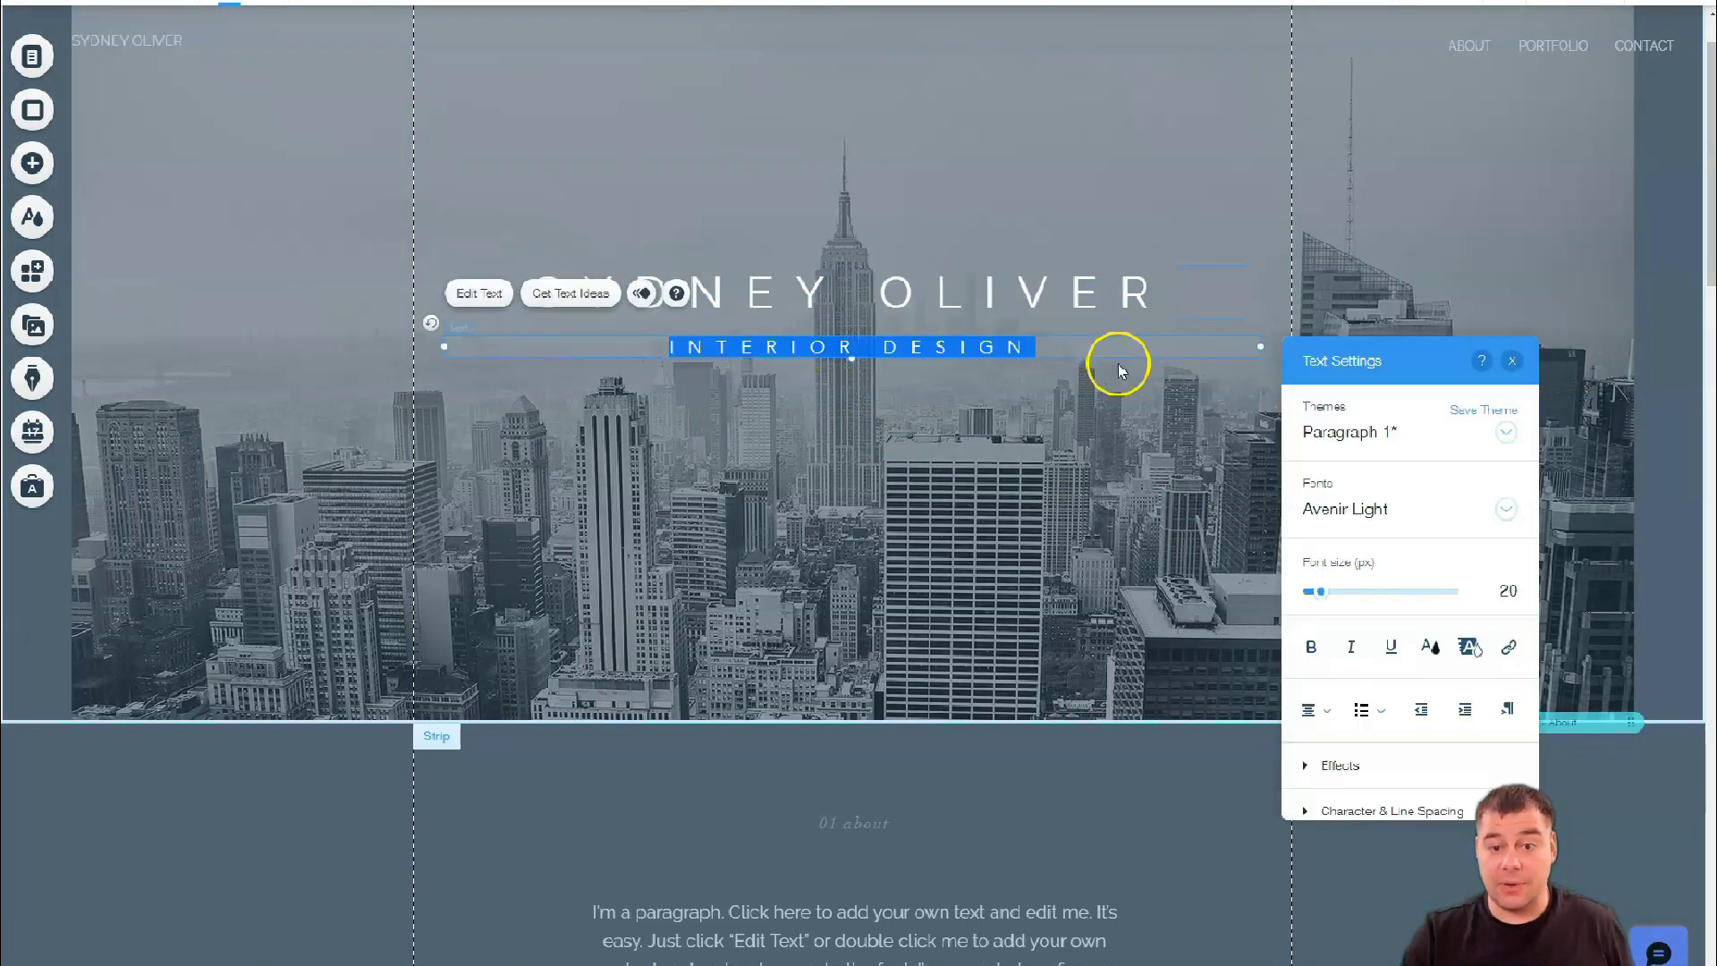
left_click(1431, 651)
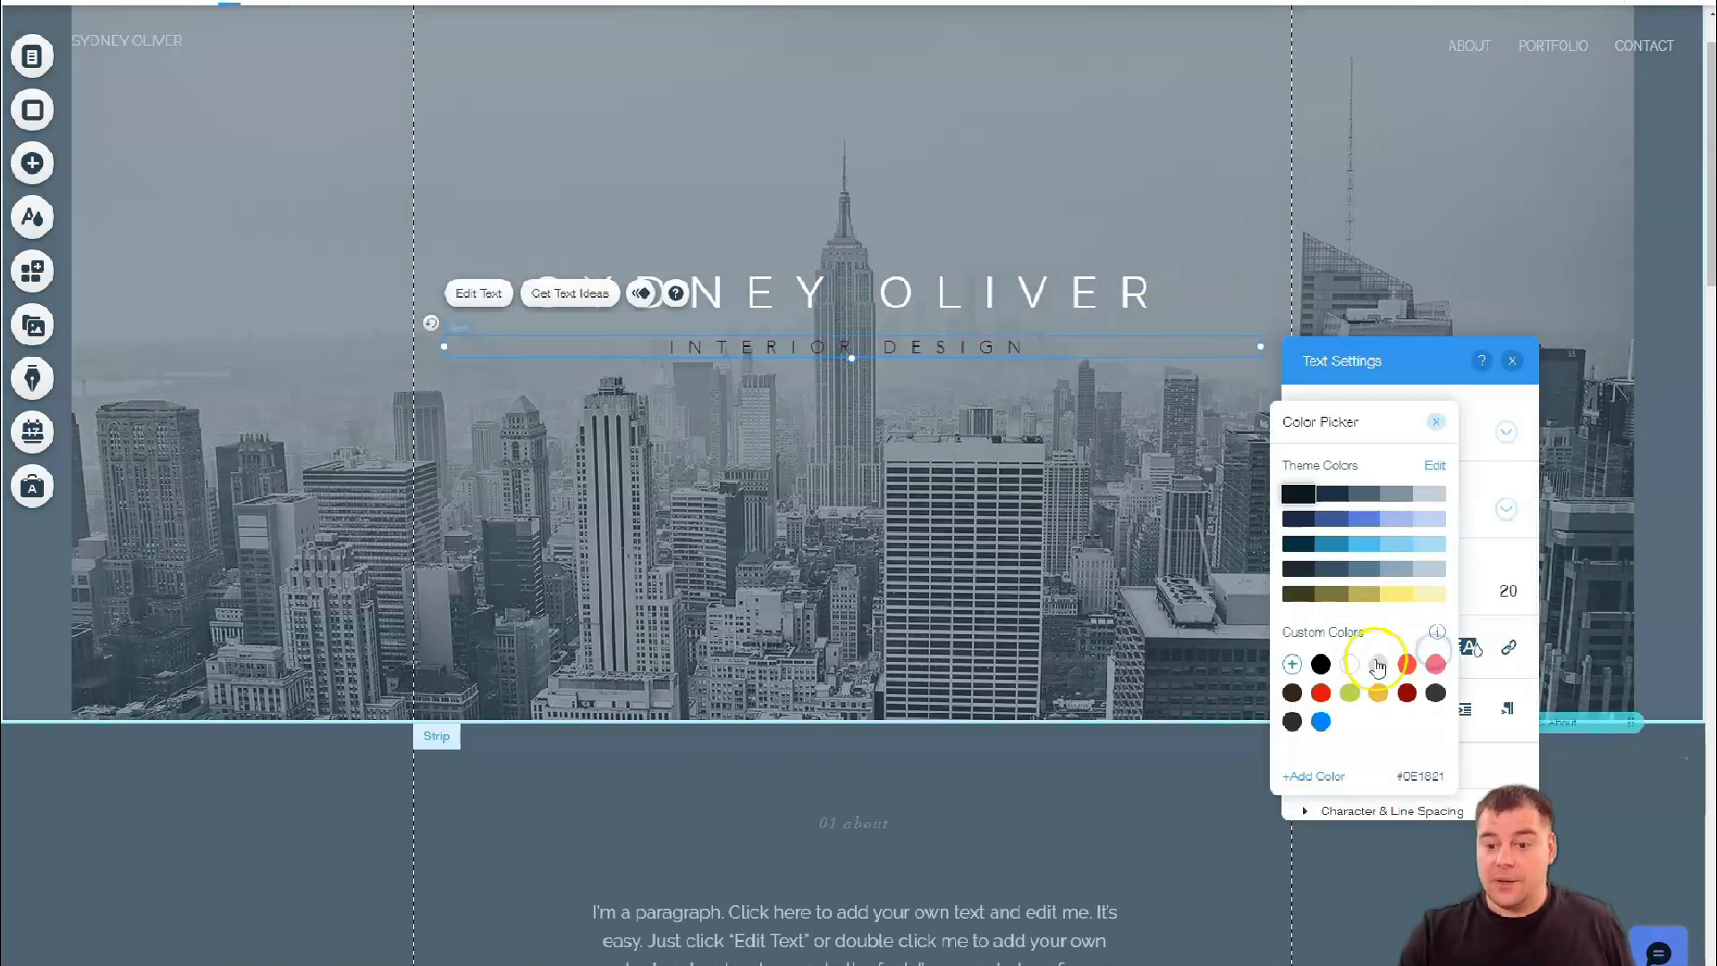
left_click(988, 507)
left_click(886, 134)
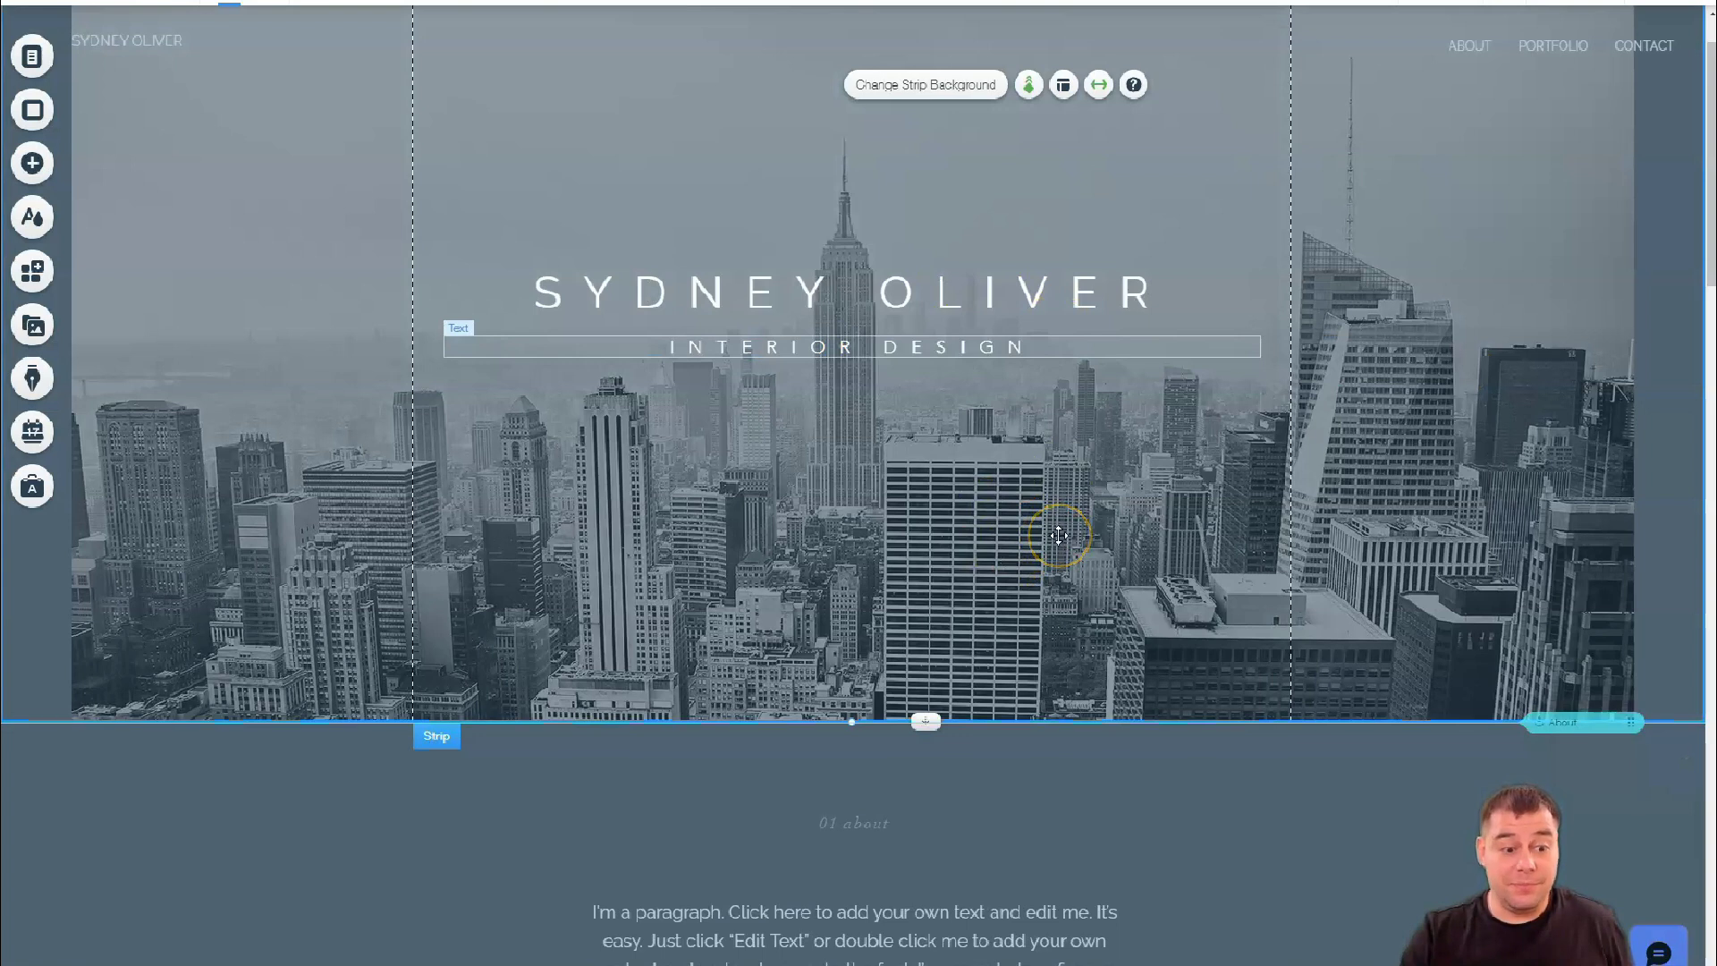
scroll(1042, 469, "down", 2)
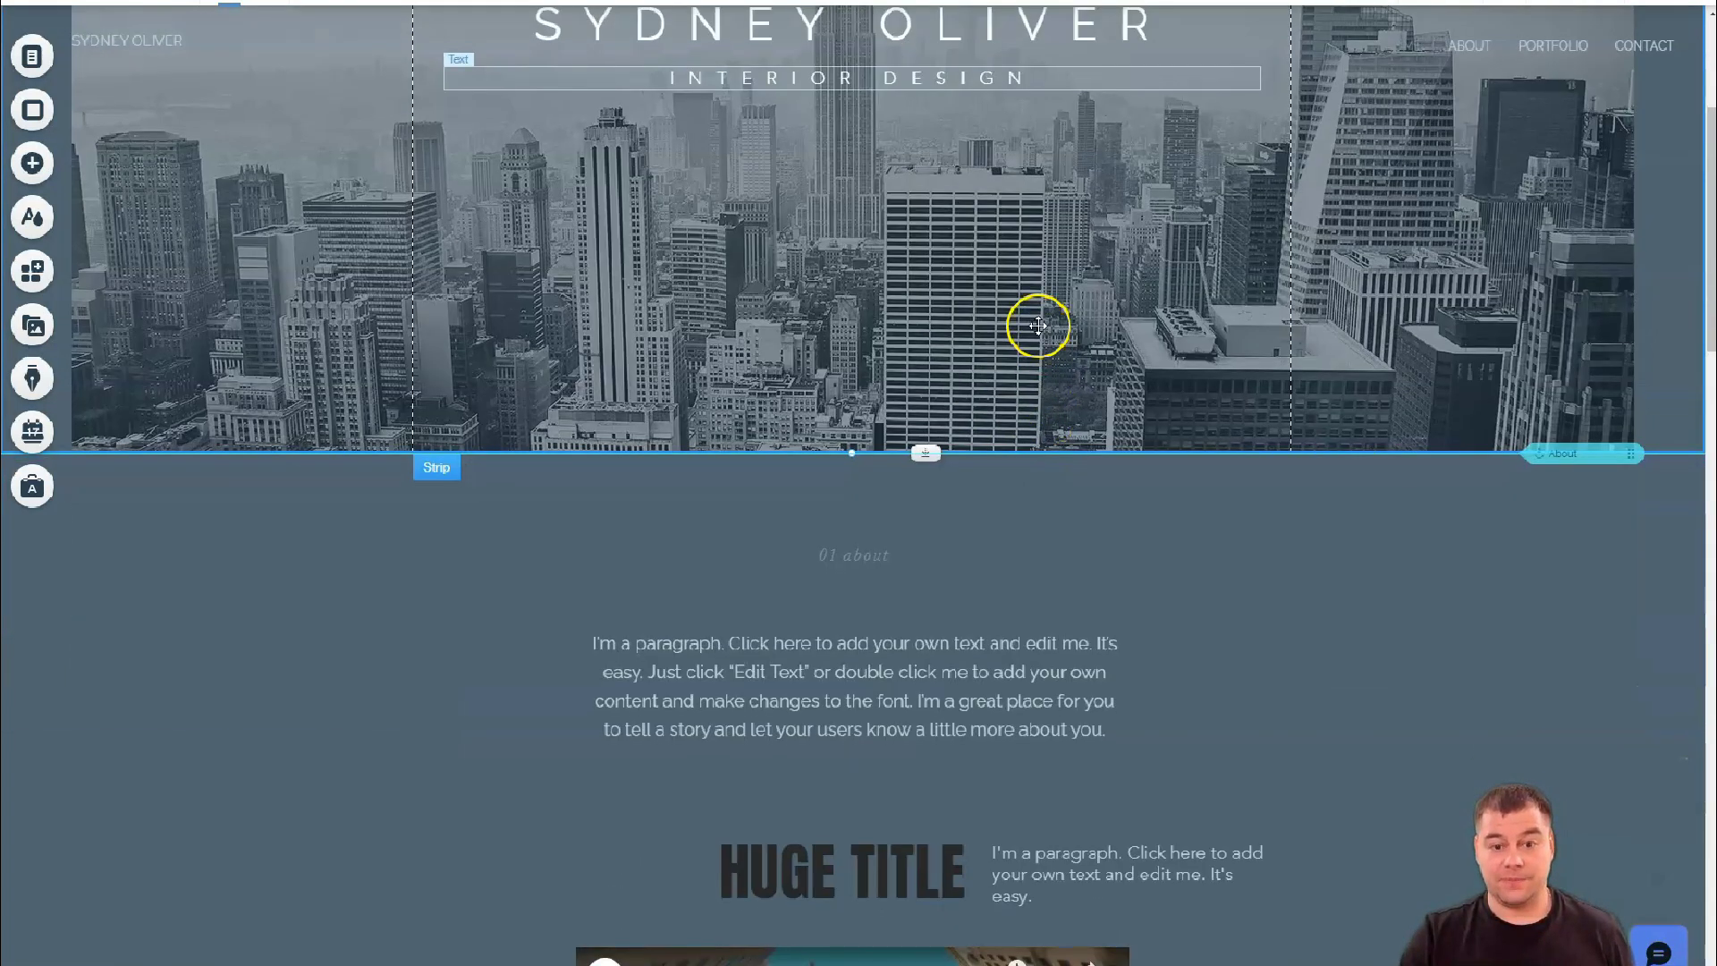
scroll(1021, 402, "up", 3)
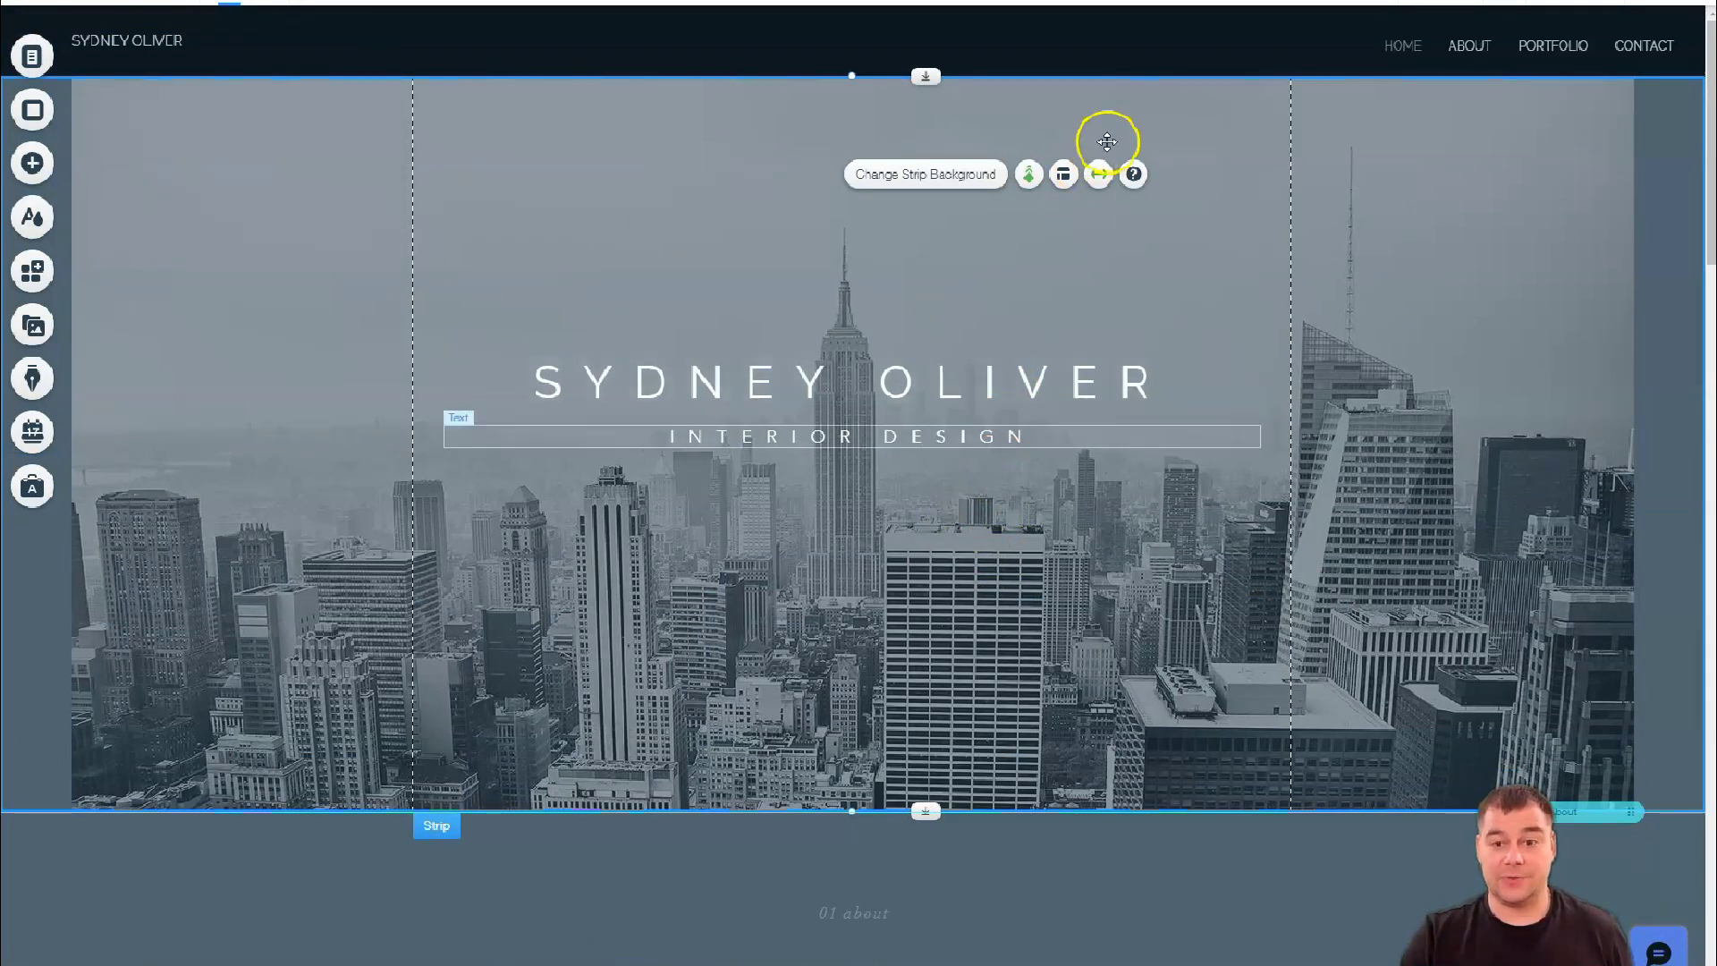
- Stretch the hero strip to full screen width with 0px margins
left_click(1099, 175)
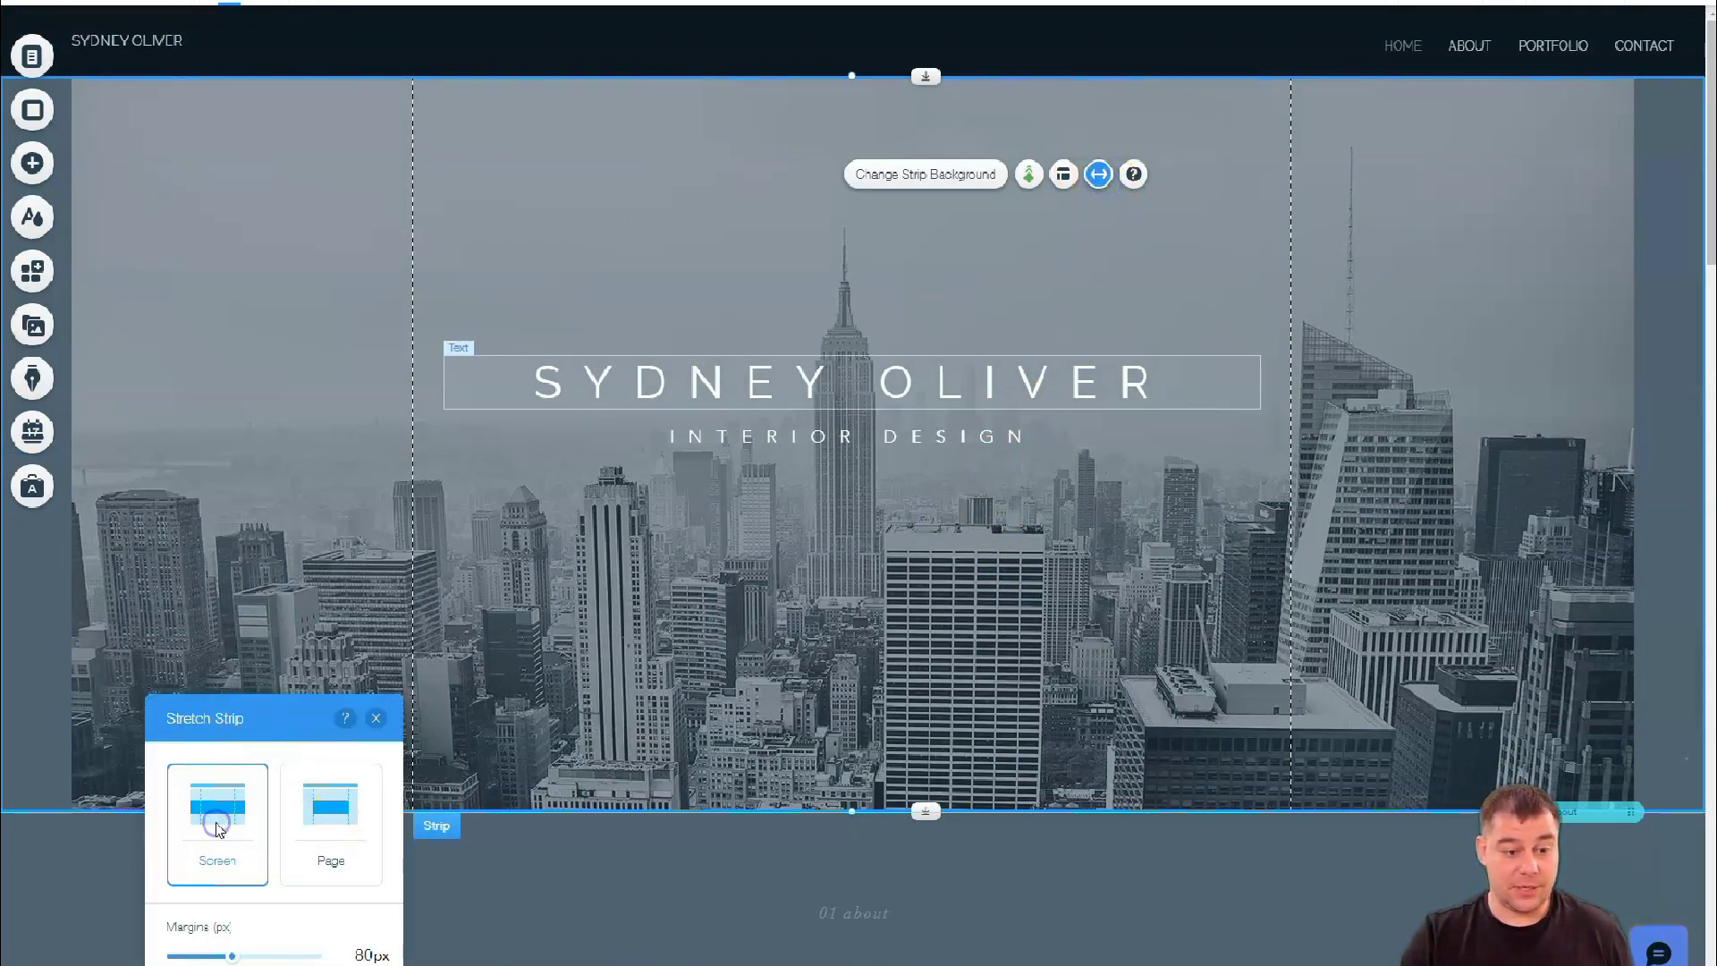
left_click(212, 950)
left_click_drag(278, 951, 151, 954)
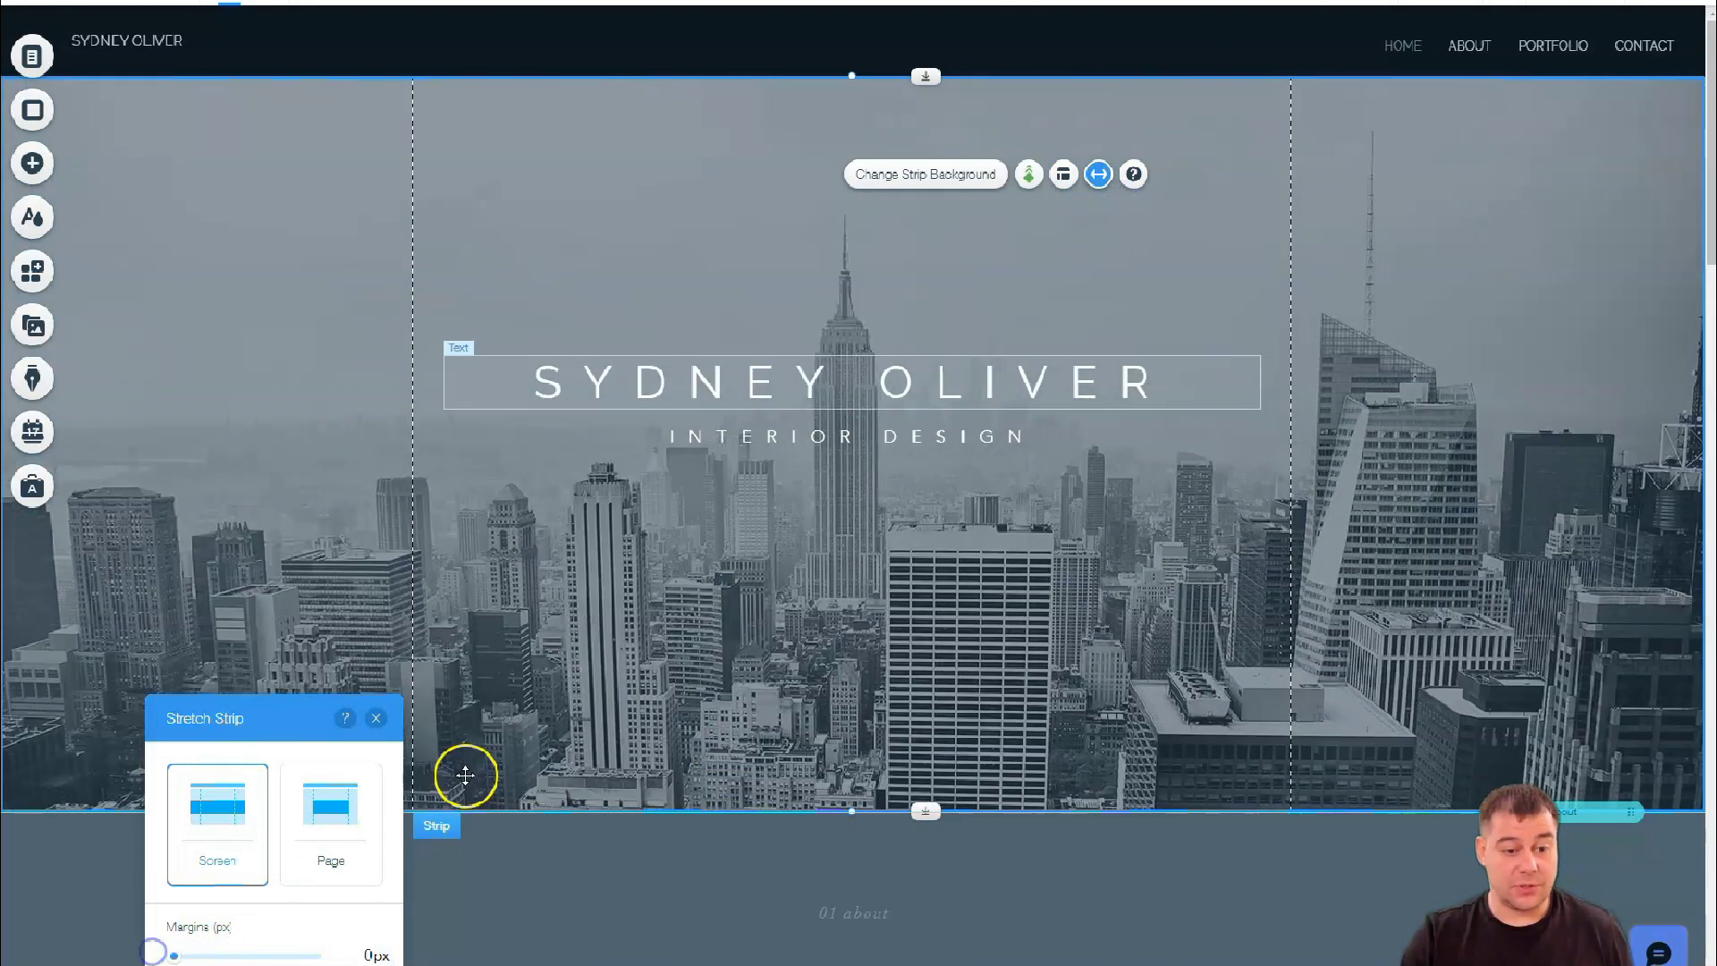
left_click(372, 718)
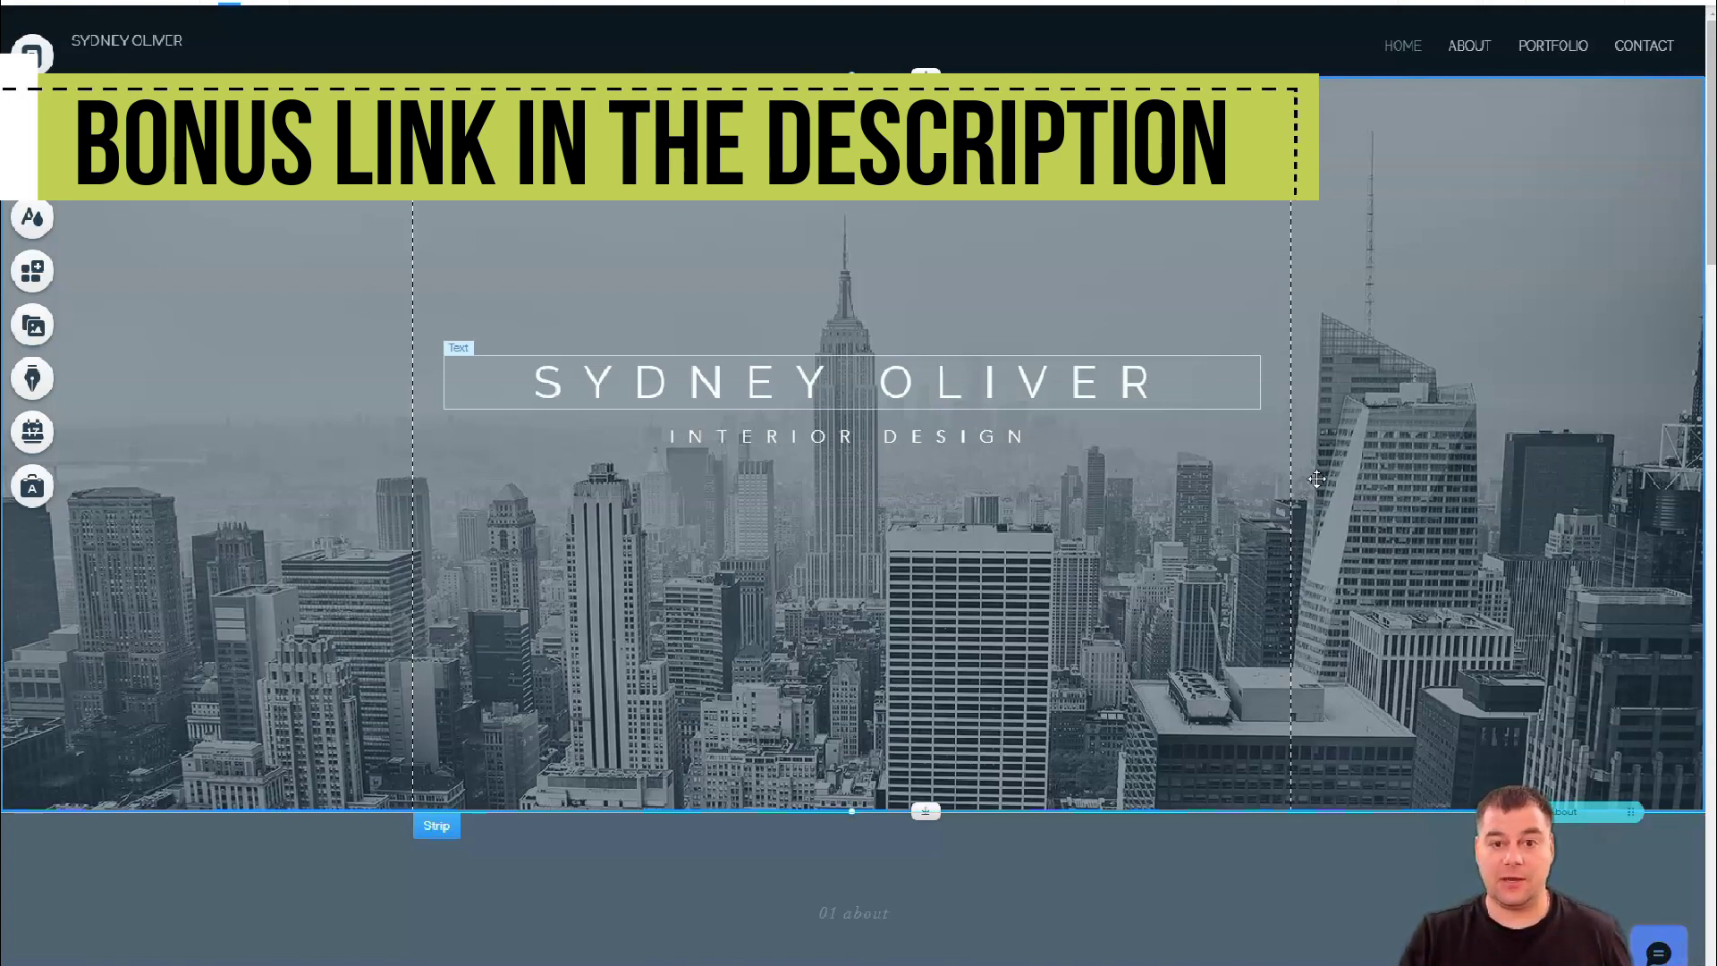
left_click(1323, 479)
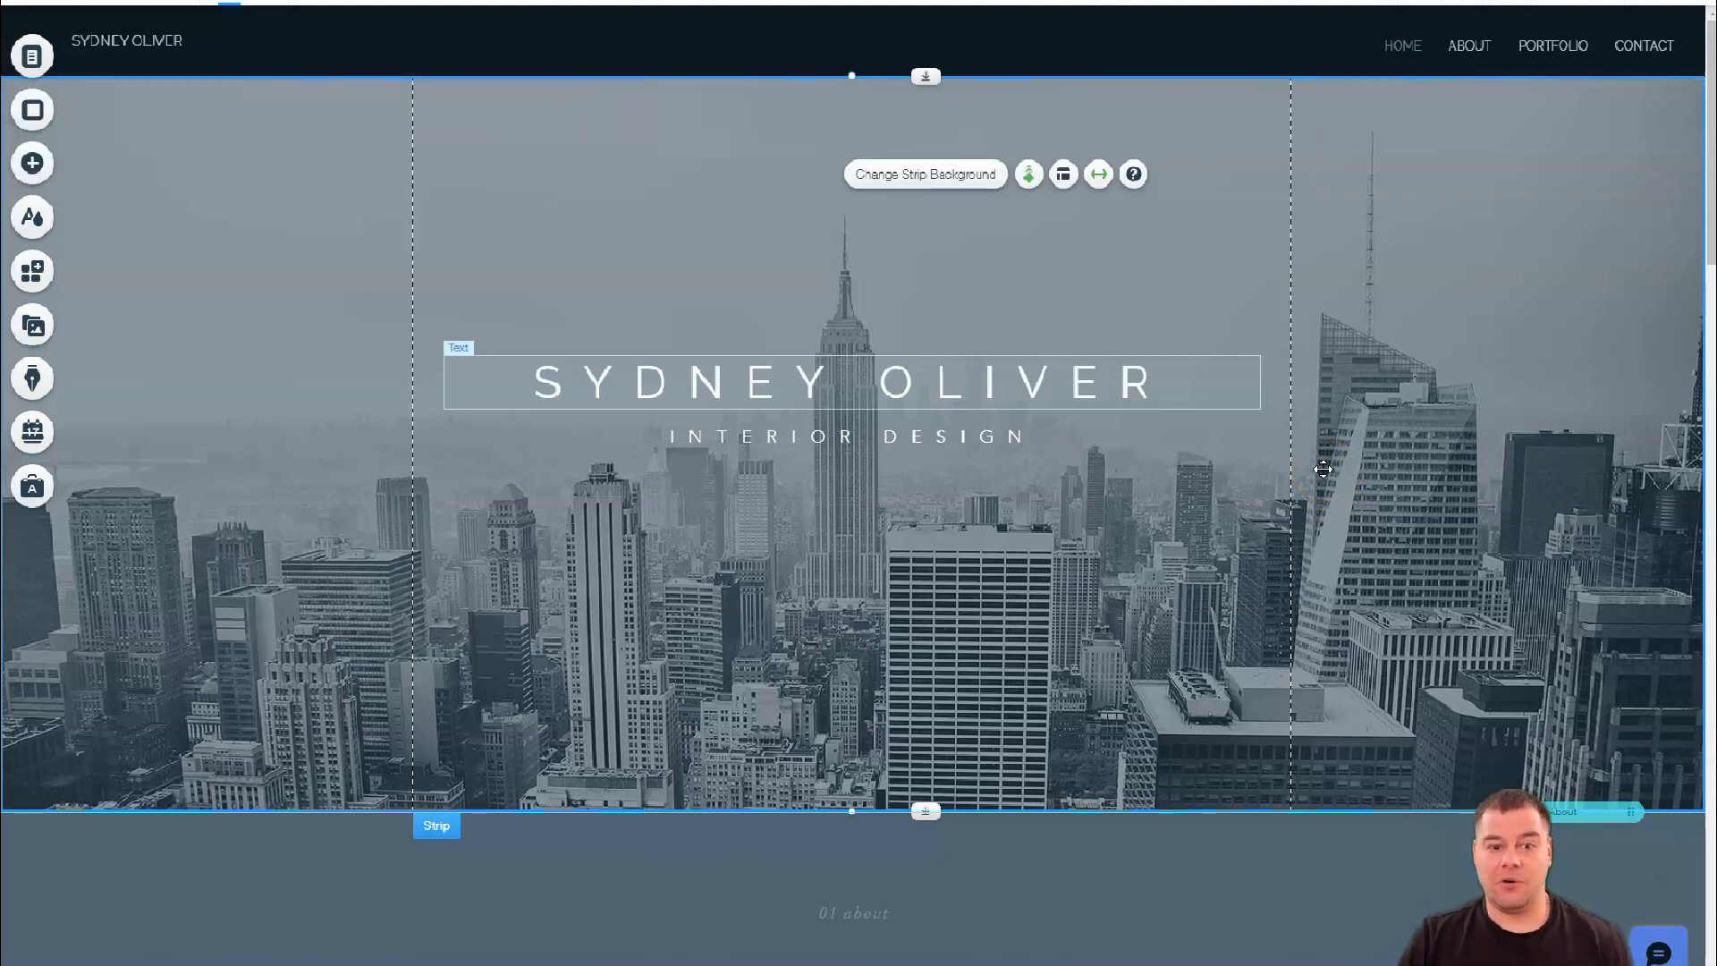
left_click(1325, 460)
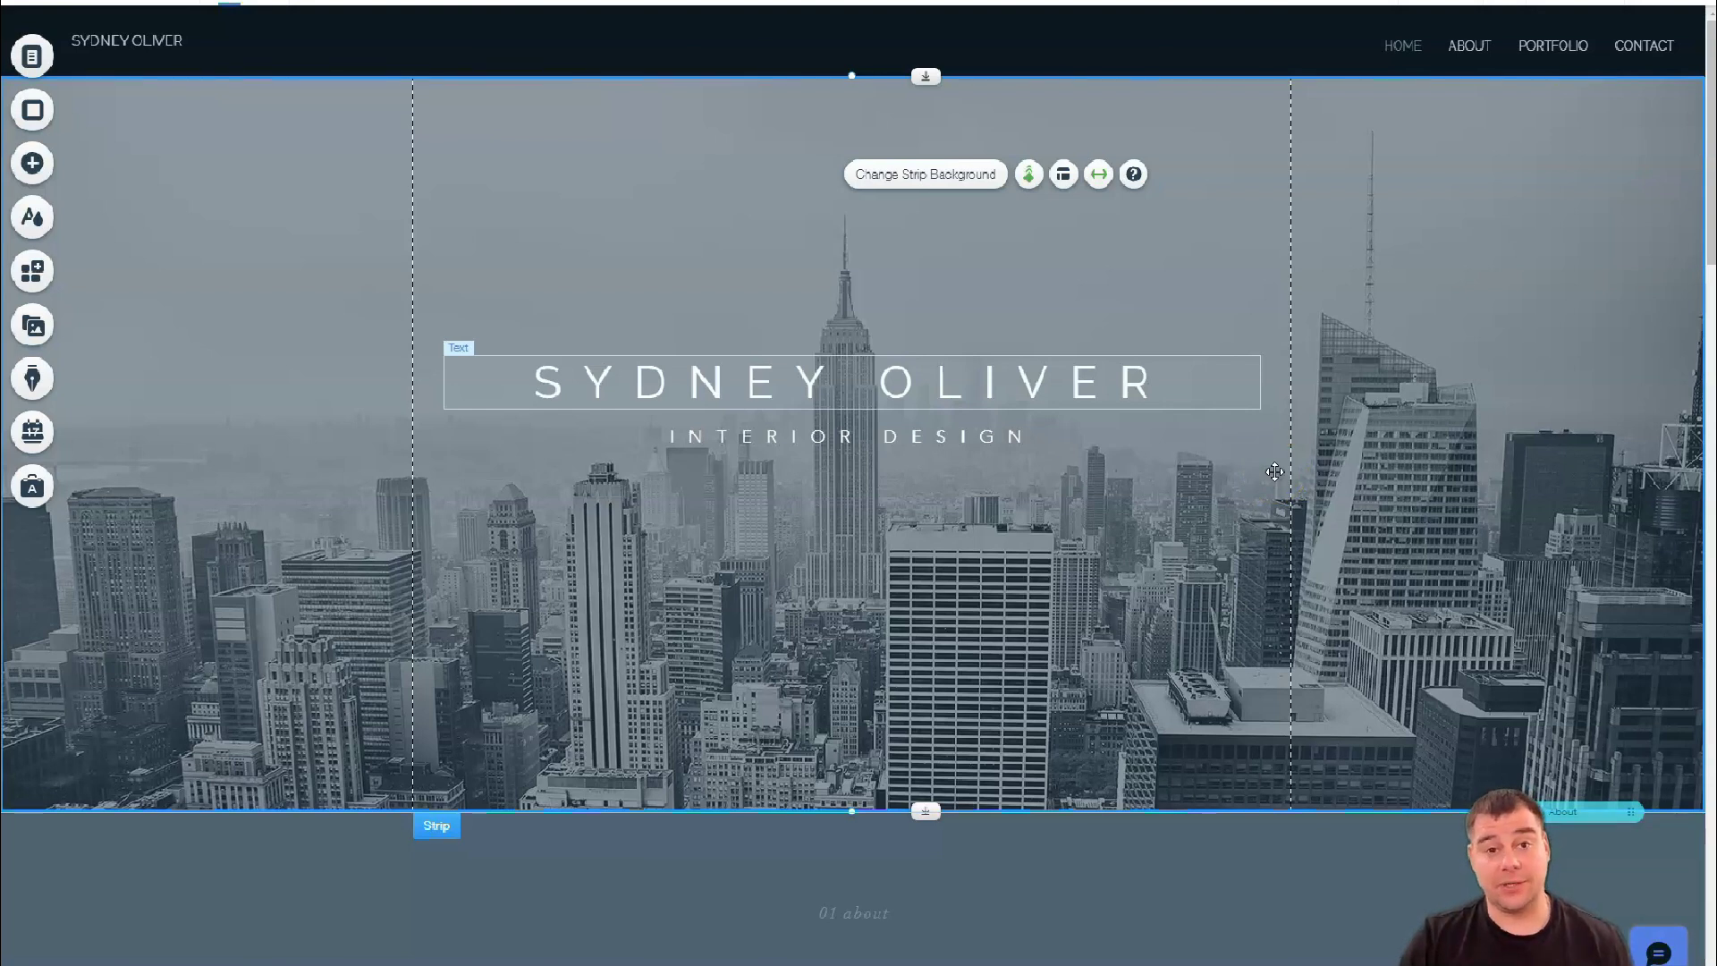
left_click(1276, 468)
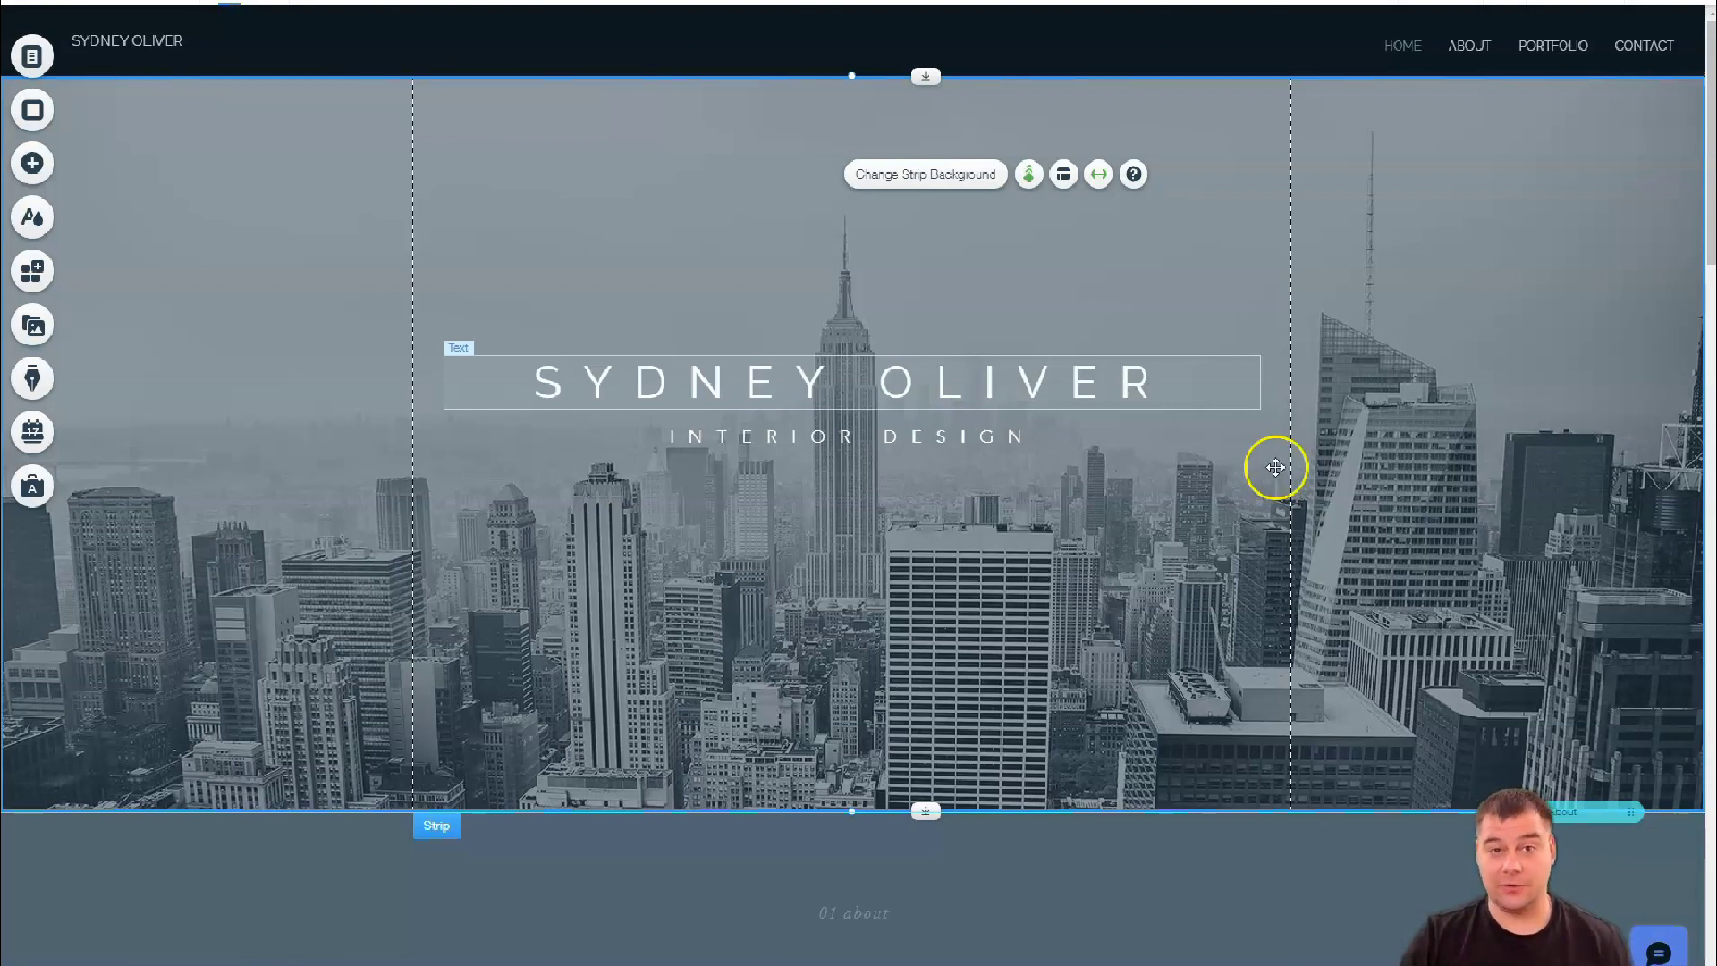